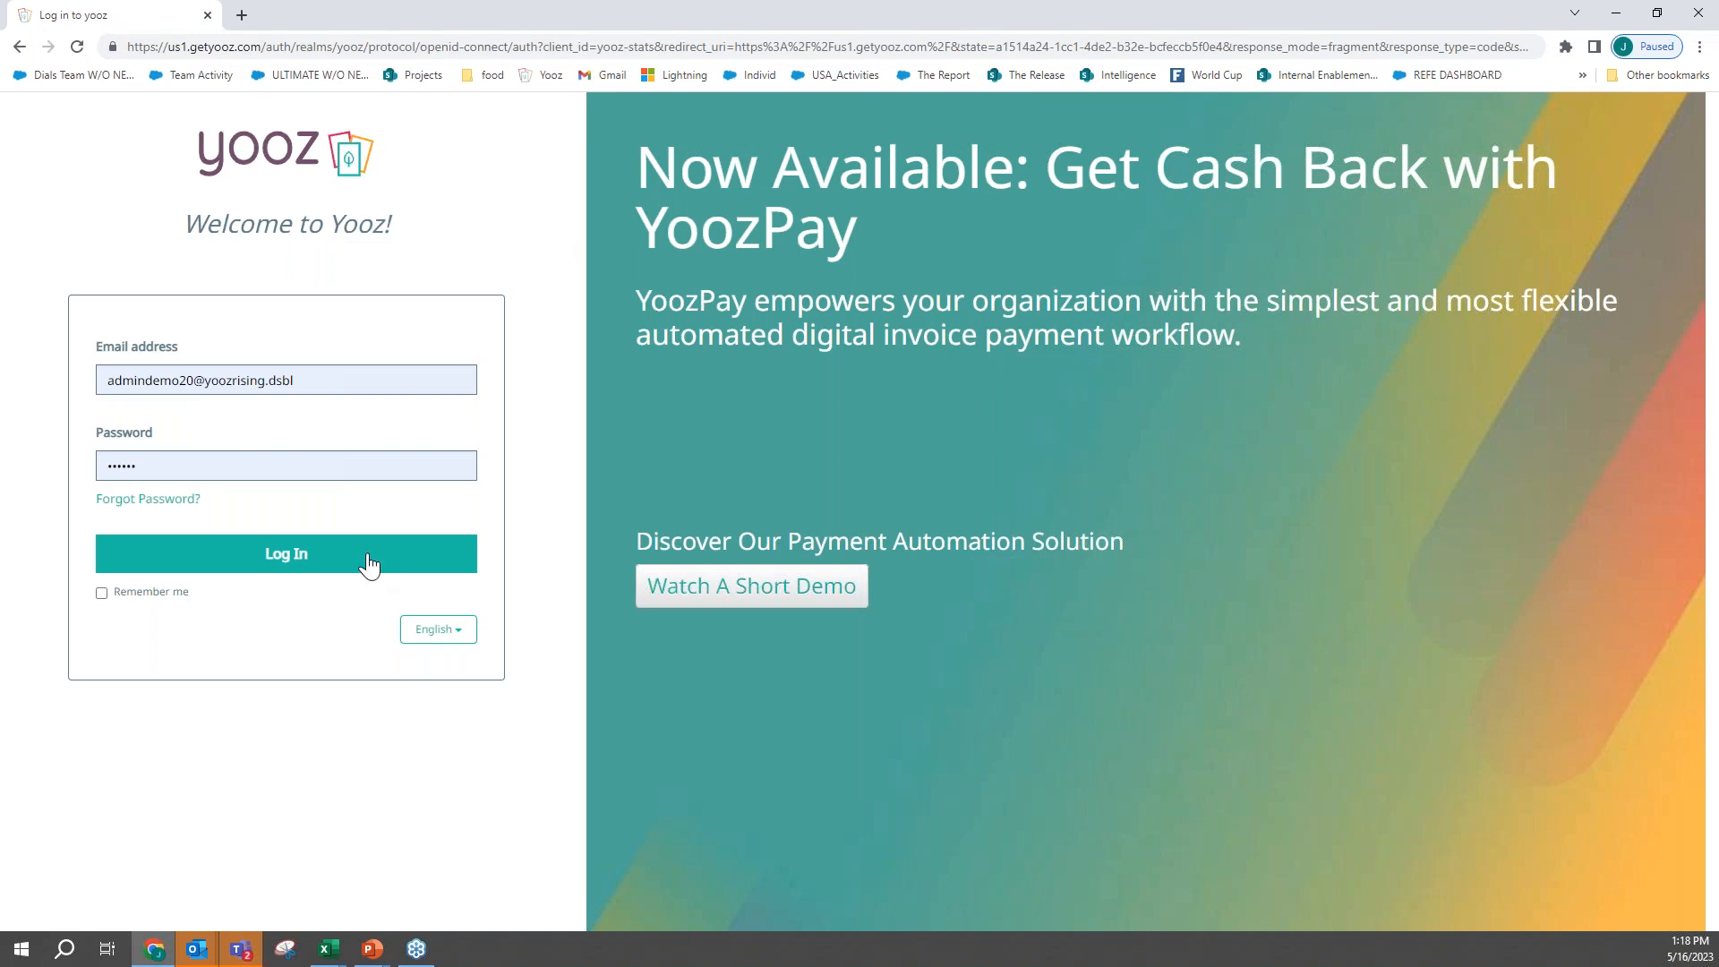
- Log in with the prefilled credentials and open the yoozdemo20 application
left_click(370, 557)
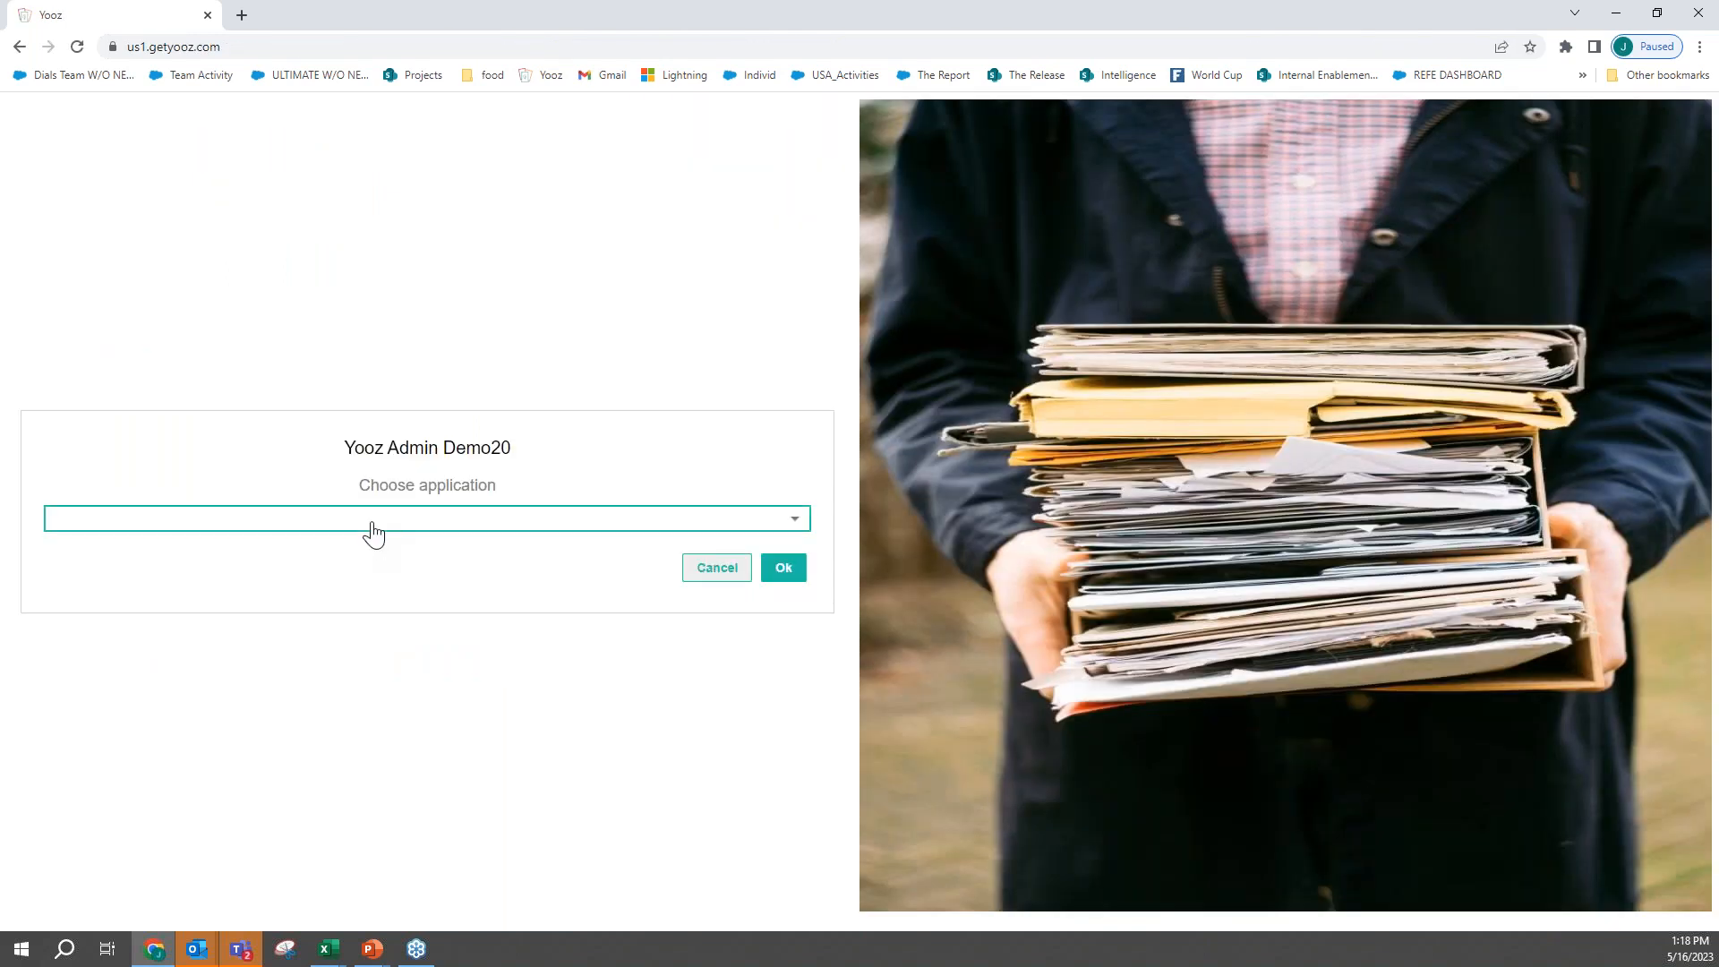
left_click(374, 524)
type("20")
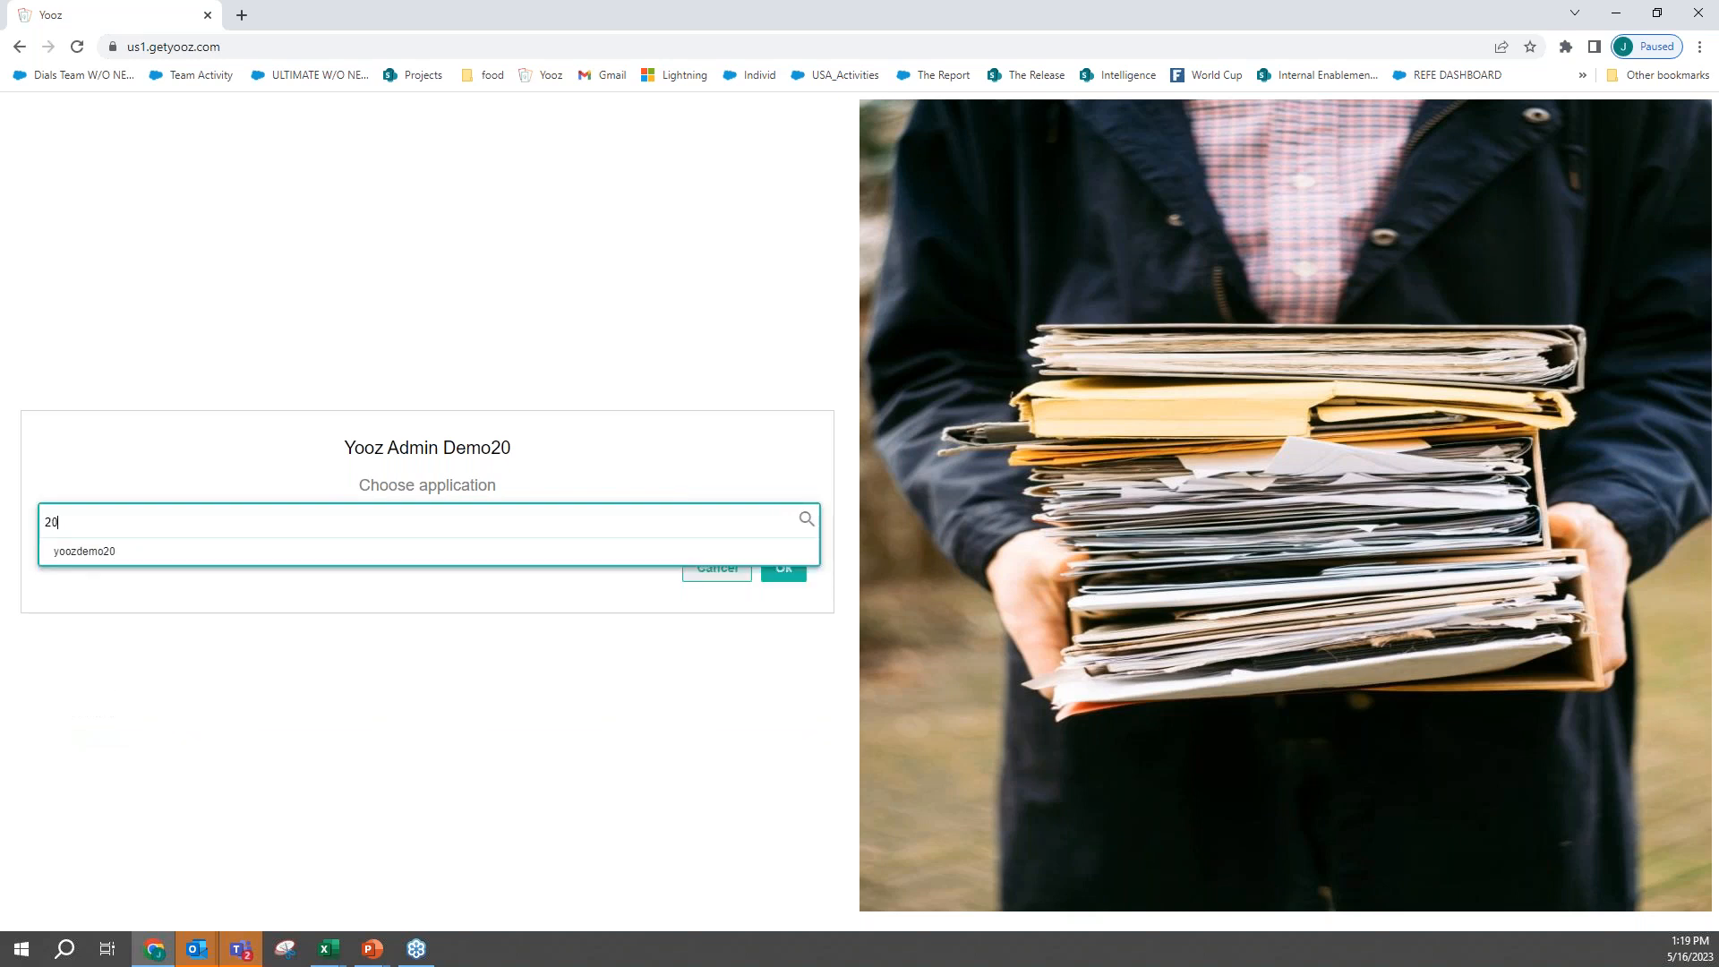
key("Down")
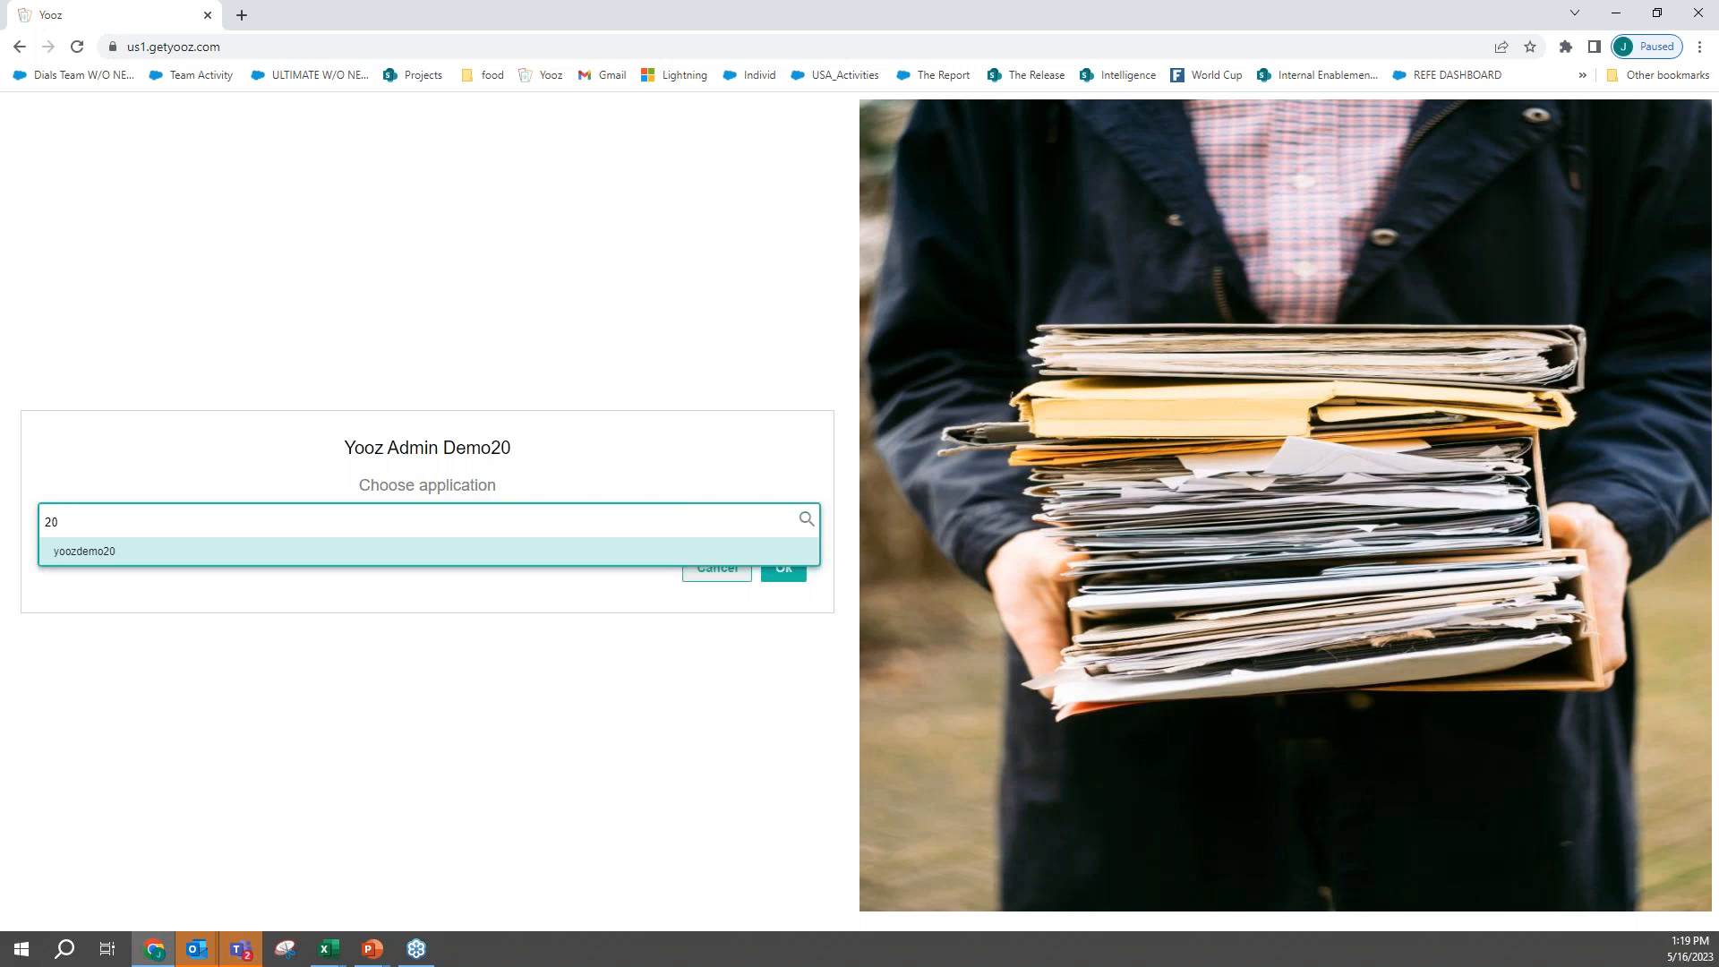
left_click(365, 550)
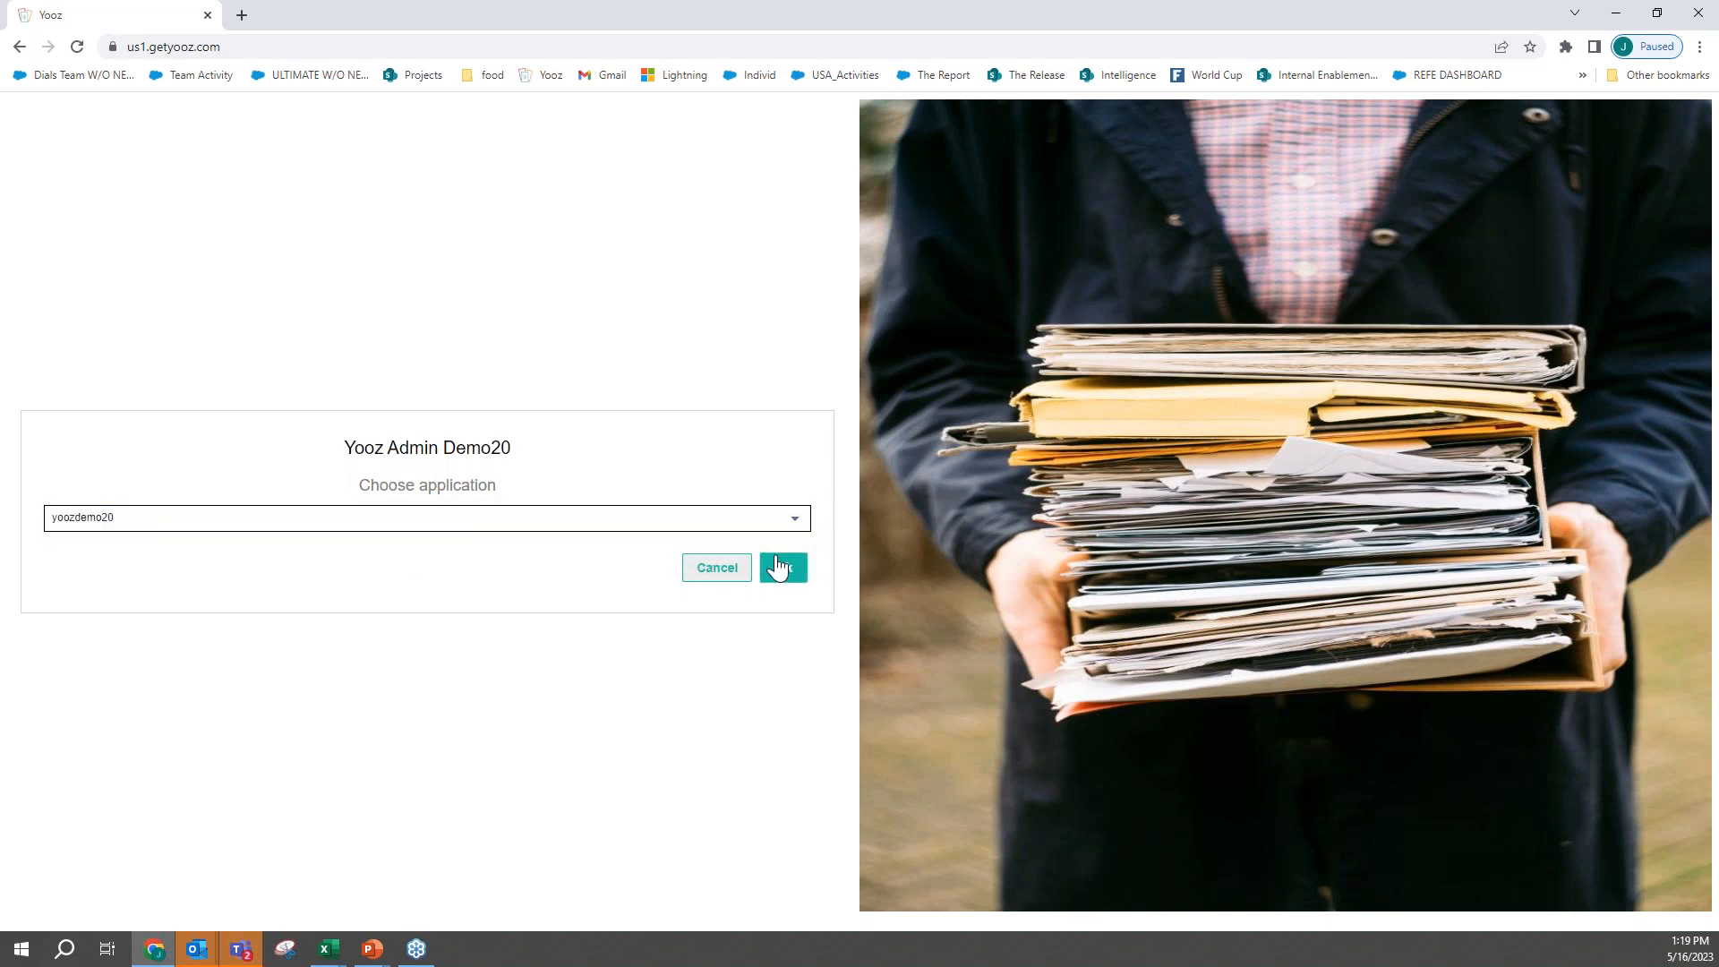
left_click(777, 565)
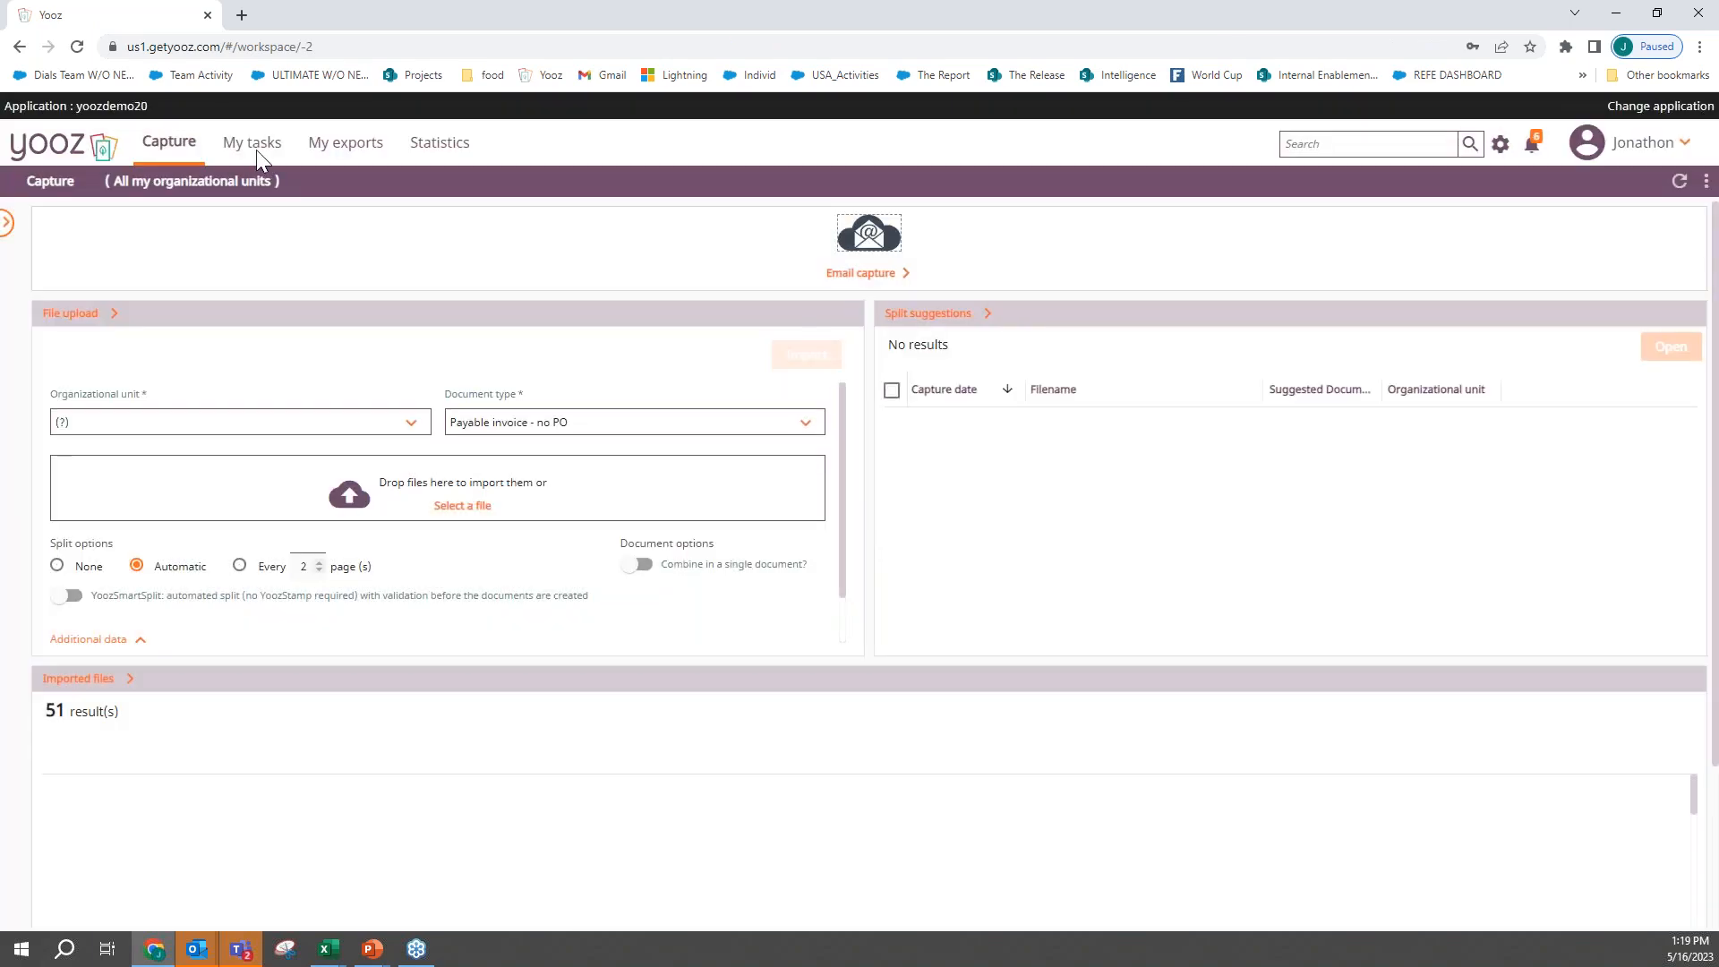
- Open the task overview and look over the account options and the to-do and in-progress documents
left_click(257, 147)
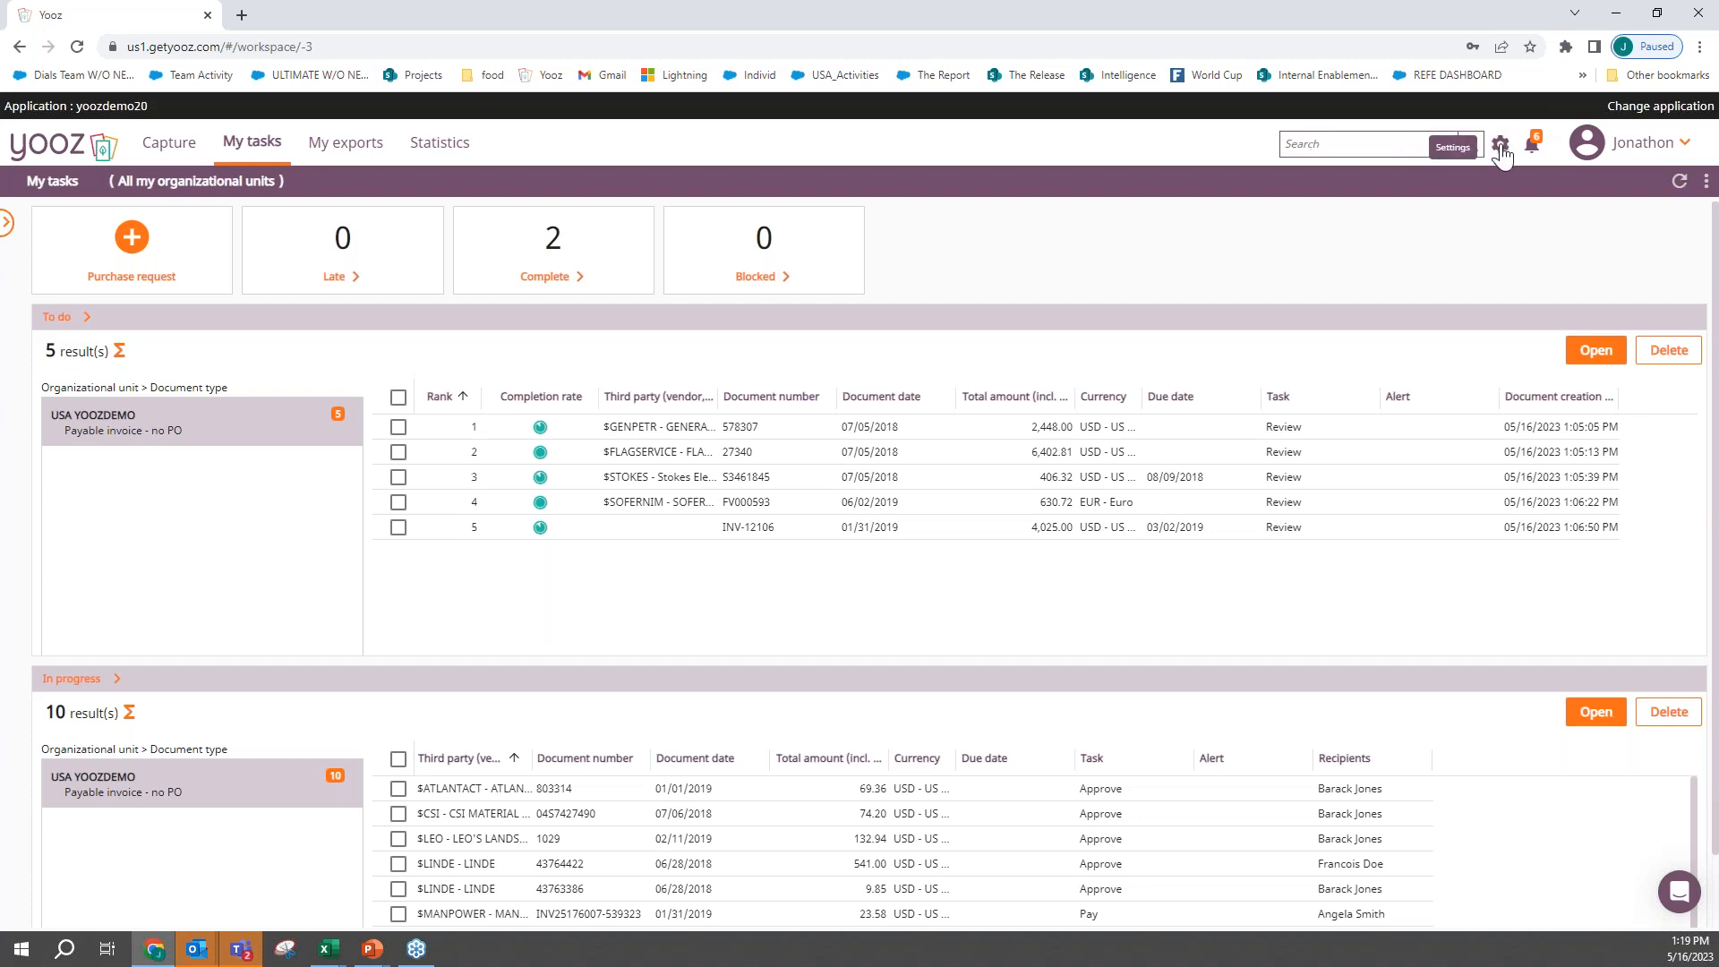
left_click(1636, 147)
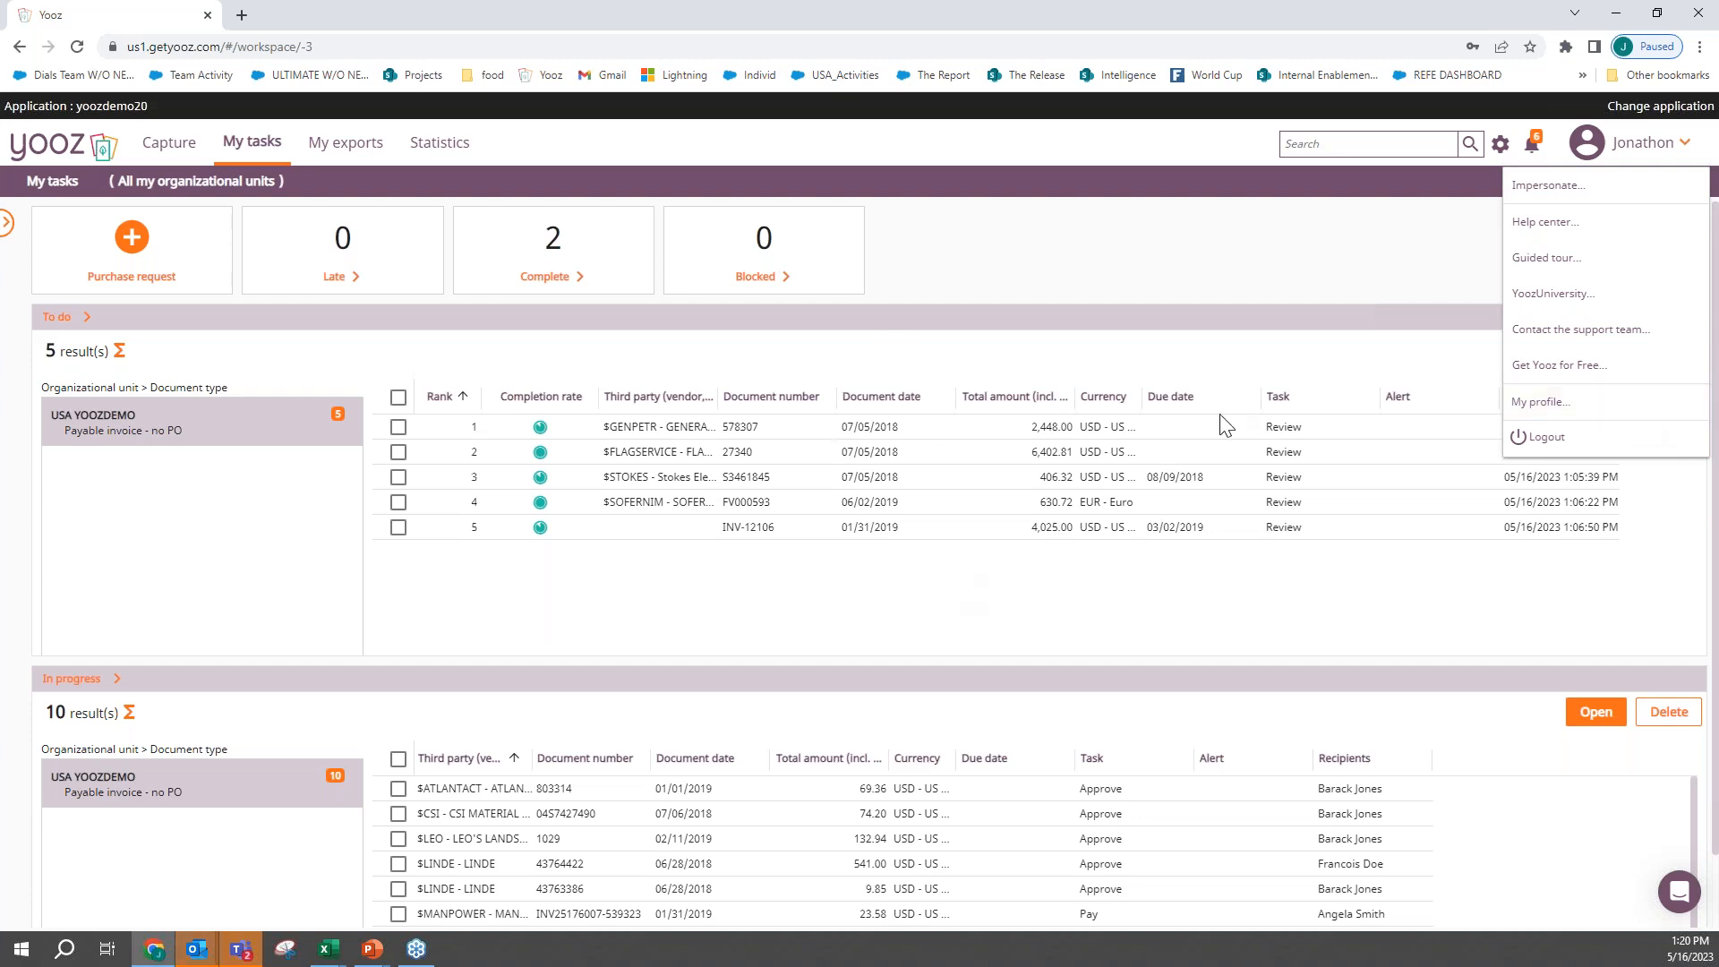
left_click(1145, 362)
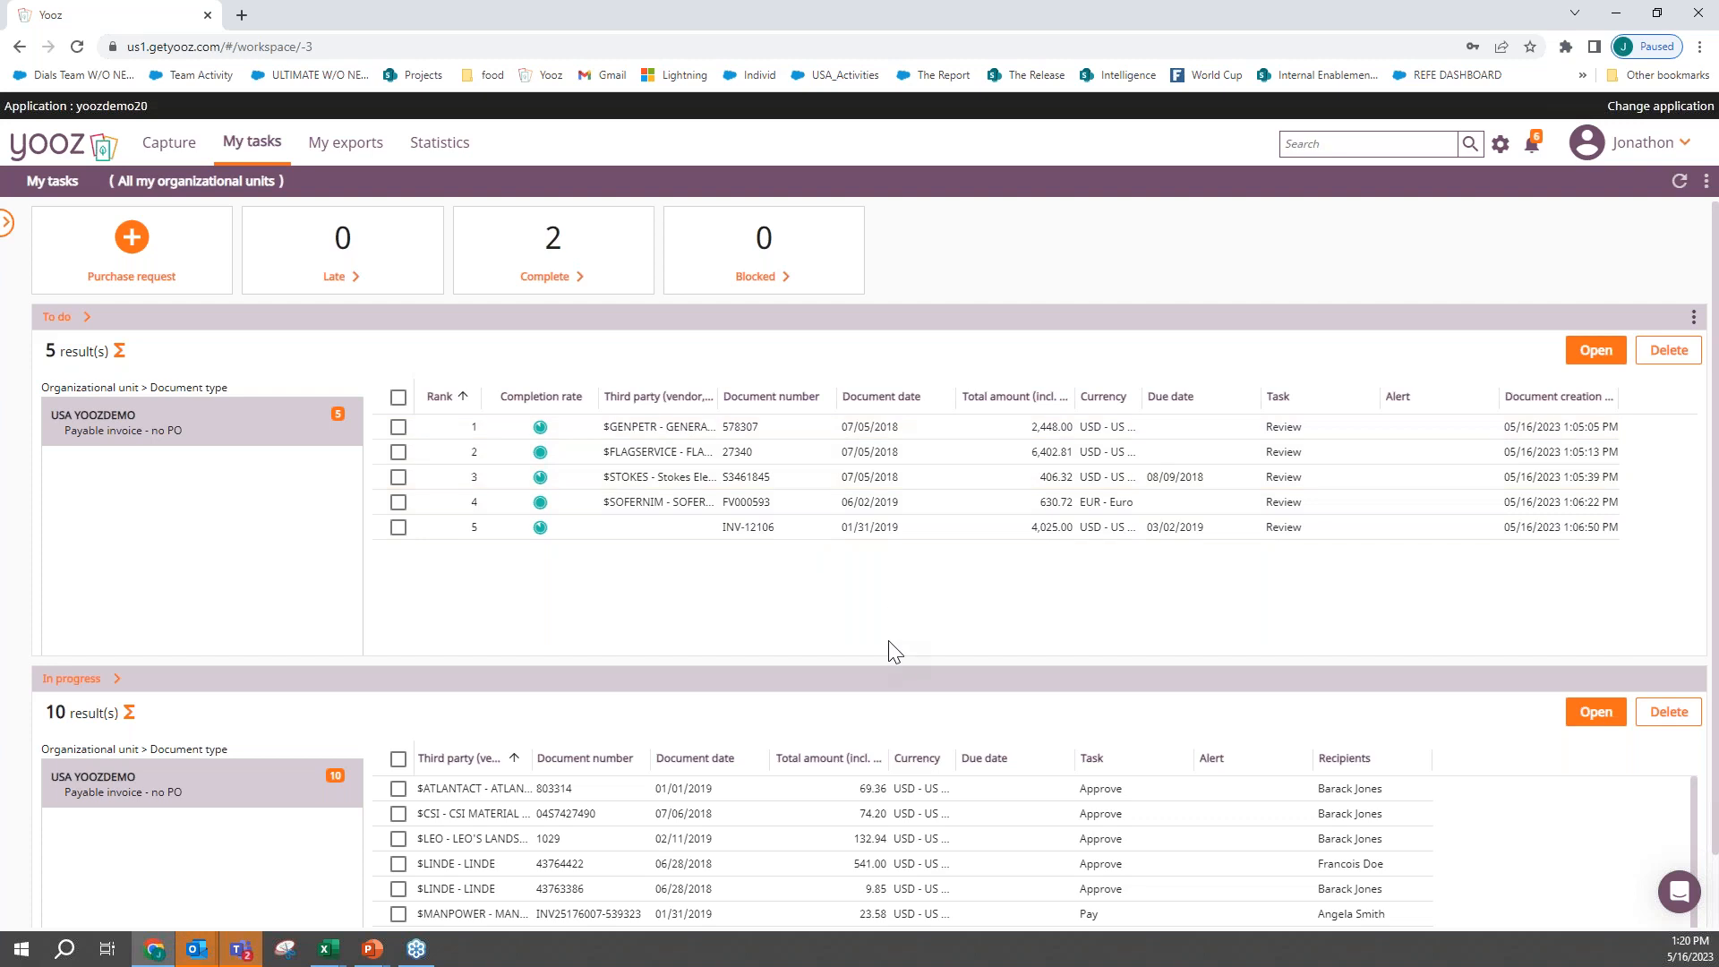
scroll(894, 652, "down", 1)
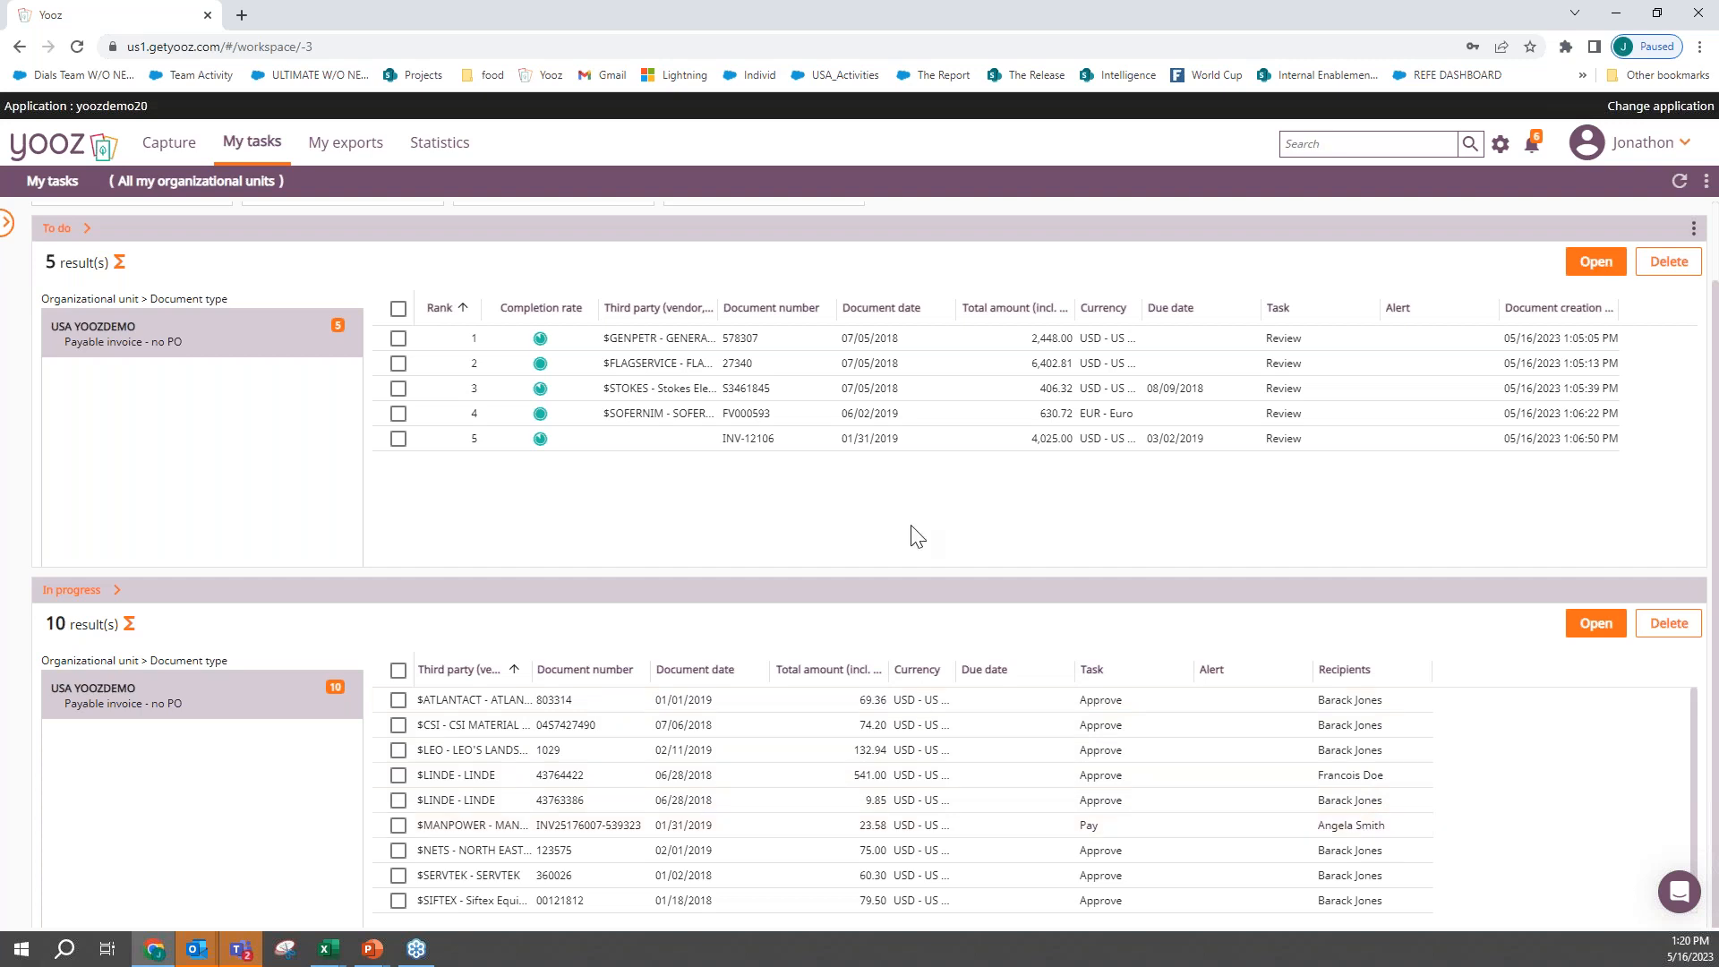
scroll(915, 537, "up", 2)
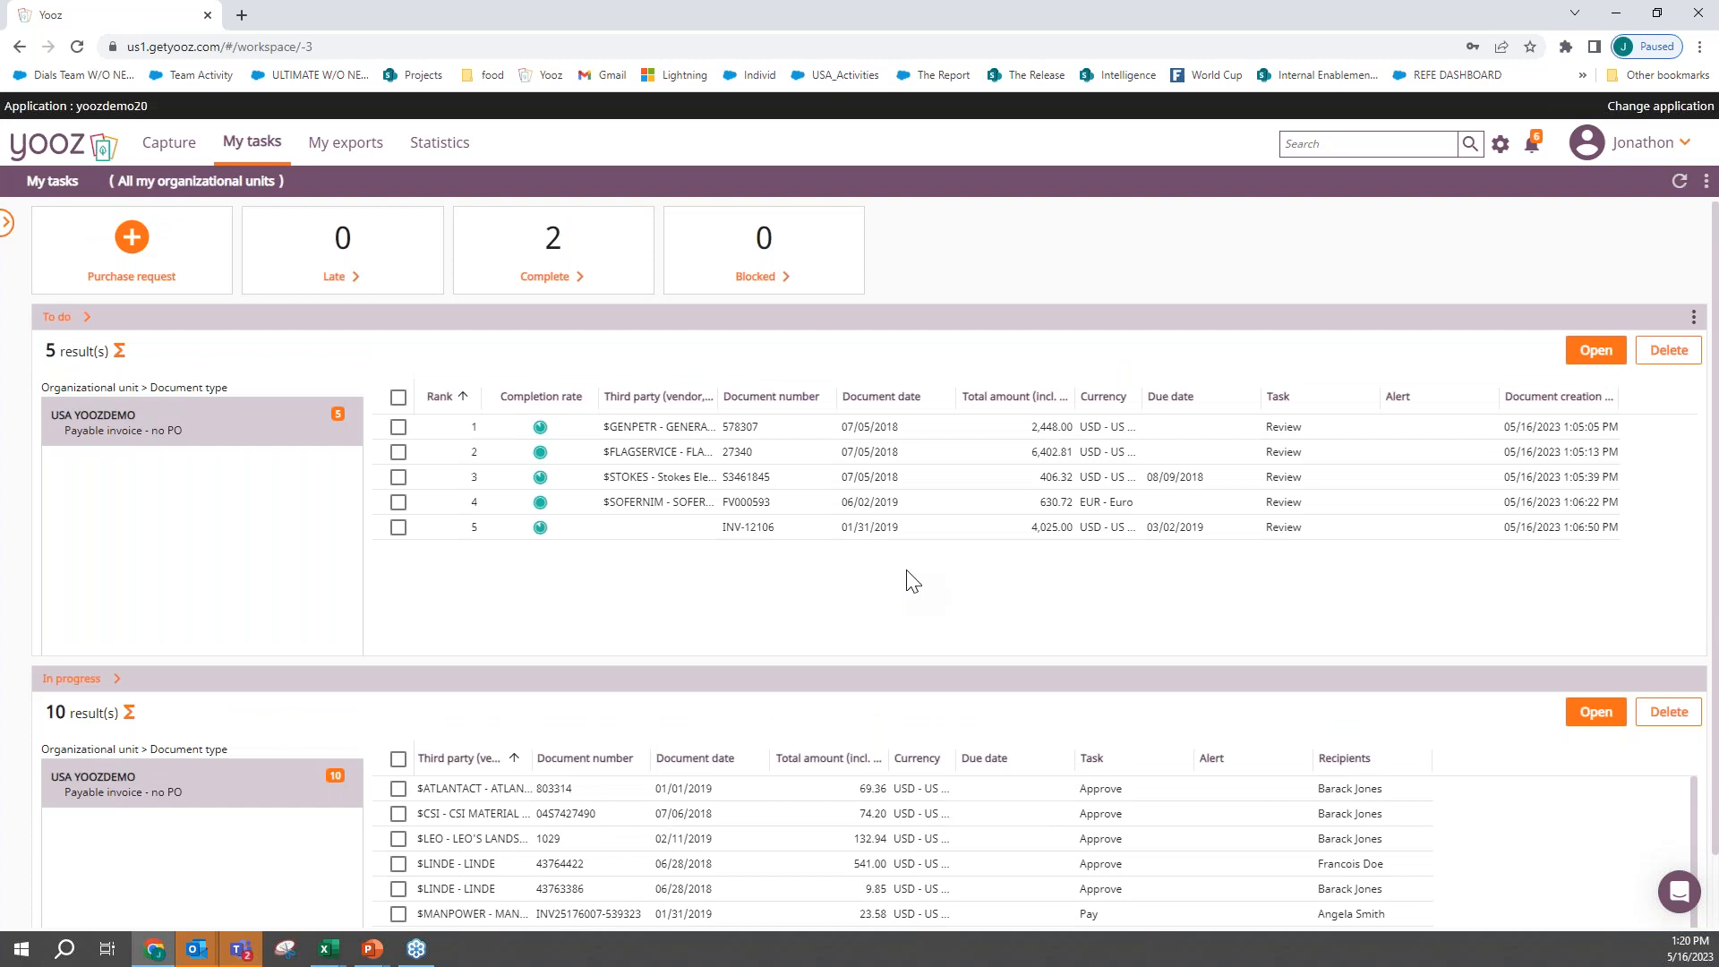
- Create a new purchase request for the USA YOOZDEMO organizational unit
left_click(139, 266)
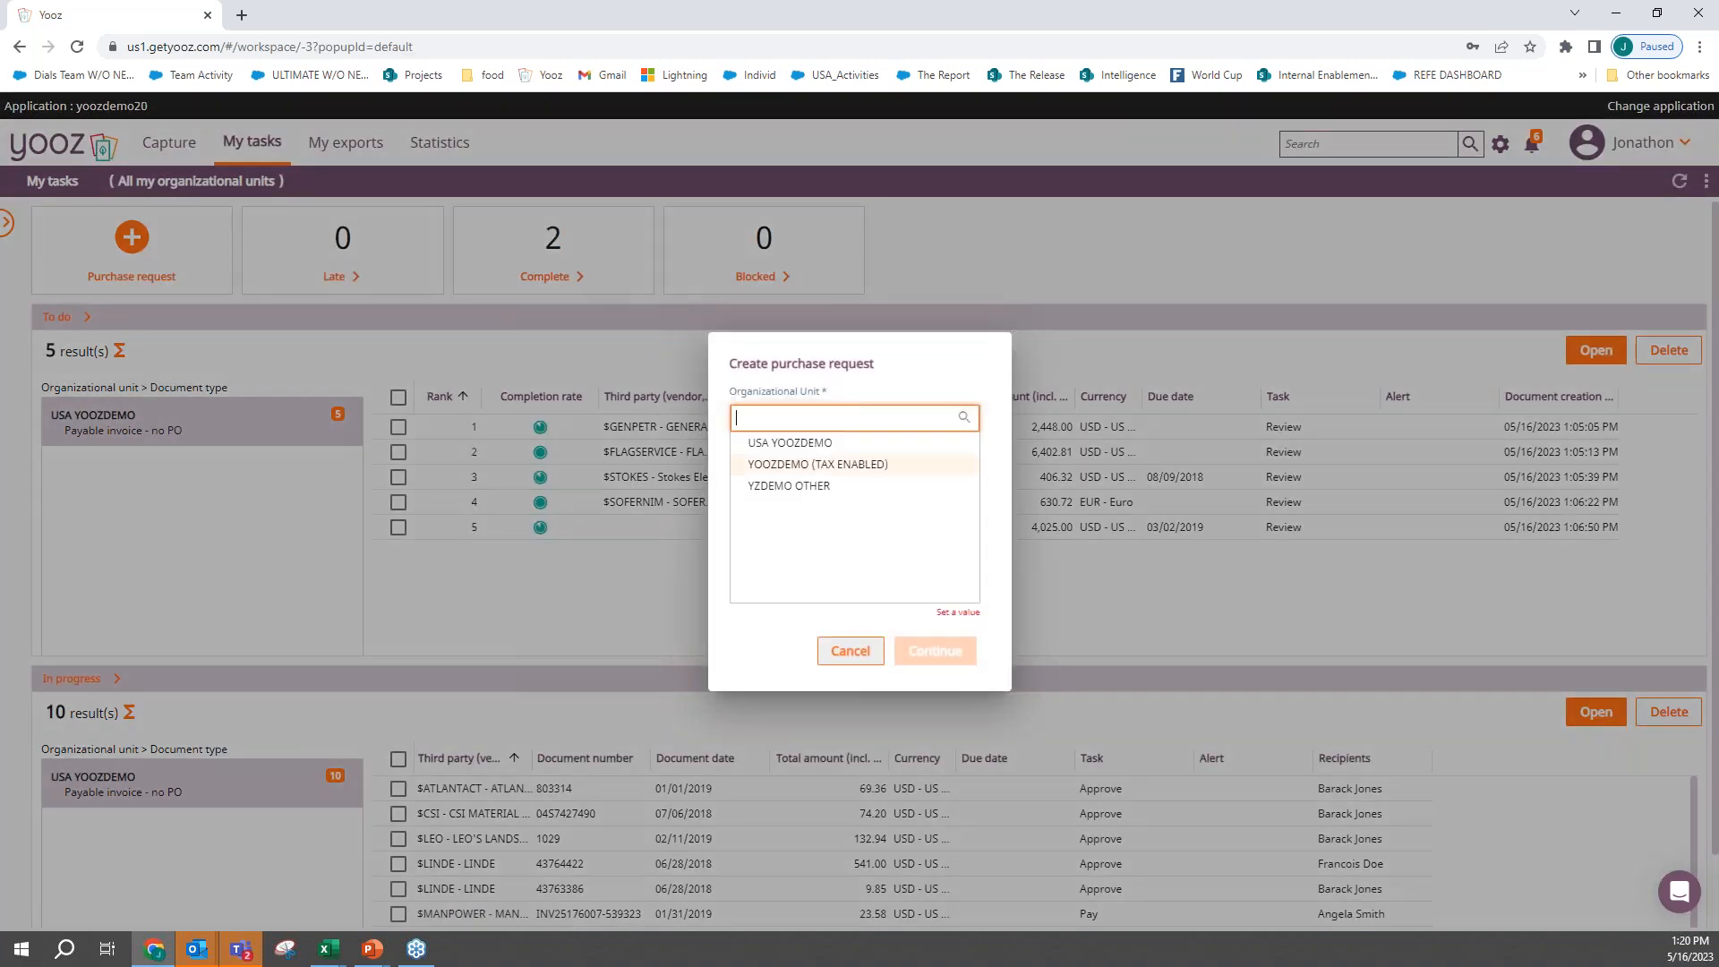
left_click(832, 450)
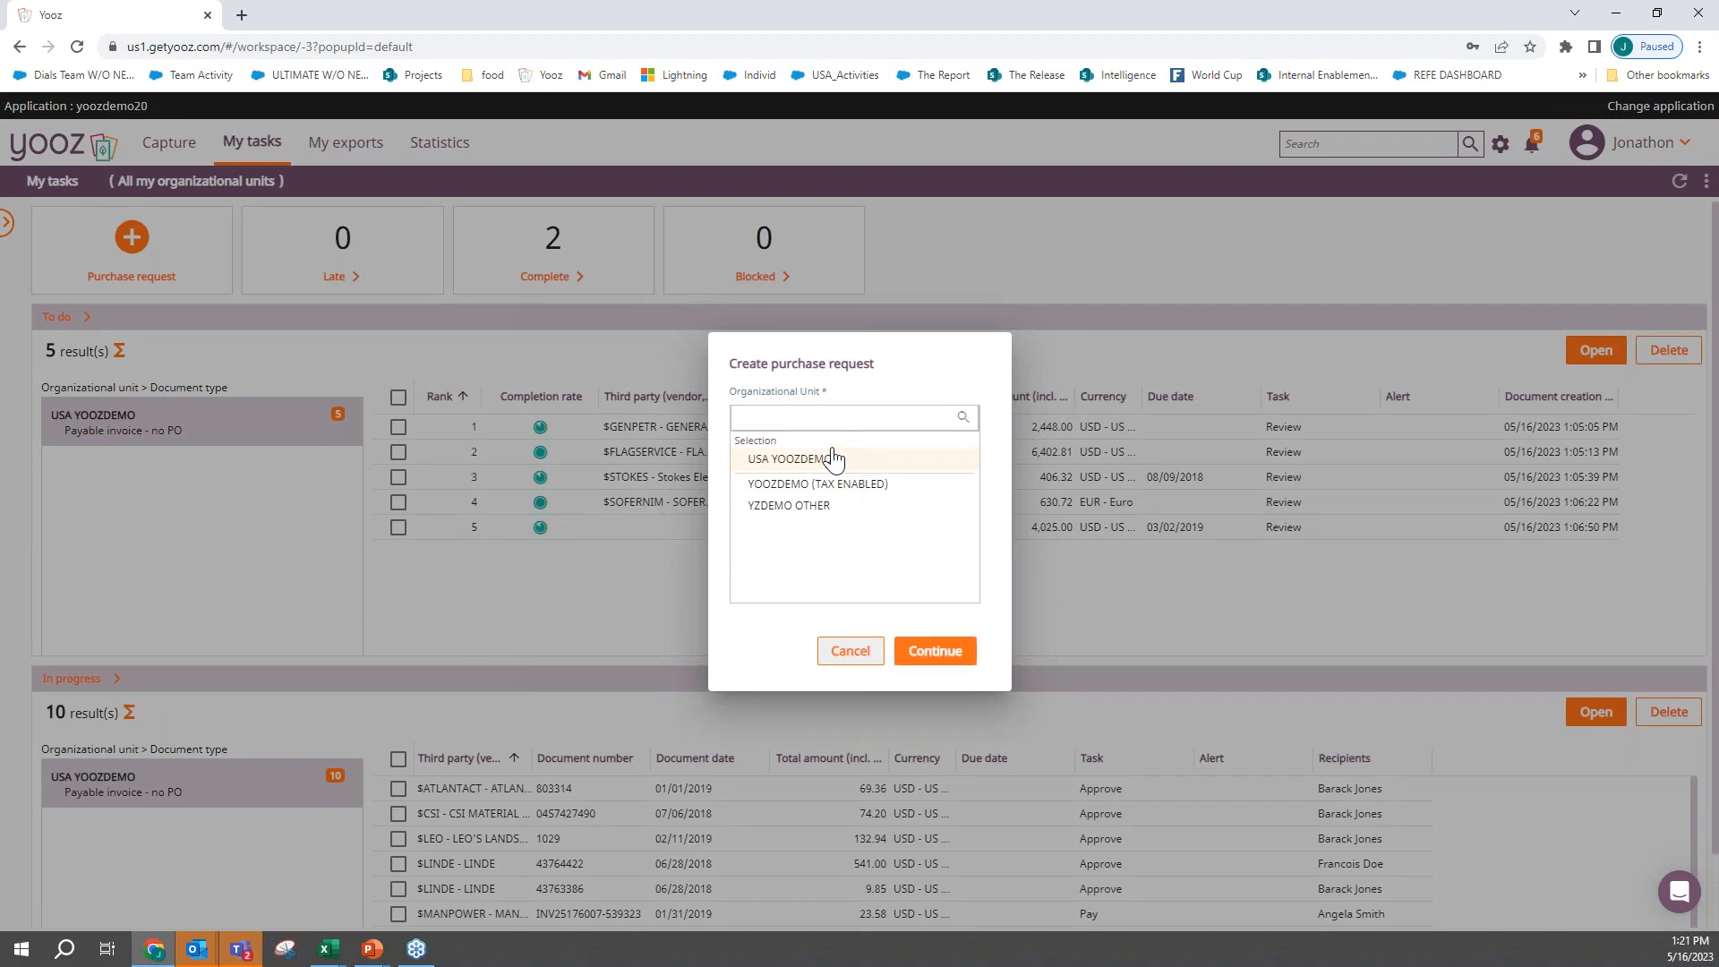
left_click(946, 655)
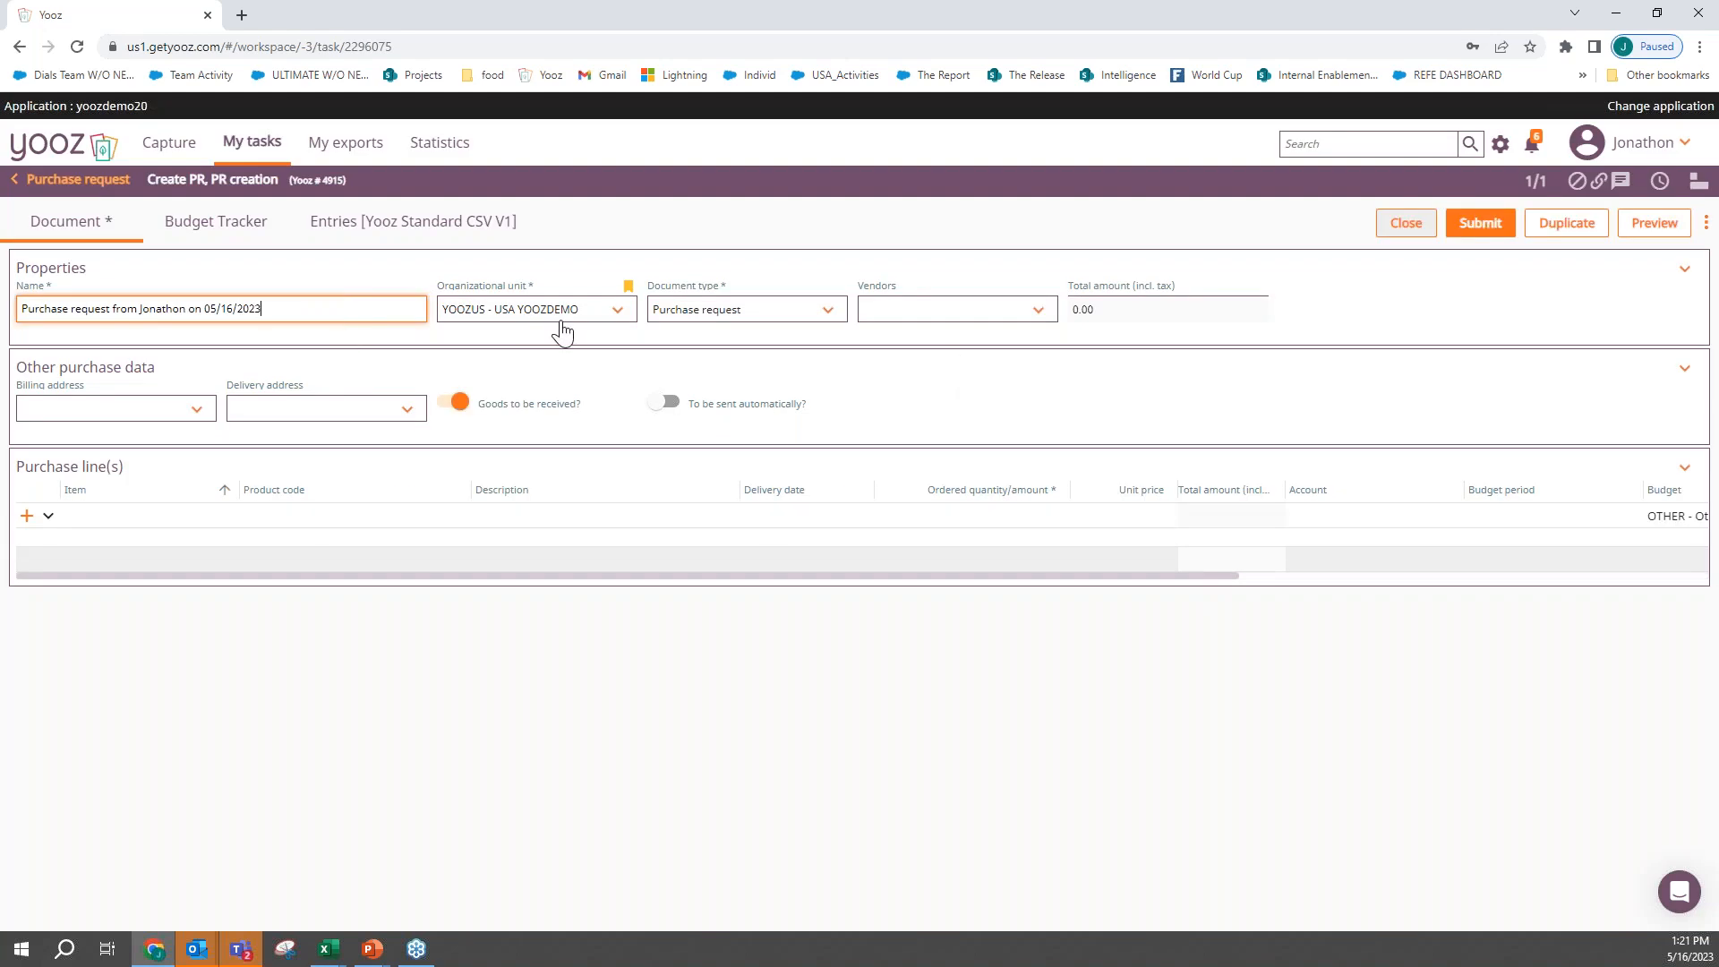
- Set the purchase request's vendor to $GRAINGER - GRAINGER
left_click(903, 324)
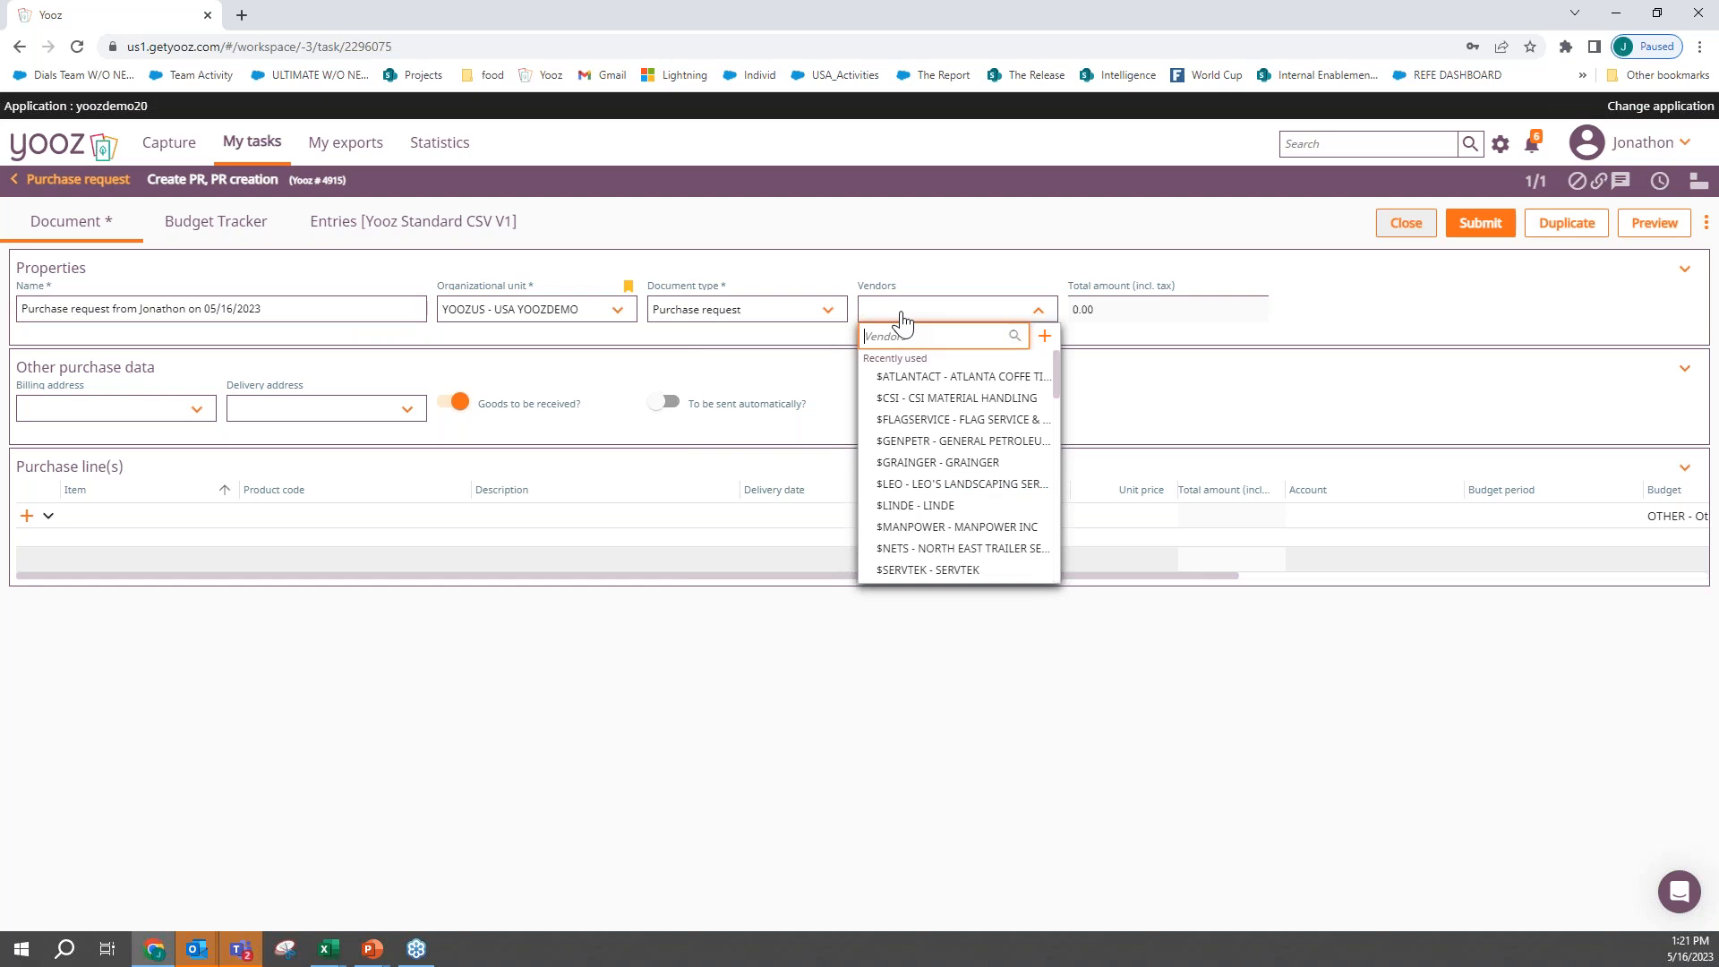
type("grai")
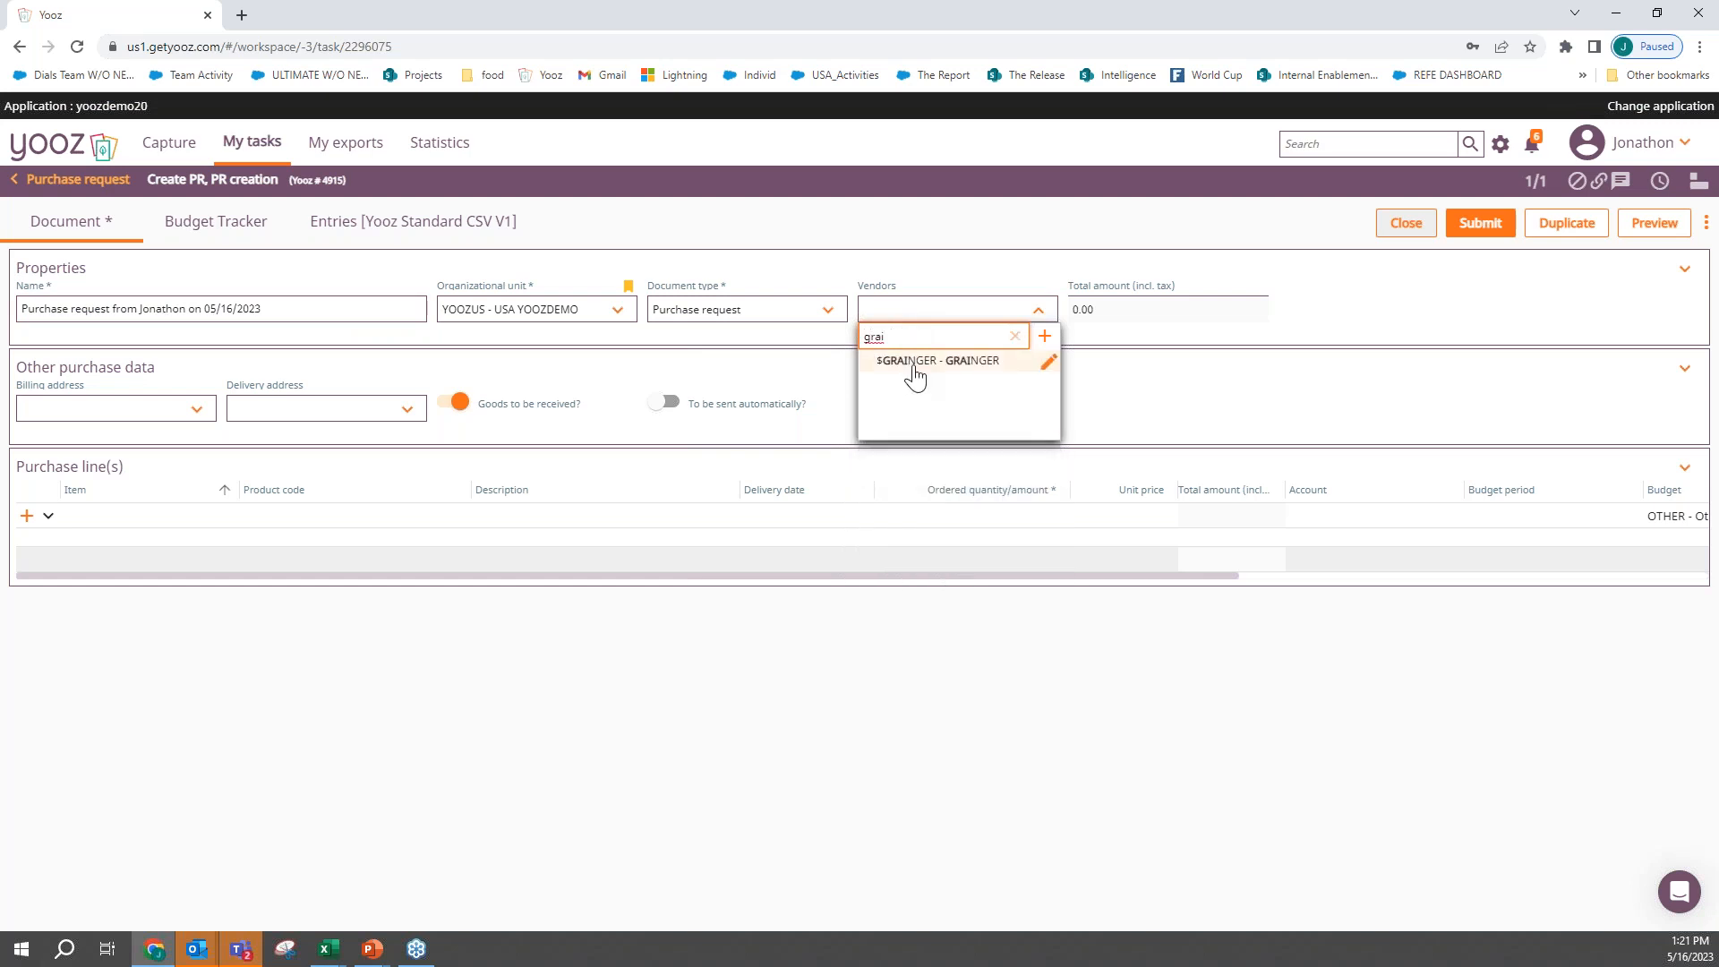
left_click(917, 365)
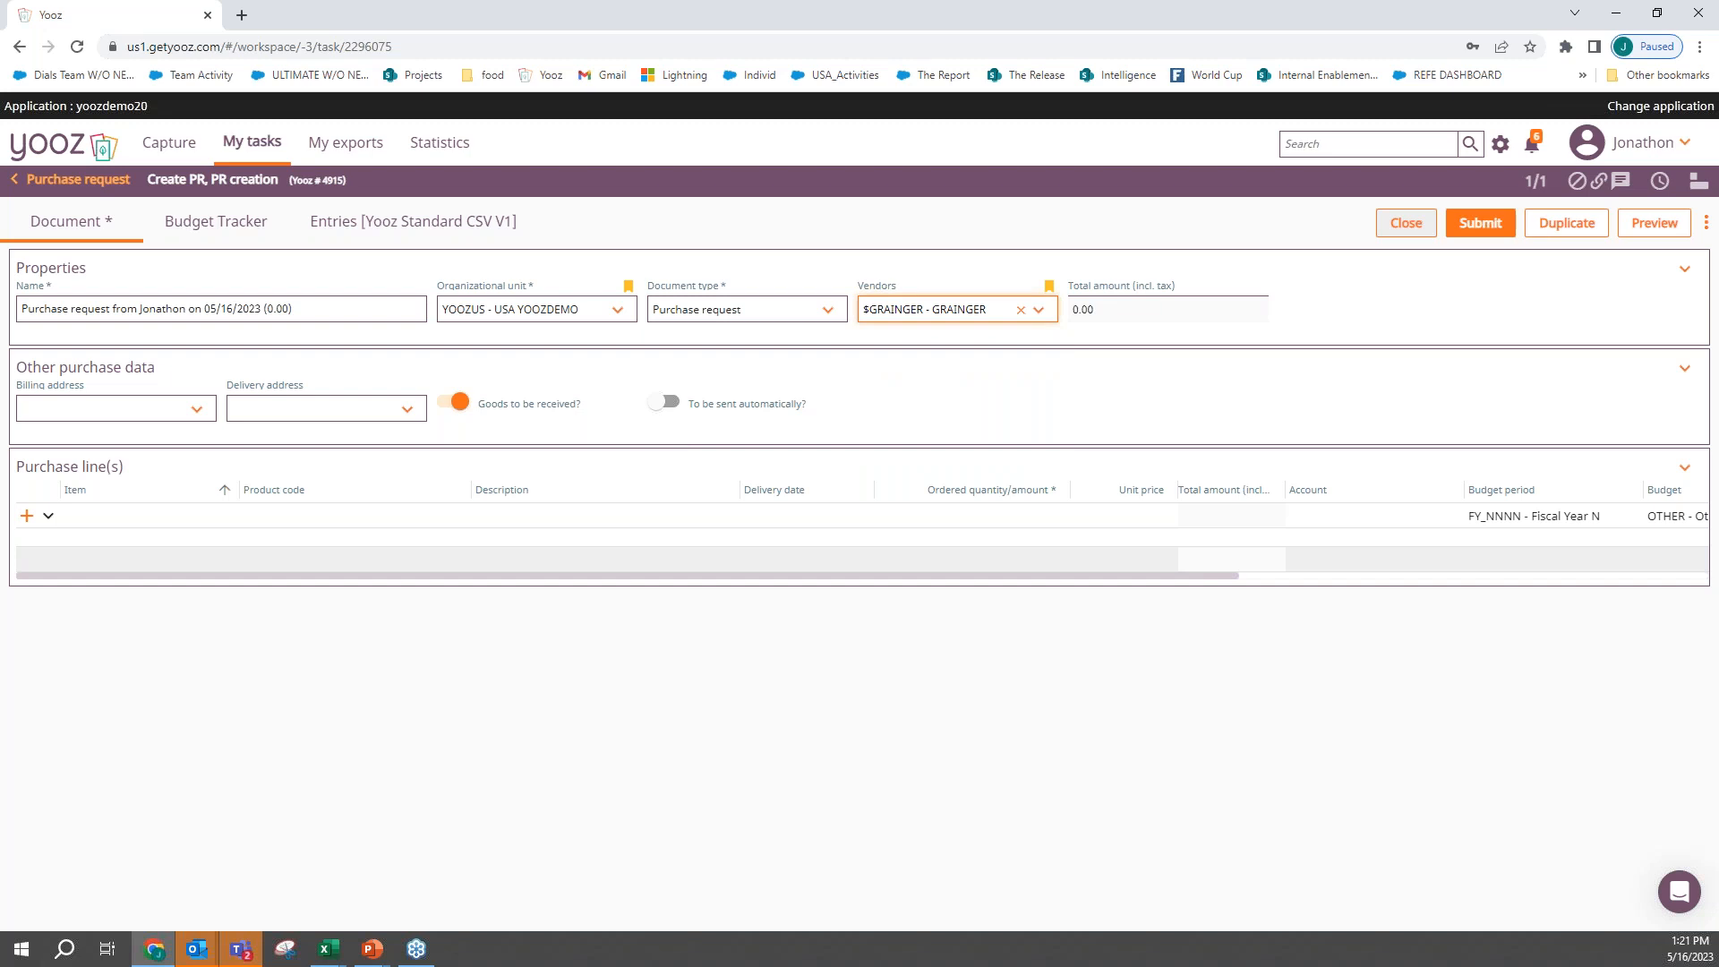
- Set both the billing address and the delivery address to YZ_DAL - Yooz Inc
left_click(197, 412)
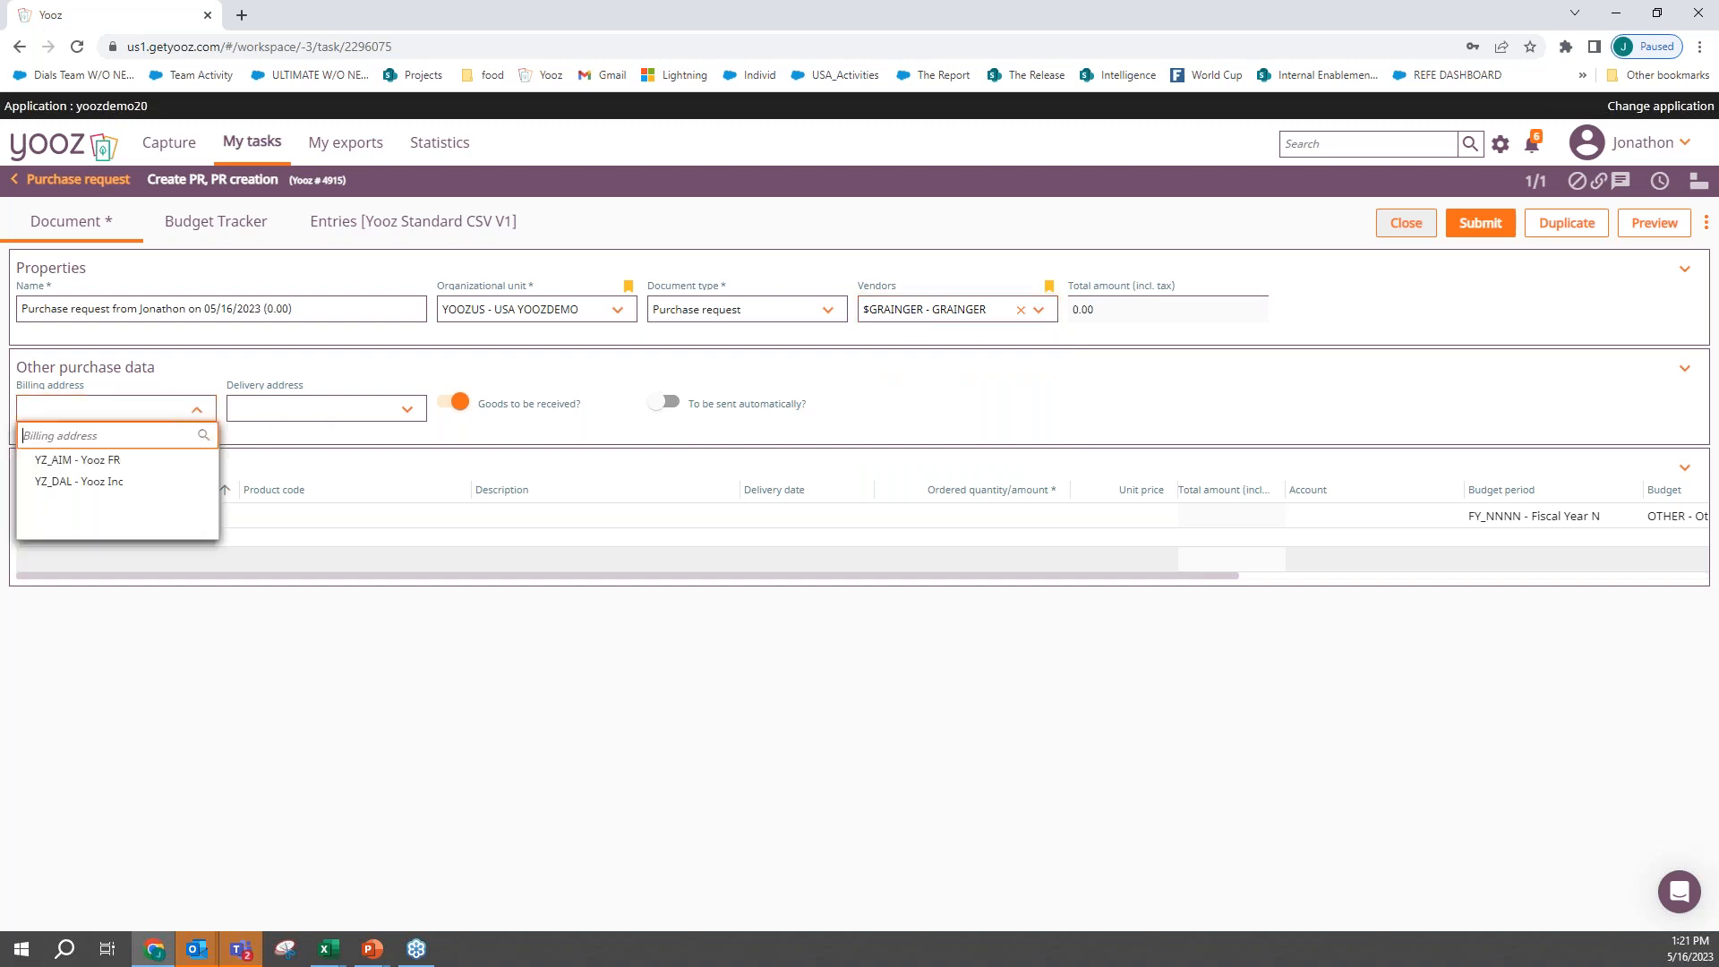
left_click(94, 482)
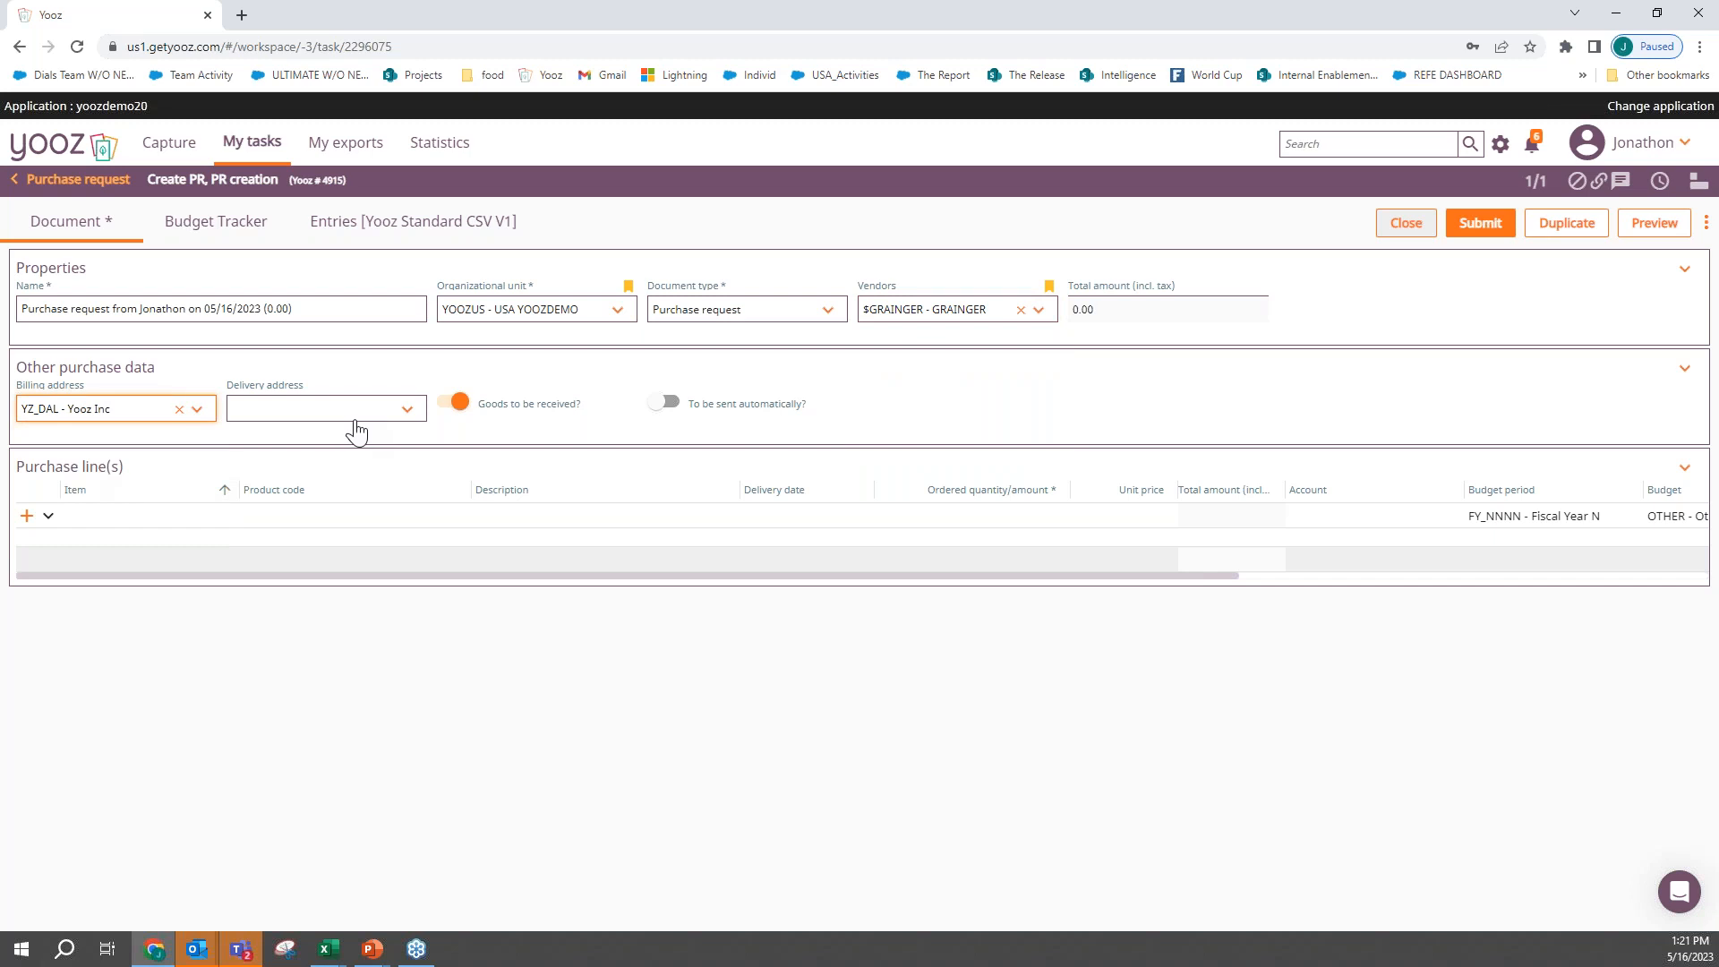
left_click(355, 421)
left_click(307, 483)
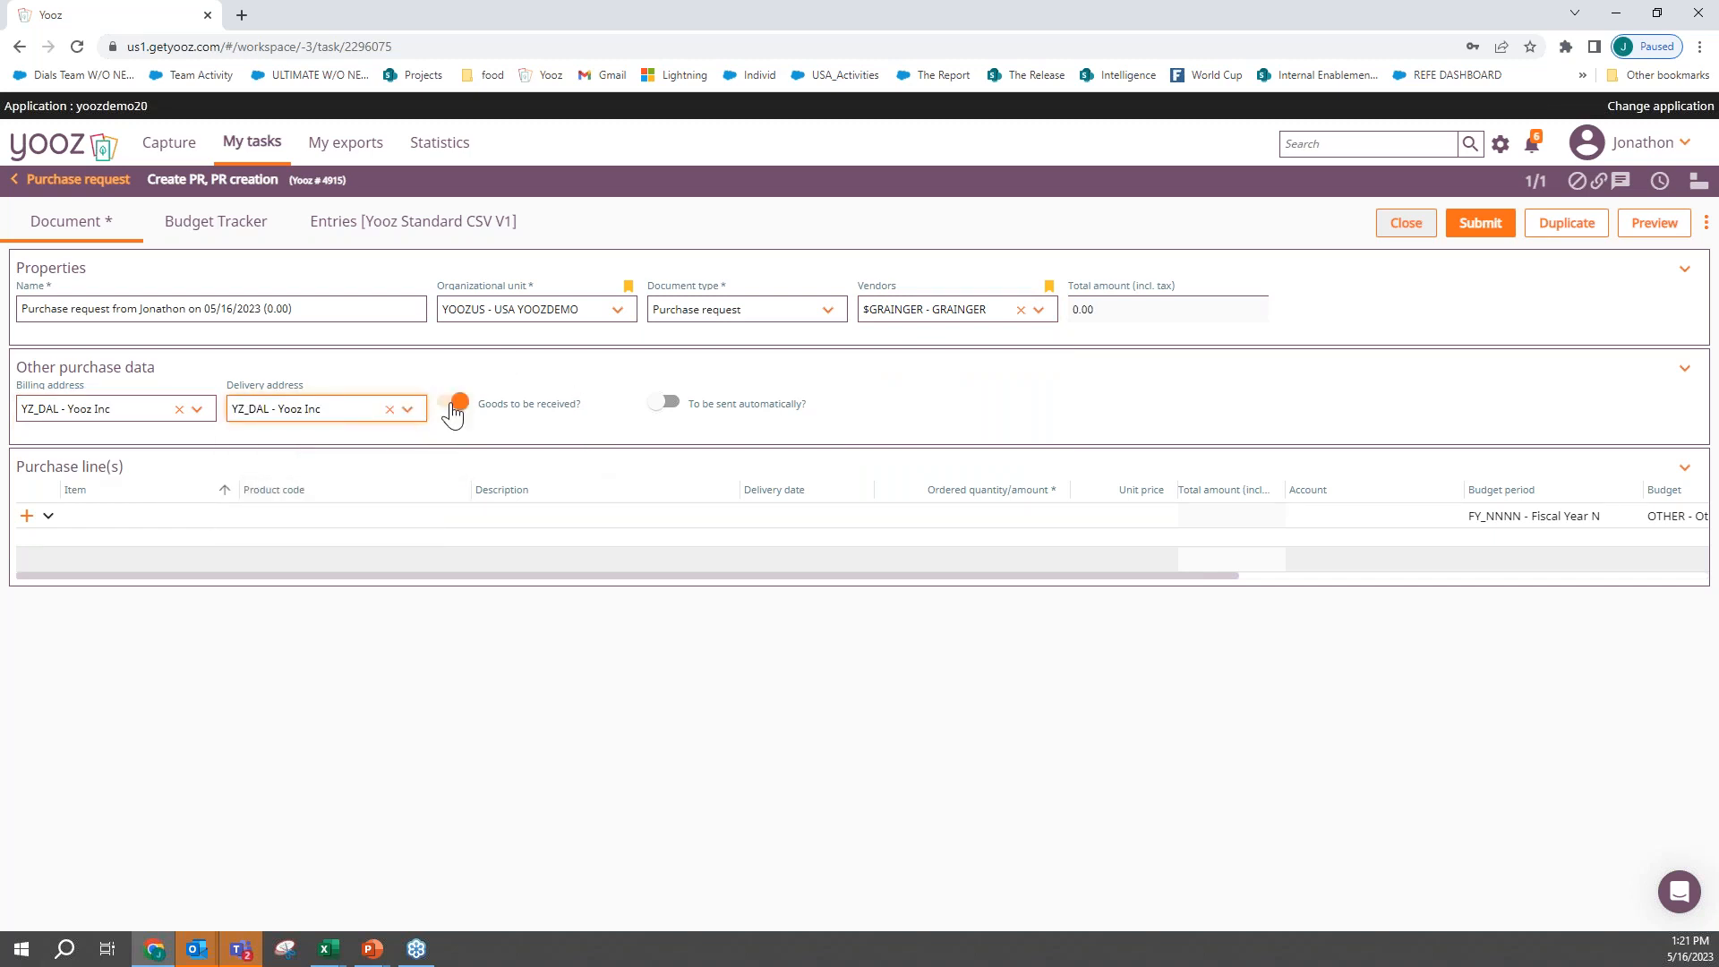
- Turn off the goods-to-be-received option and toggle automatic sending on and back off
left_click(453, 417)
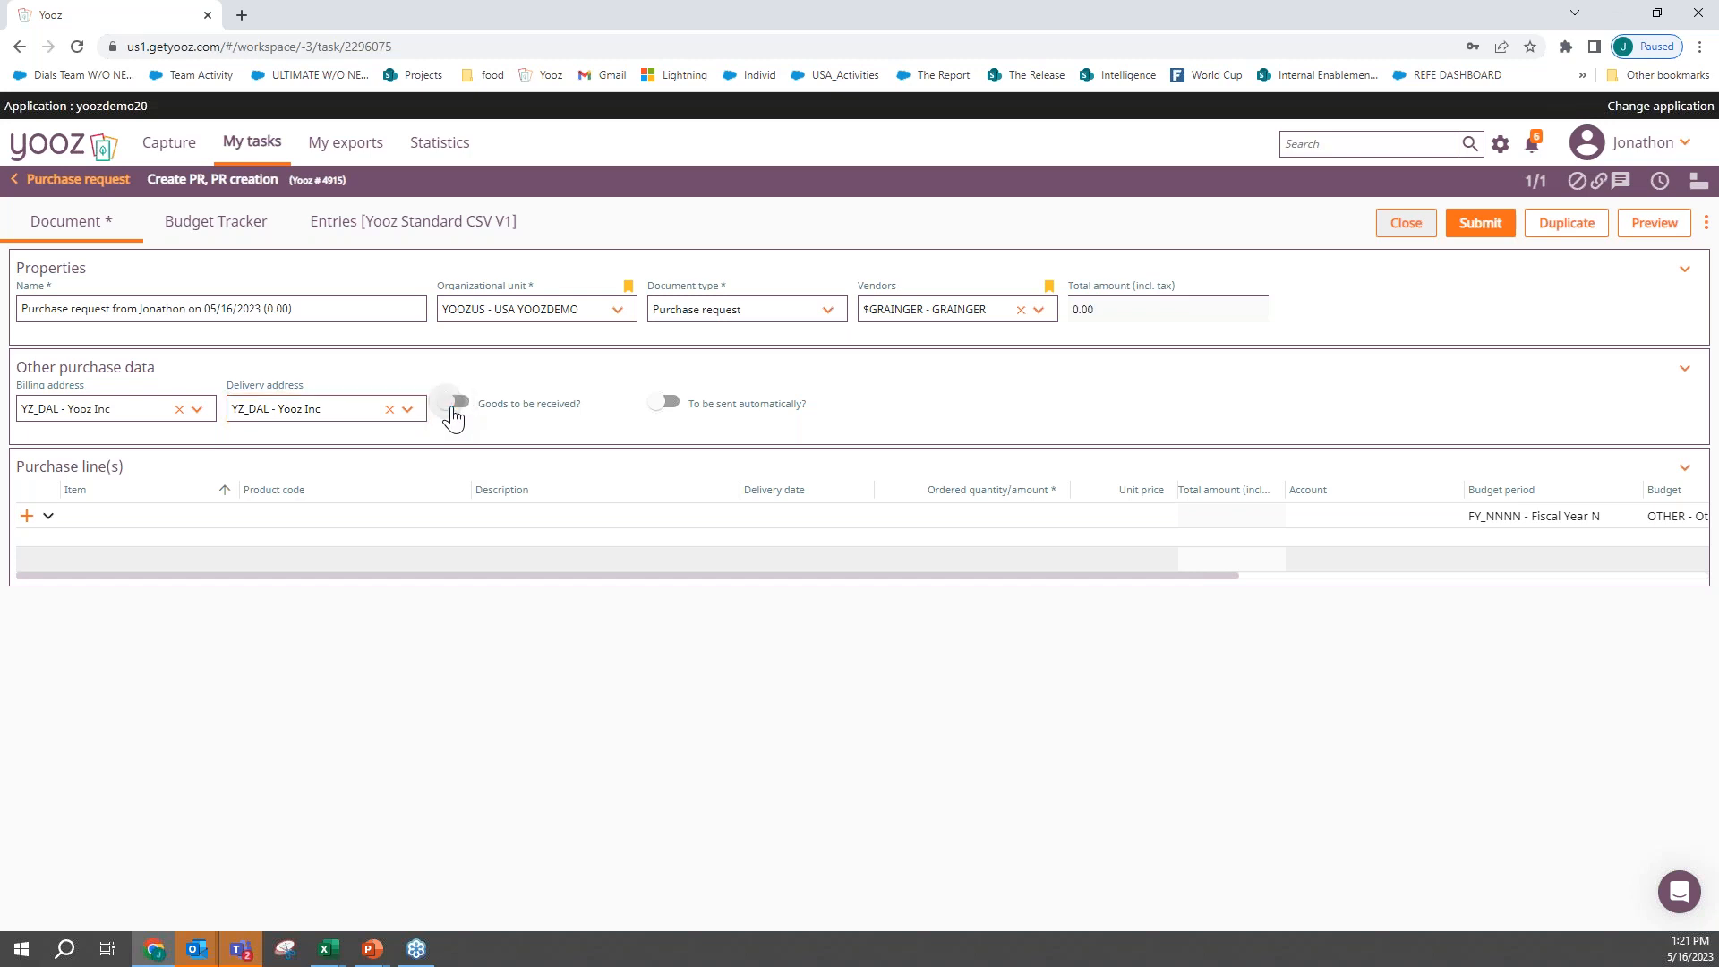
left_click(668, 404)
left_click(671, 410)
- Add the item V BELT, 75 IN, 3VX750 as a purchase line with an ordered quantity of 6
left_click(125, 515)
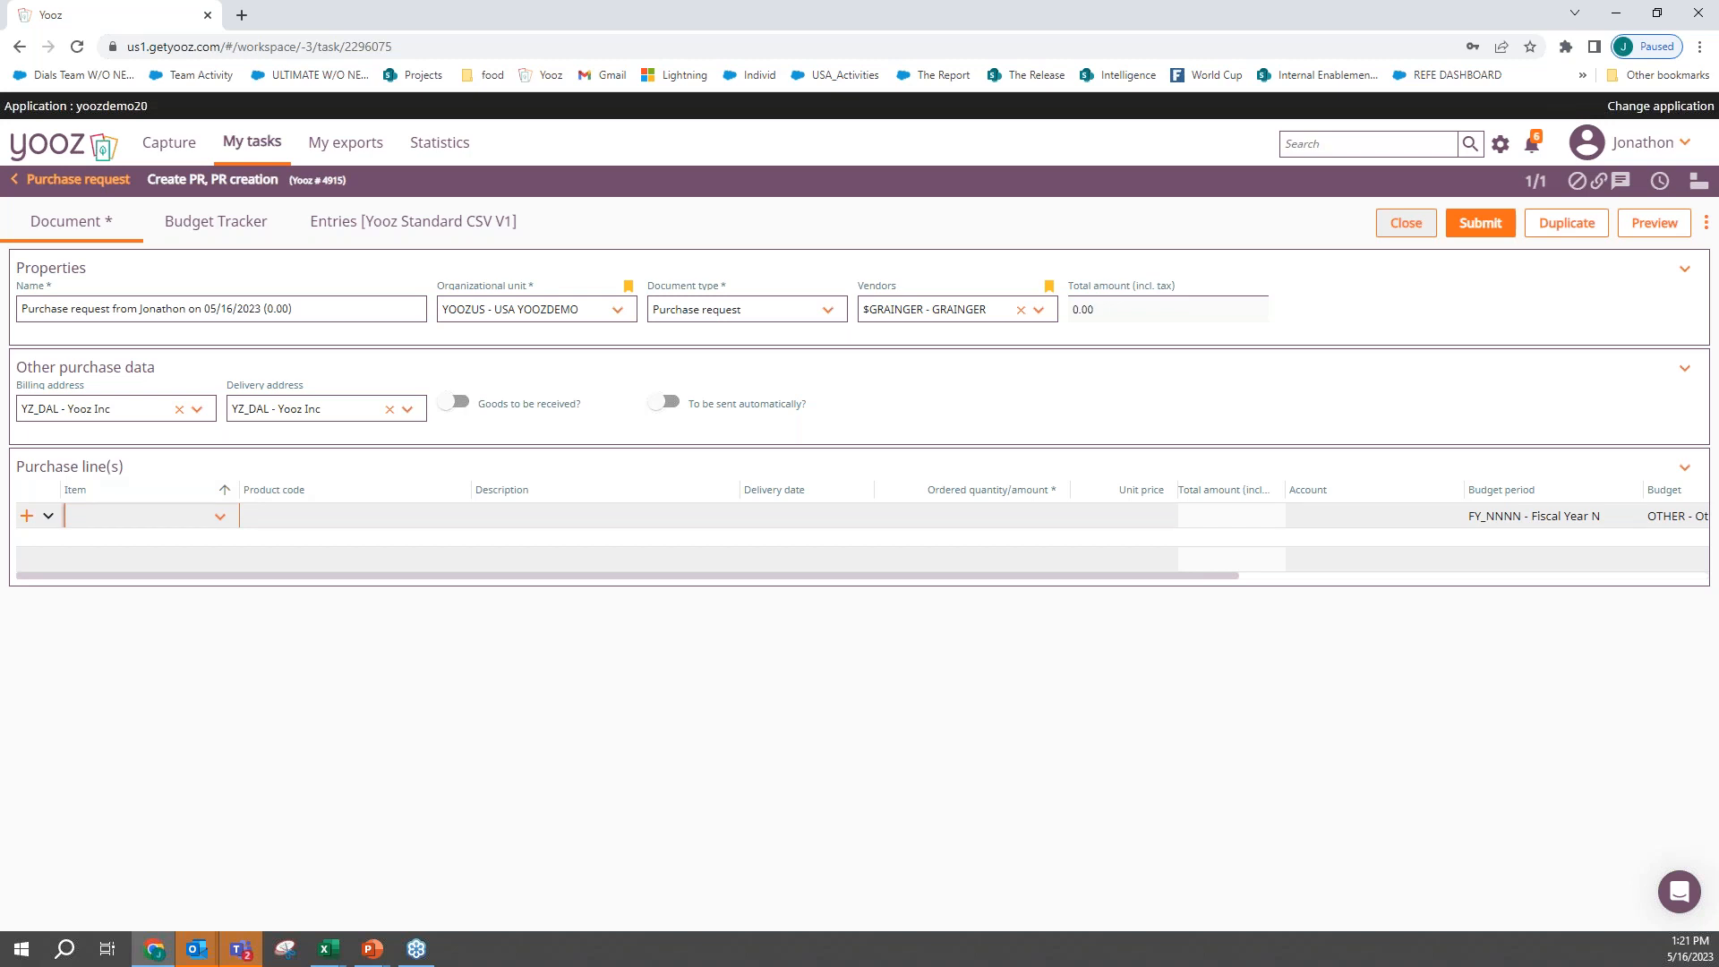
type("v")
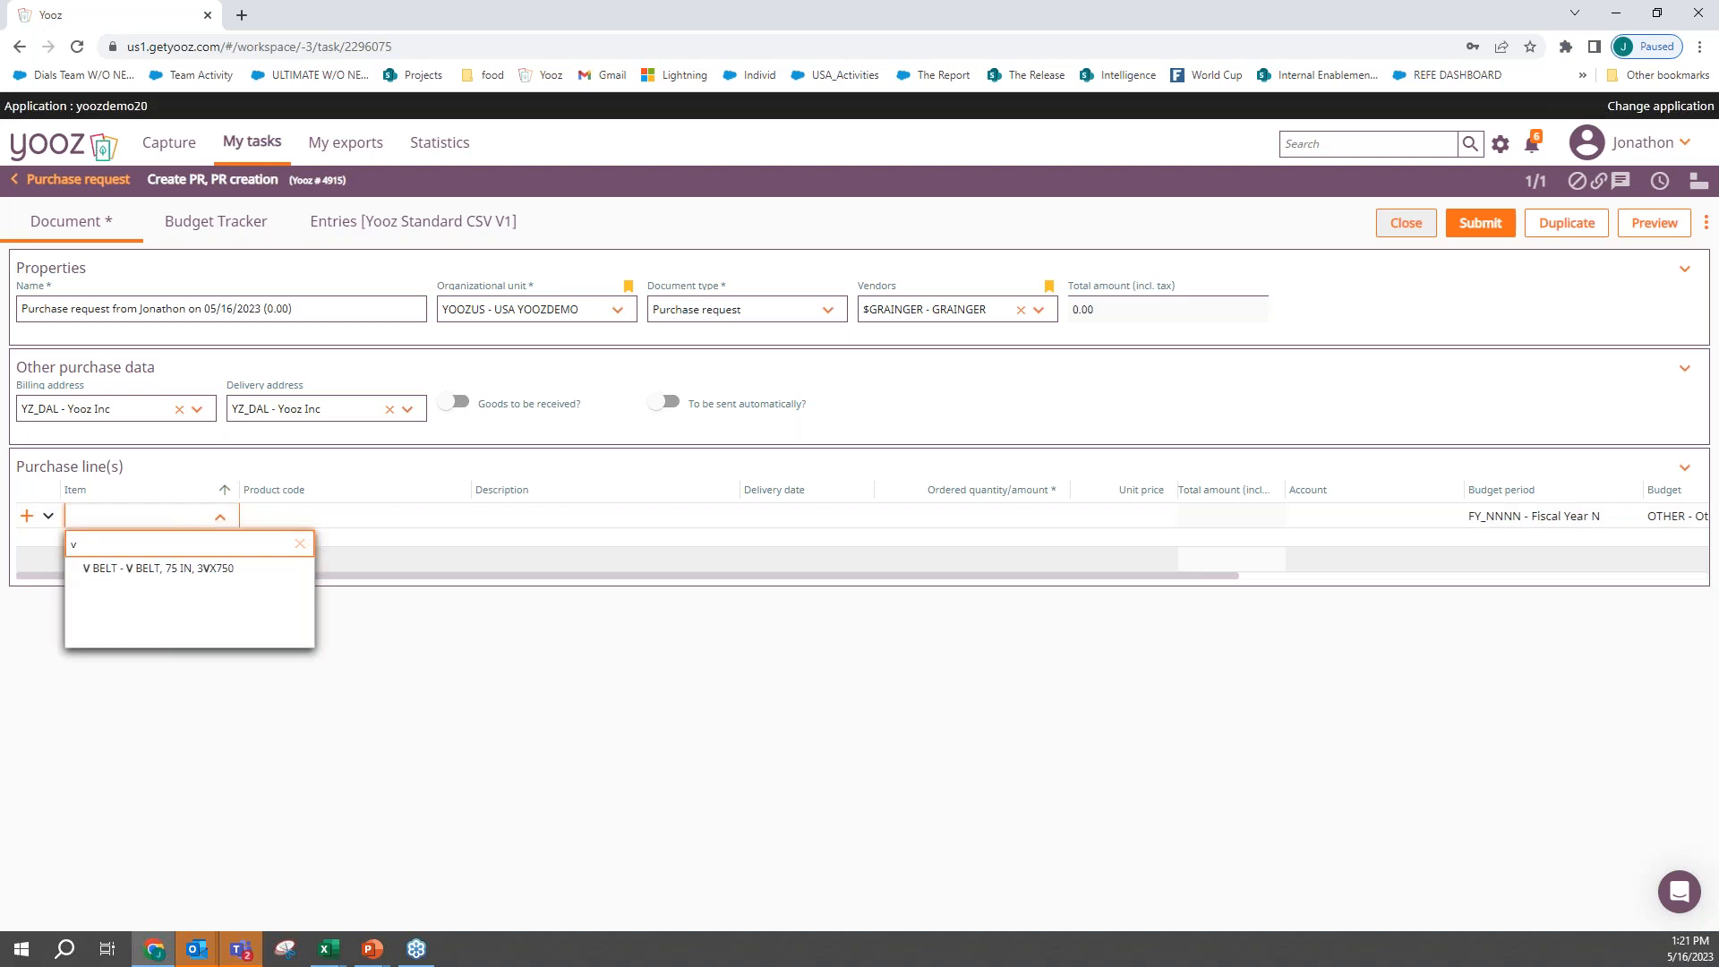
key("Down")
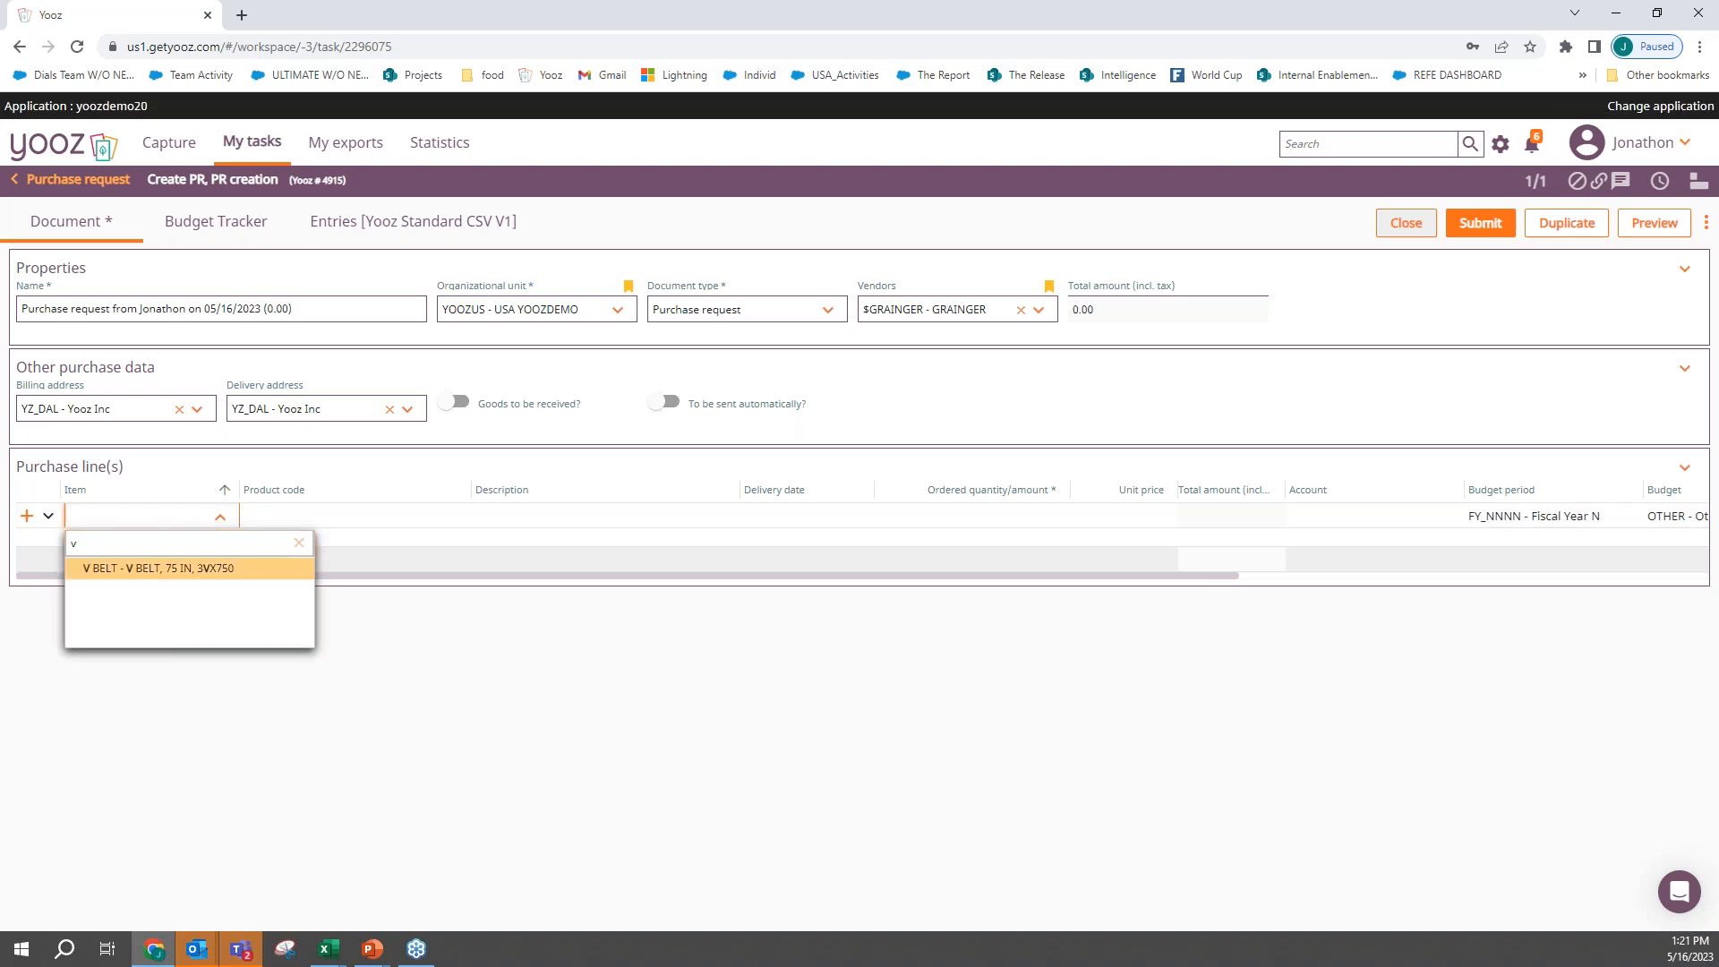
key("Return")
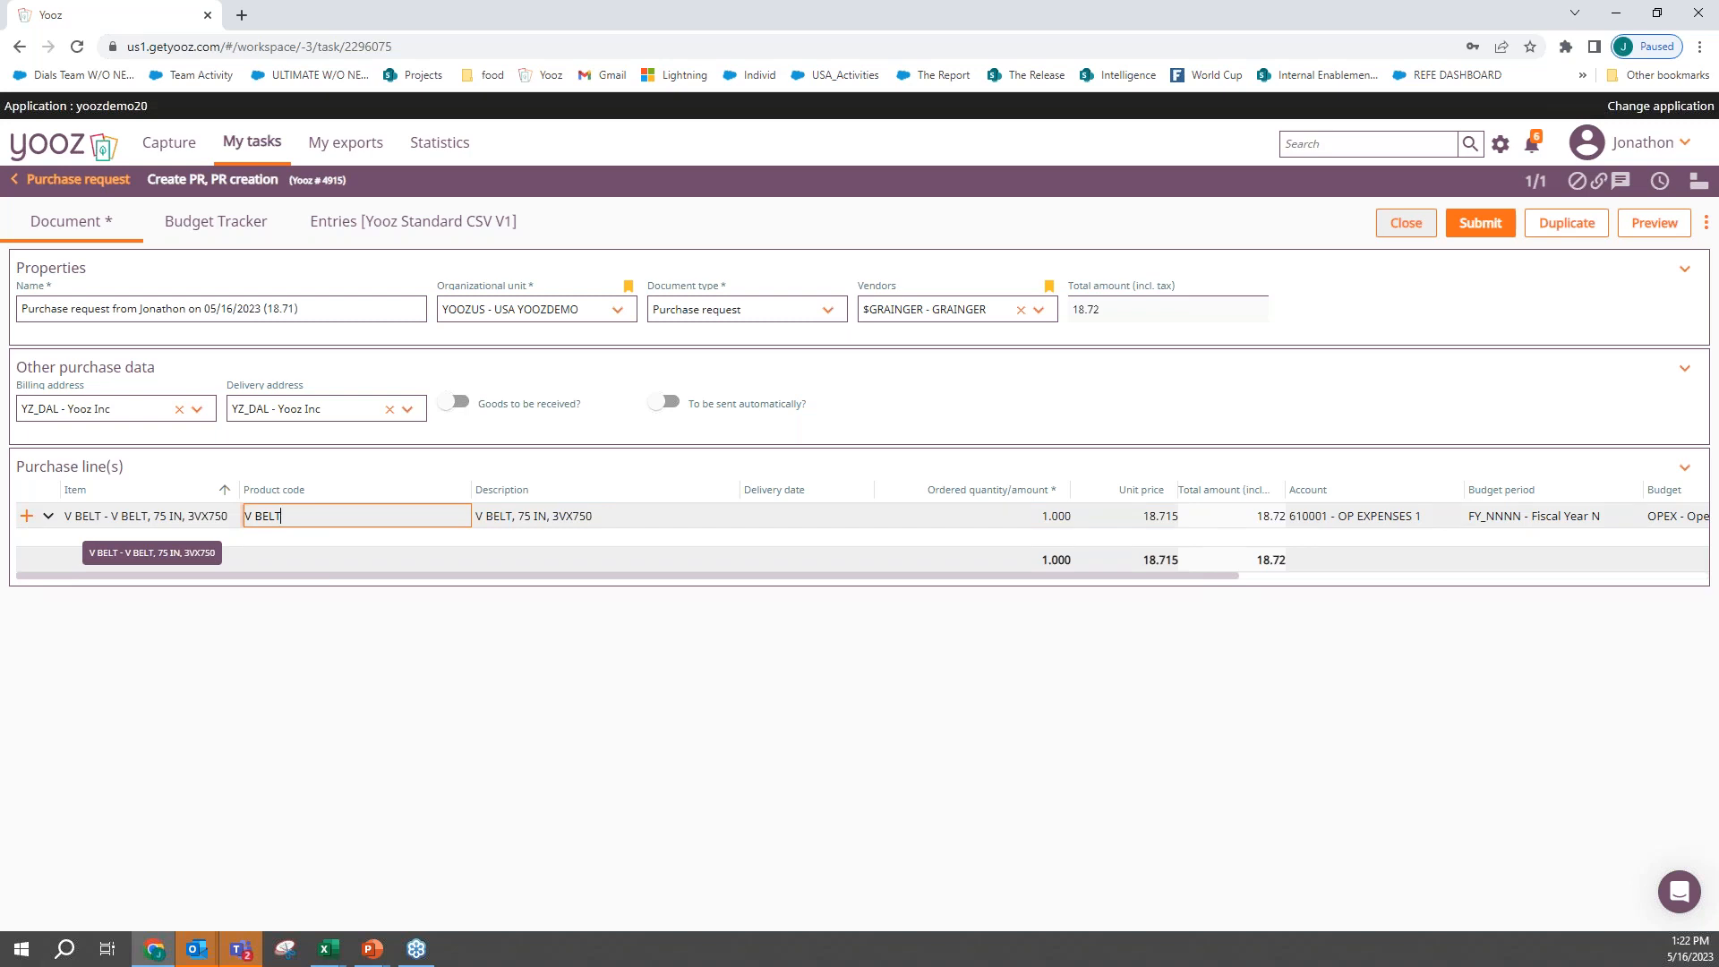
key("Tab")
key("Tab")
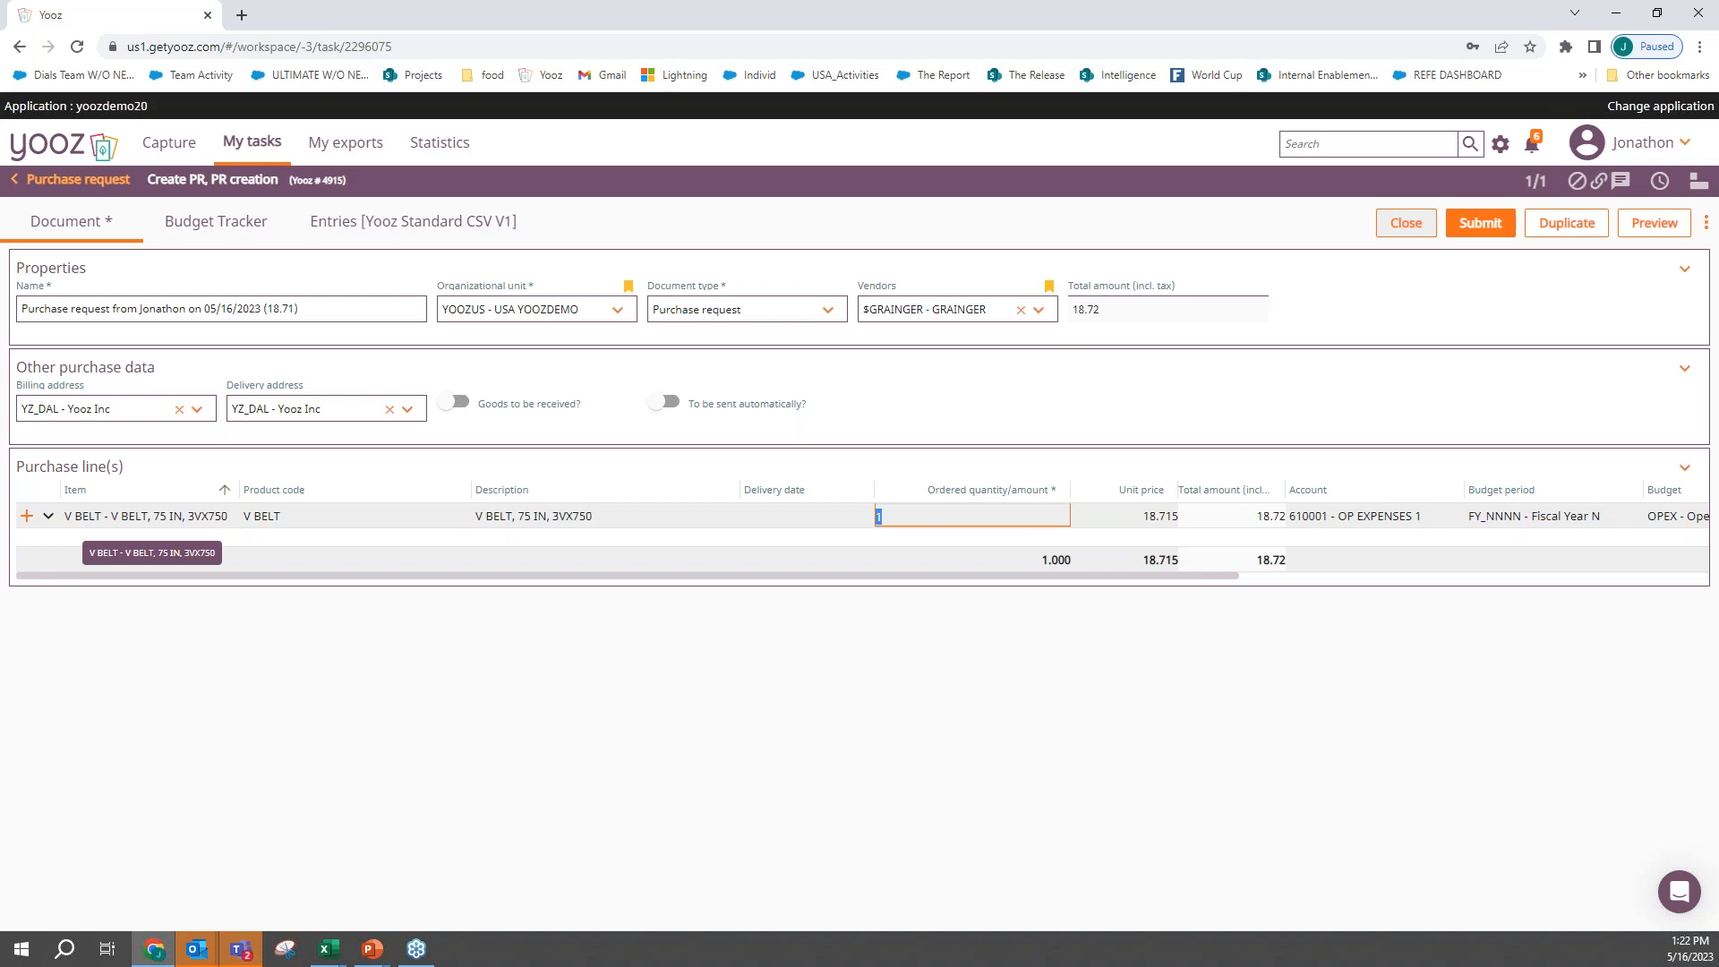
type("67")
key("Tab")
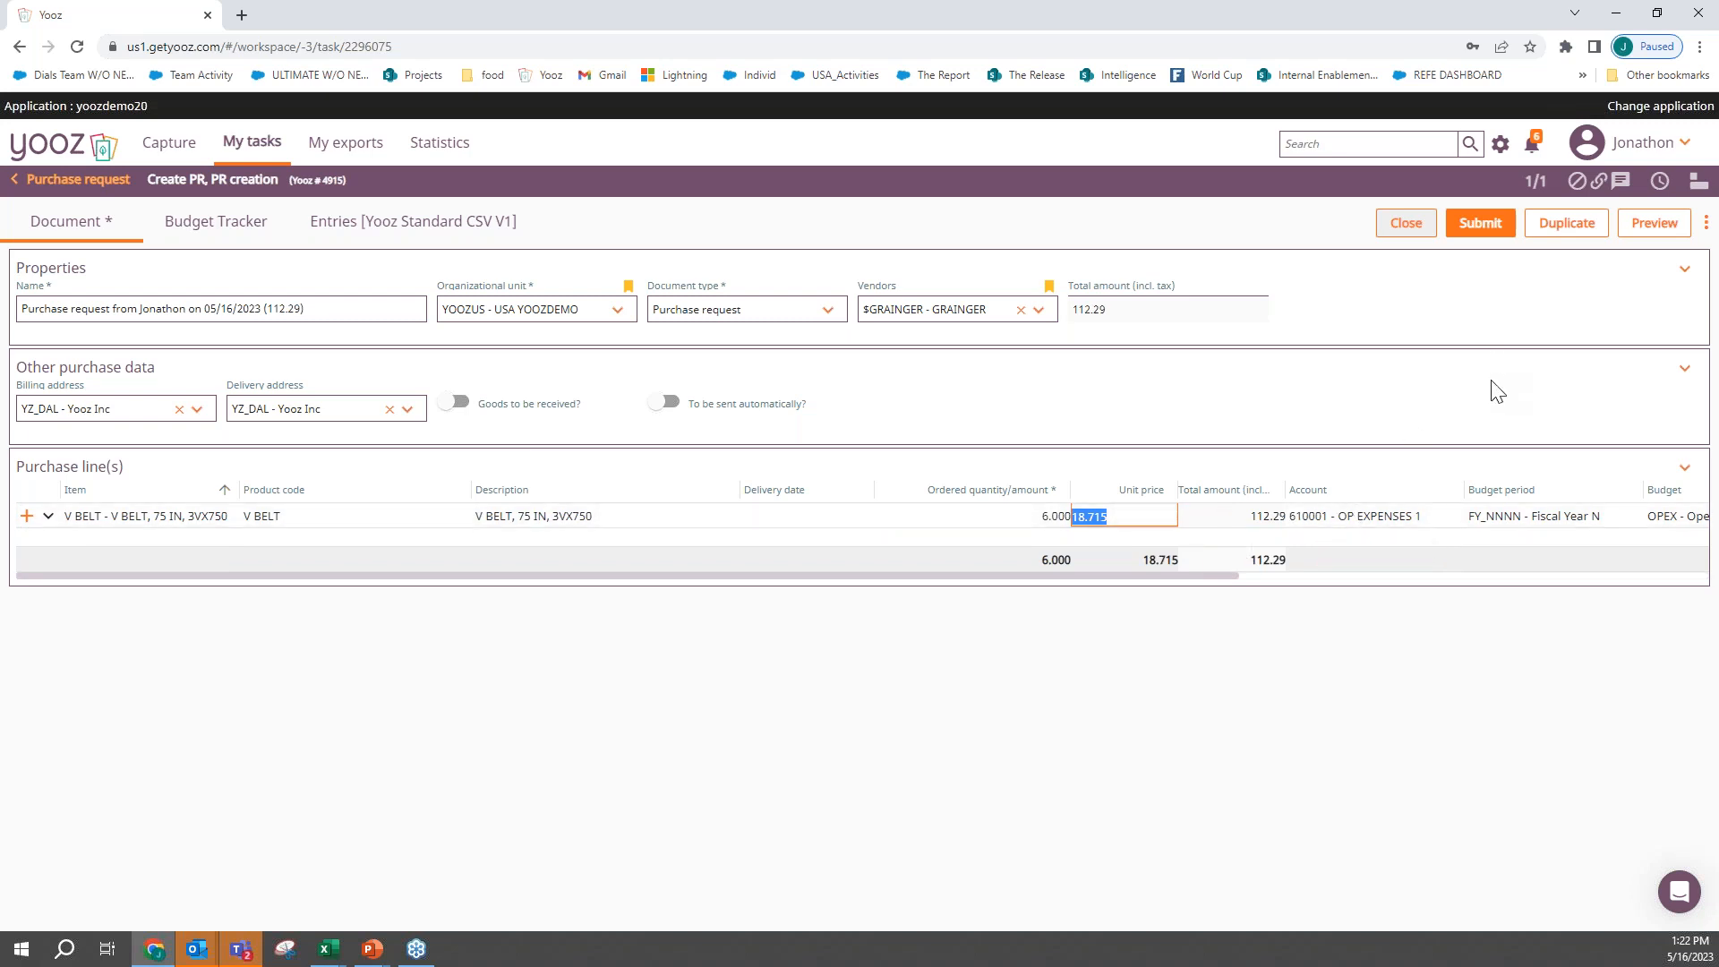
- Submit the purchase request for approval with the comment "please approve asap!" and show it among the refreshed in-progress purchase requests
left_click(1480, 226)
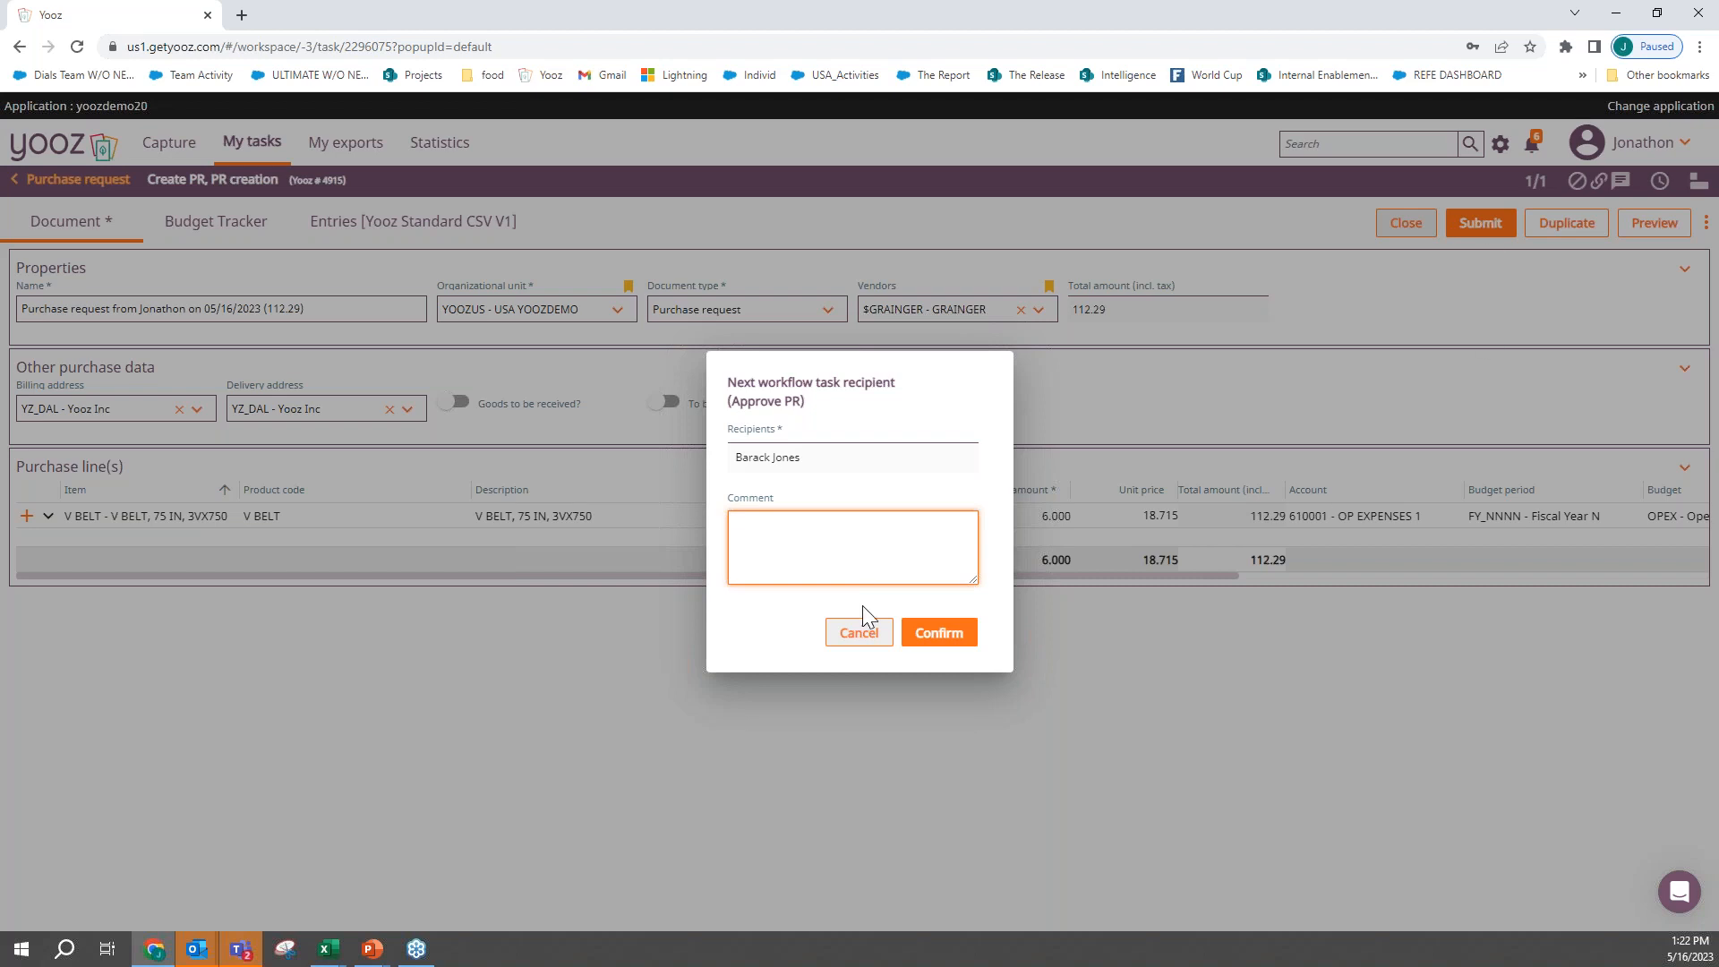
type("please approve asap")
left_click(951, 633)
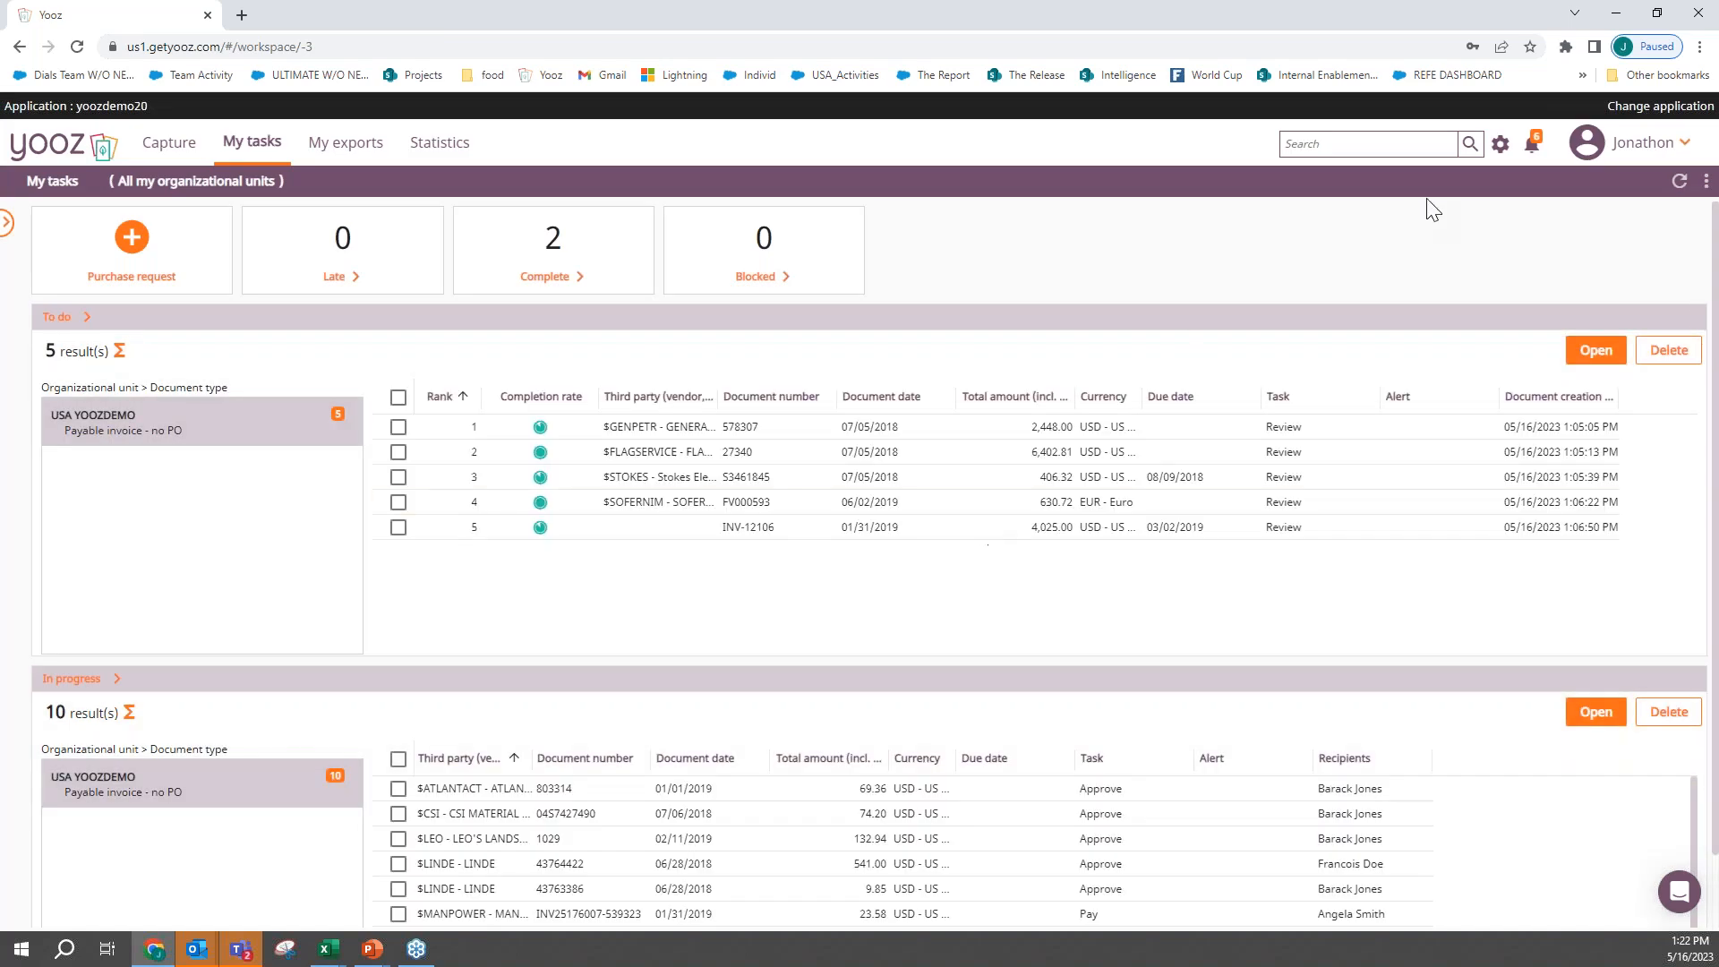
left_click(1675, 186)
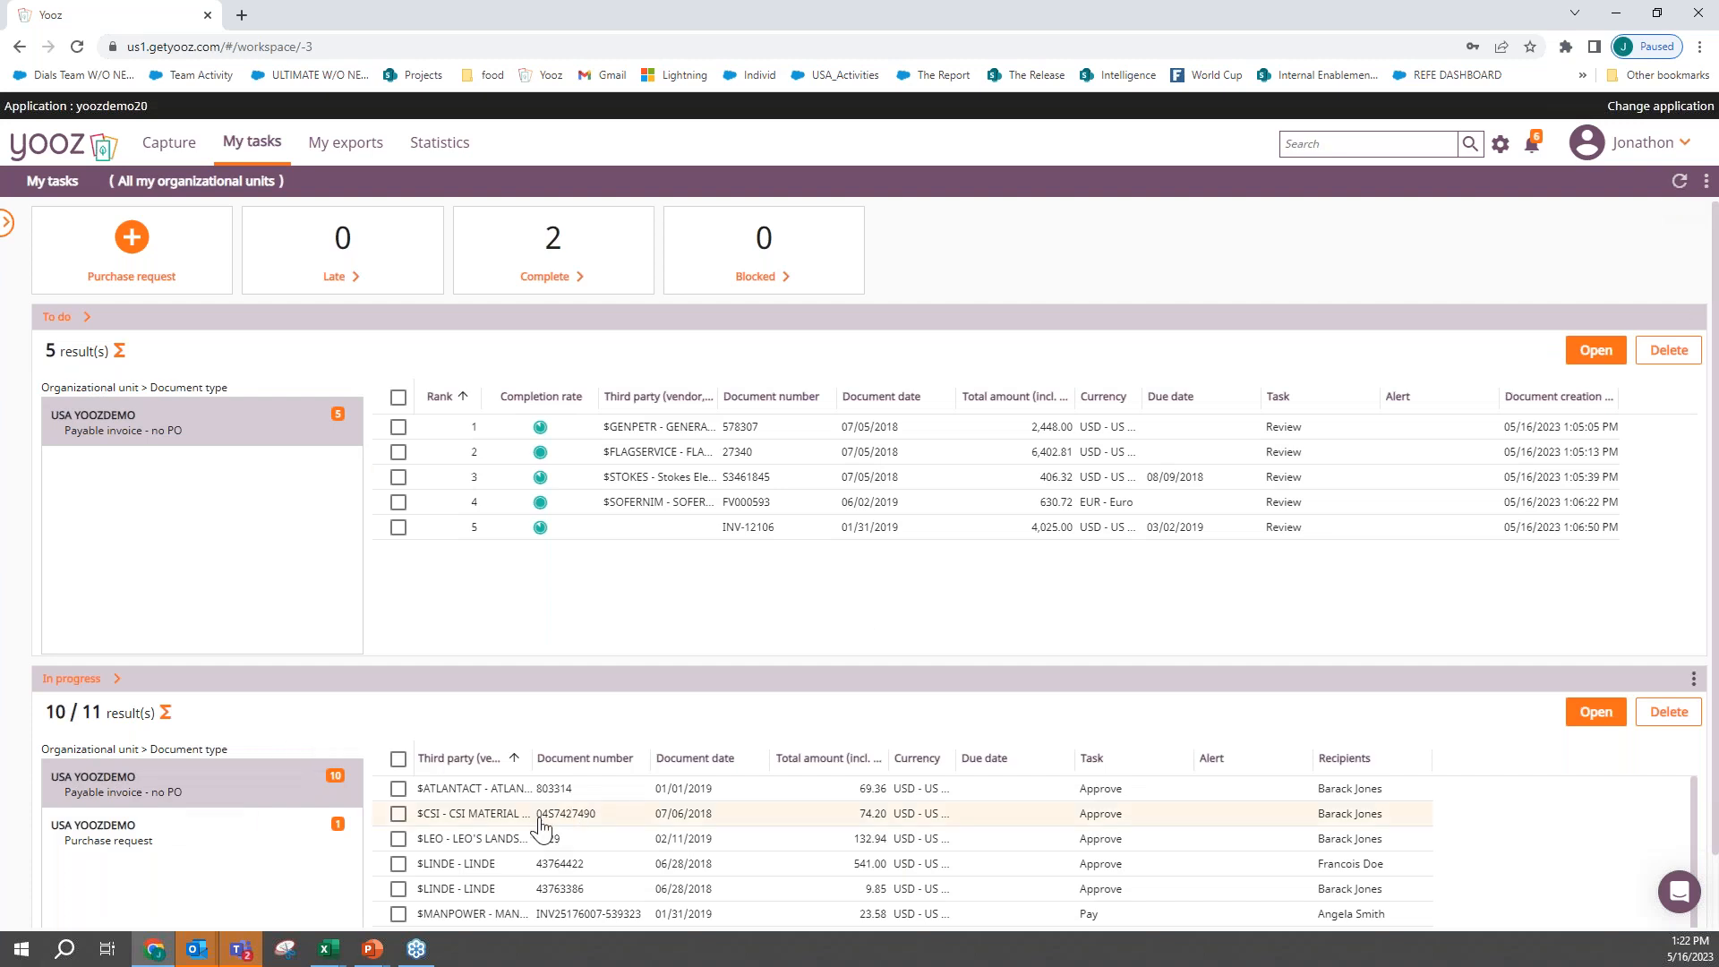
left_click(114, 842)
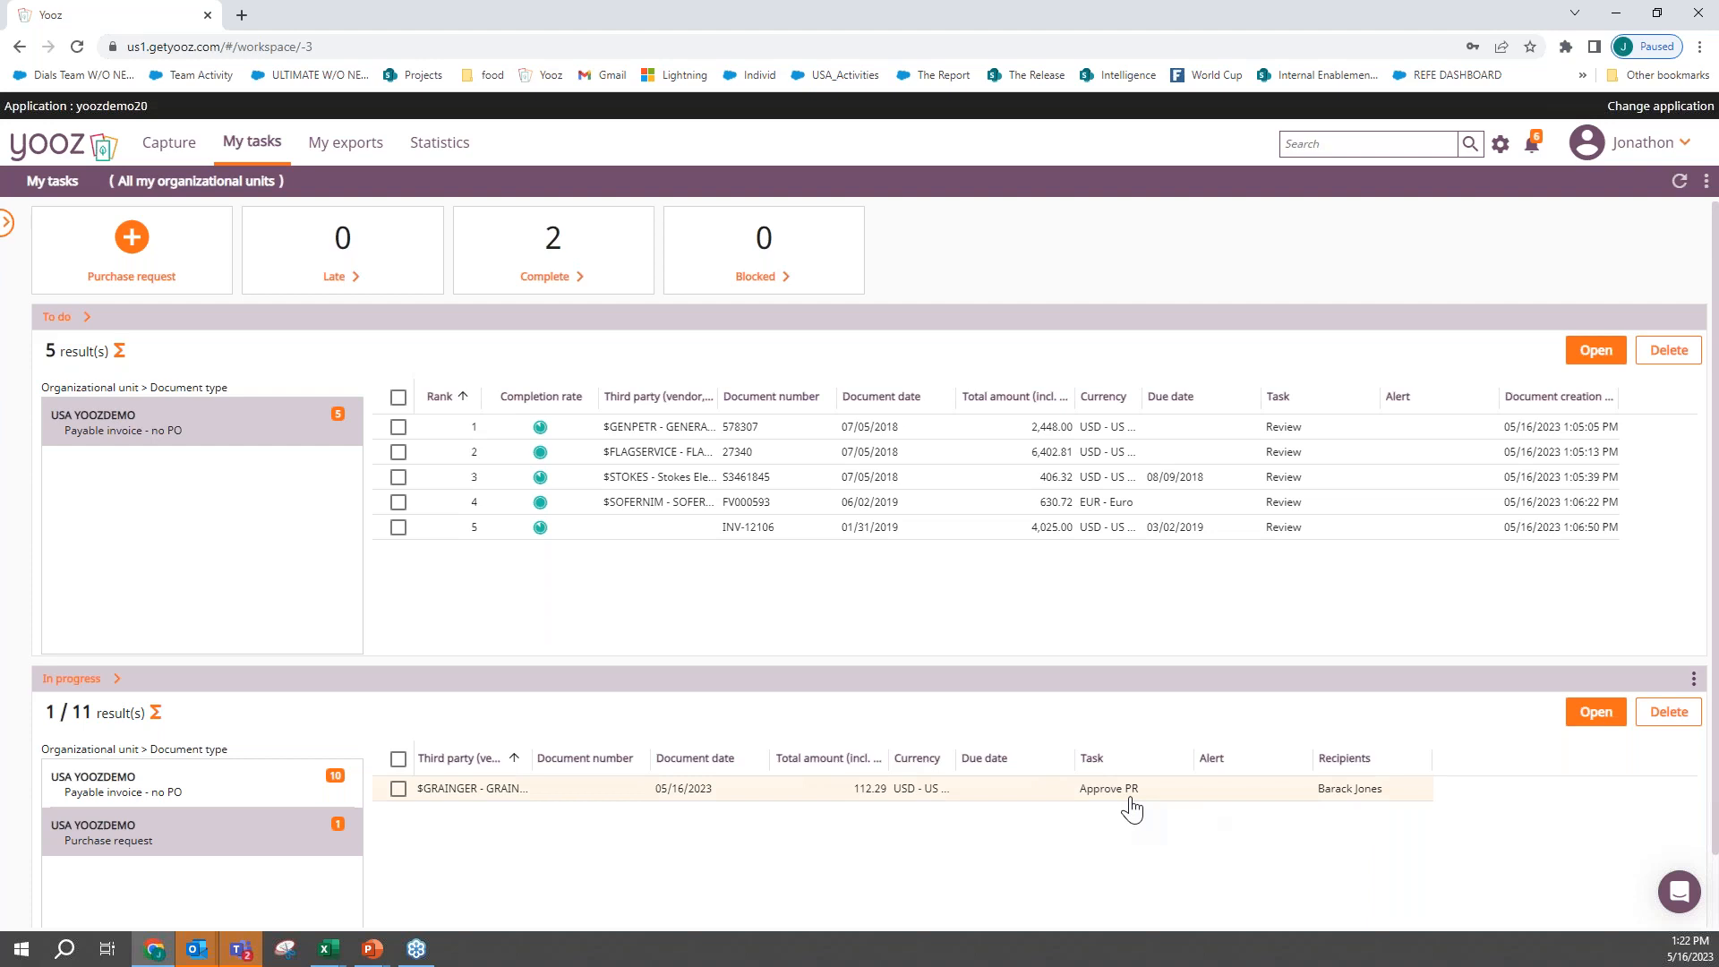
- Impersonate the request's assigned approver and open the Grainger purchase request from that account's to-do list
left_click(1647, 148)
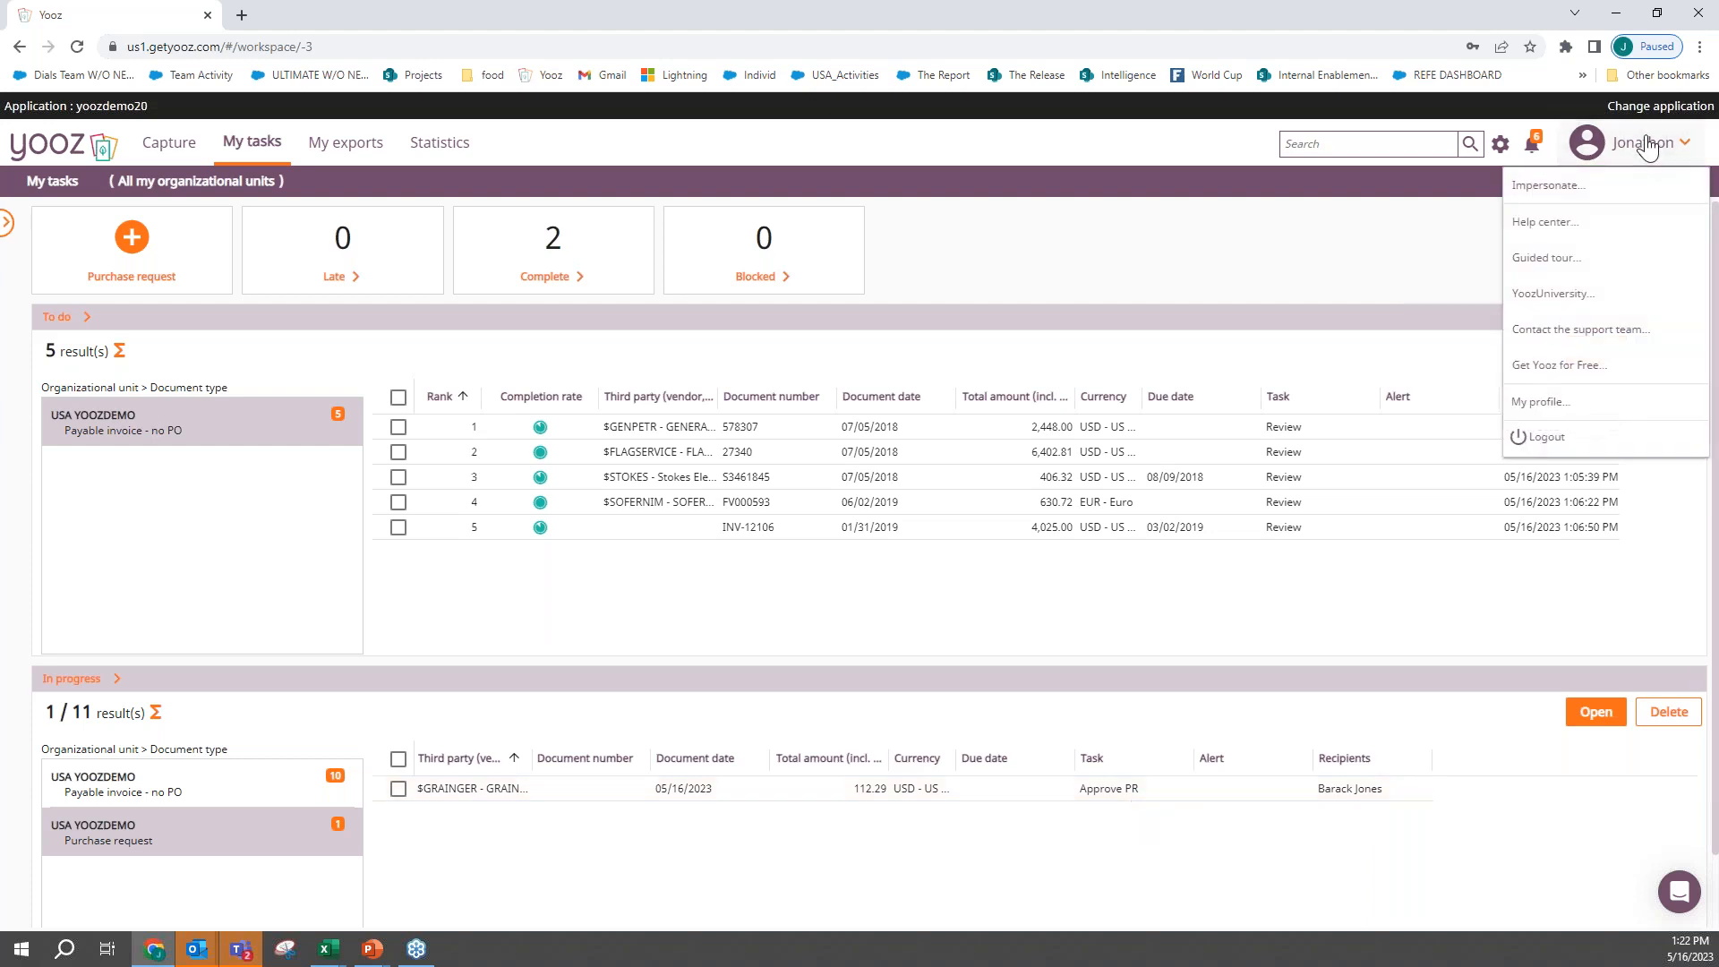
left_click(1584, 186)
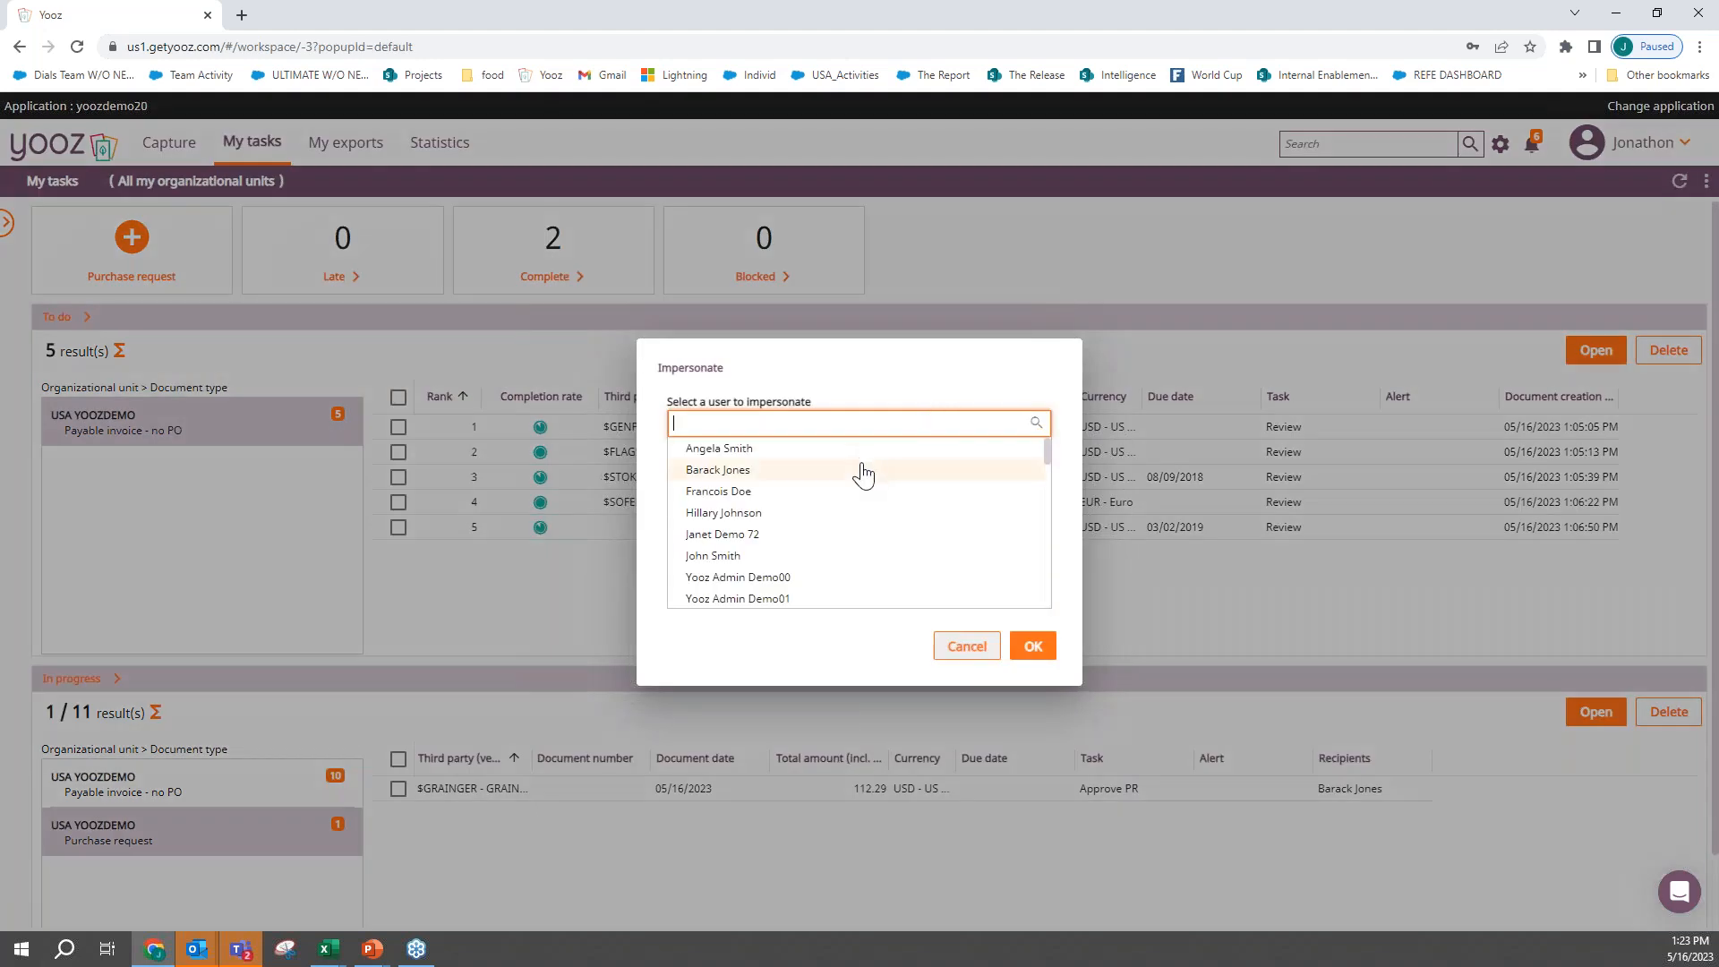
left_click(863, 470)
left_click(1032, 646)
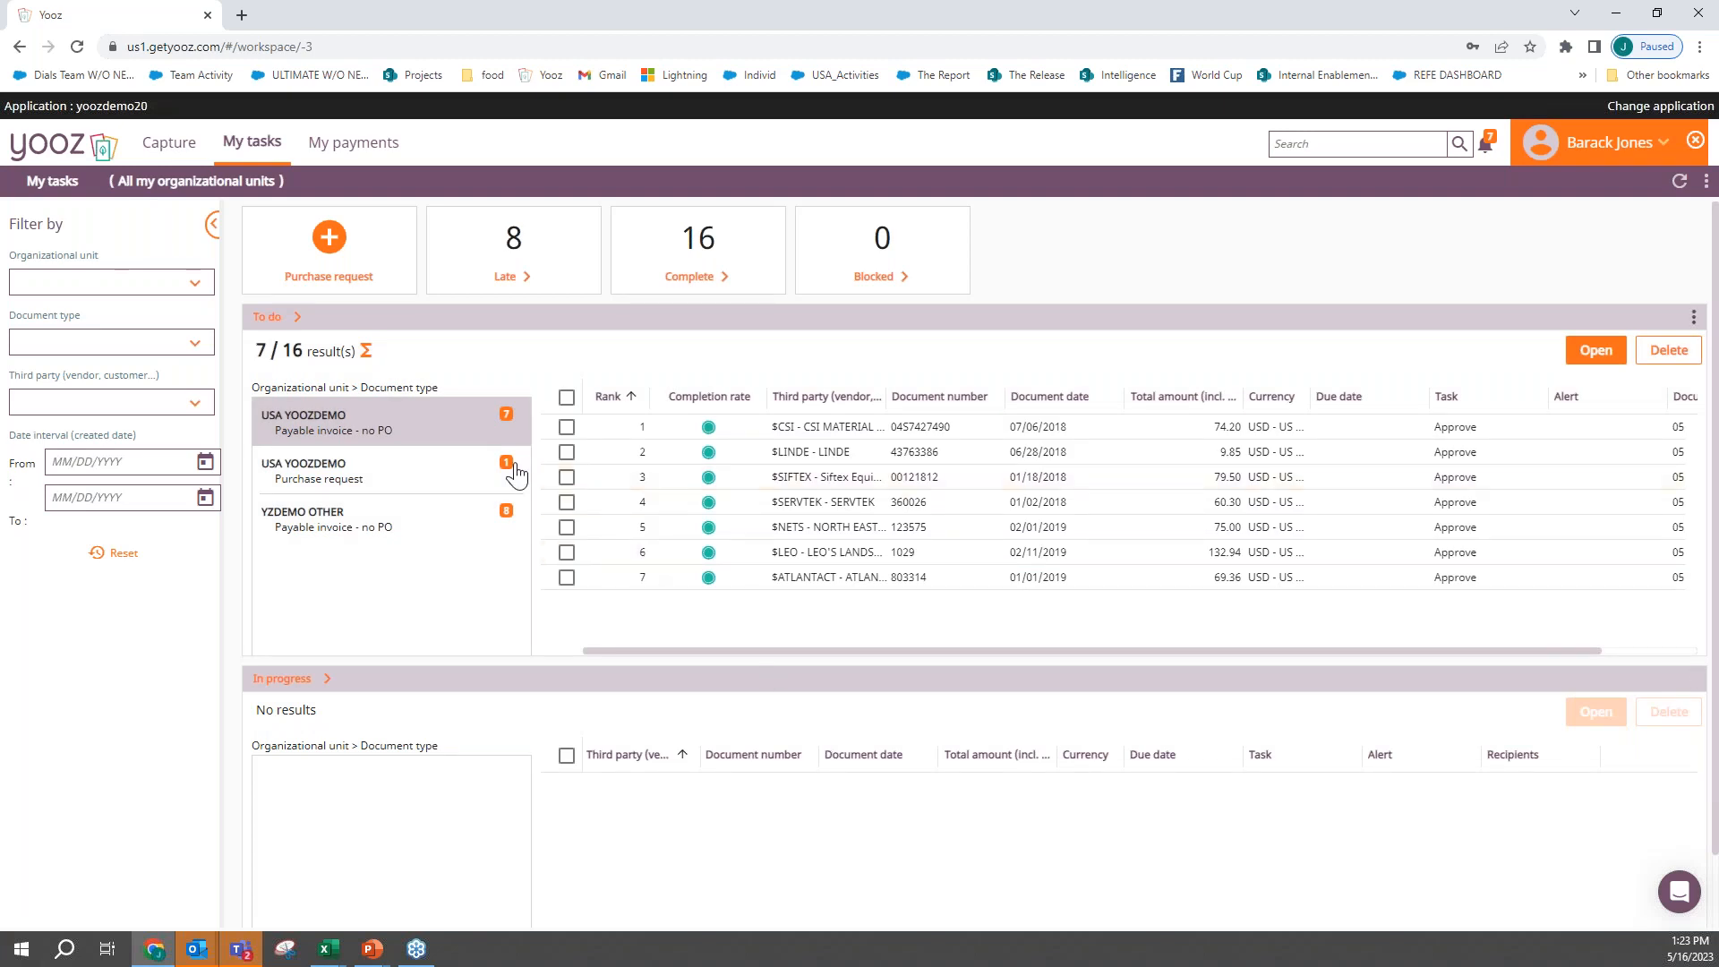
left_click(337, 480)
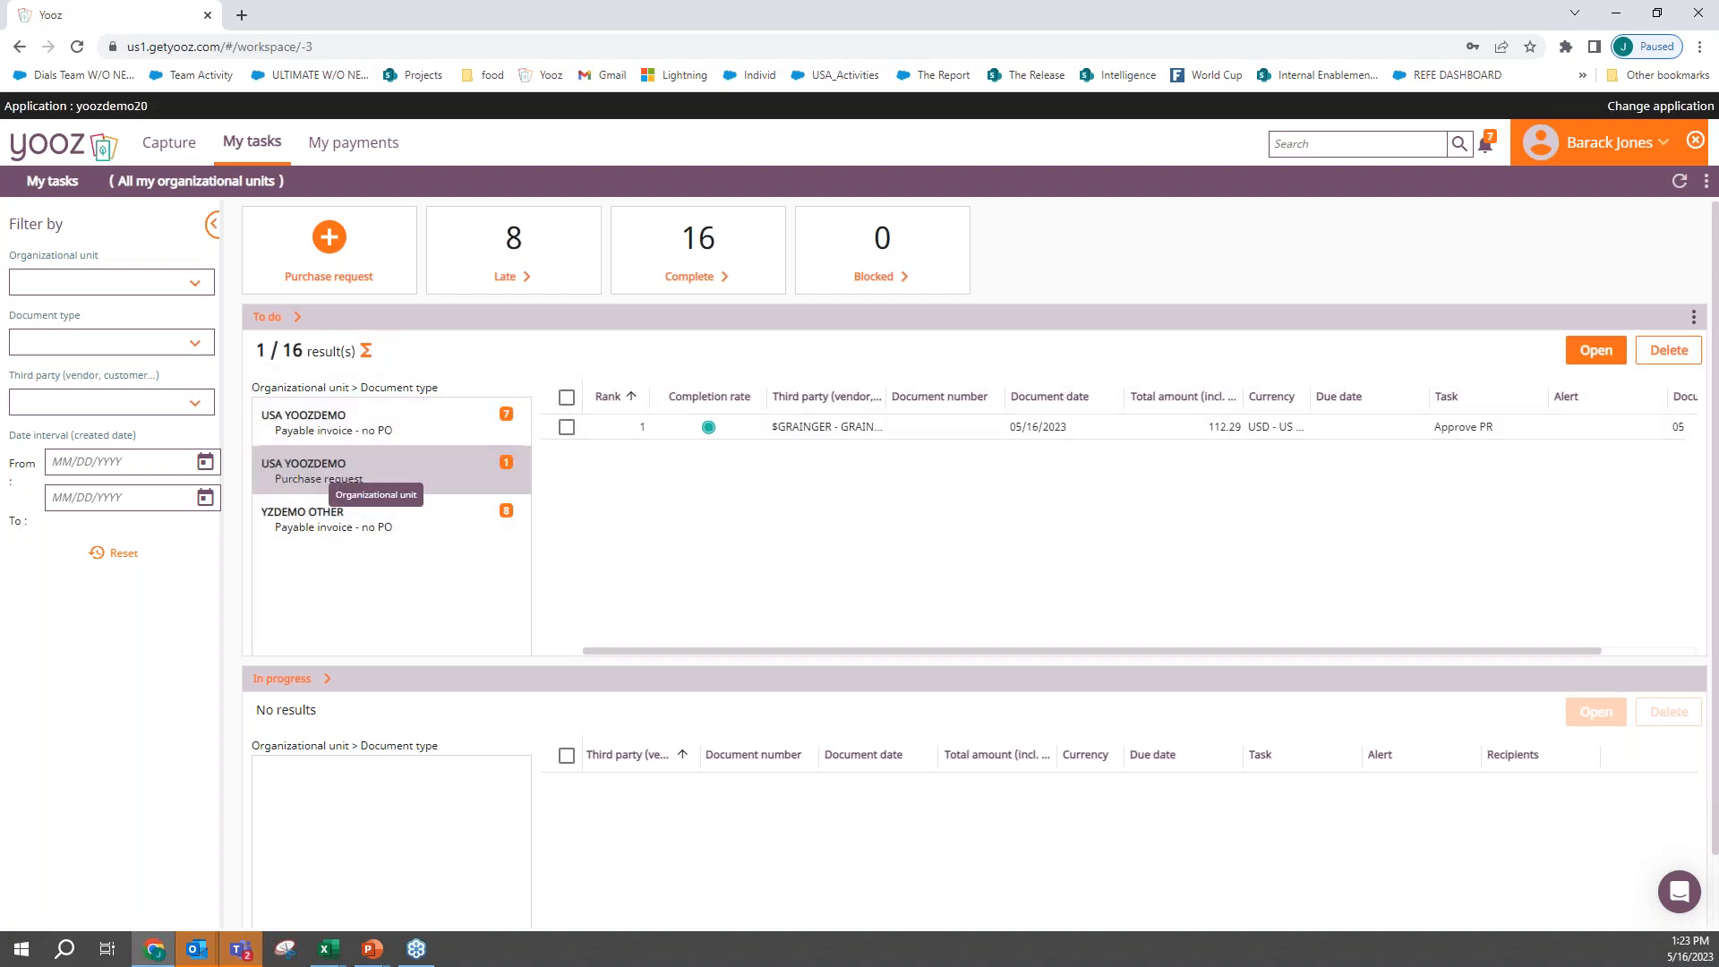
double_click(792, 429)
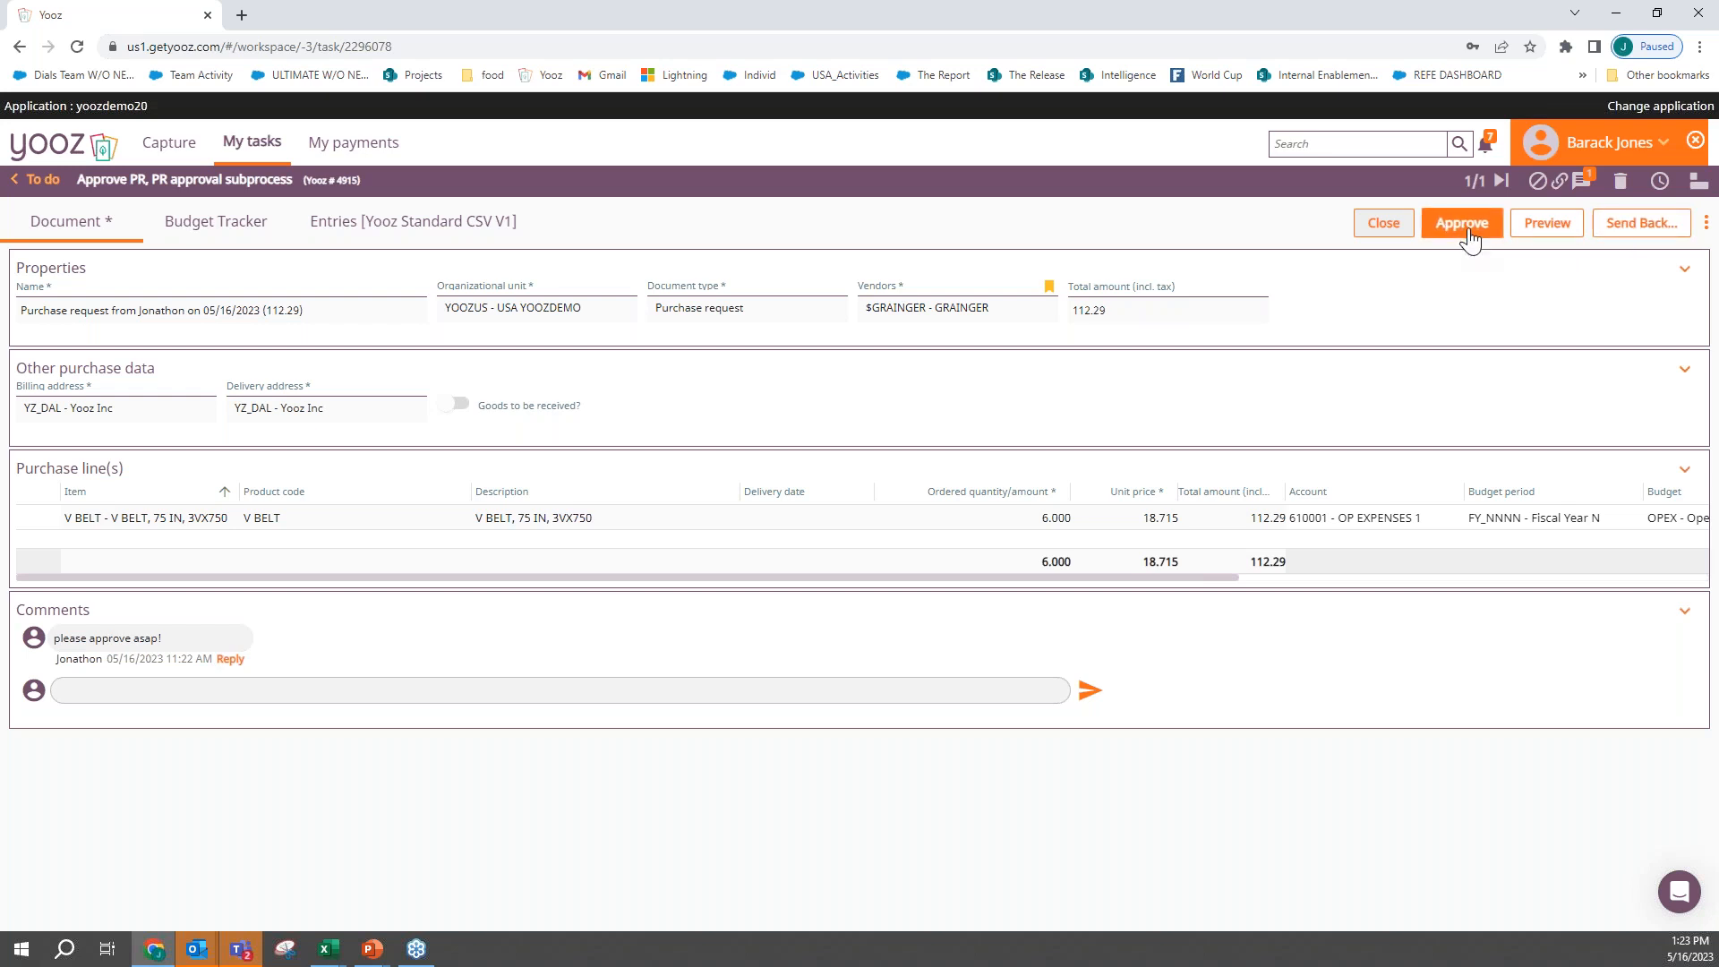
- Approve the Grainger purchase request and stop impersonating the approver
left_click(1463, 224)
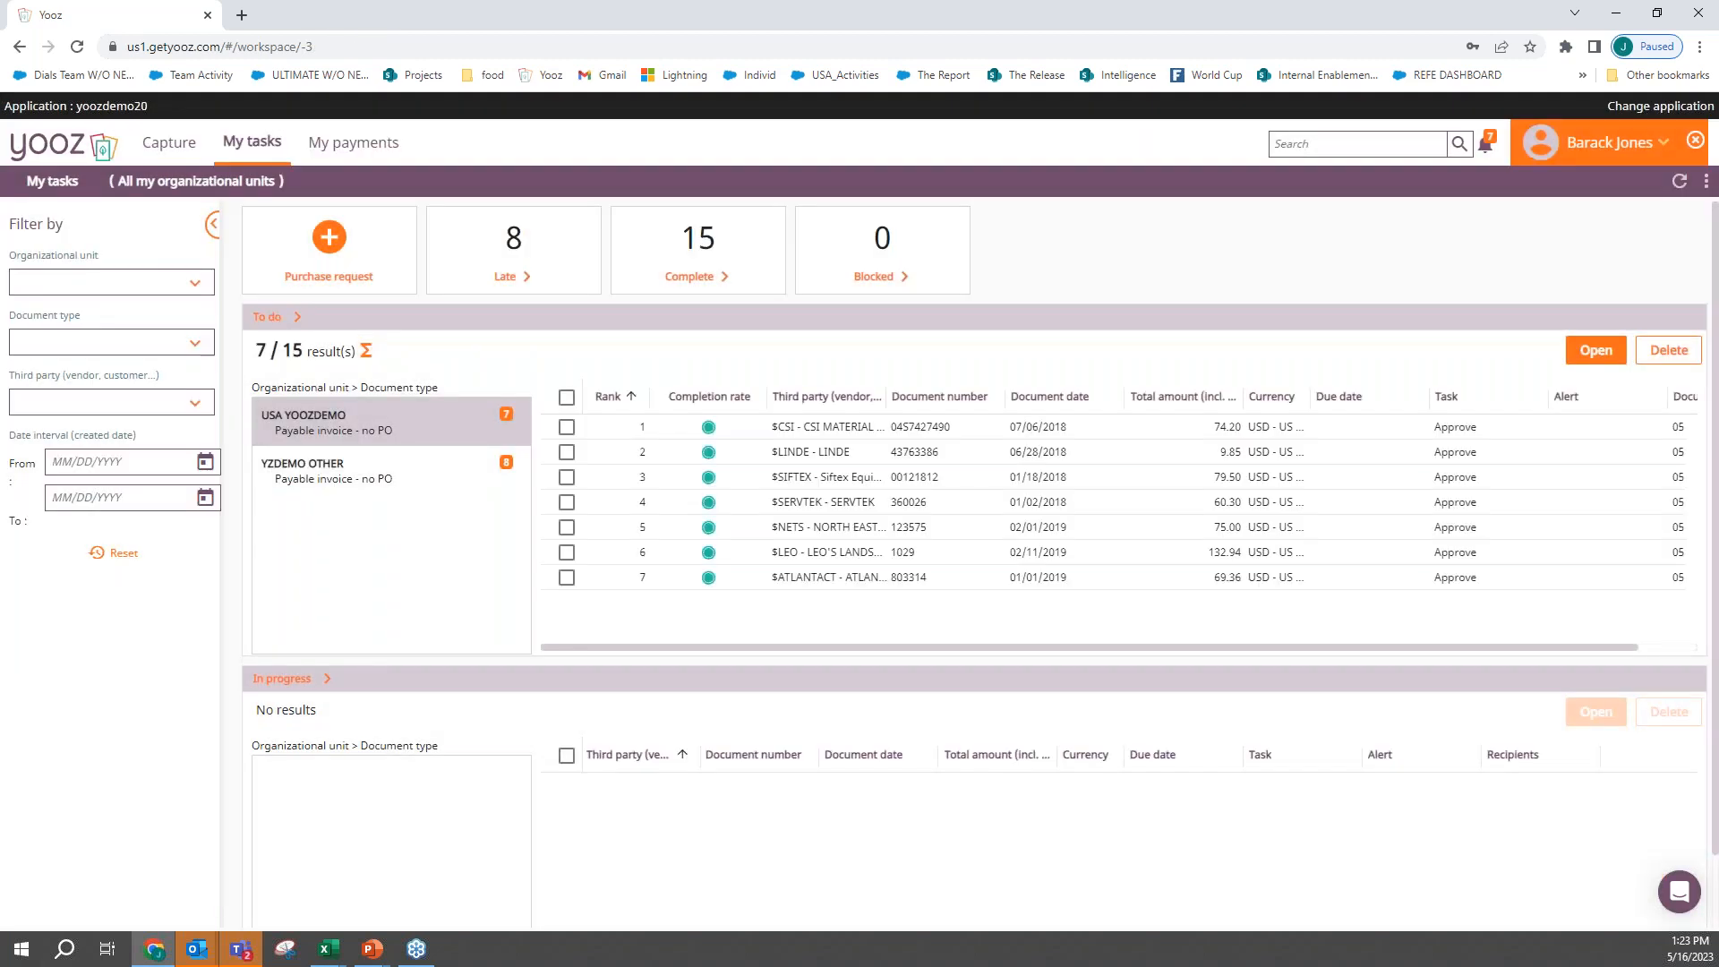
left_click(1695, 142)
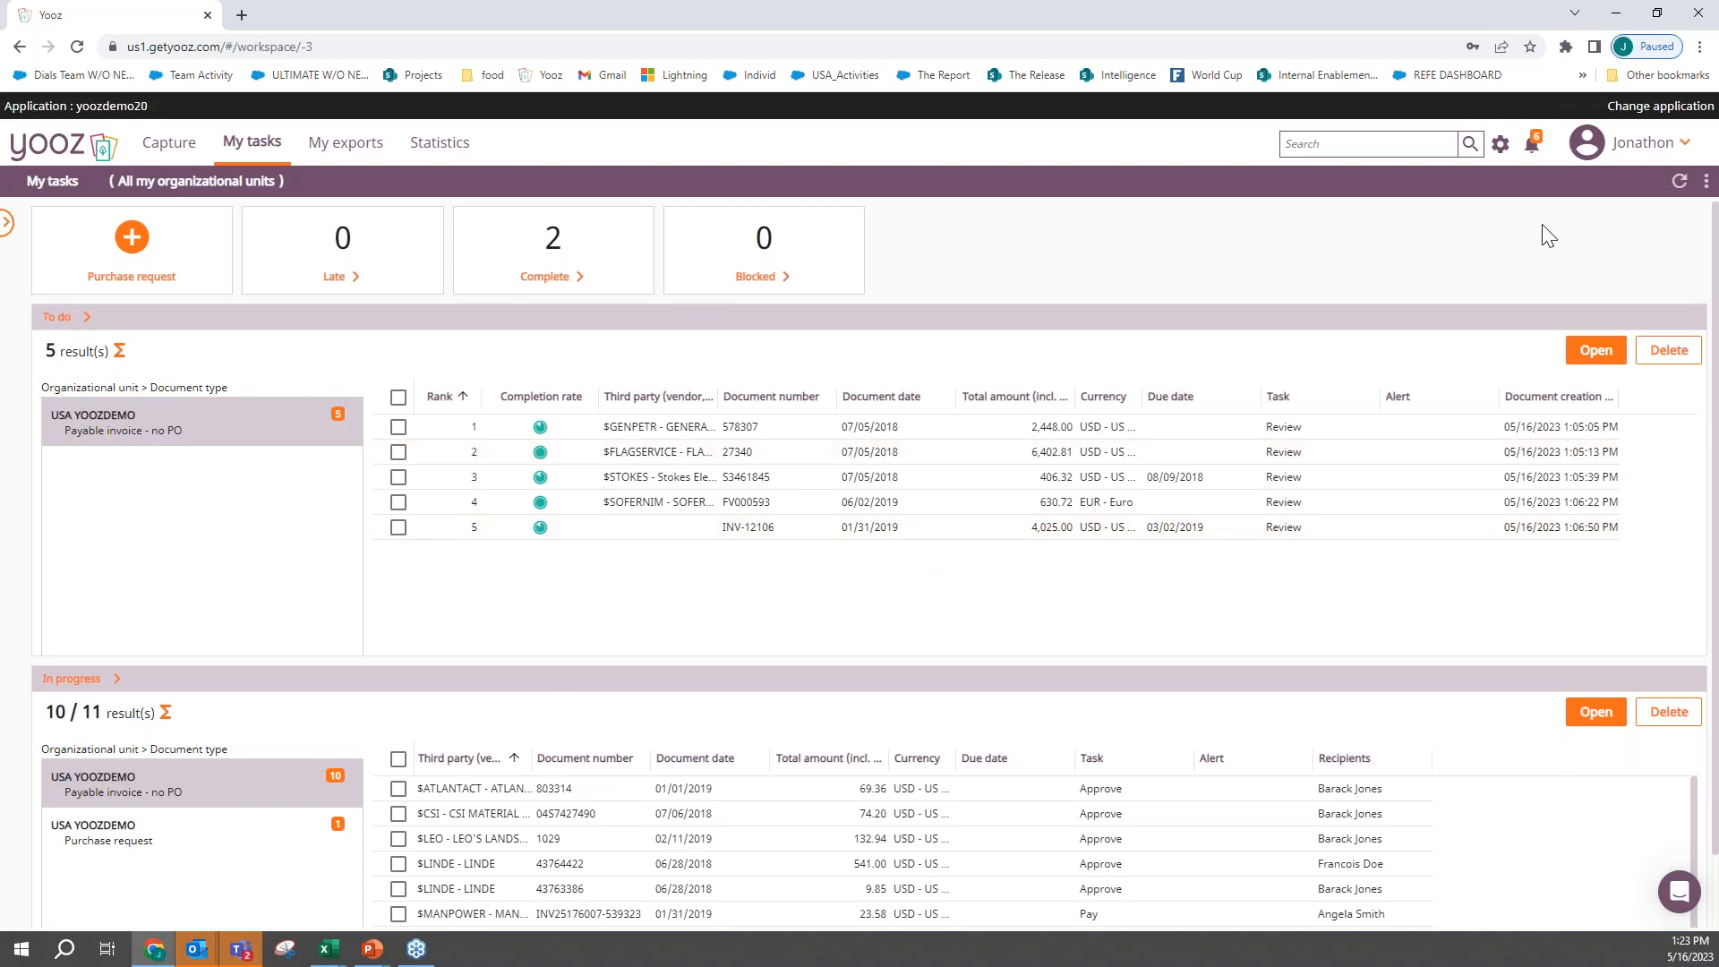
- Refresh the requester's task list and open the Grainger purchase order waiting to be sent
left_click(1680, 183)
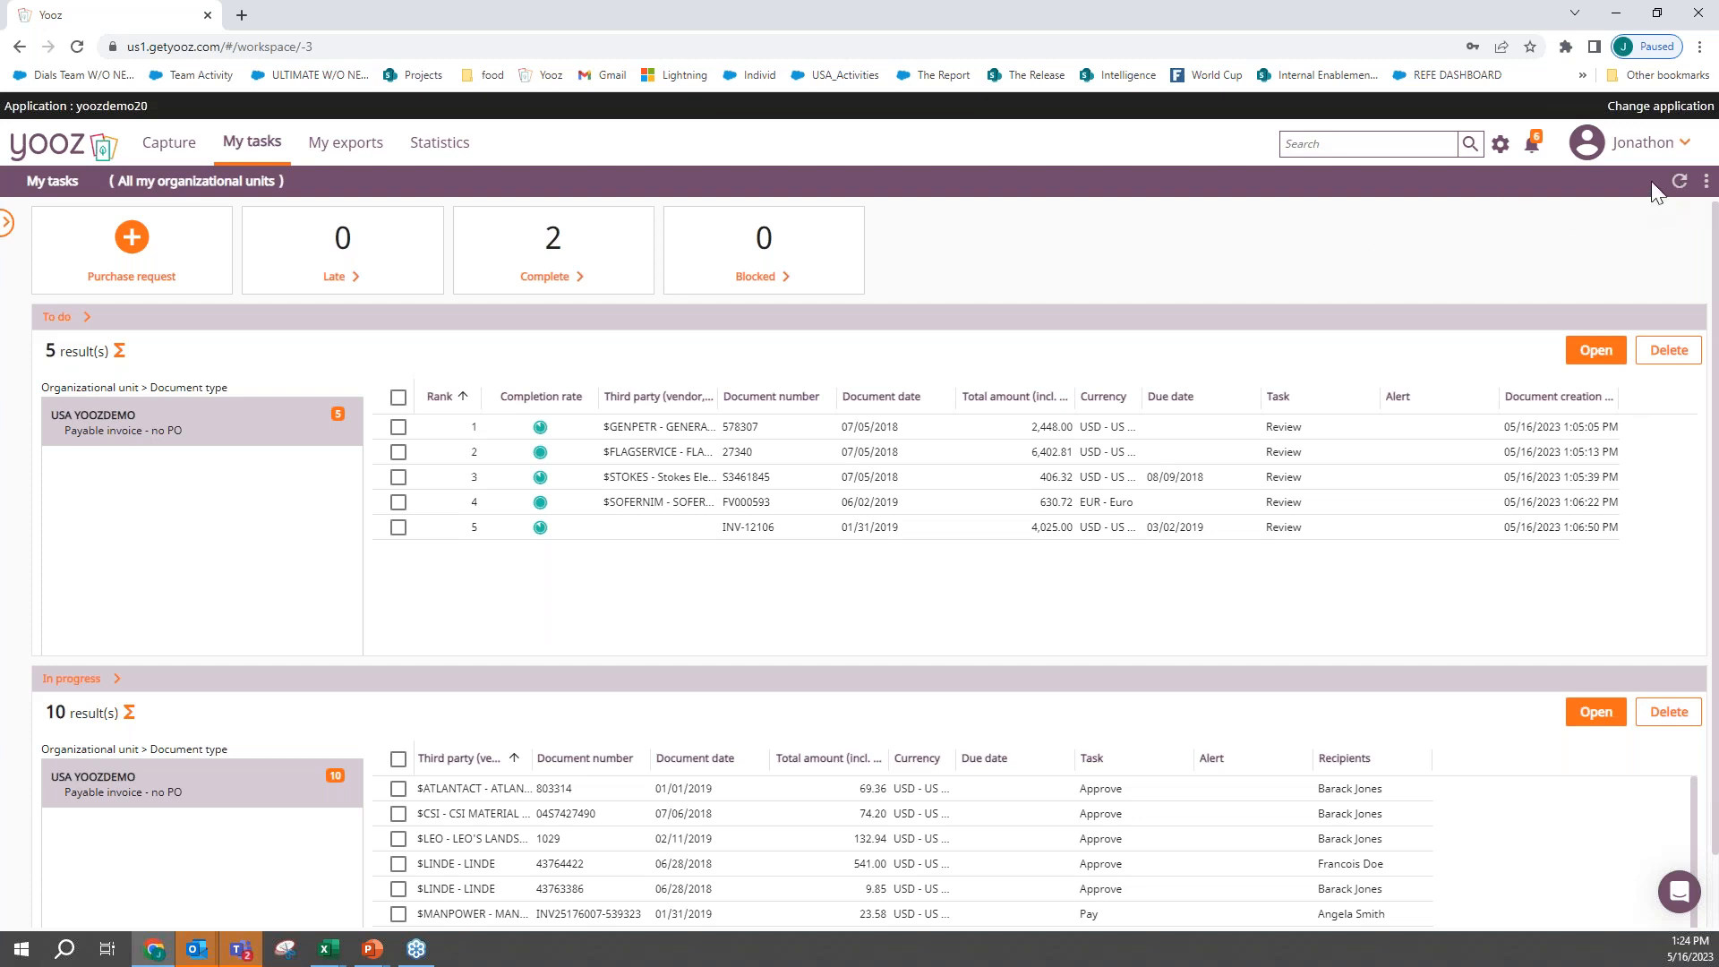
left_click(1681, 184)
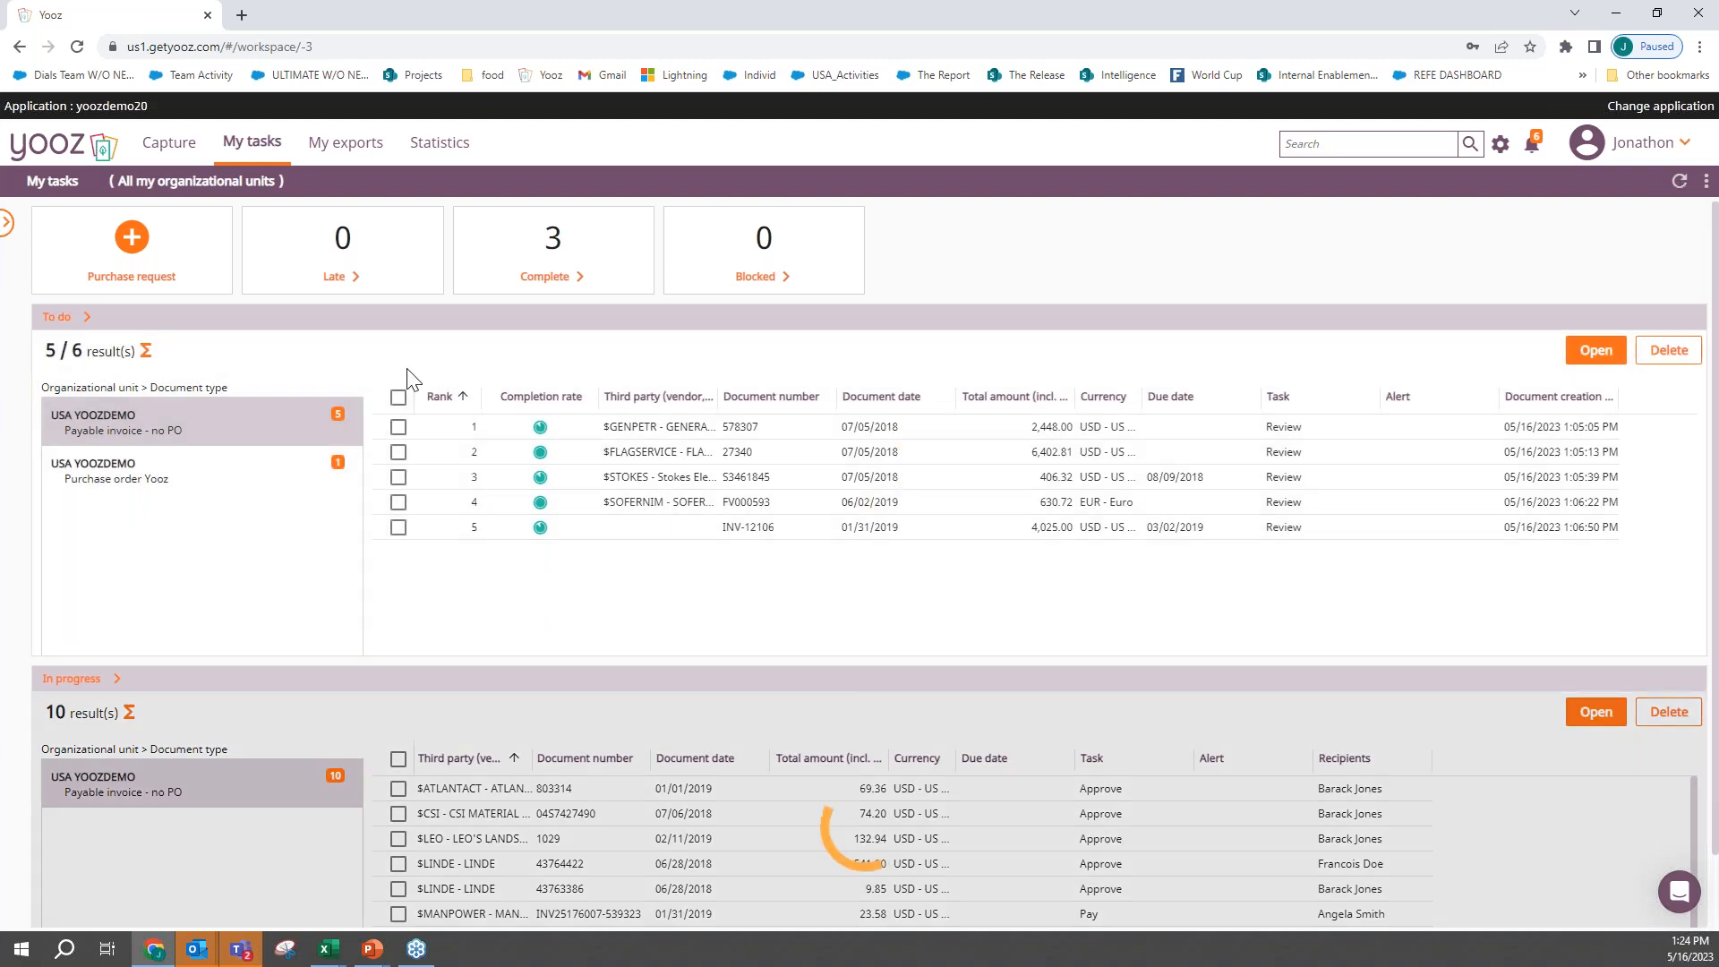
left_click(143, 482)
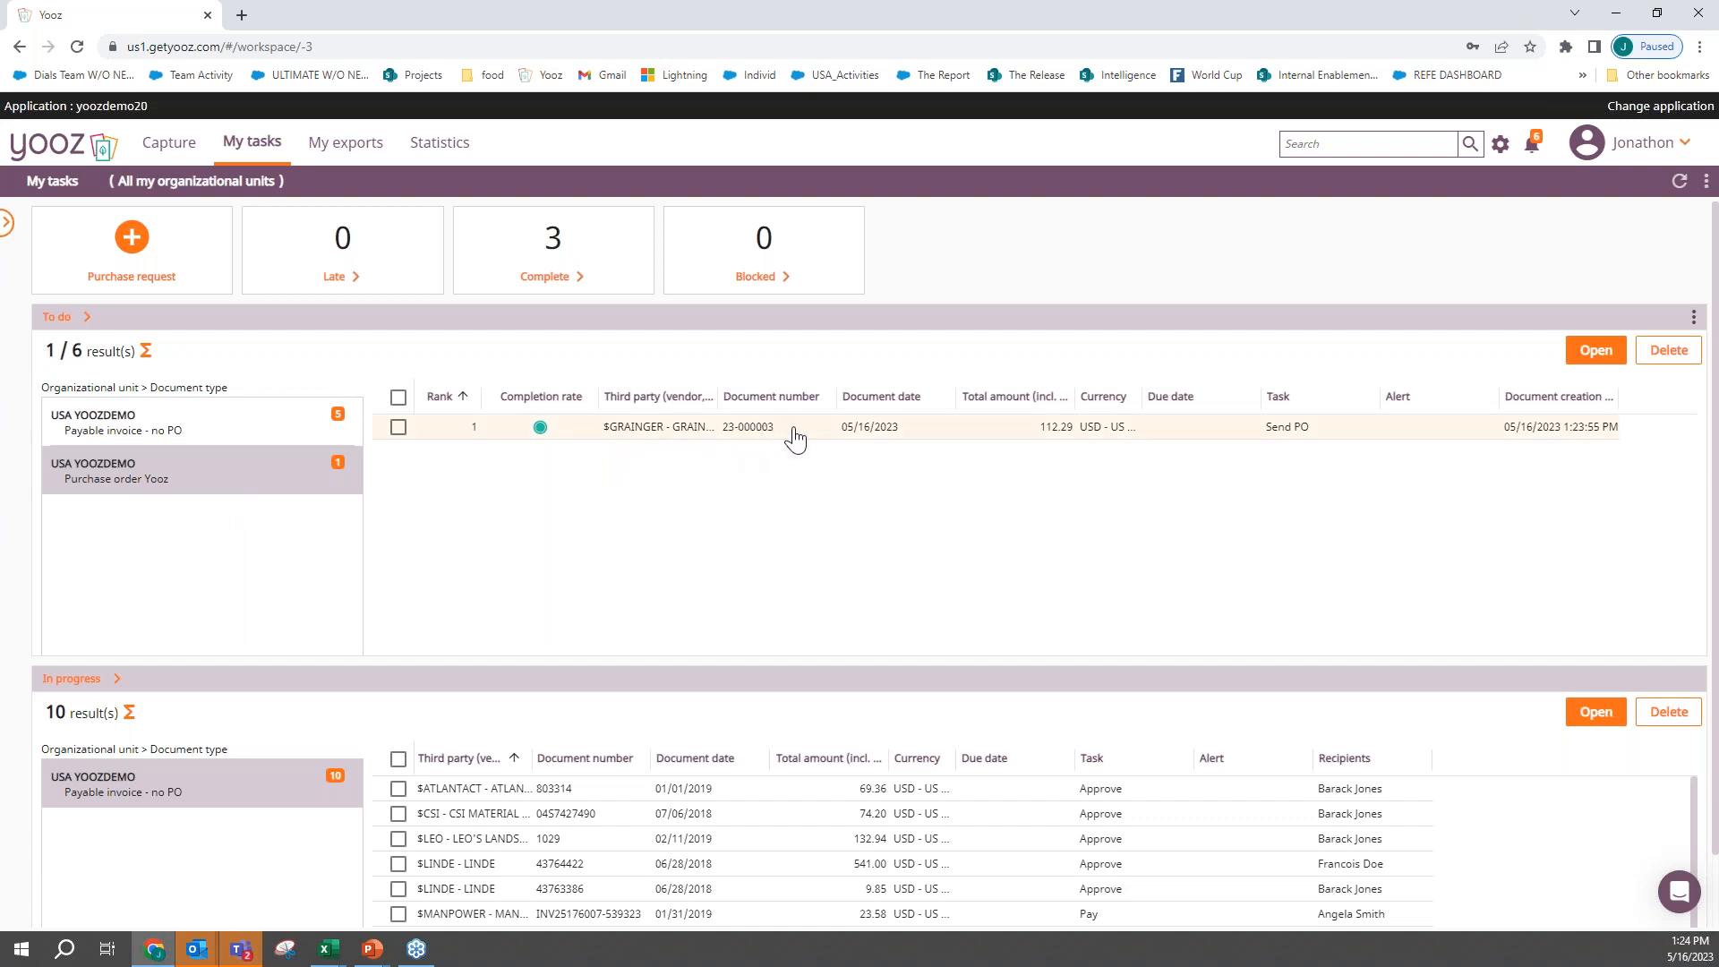
double_click(905, 438)
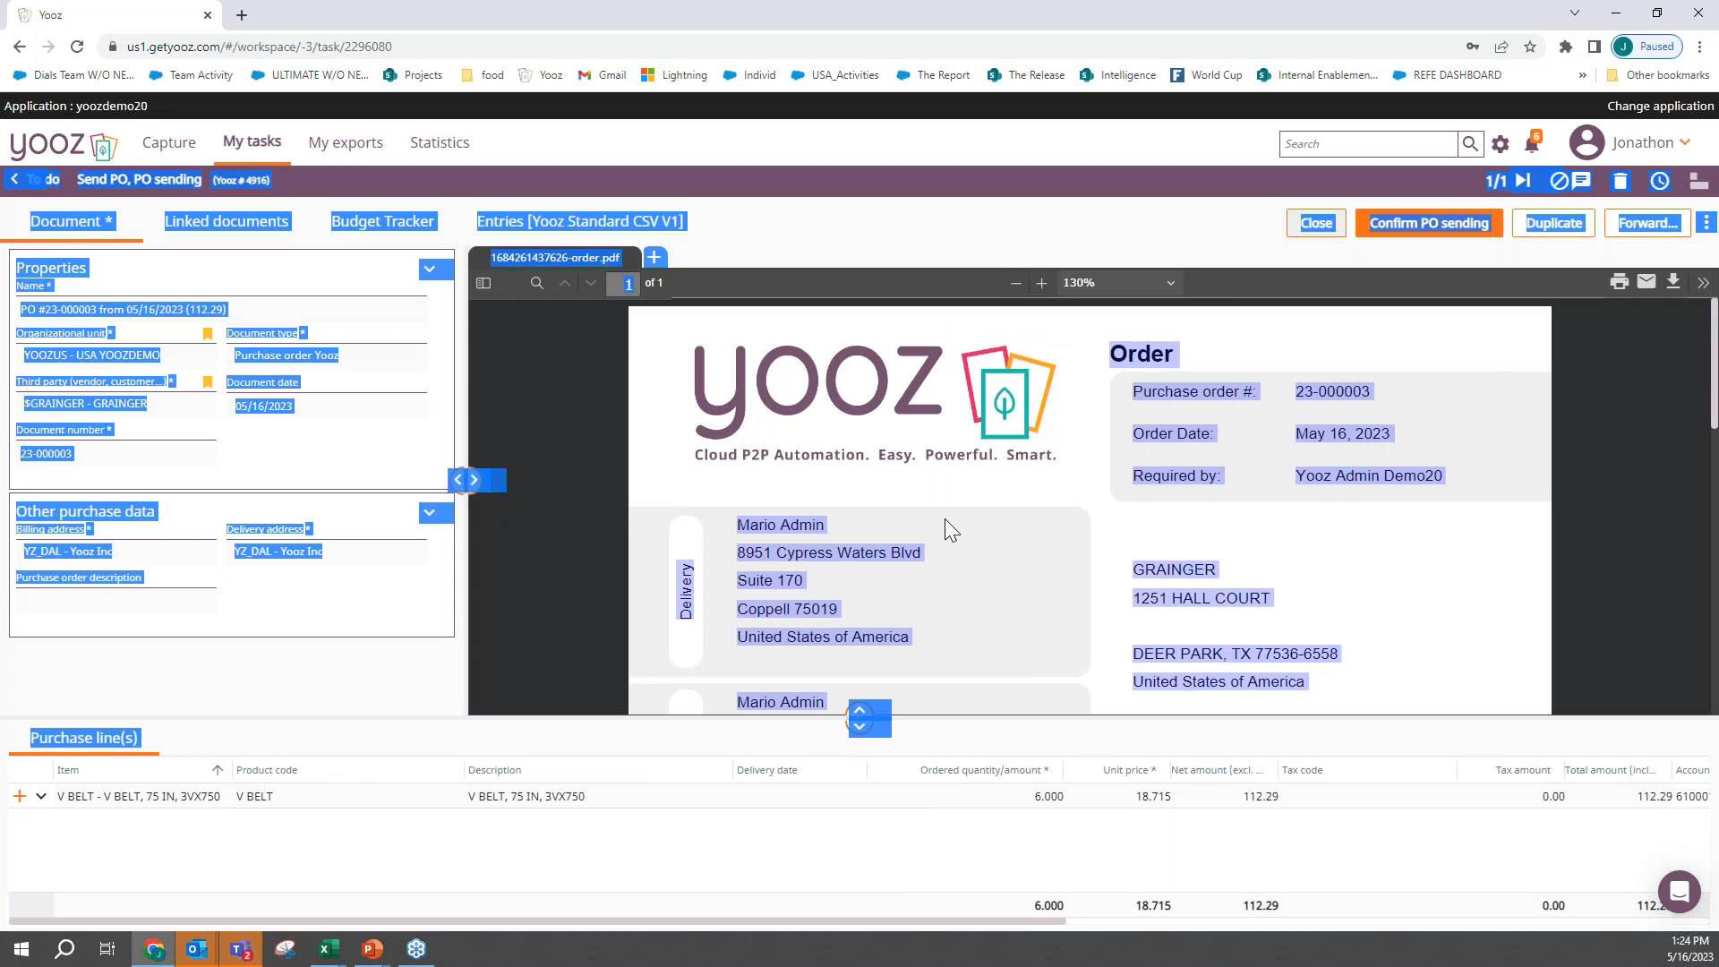
- Examine the order PDF, from the addresses through the line item and totals to the final approval block
left_click(945, 519)
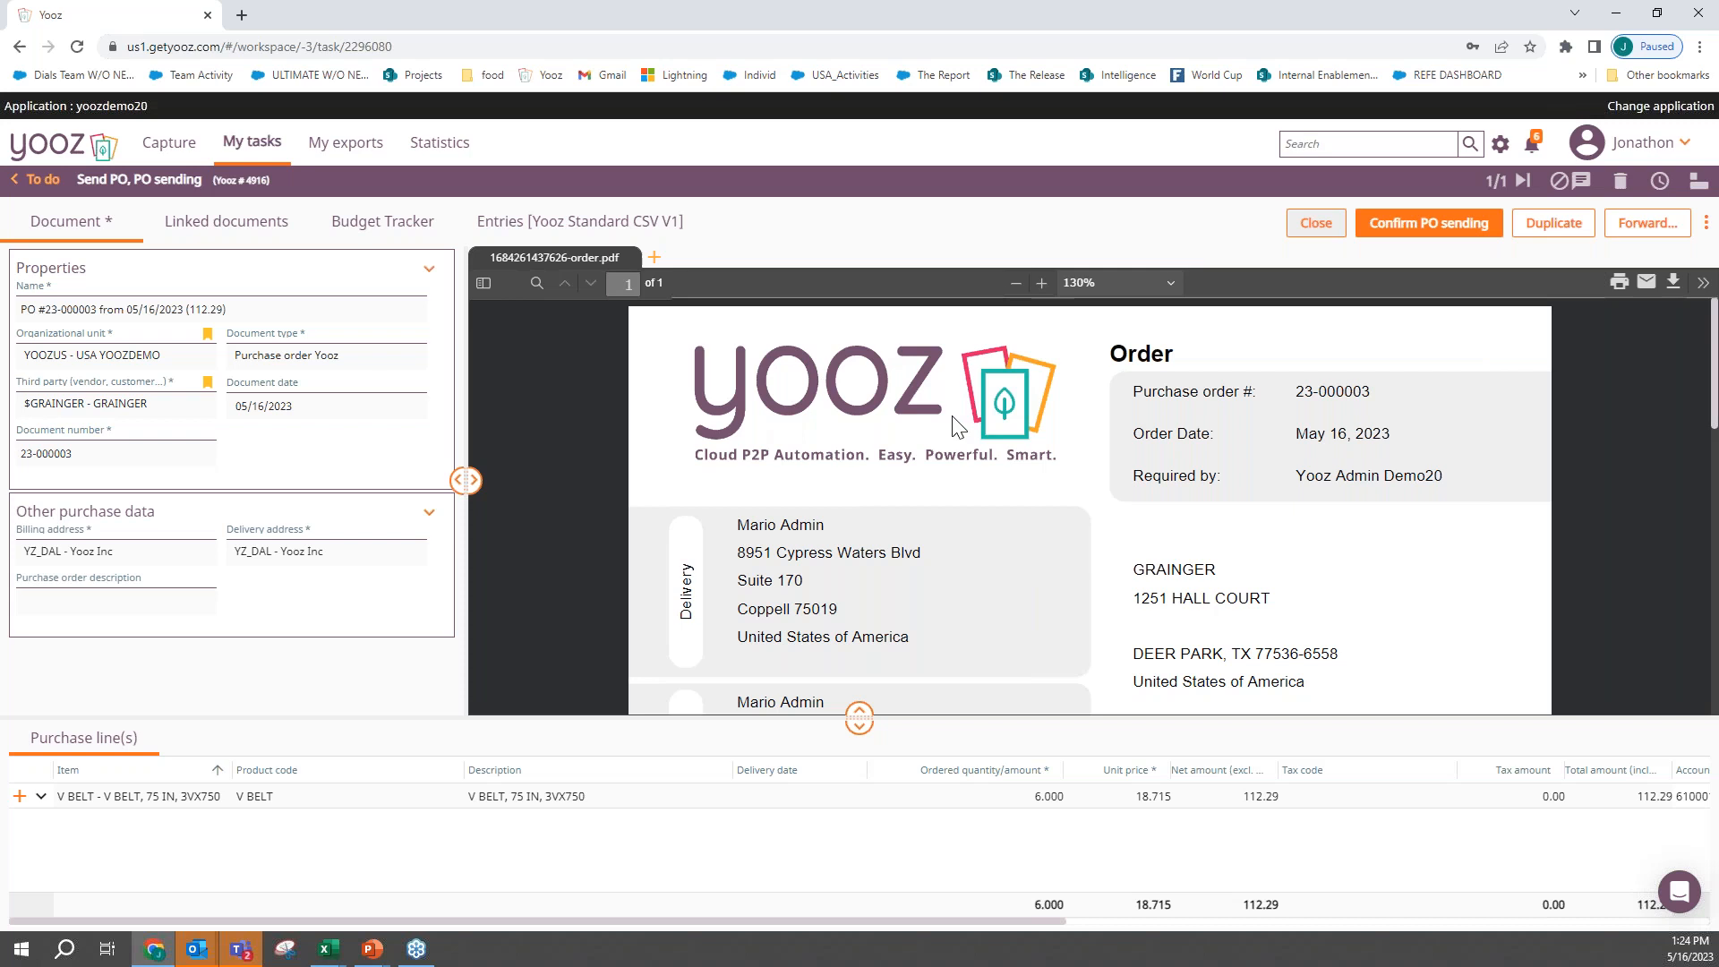
scroll(1299, 537, "down", 2)
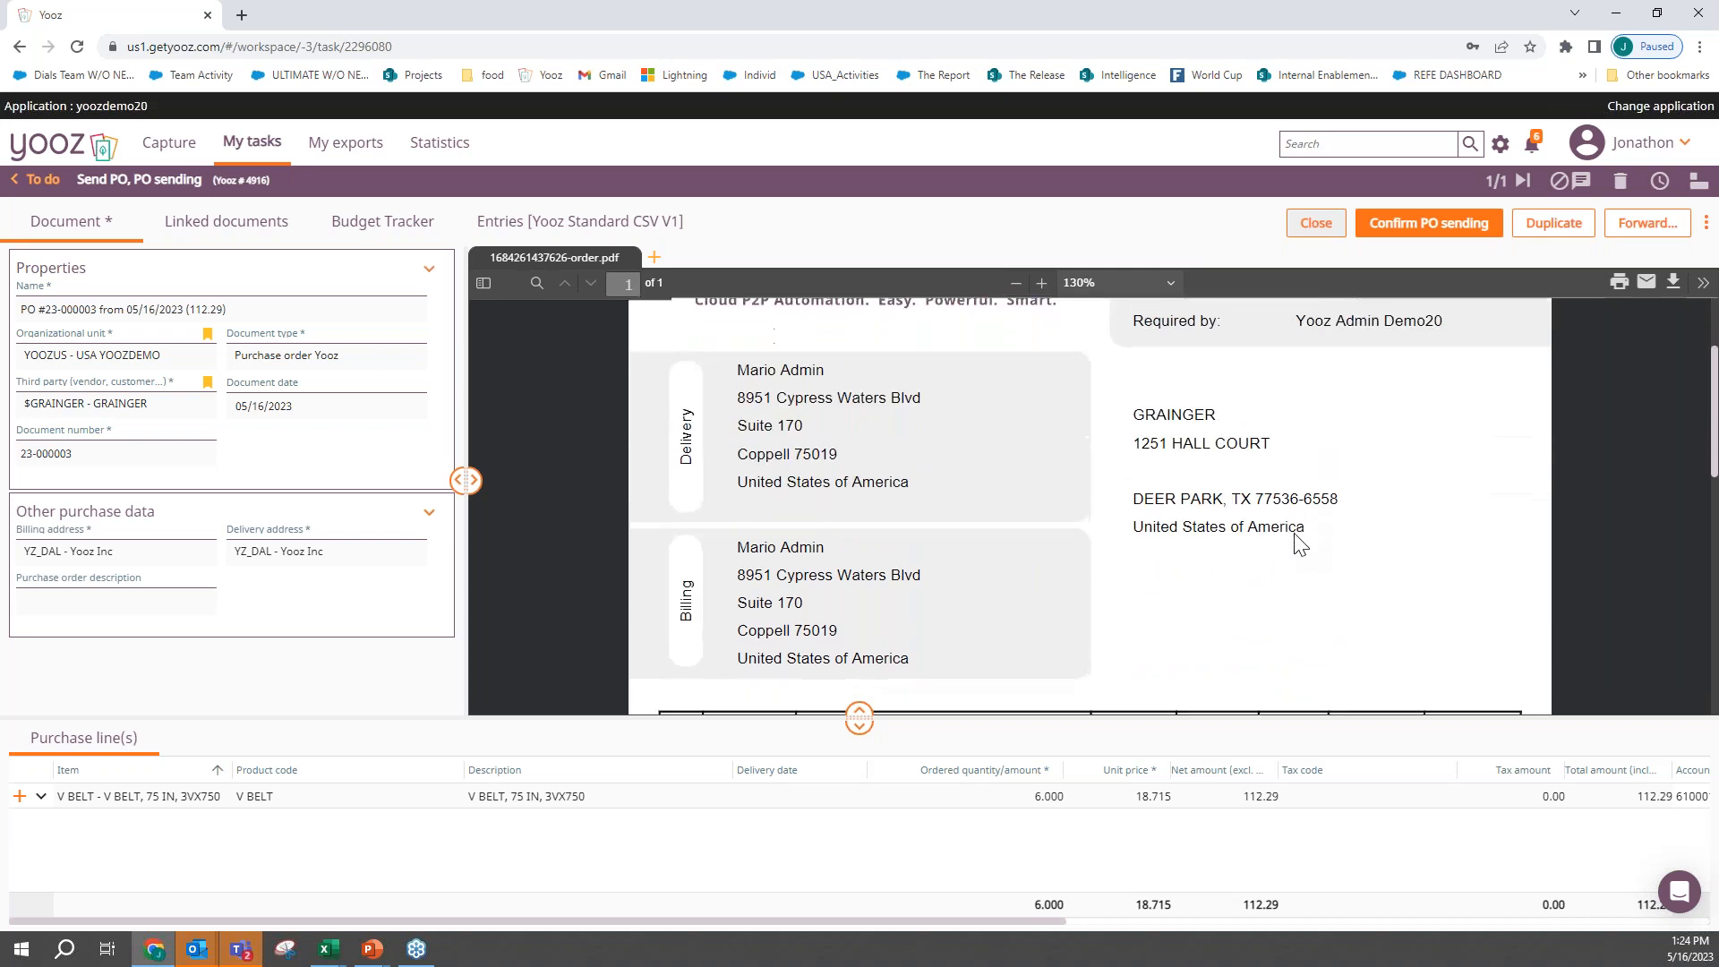
scroll(1300, 543, "down", 3)
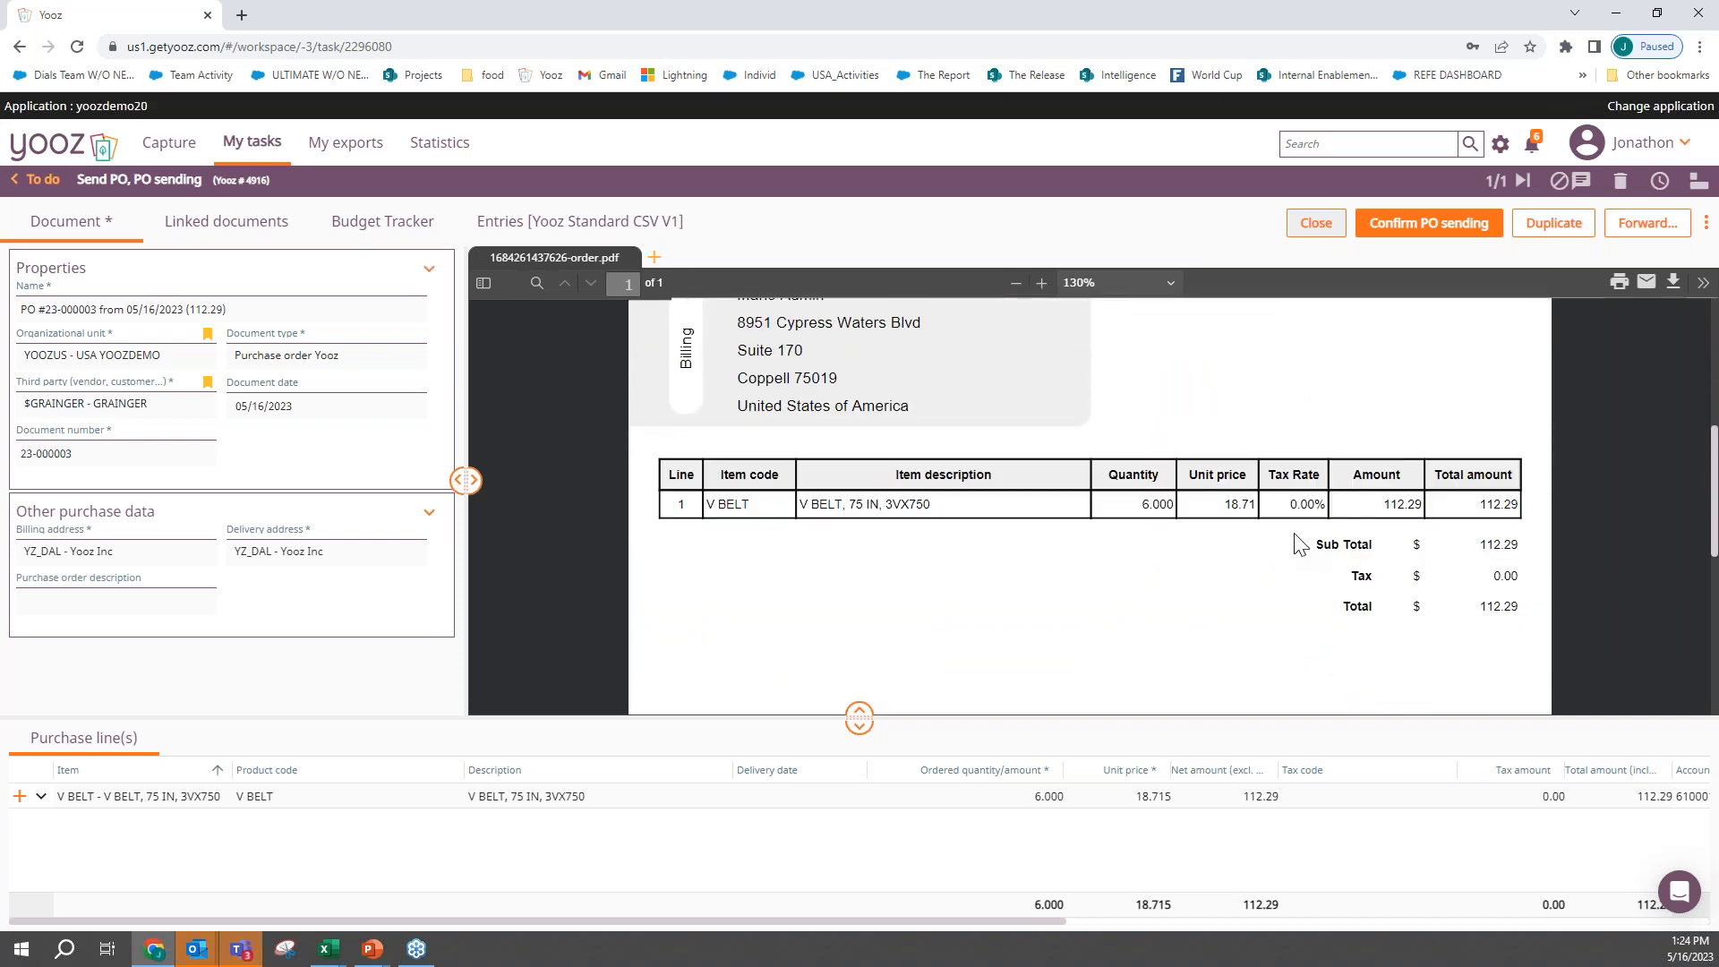
scroll(1300, 543, "down", 1)
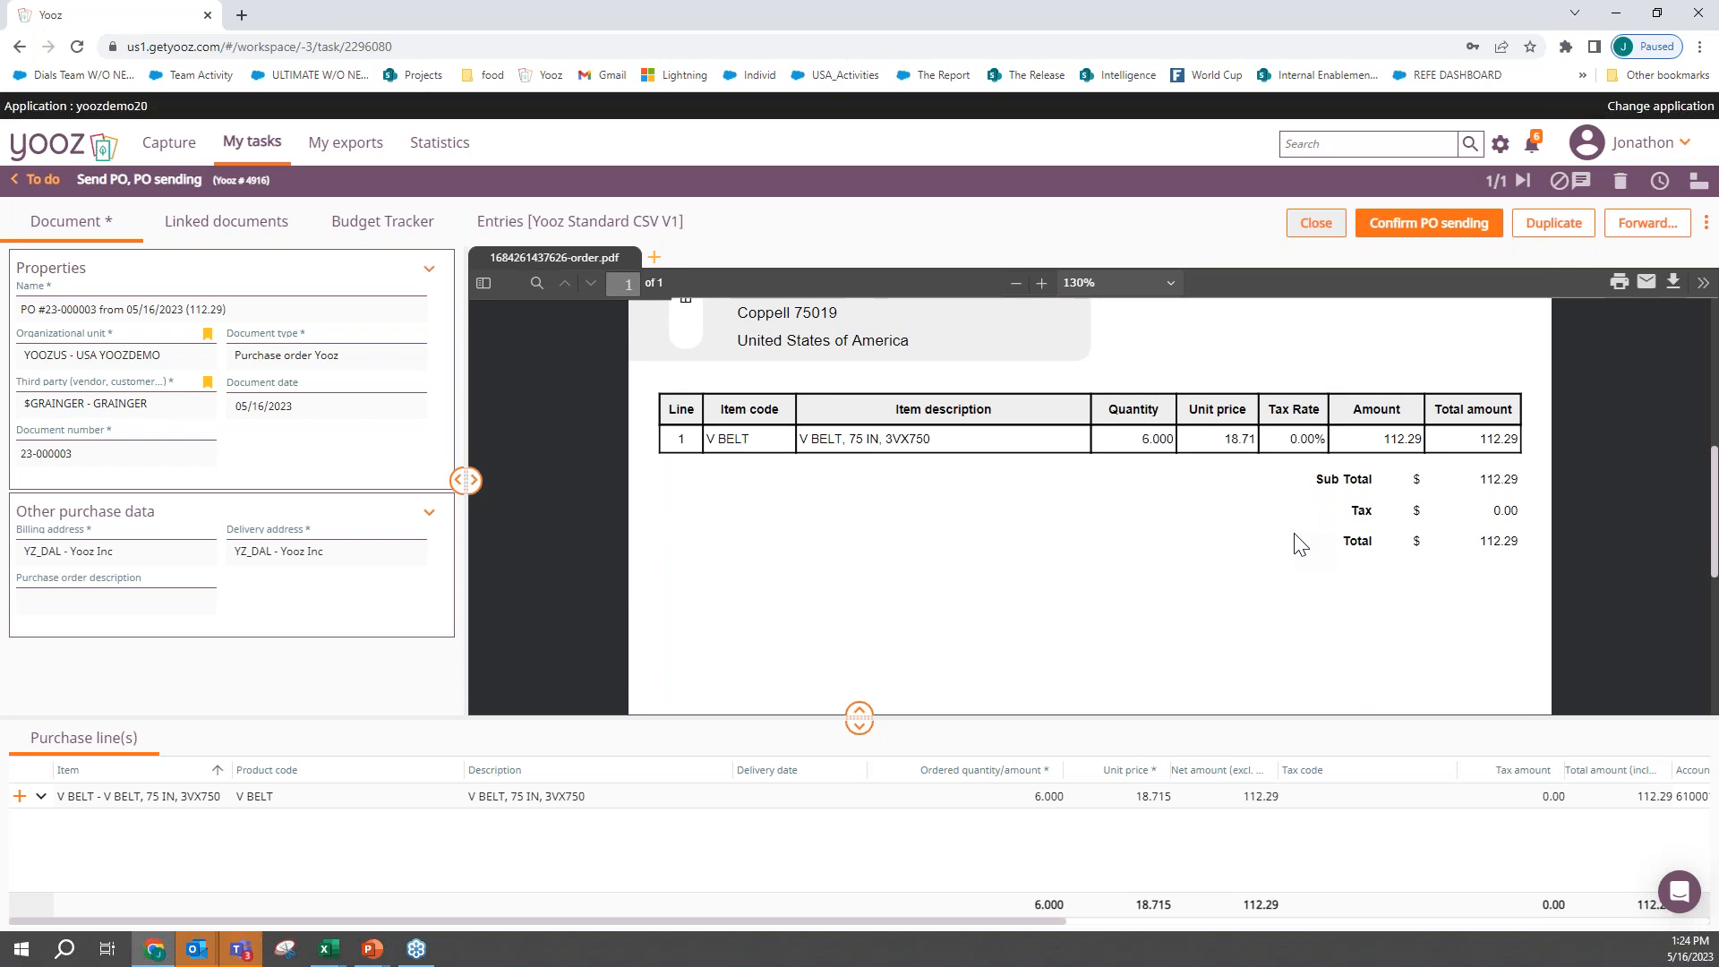
scroll(1300, 544, "down", 2)
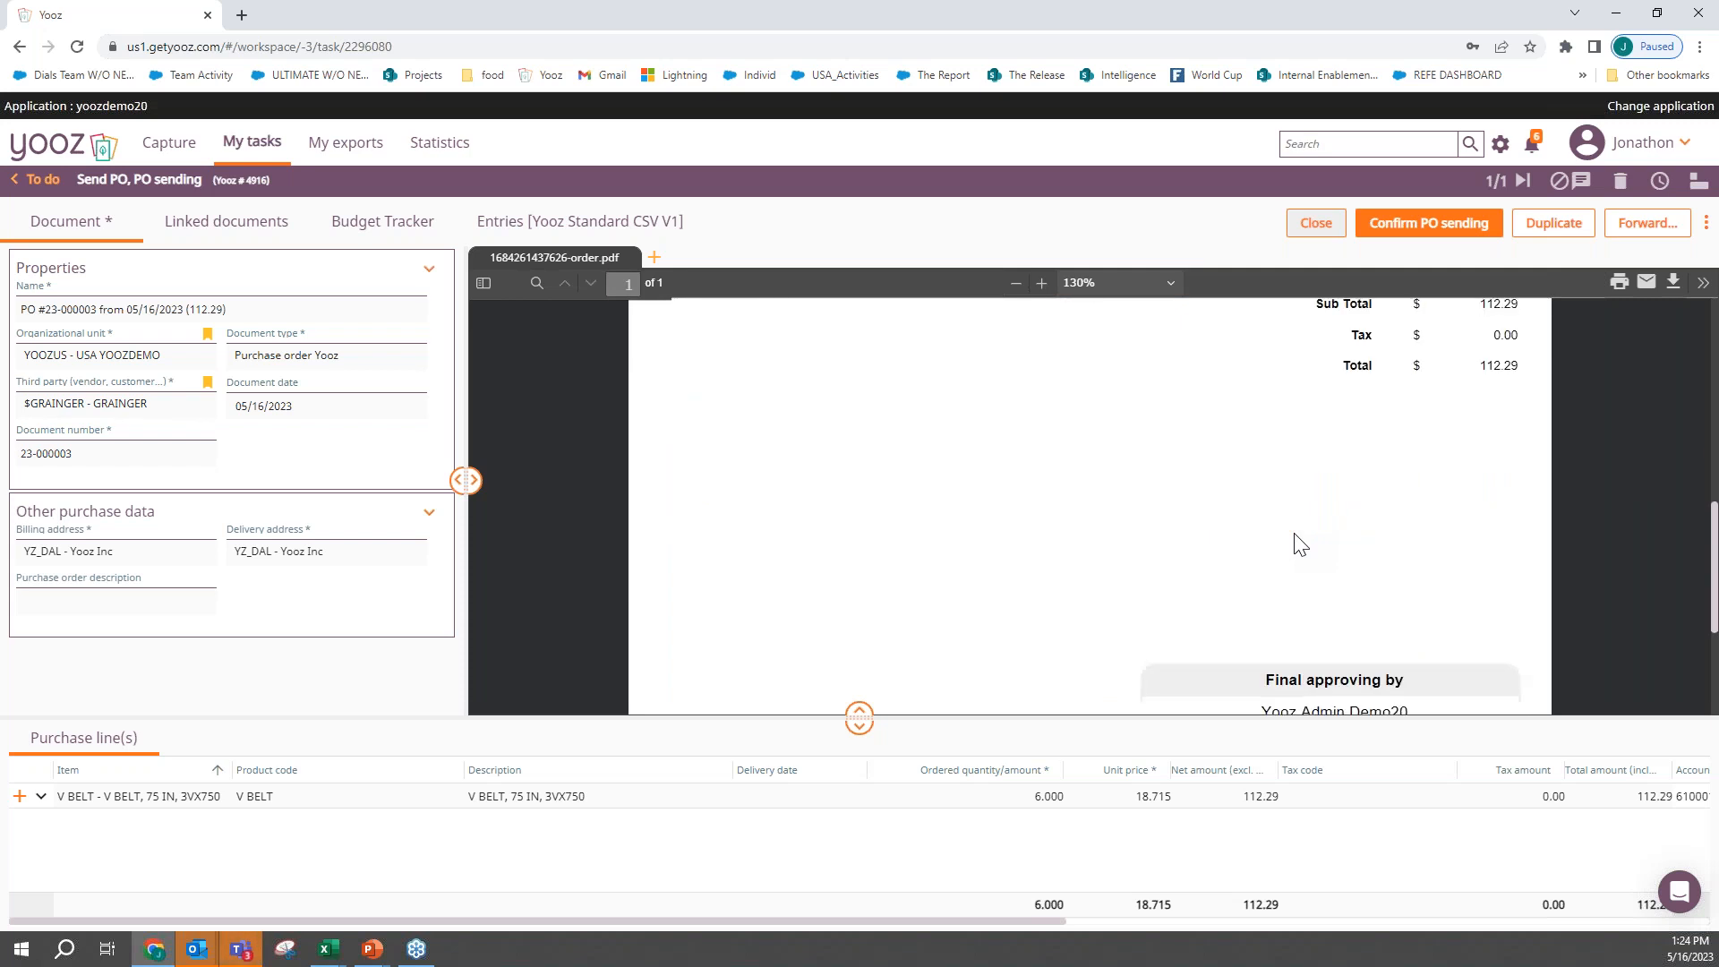
scroll(1300, 544, "up", 1)
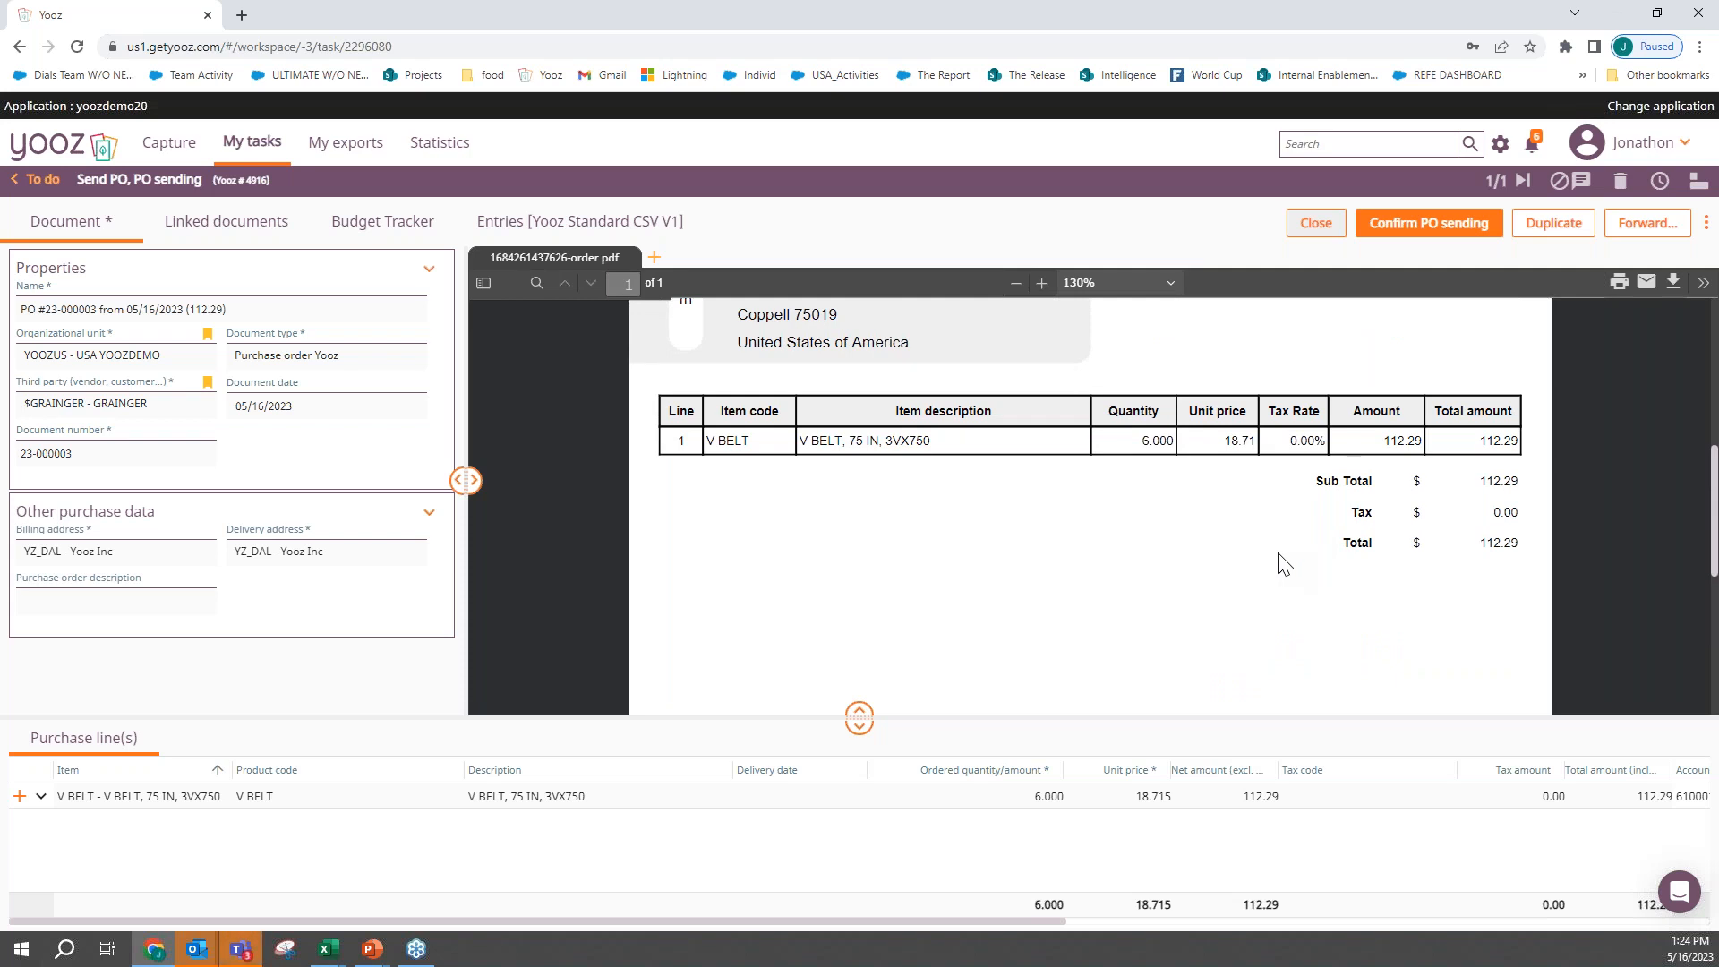
- Email the order PDF to the vendor with the prefilled subject and message, and confirm the PO sending
left_click(1645, 285)
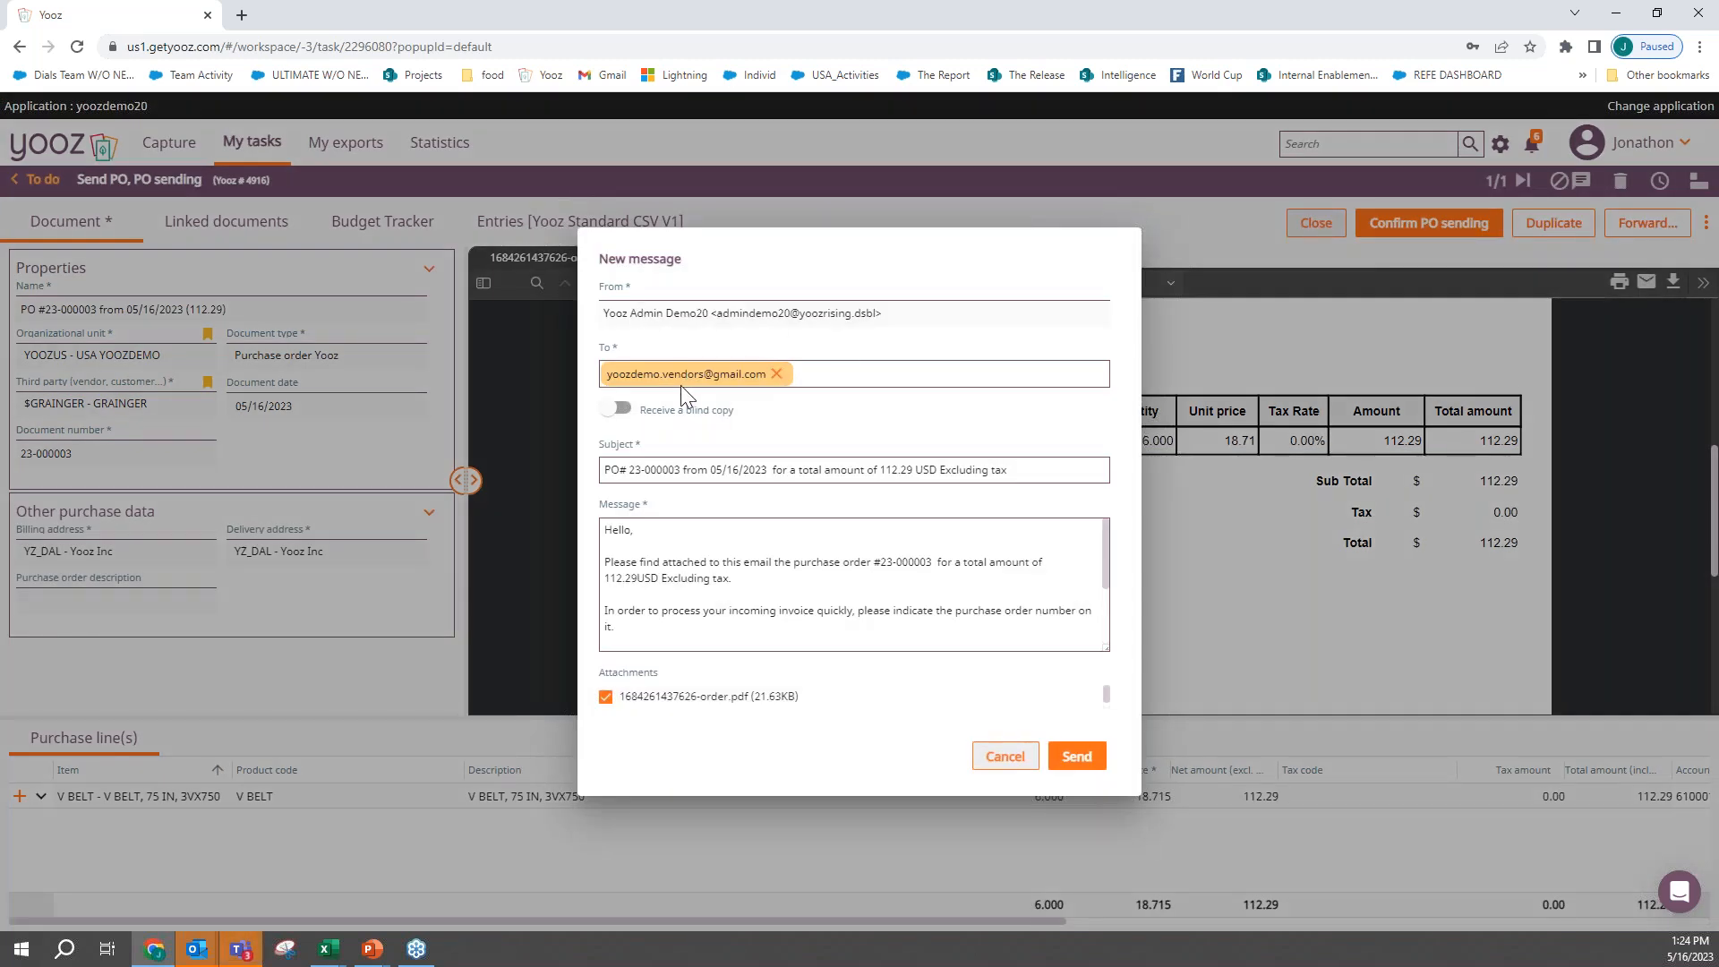
triple_click(673, 469)
left_click(713, 573)
key("ctrl+a")
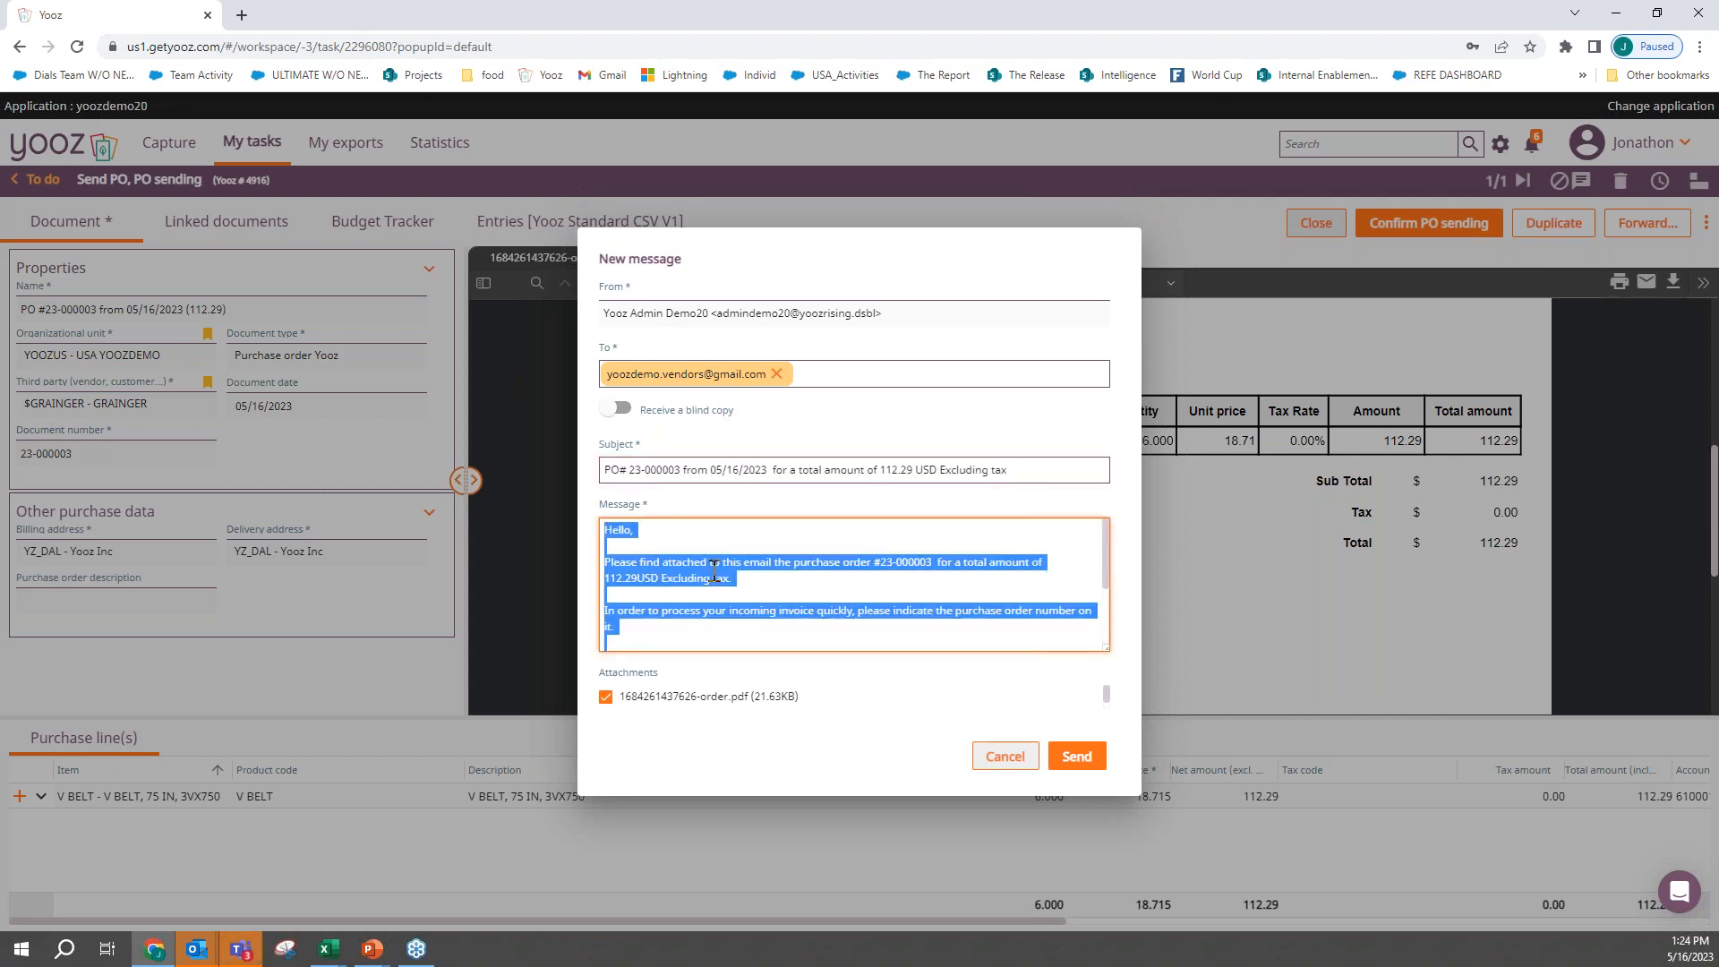
left_click(1090, 770)
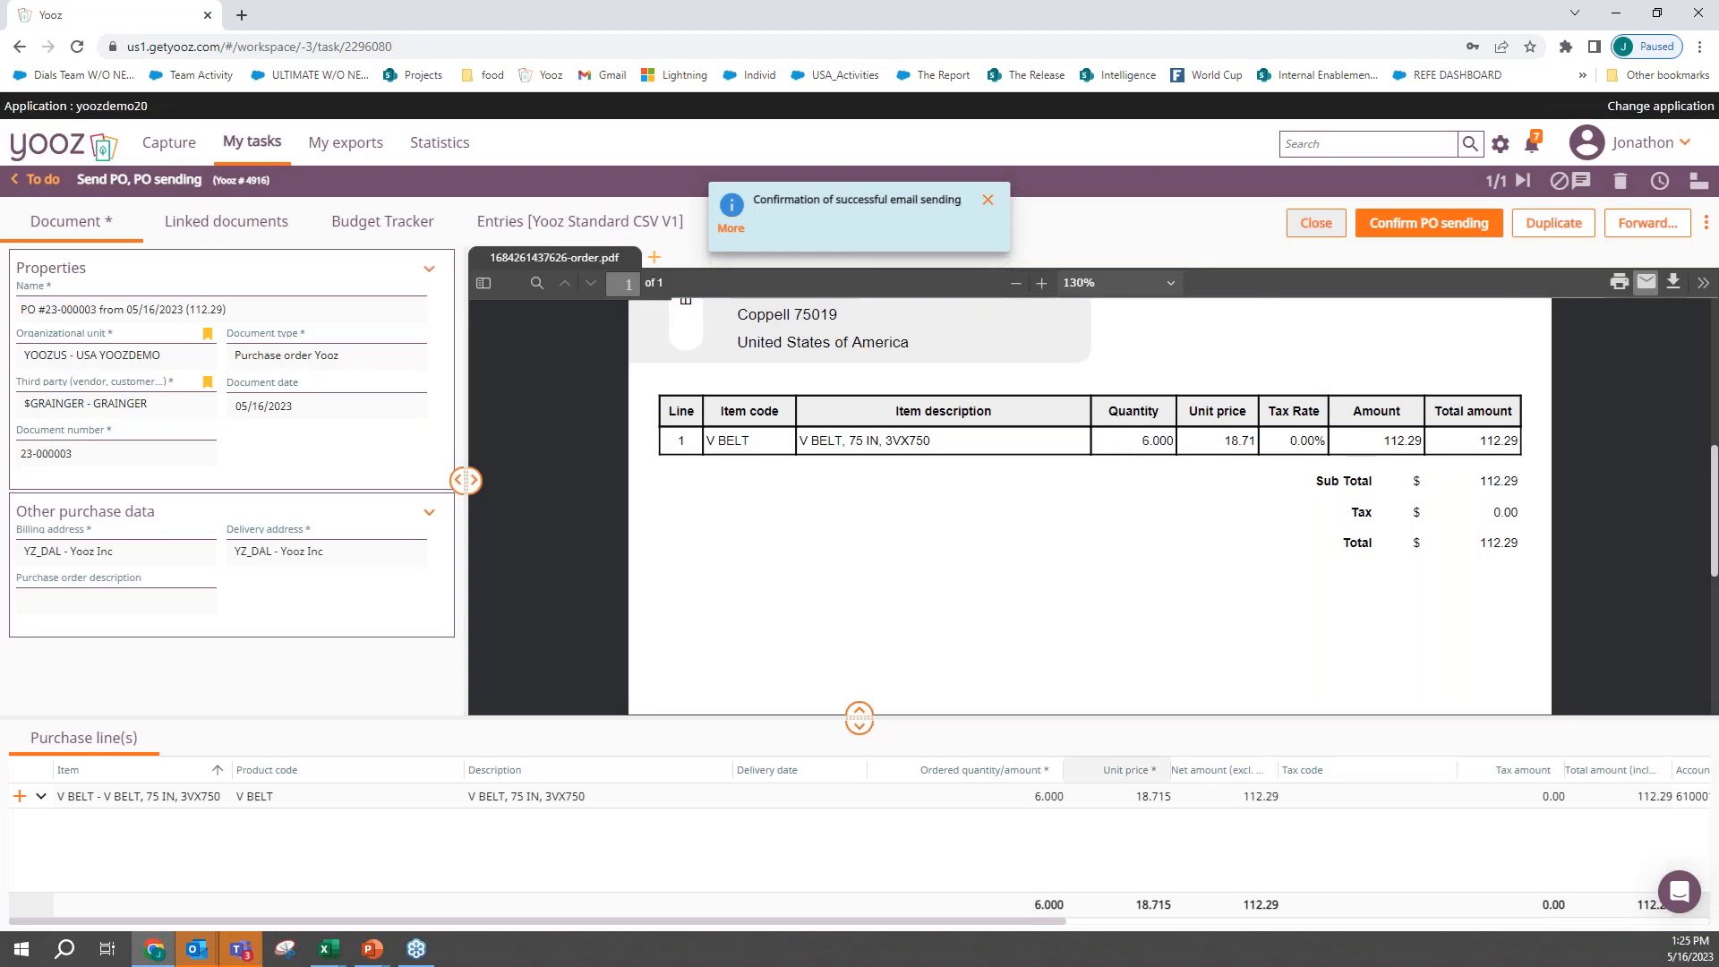
left_click(1486, 240)
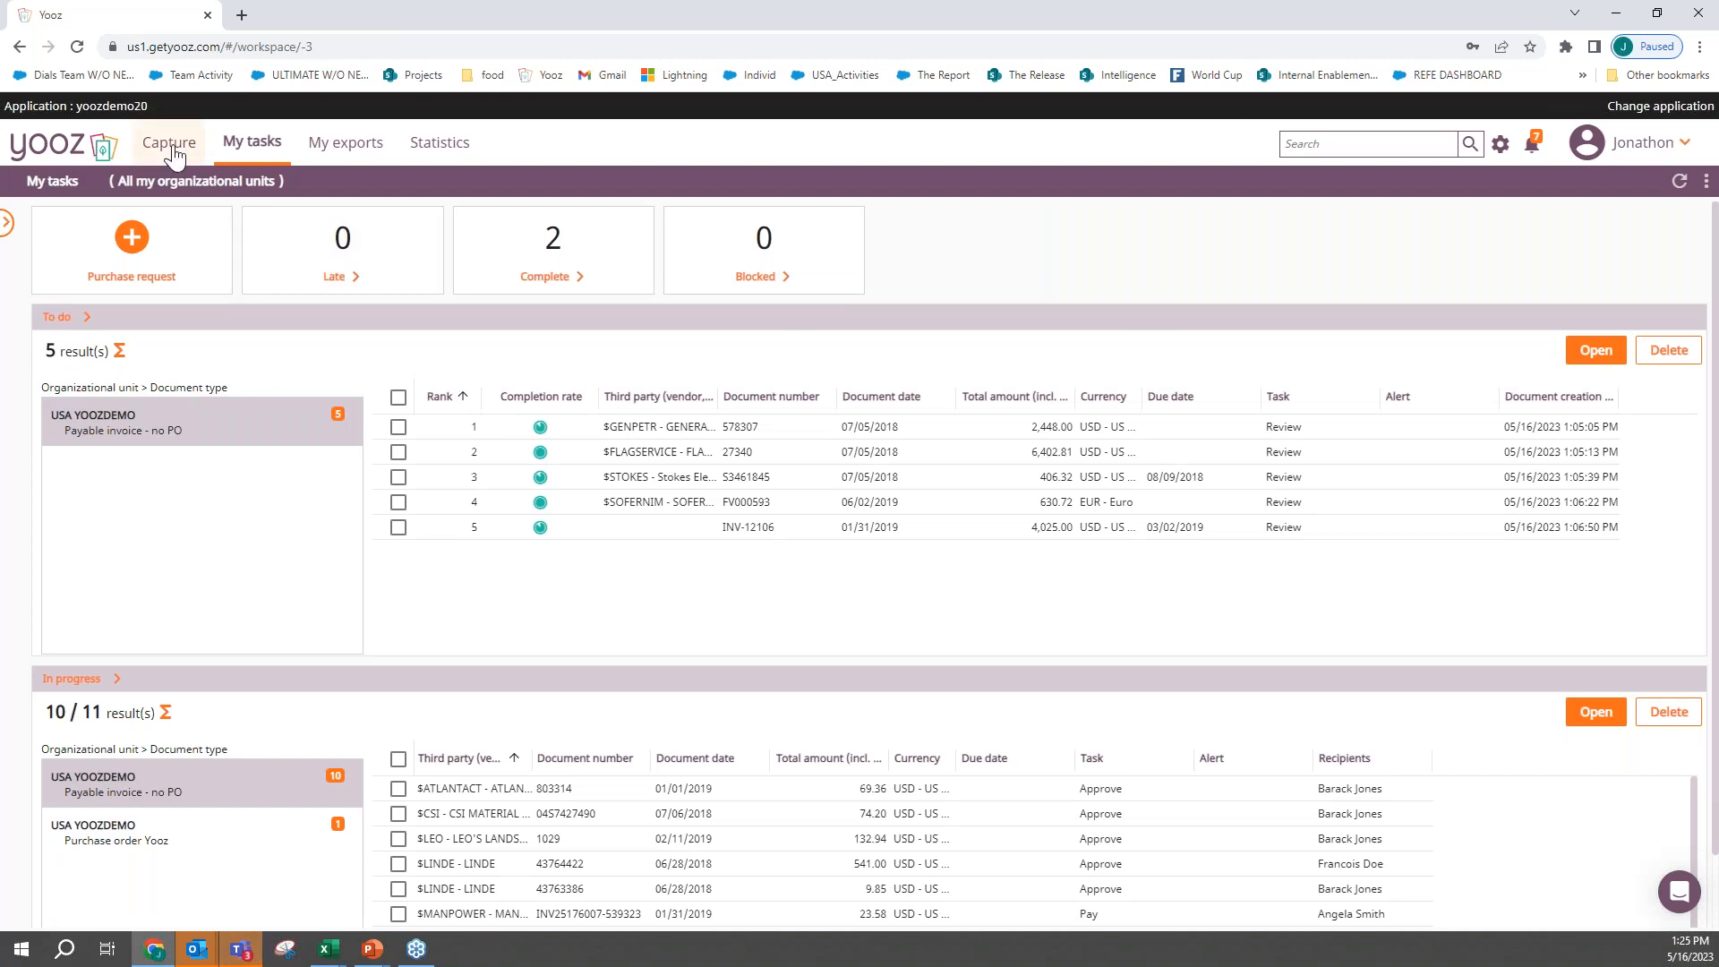
- Start selecting a file to upload in Capture and preview the invoice image 1-Grainger_with_PO_2023 (1)
left_click(170, 148)
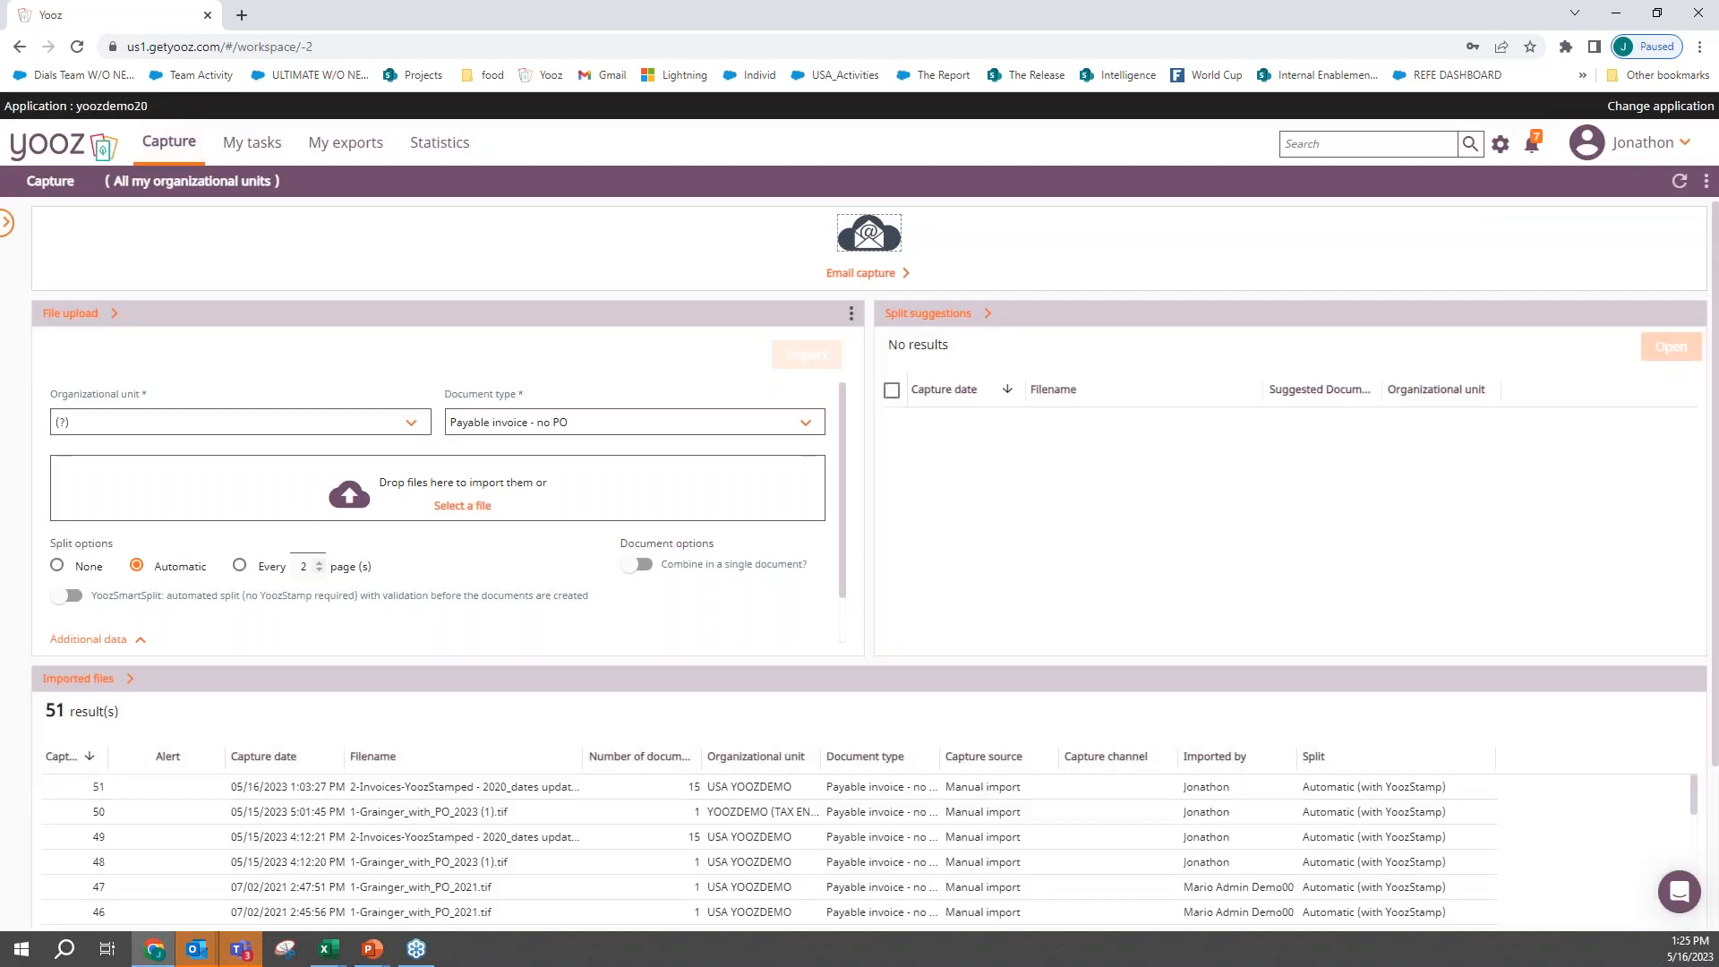
left_click(462, 505)
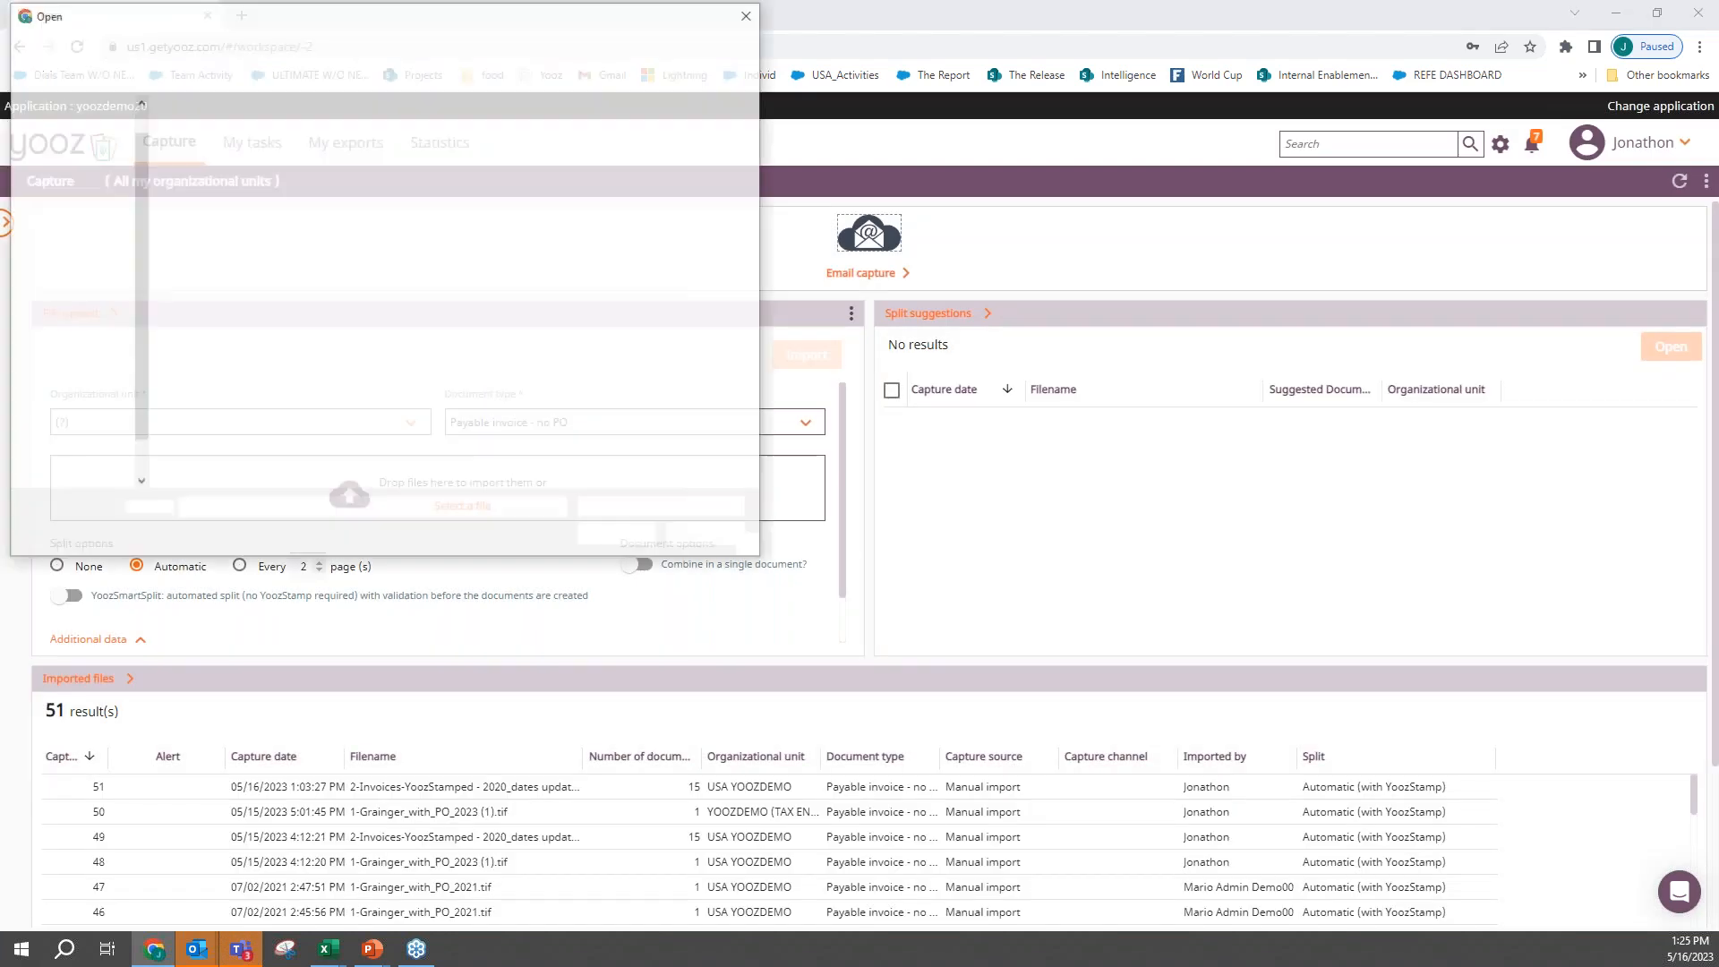
left_click(209, 139)
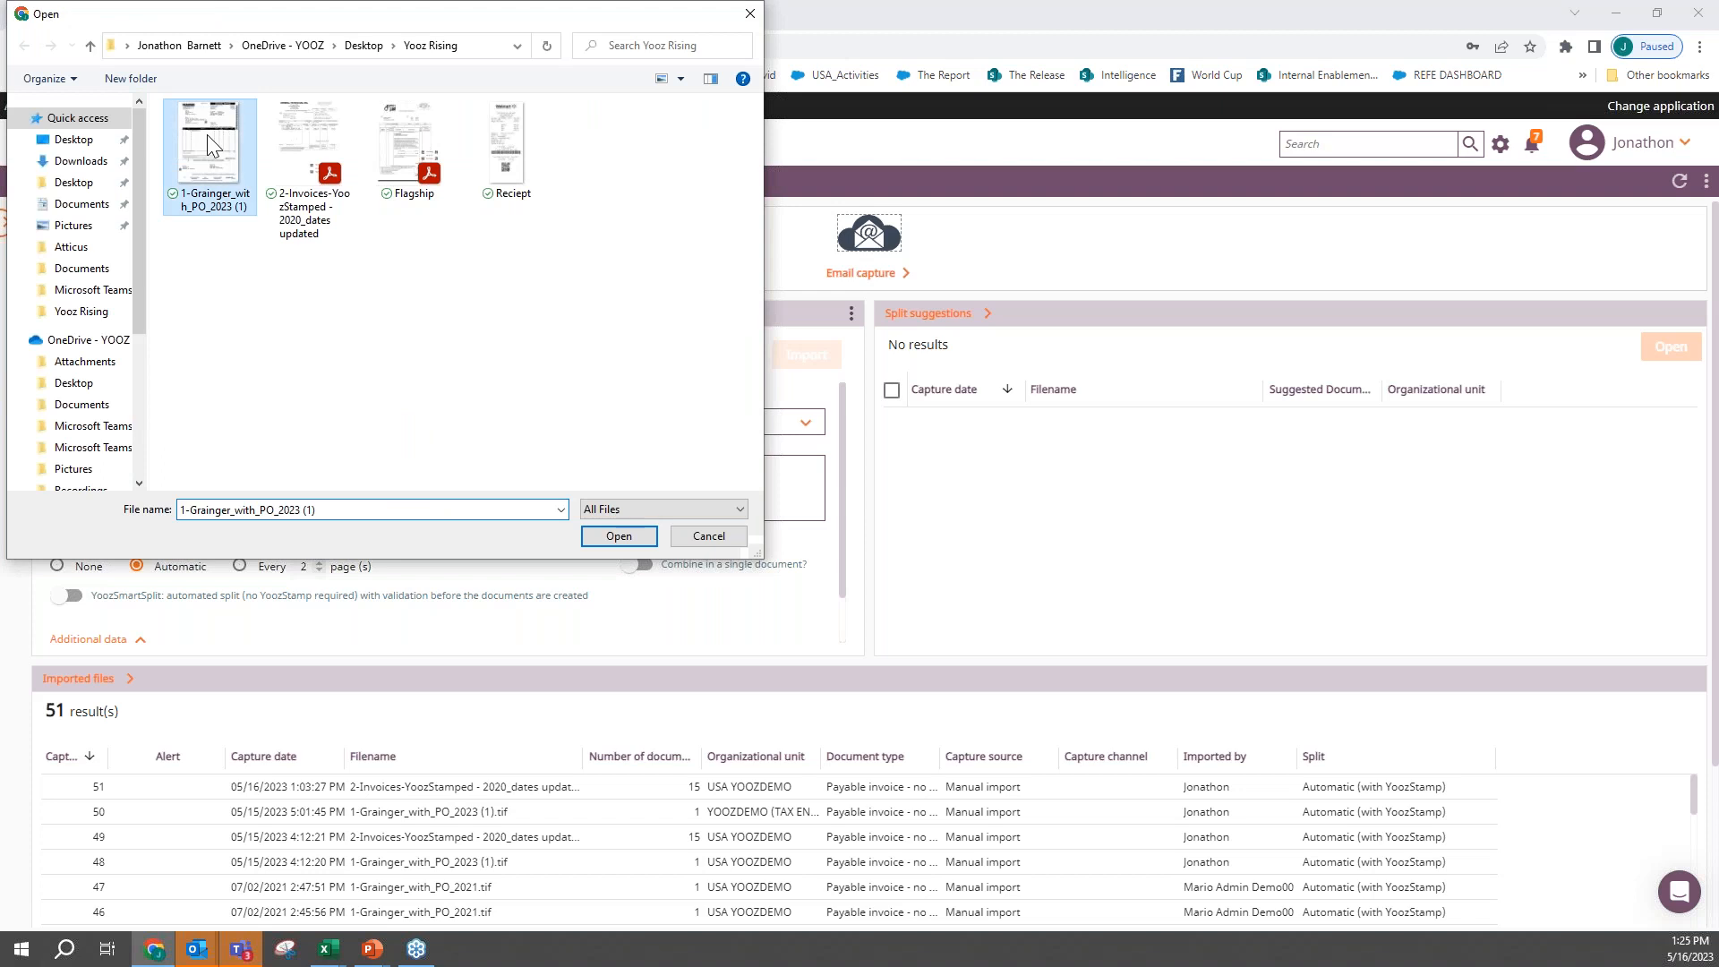
right_click(206, 134)
left_click(255, 174)
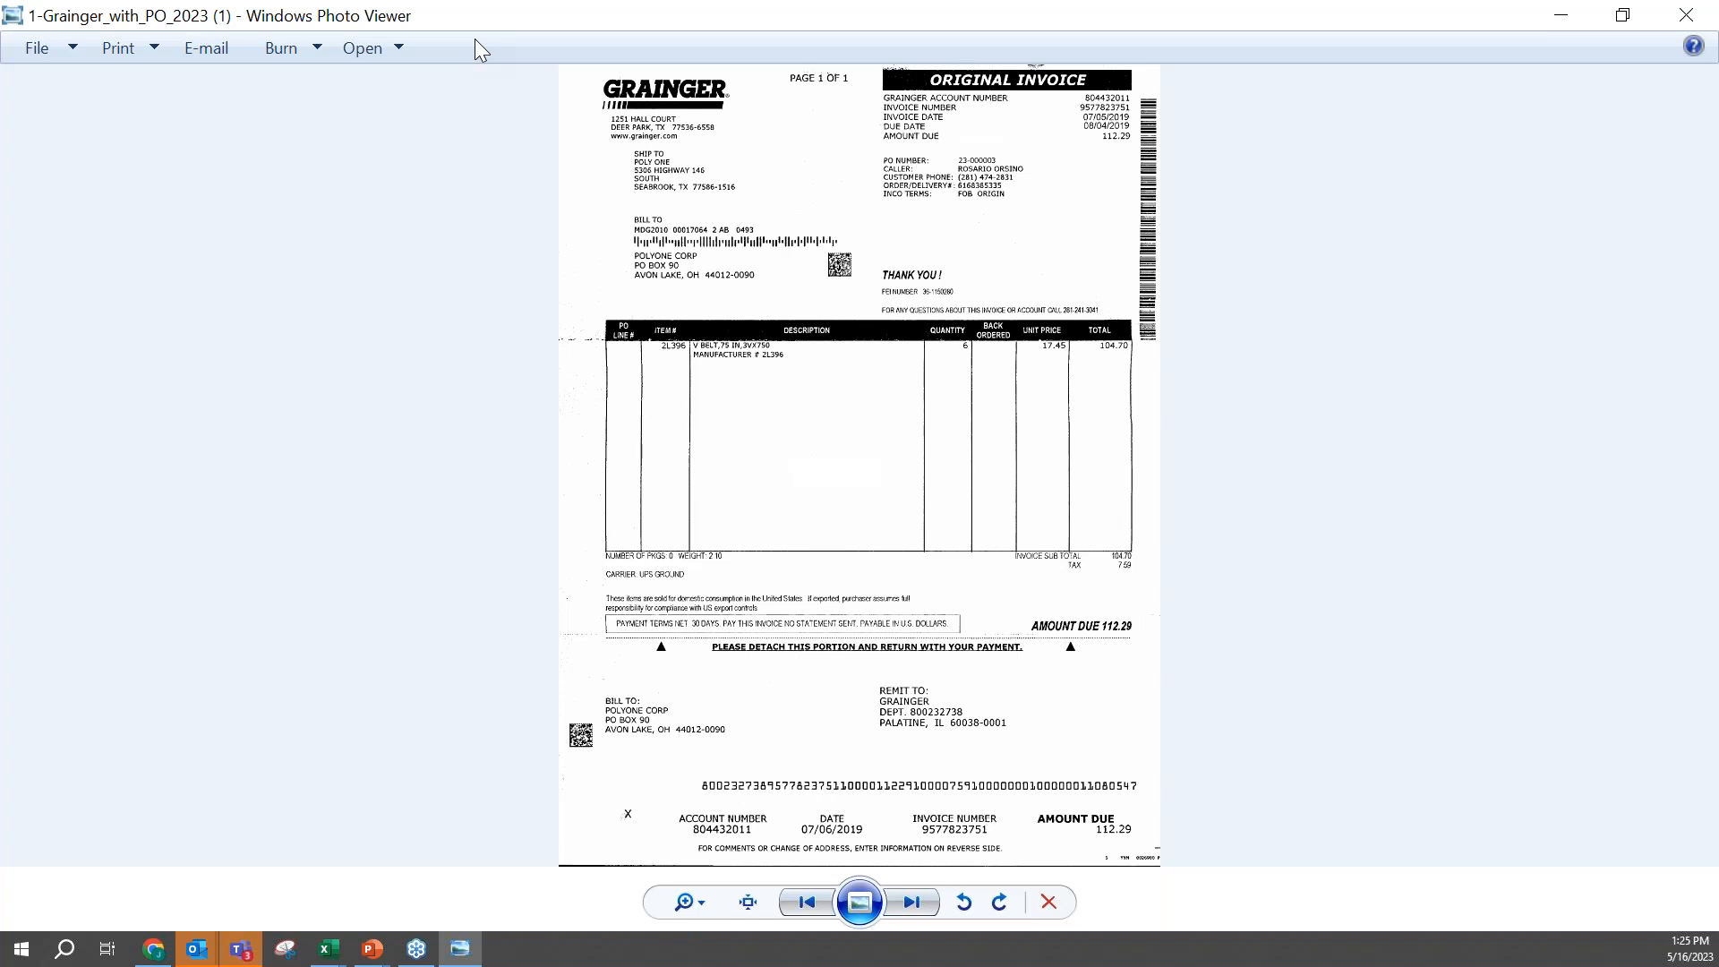
left_click(1691, 20)
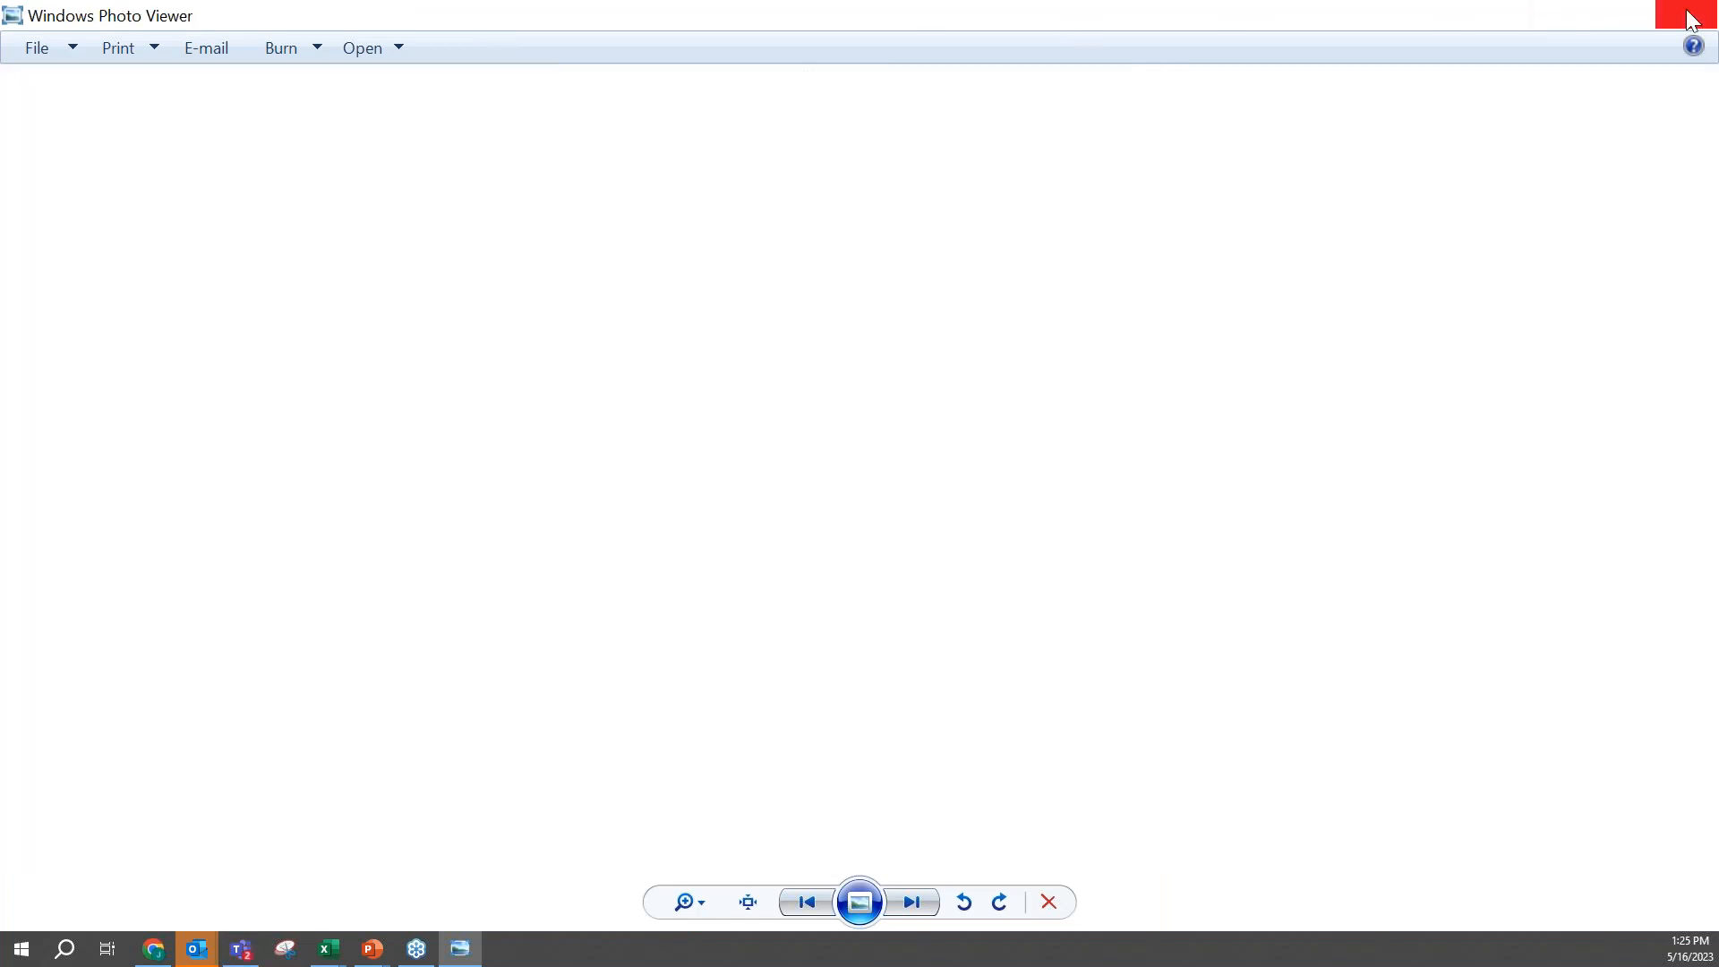
- Import 1-Grainger_with_PO_2023 (1).tif into the organizational unit YOOZUS - USA YOOZDEMO as a Payable invoice - no PO
left_click_drag(181, 156, 786, 478)
left_click(708, 536)
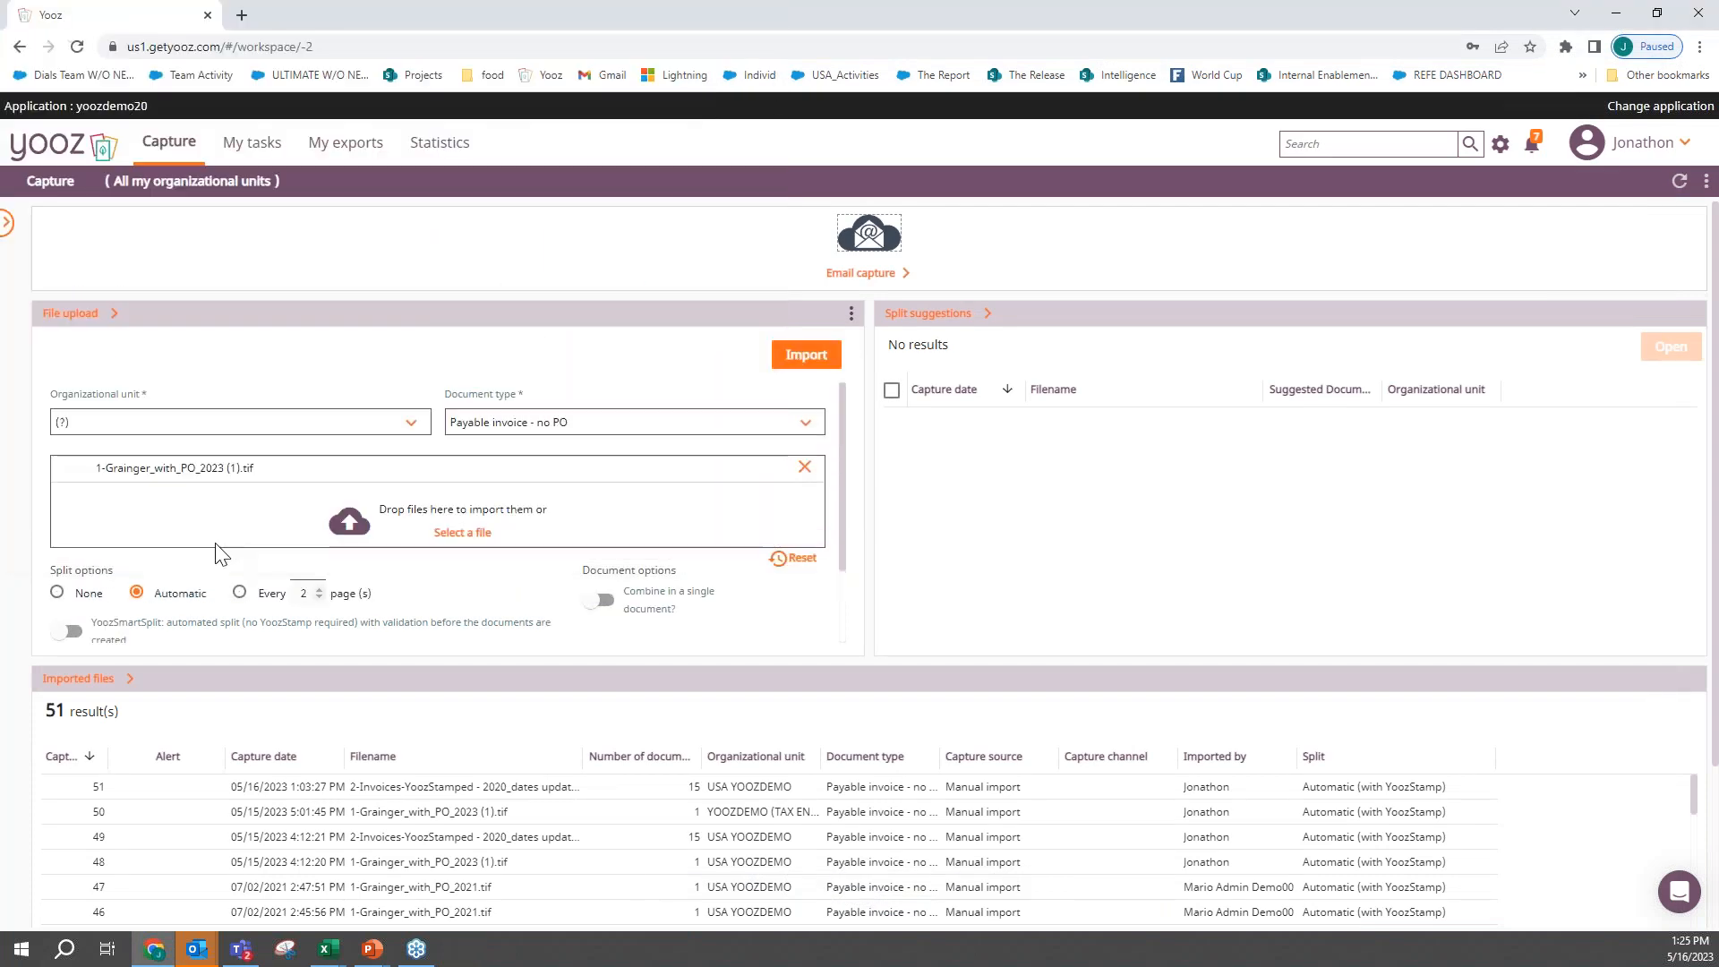
left_click(179, 422)
left_click(175, 510)
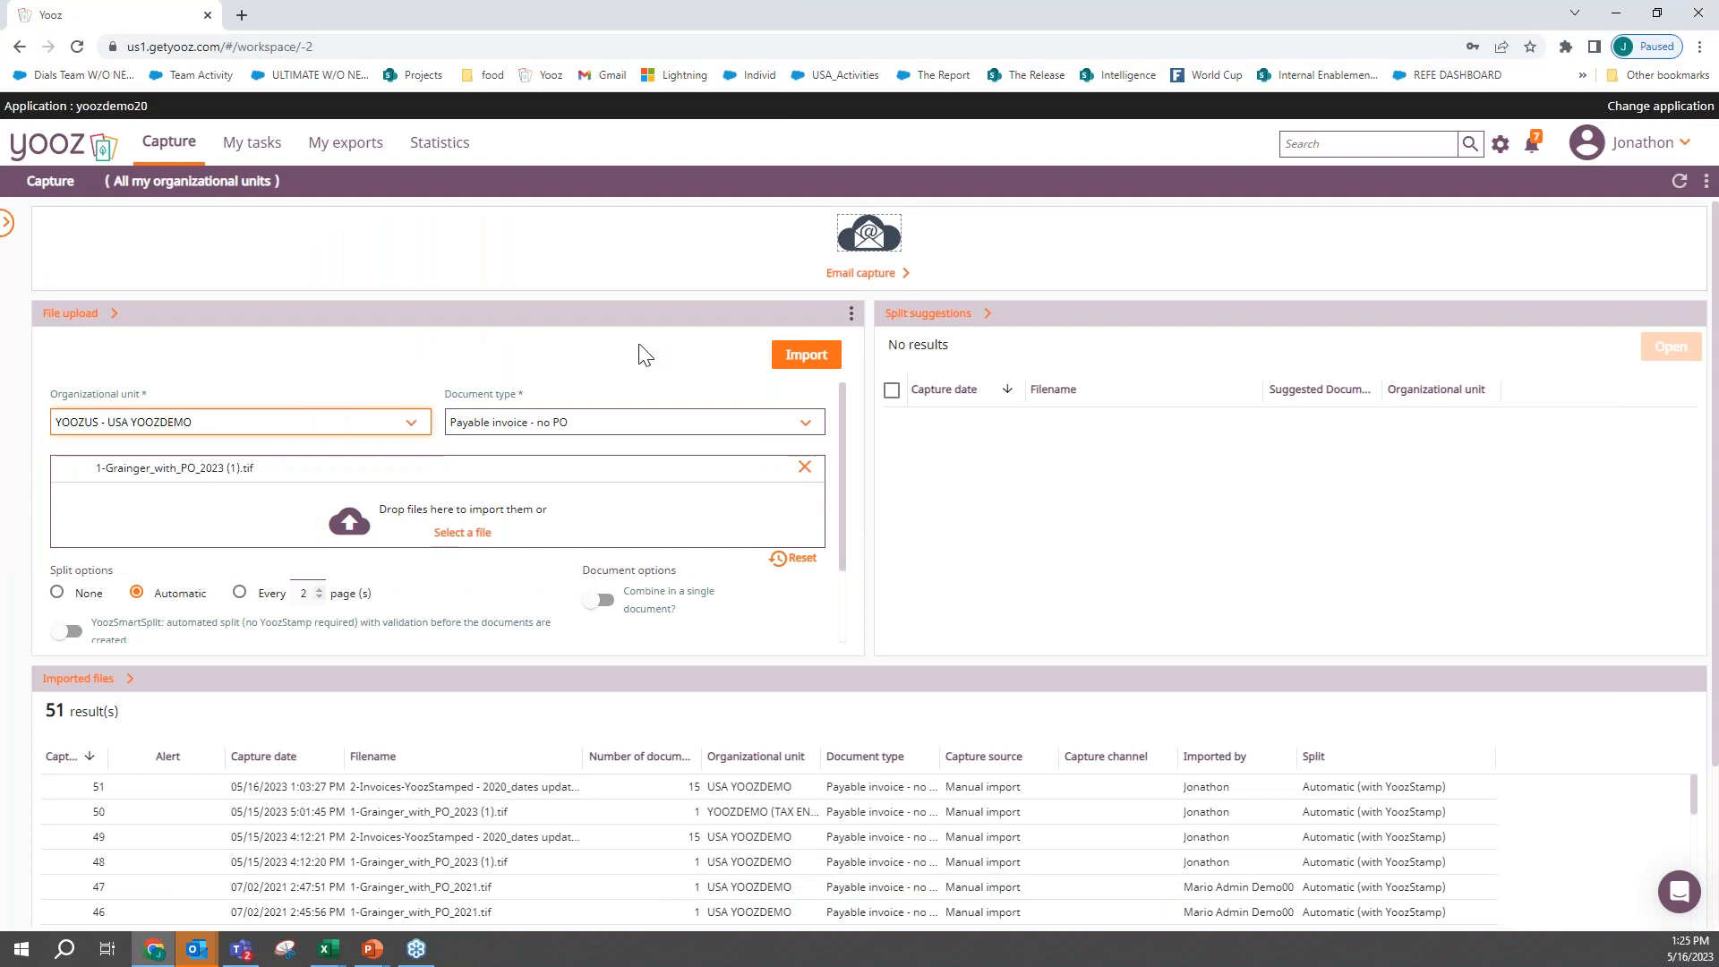
left_click(801, 355)
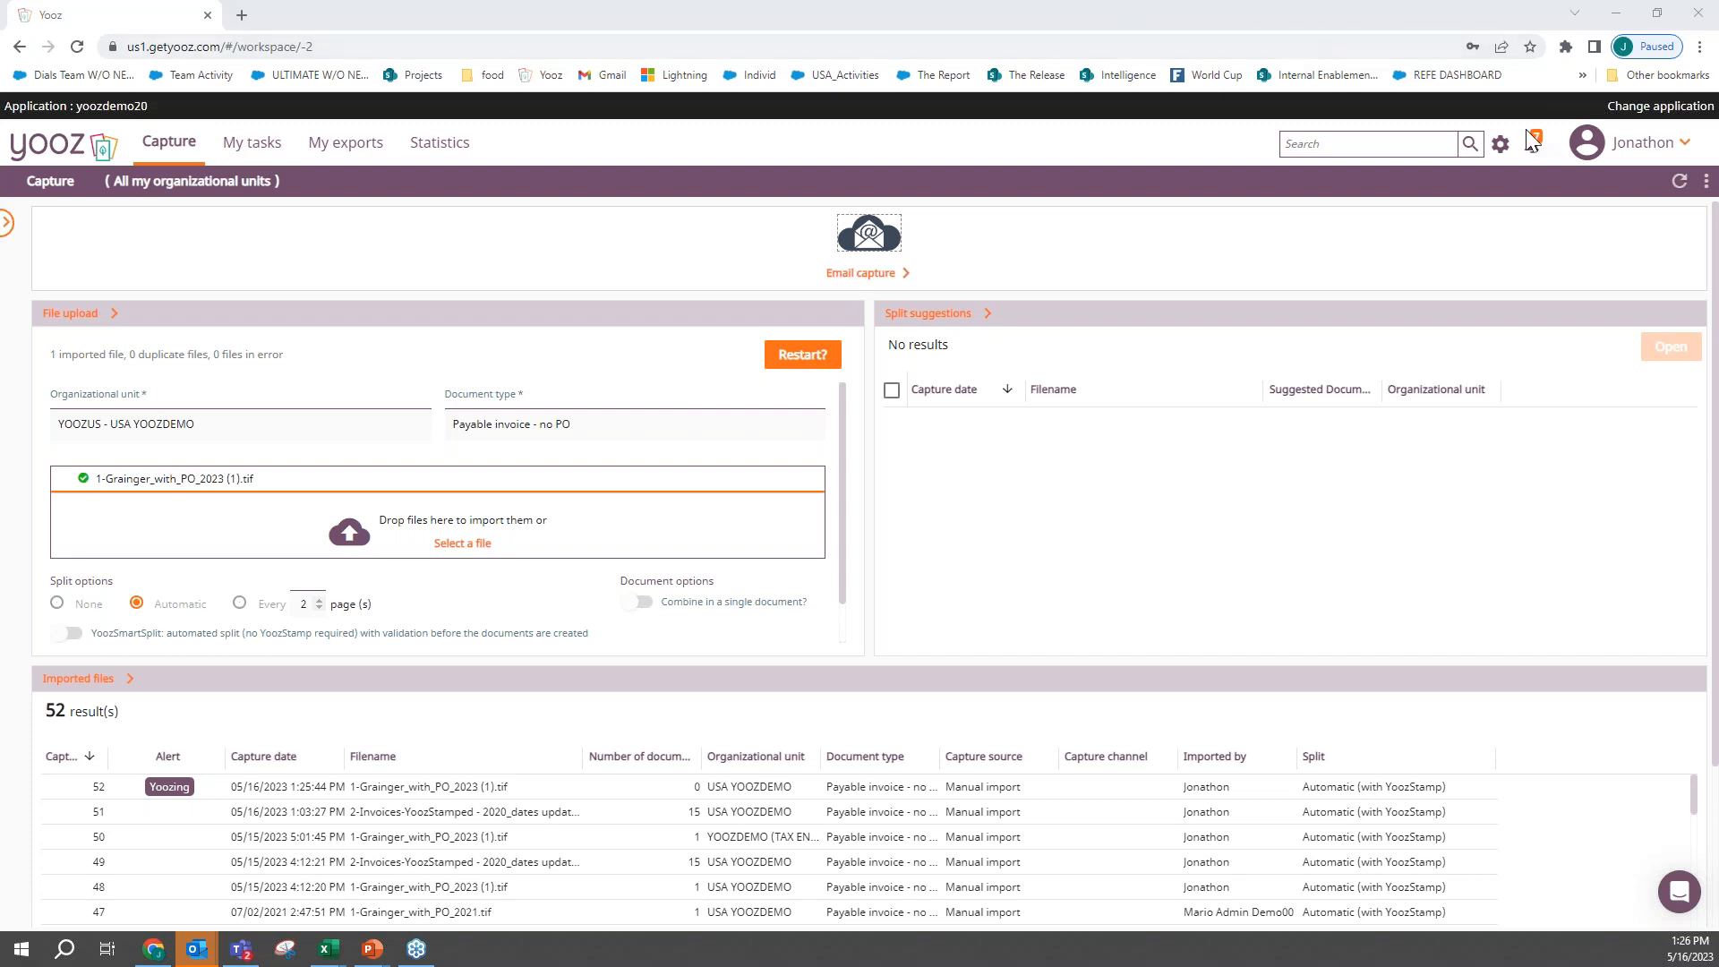
- Open the Payables invoice/credit process in the workflow settings and look over its review, approval and payment phases
left_click(1501, 146)
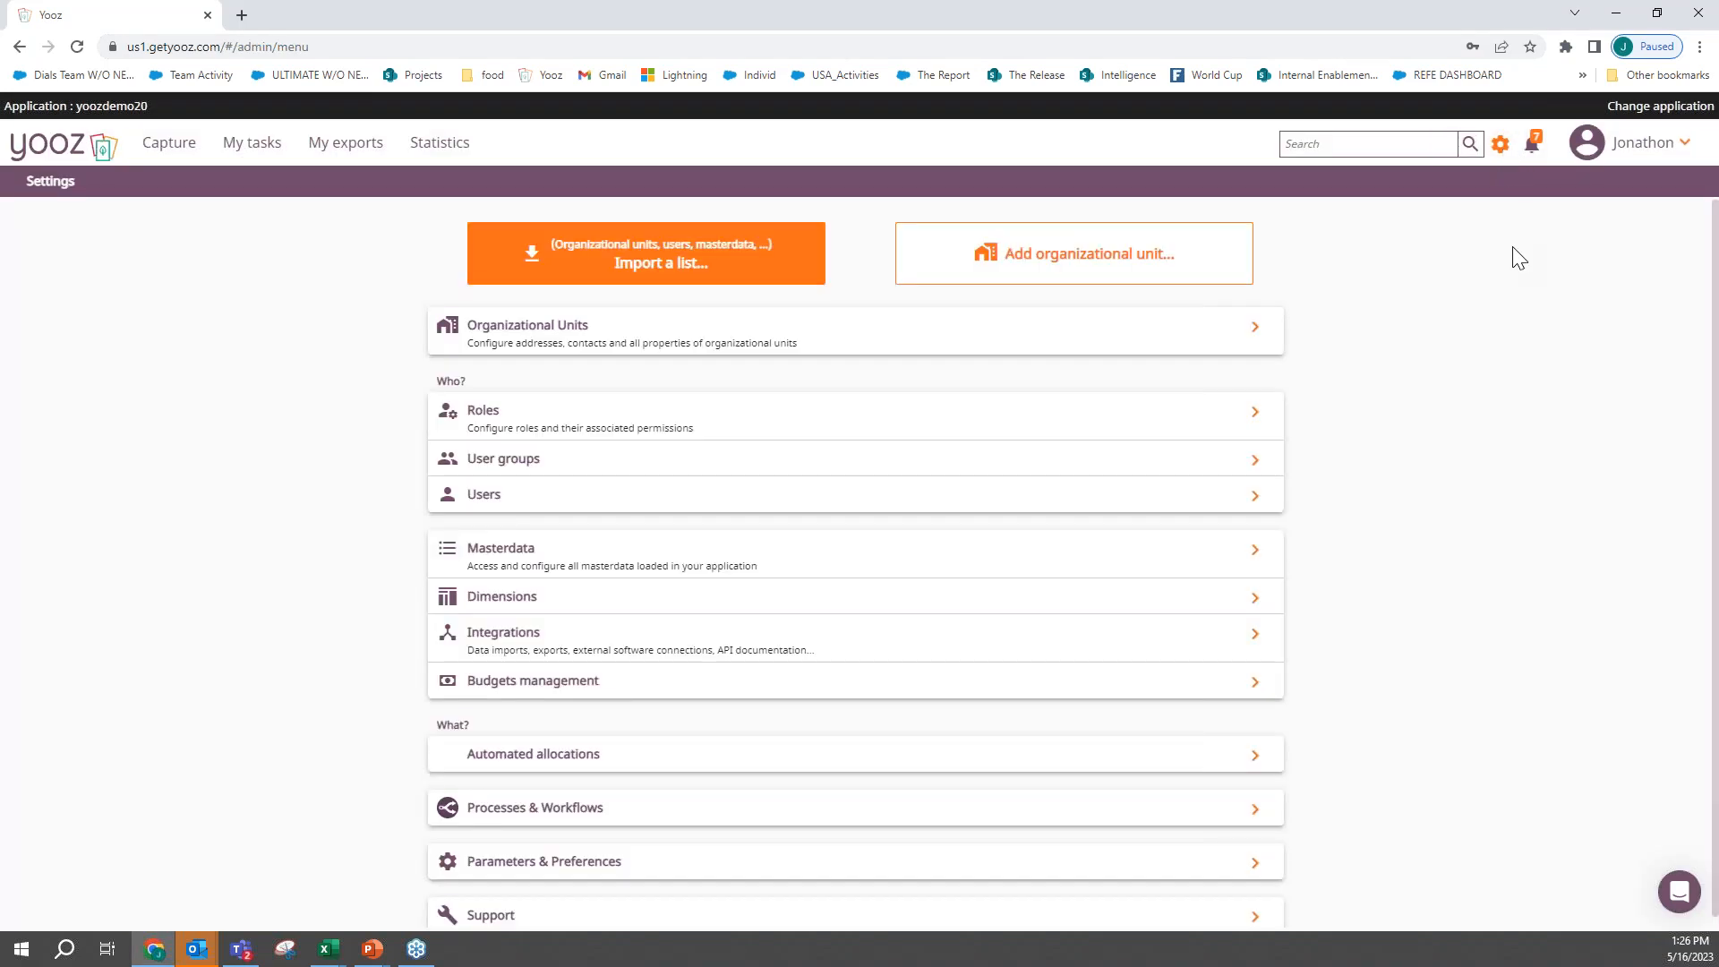
left_click(641, 804)
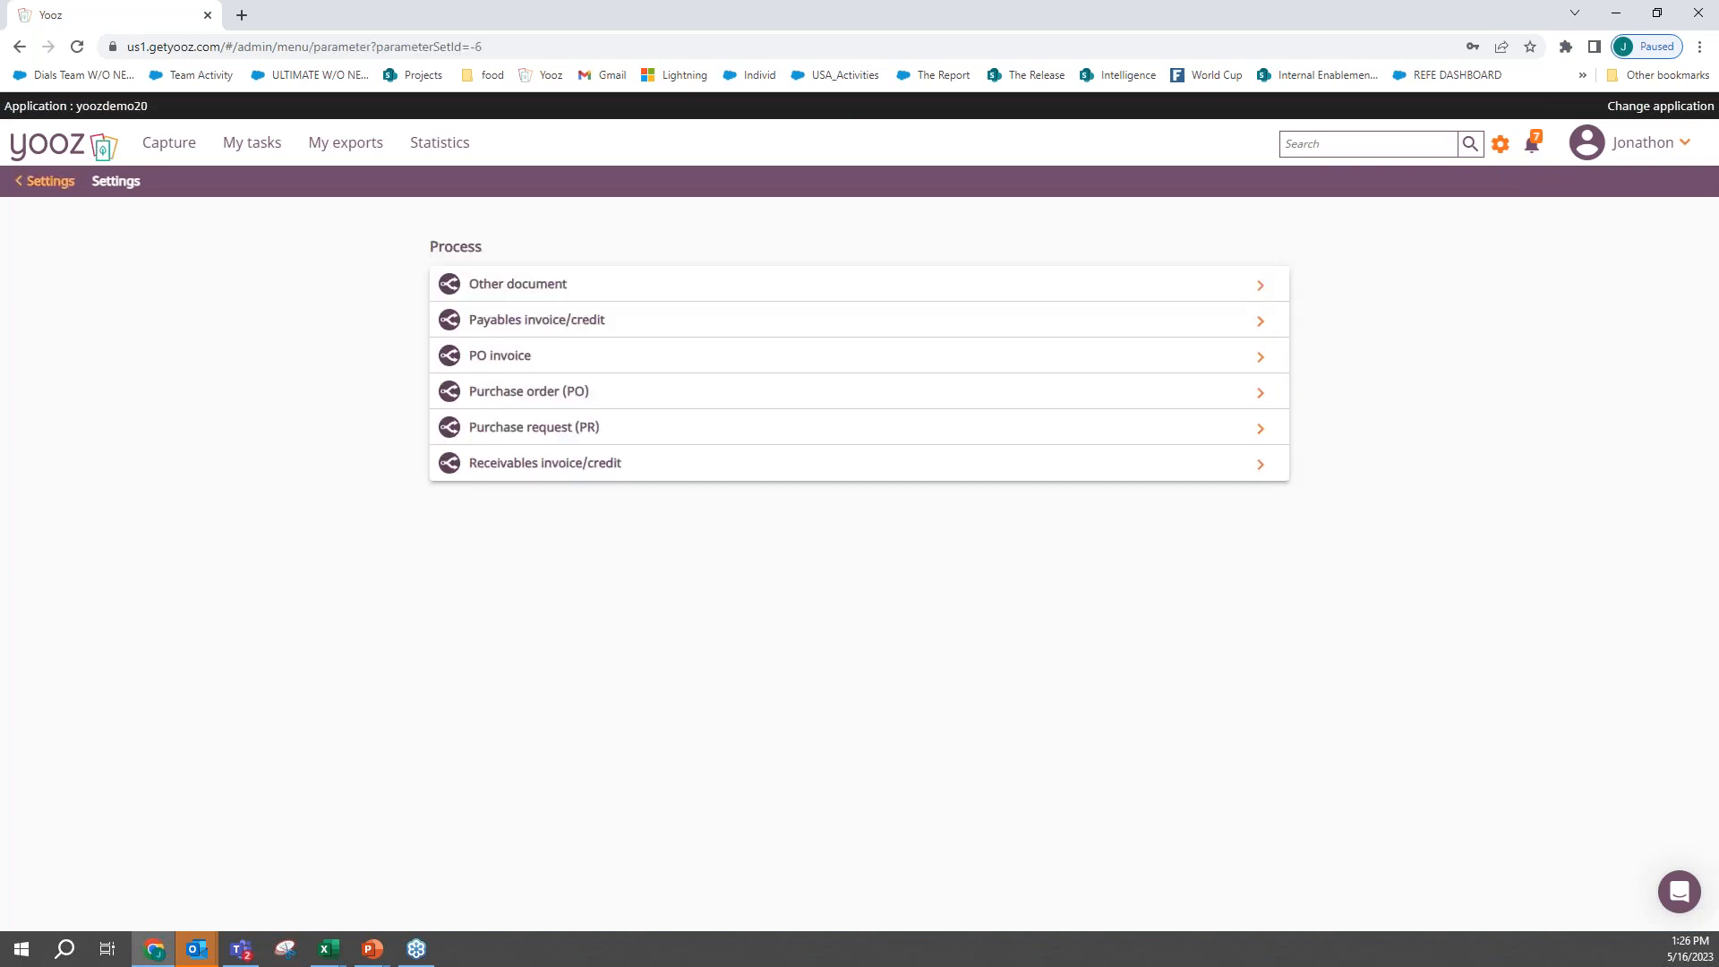
left_click(618, 329)
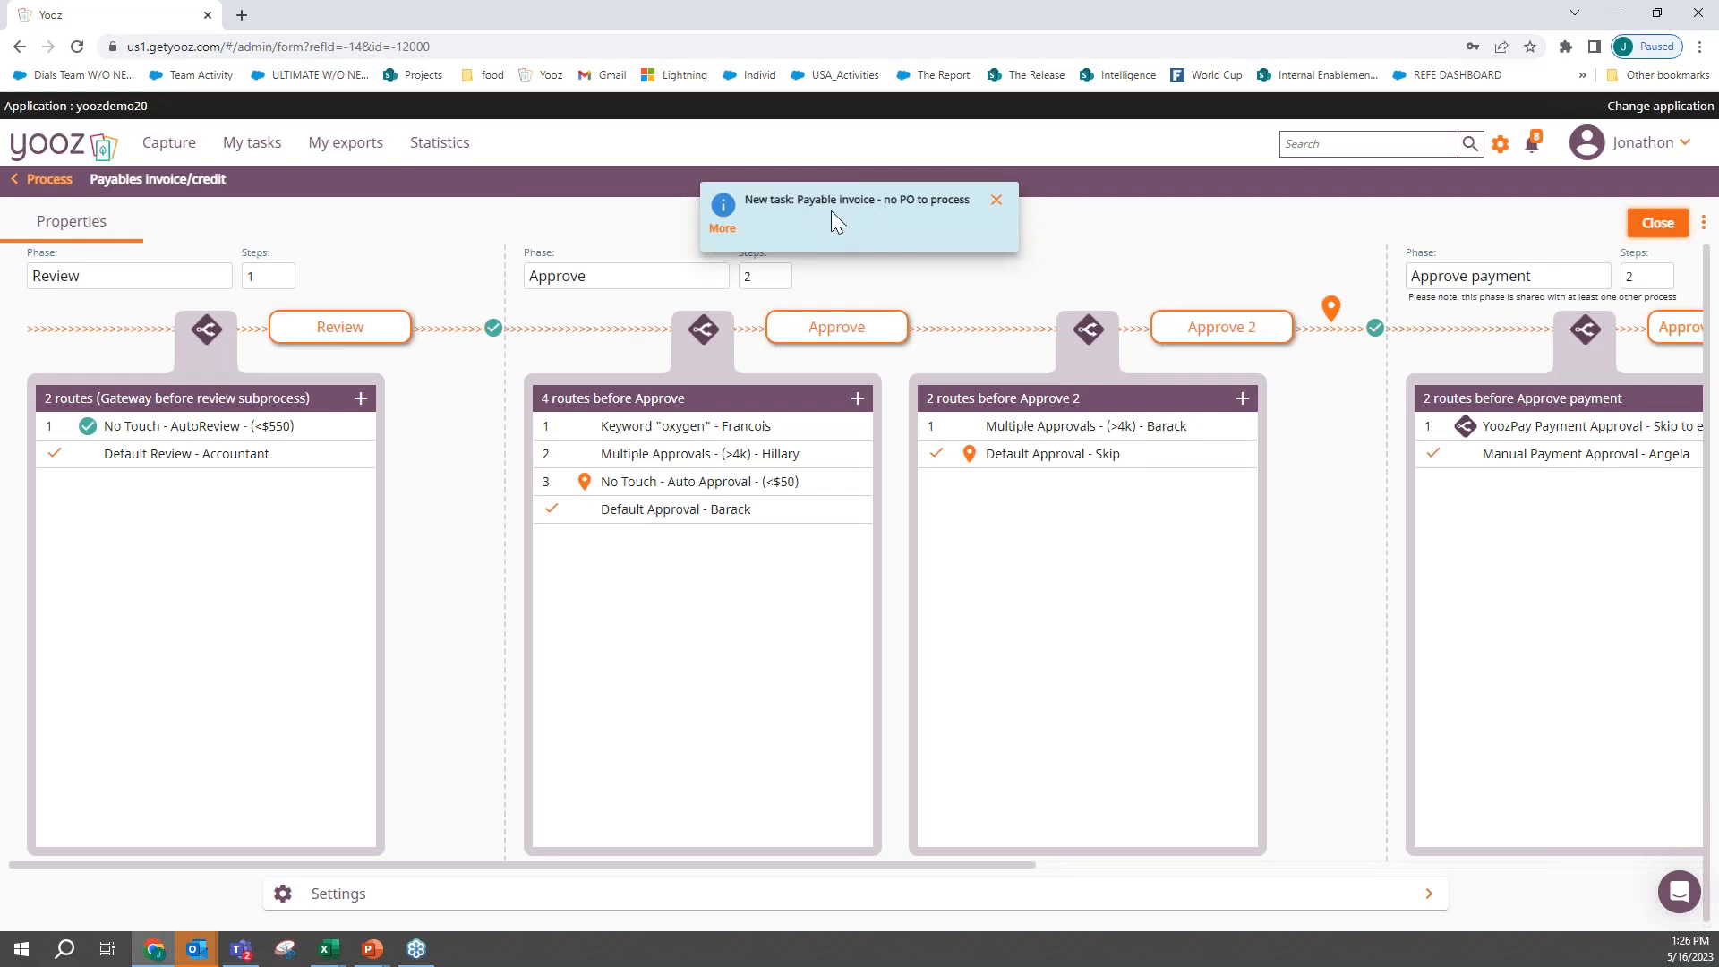
left_click(995, 201)
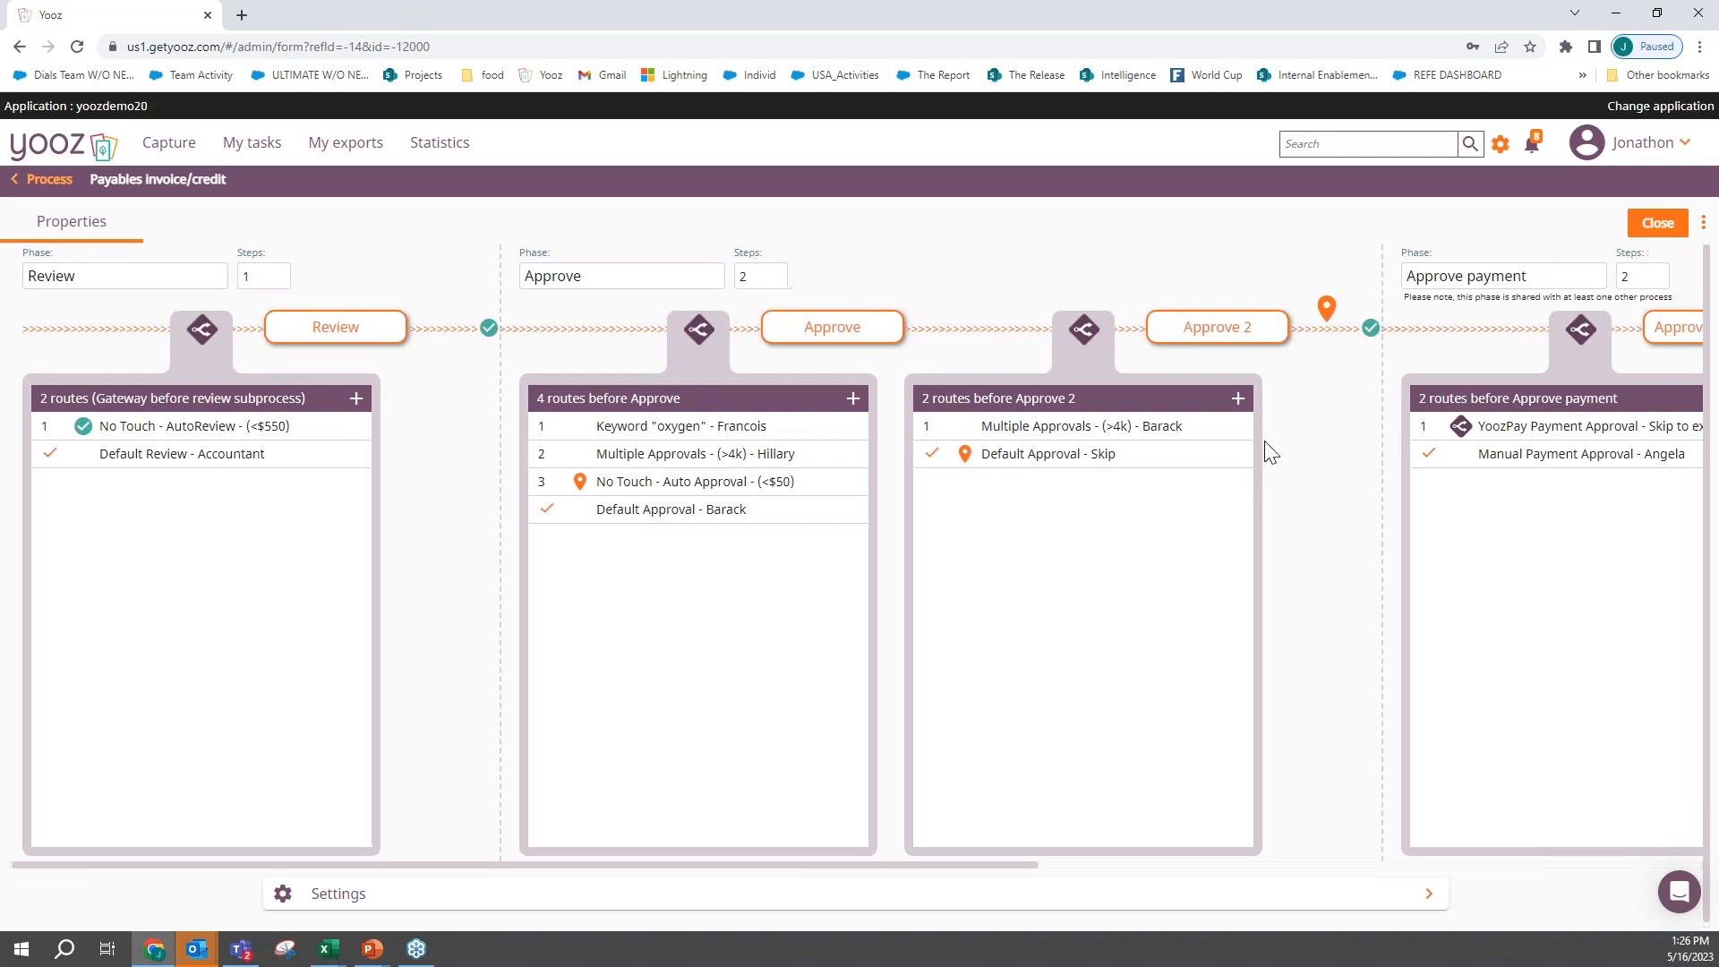
scroll(1264, 440, "right", 3)
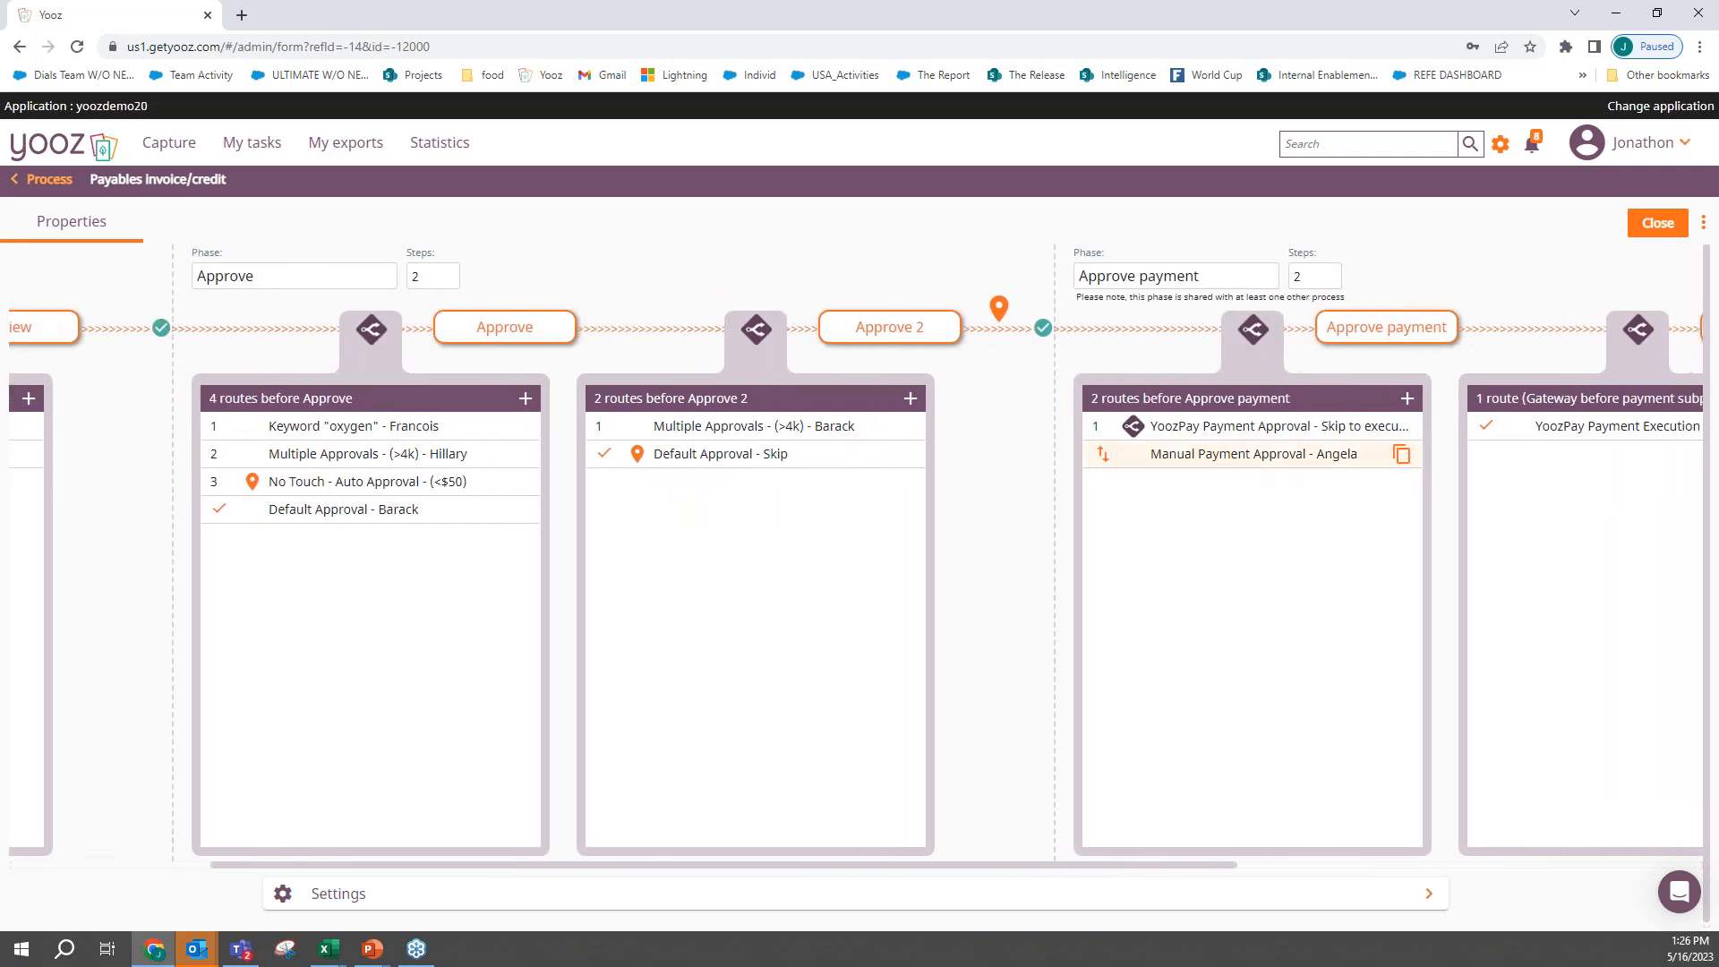
scroll(1264, 440, "left", 3)
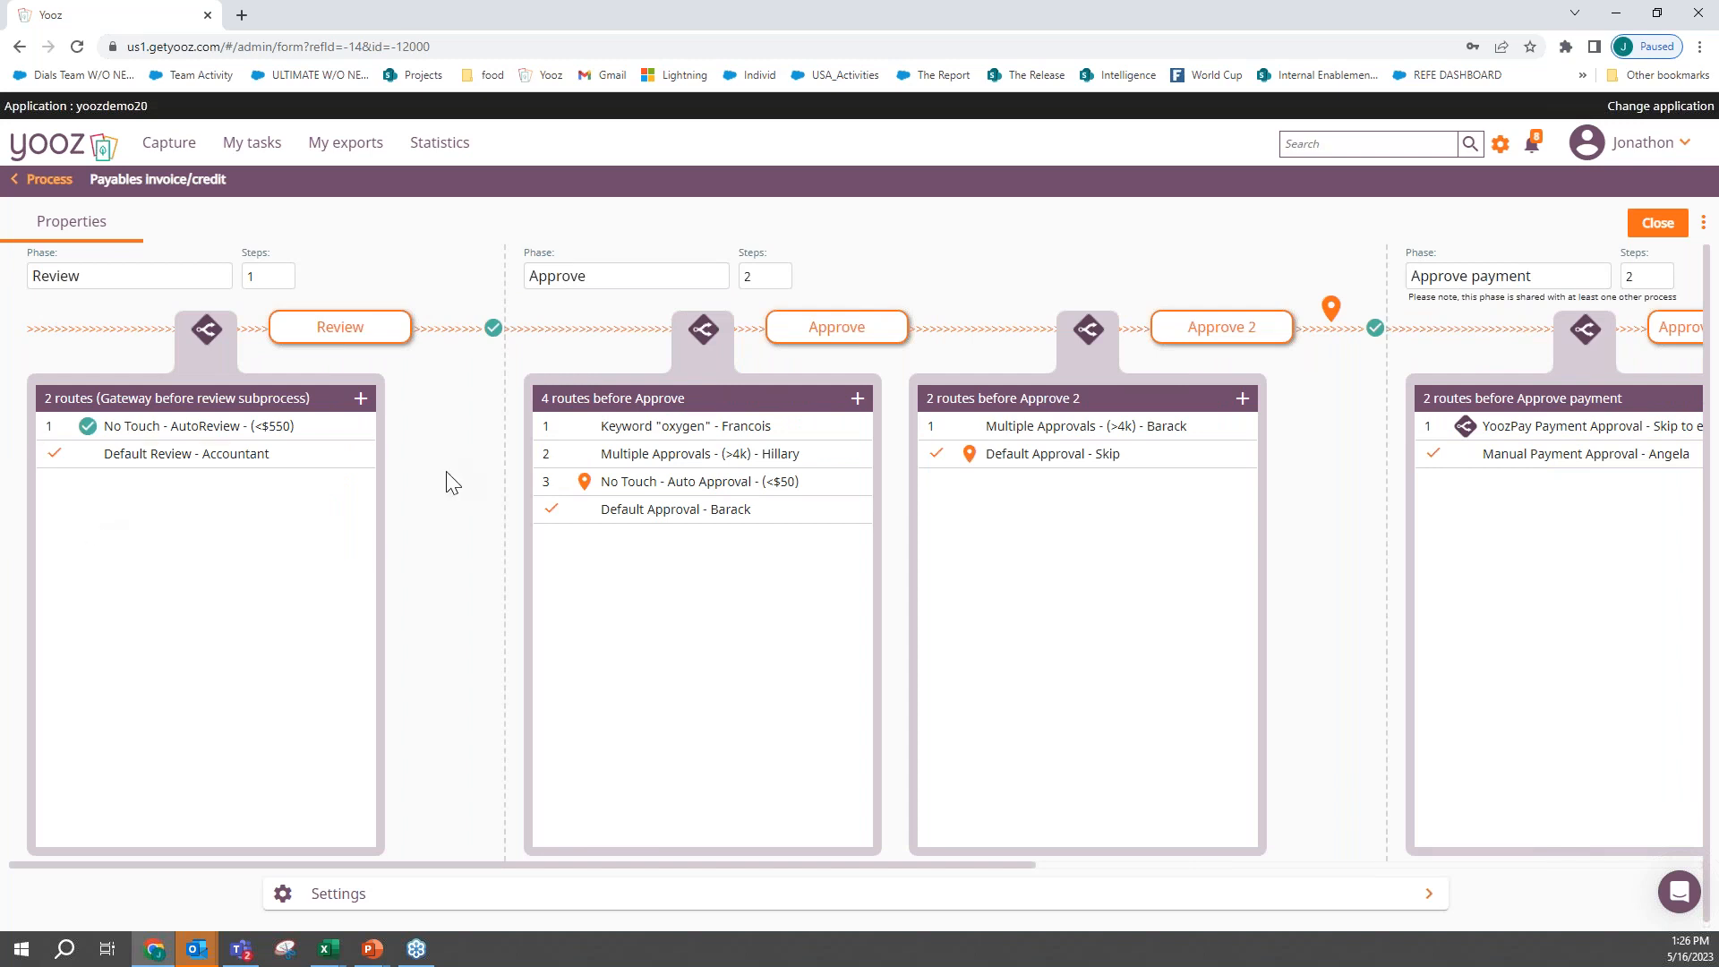
- Inspect the conditions and destination of the No Touch - AutoReview route without changing it, and look over the remaining workflow phases
mouse_move(179, 470)
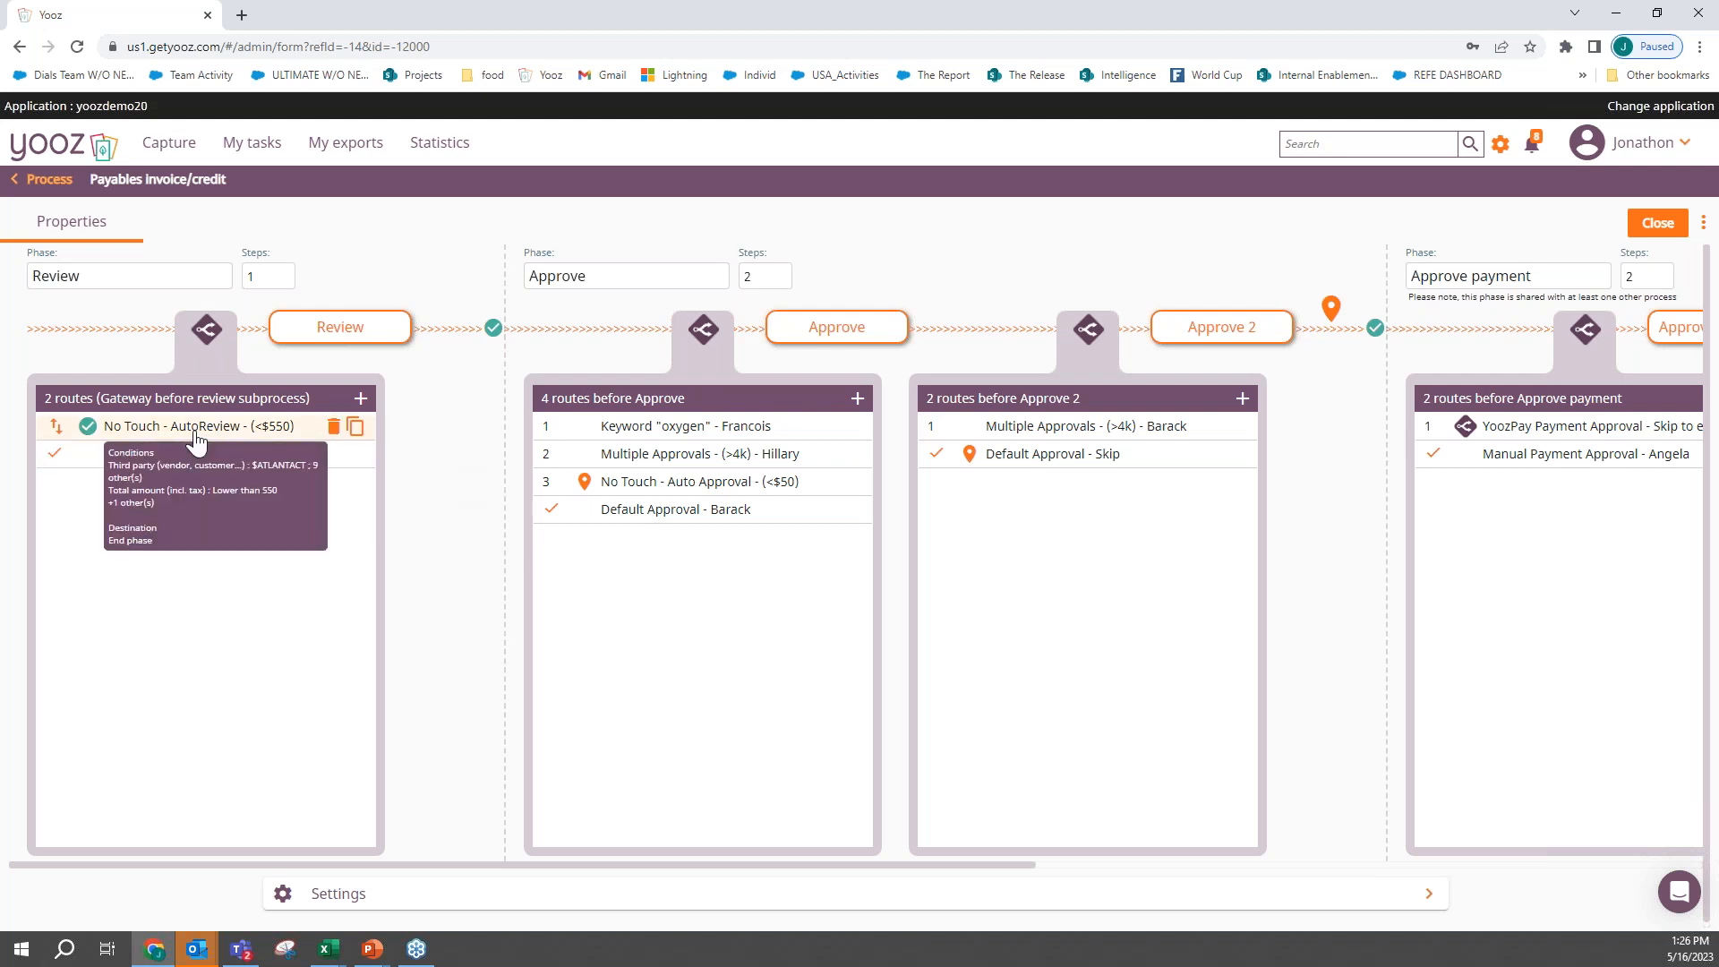
left_click(197, 439)
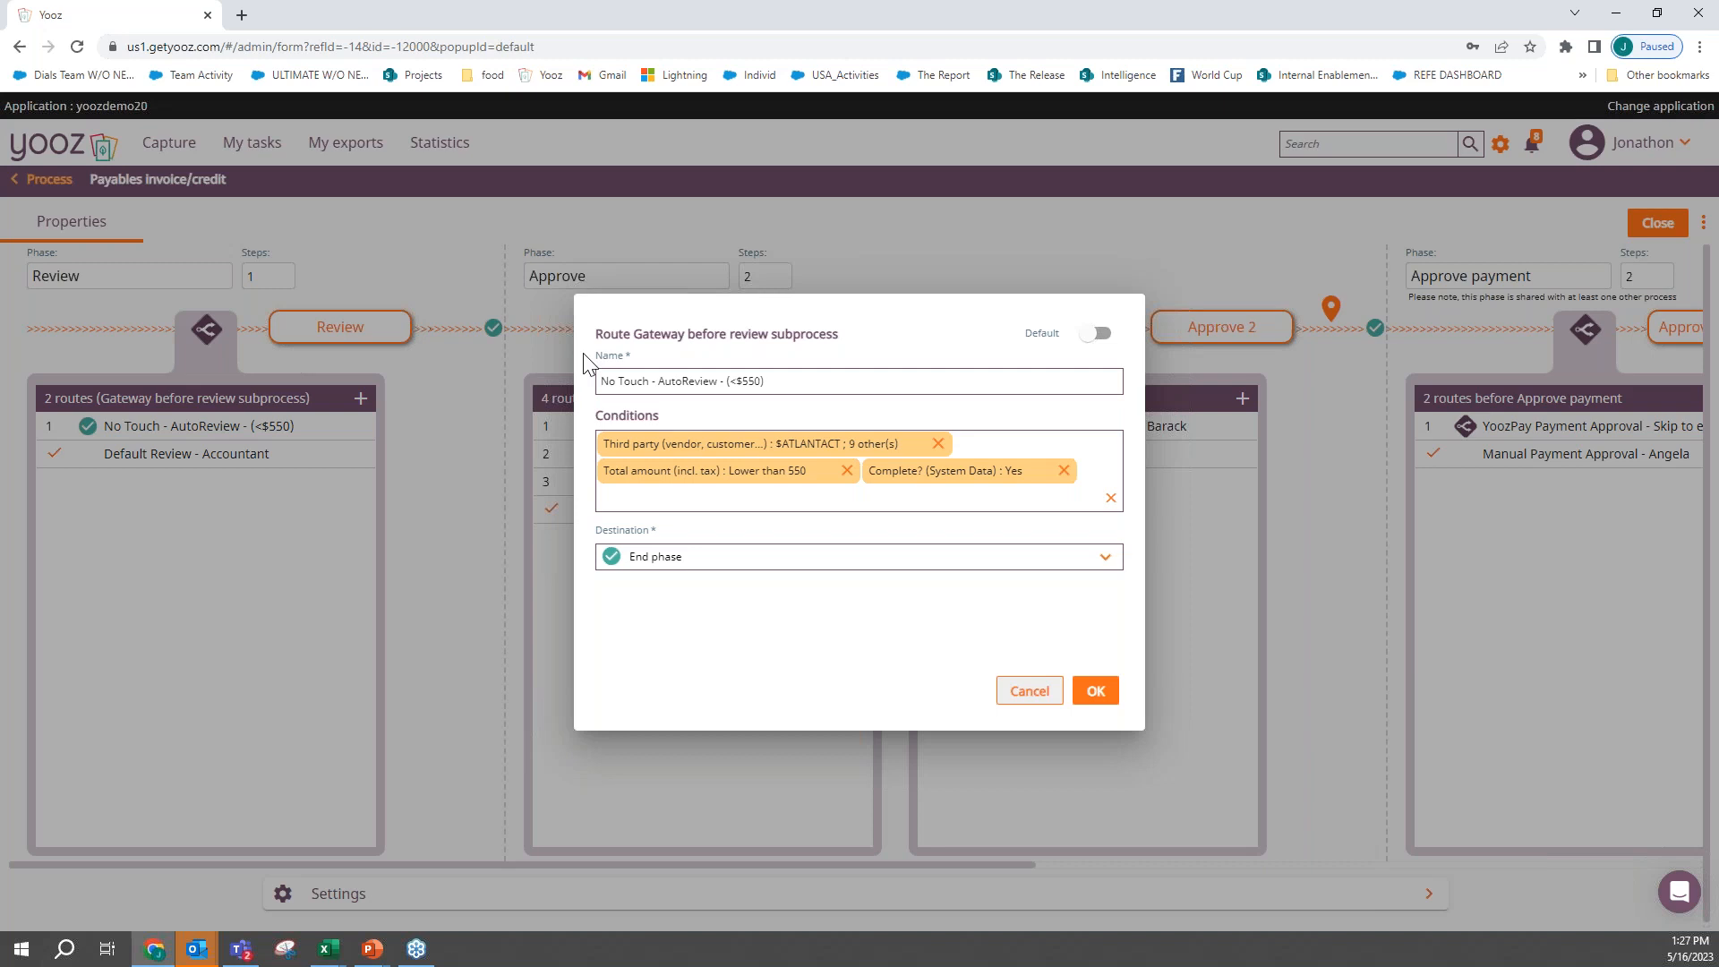
mouse_move(759, 477)
mouse_move(771, 444)
left_click(1026, 693)
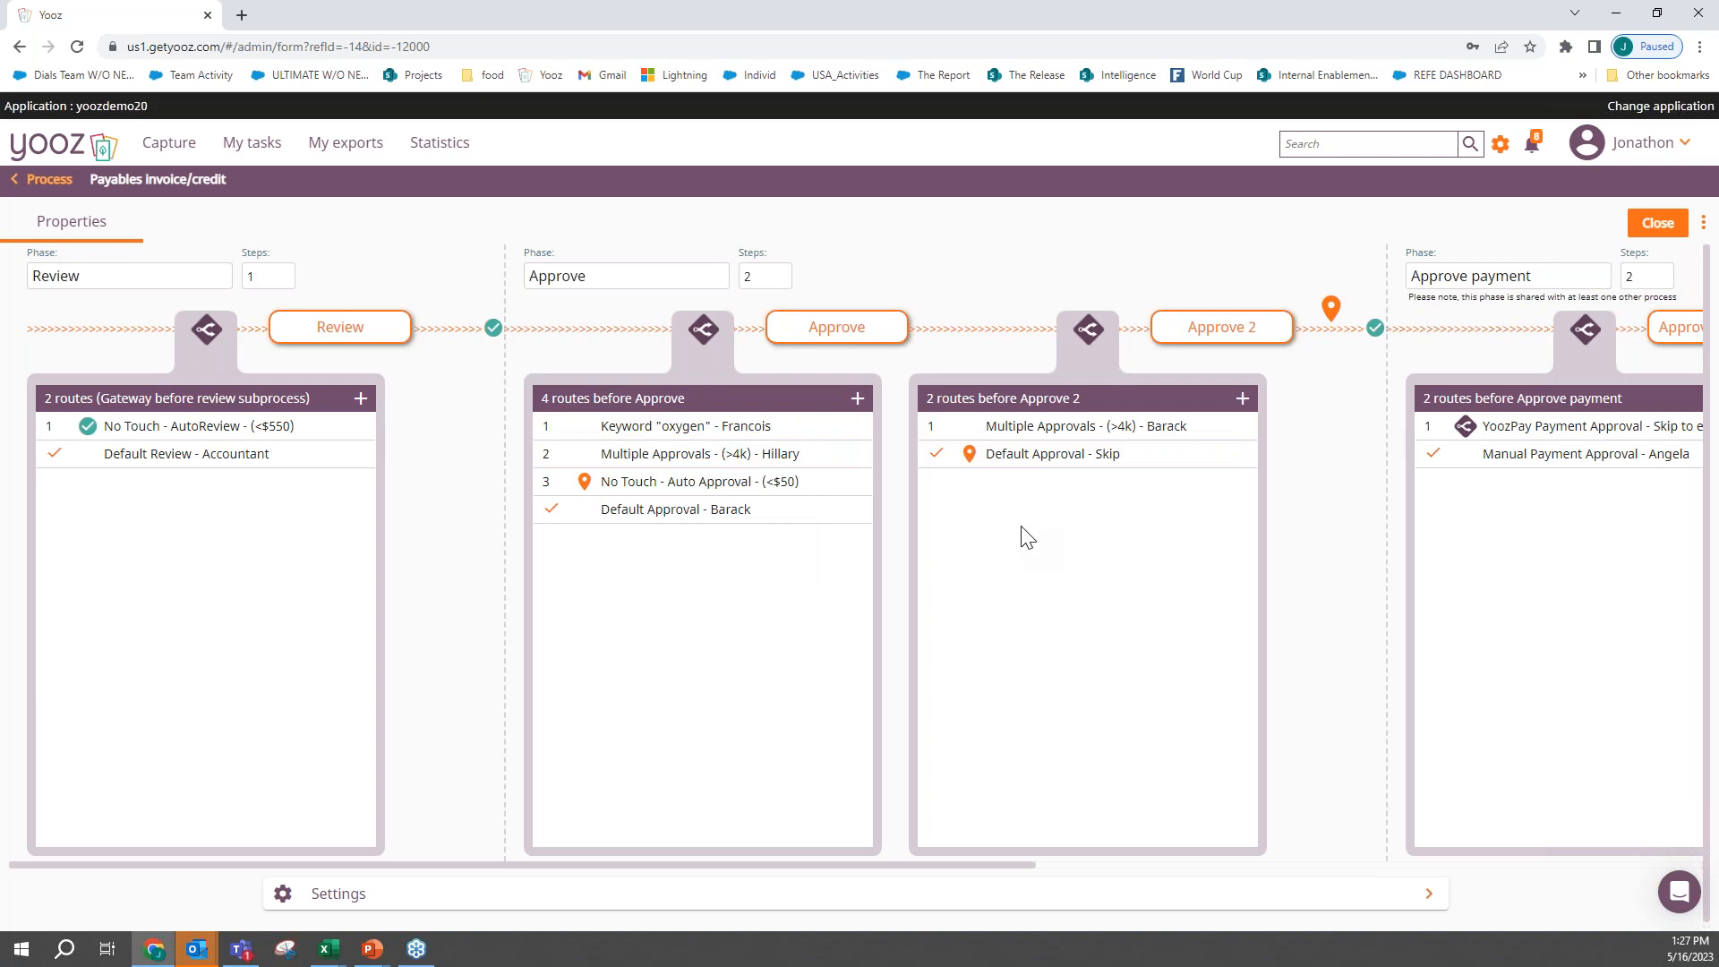
scroll(1027, 537, "right", 7)
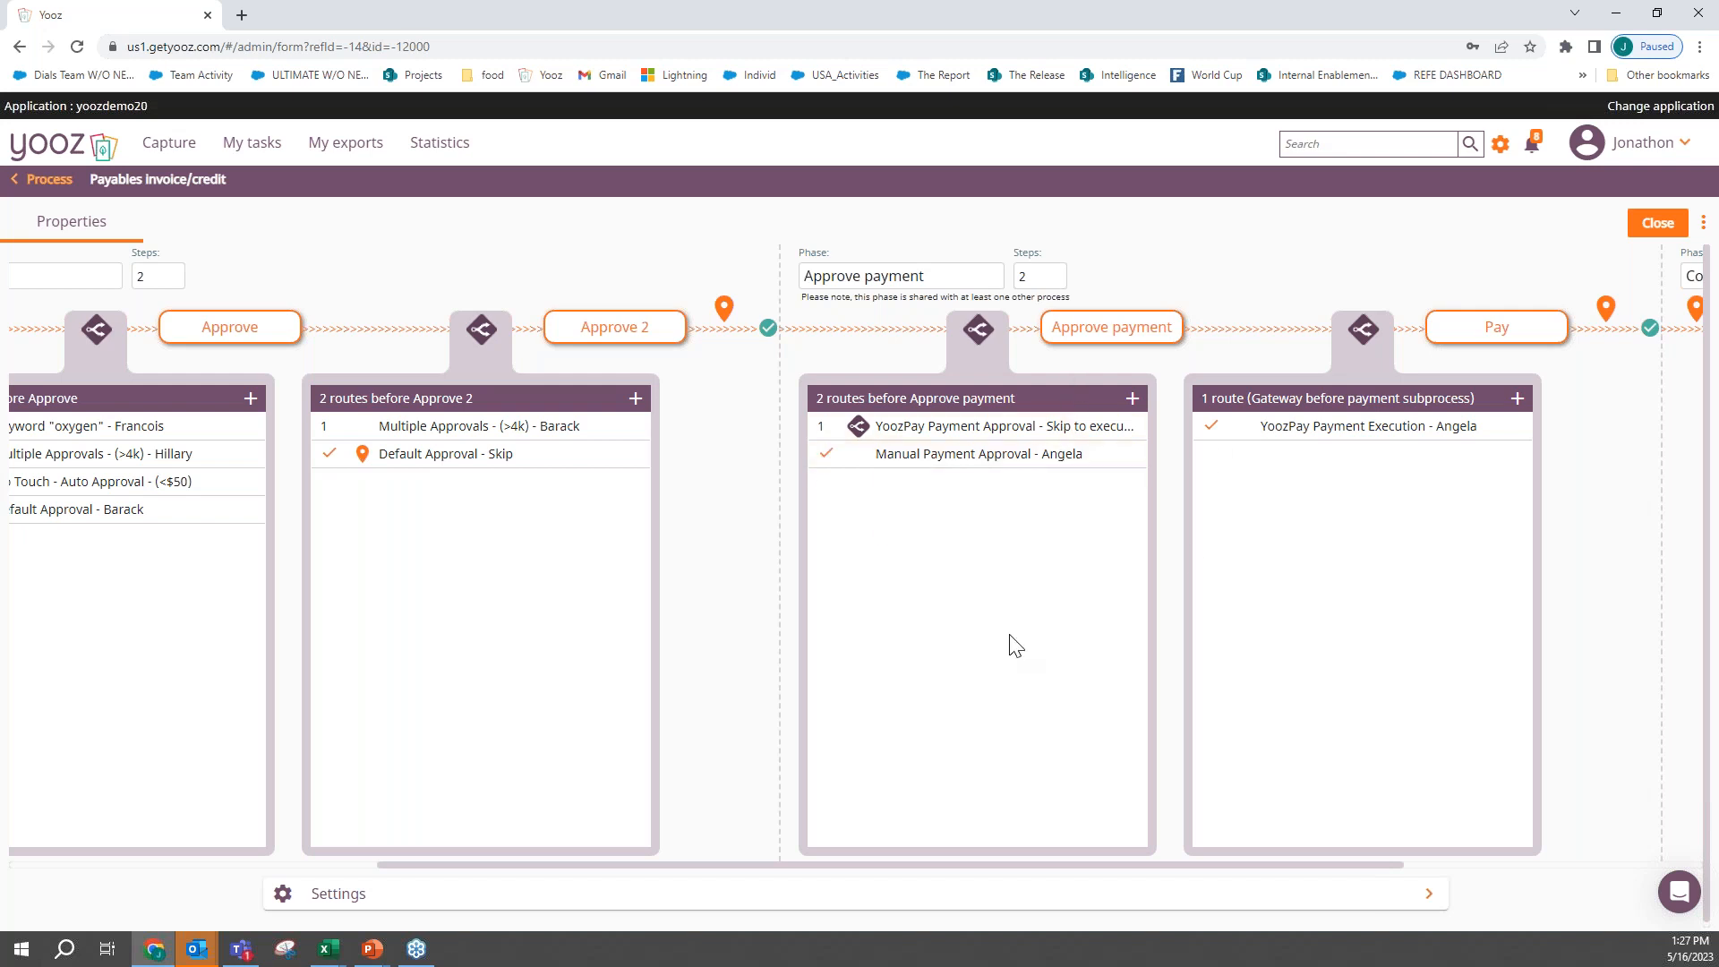
scroll(996, 641, "left", 7)
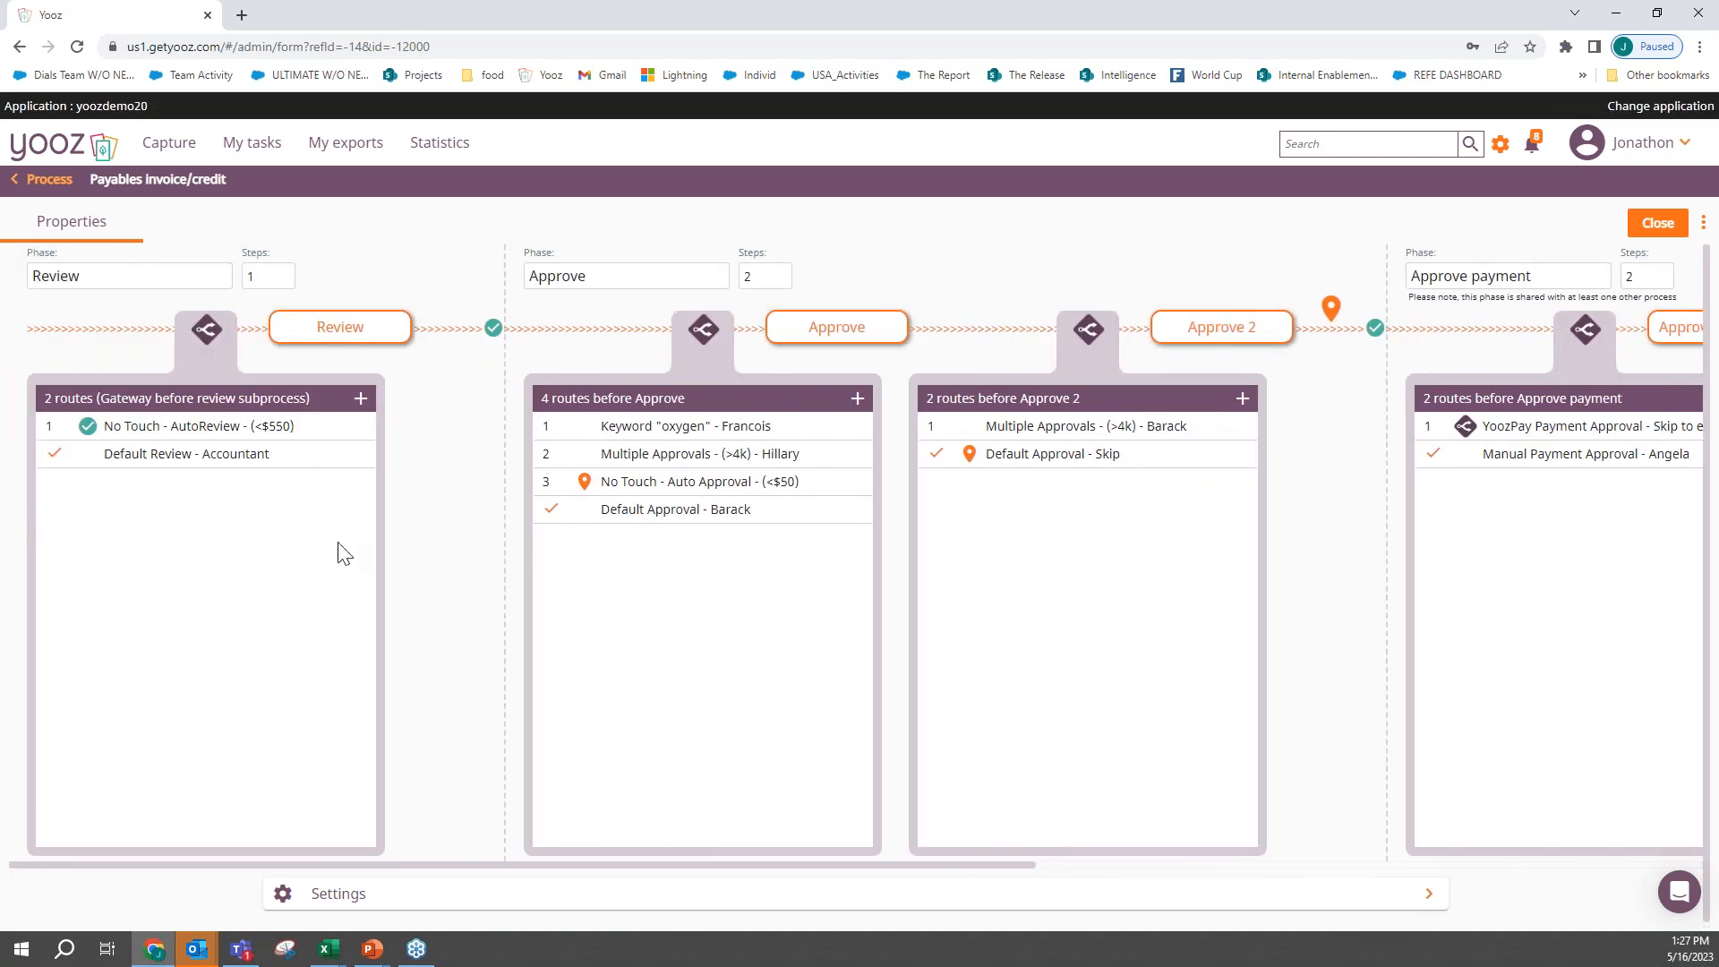
- Leave the process settings and open the PO-based GRAINGER invoice awaiting PO match review in My tasks
left_click(41, 180)
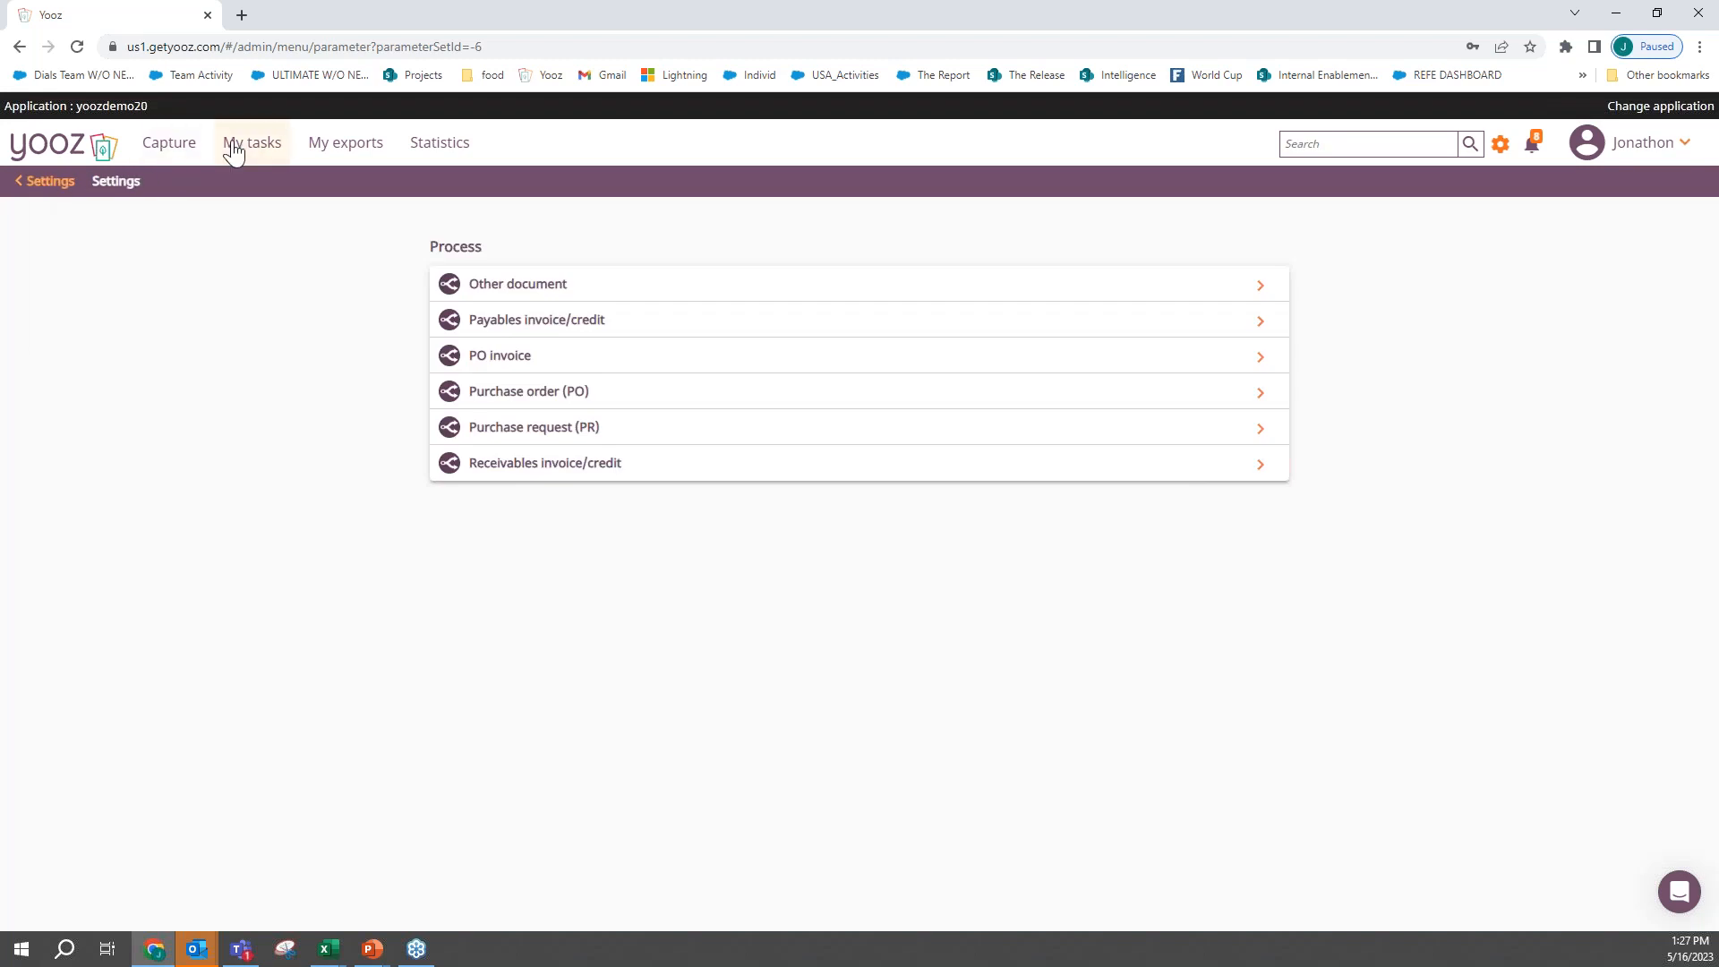
left_click(235, 145)
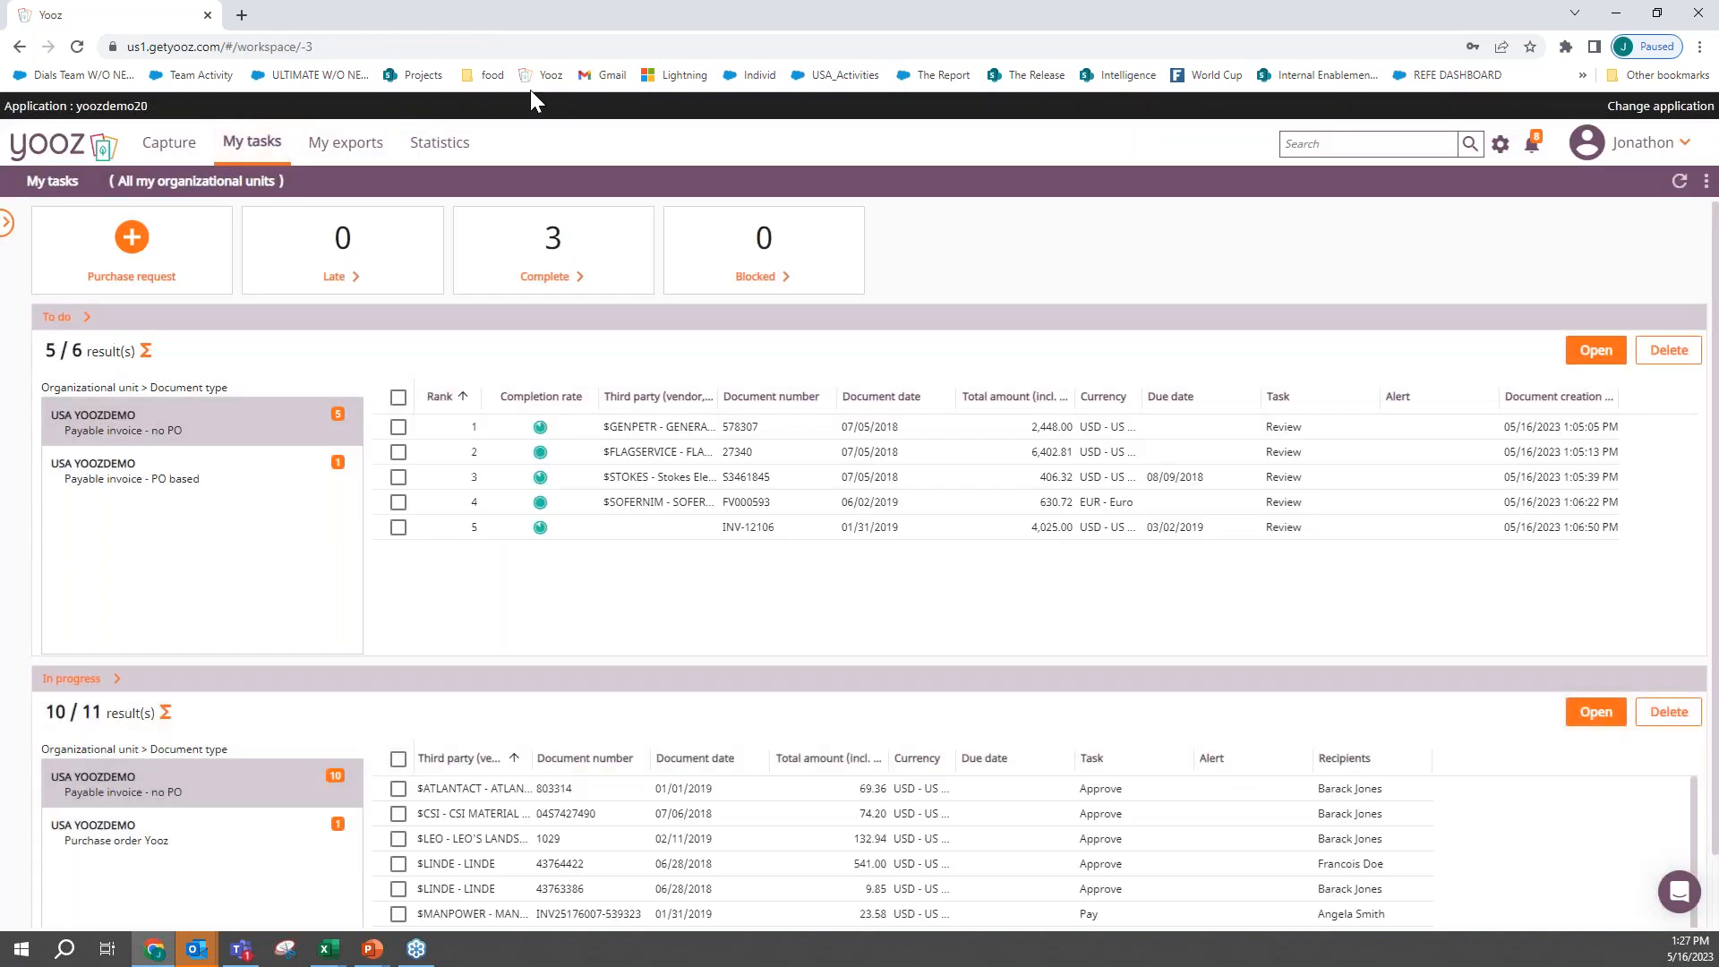
left_click(205, 435)
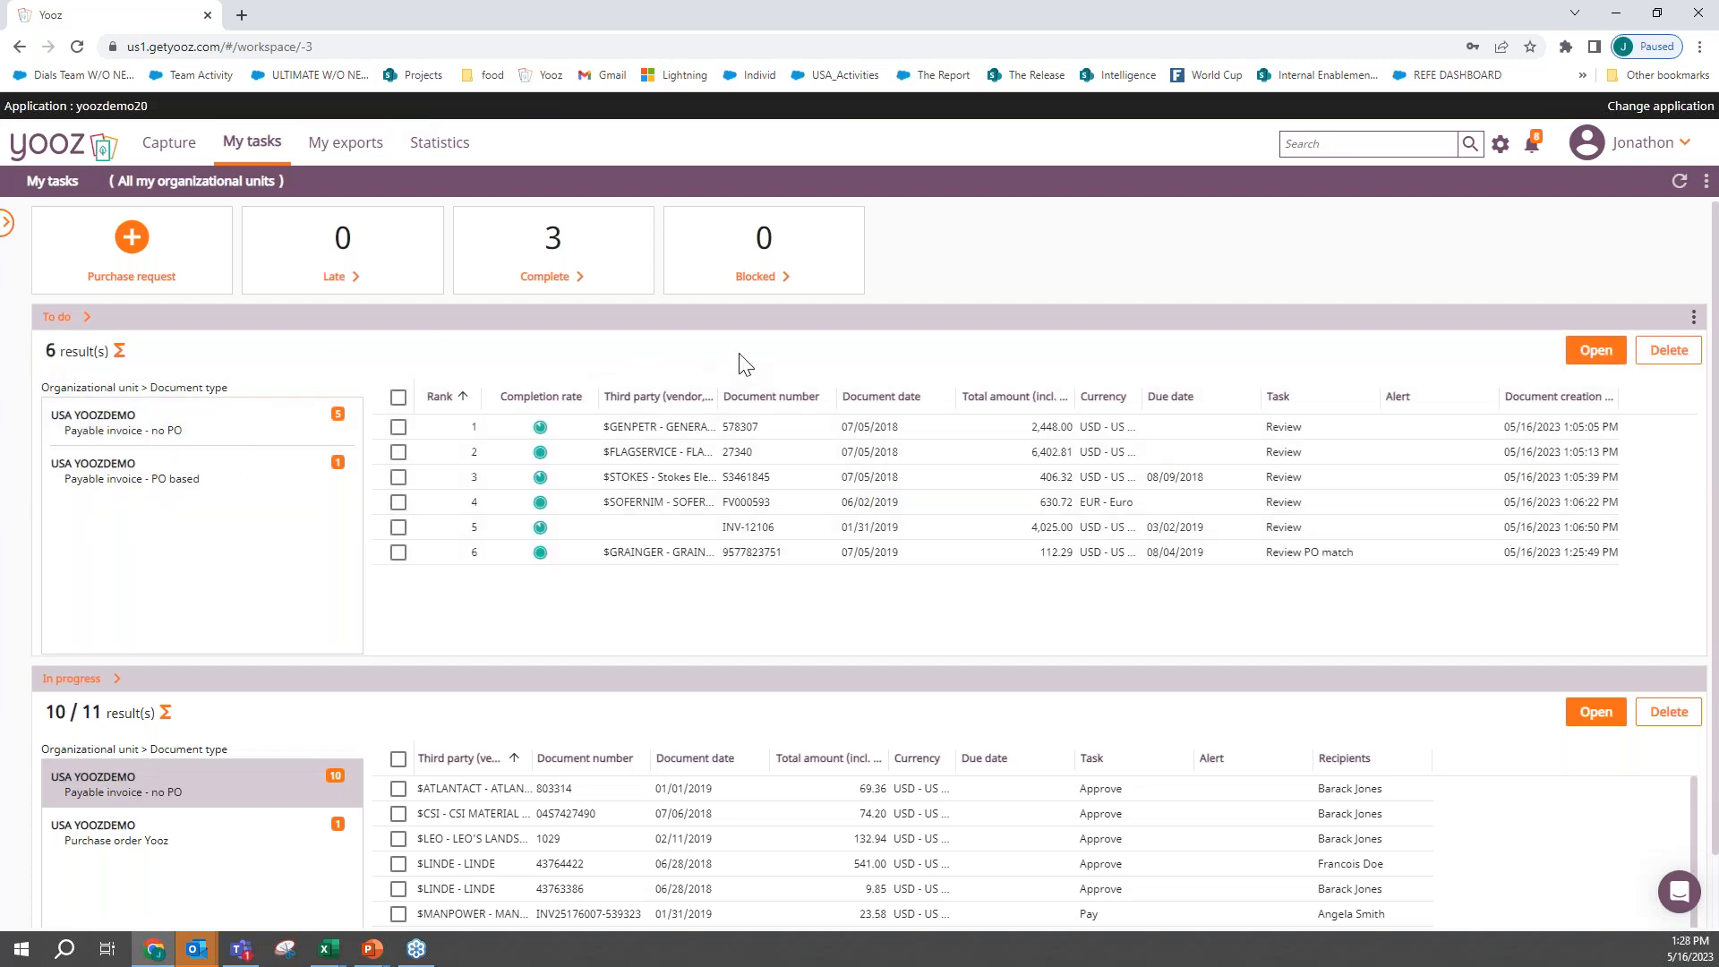
double_click(1297, 559)
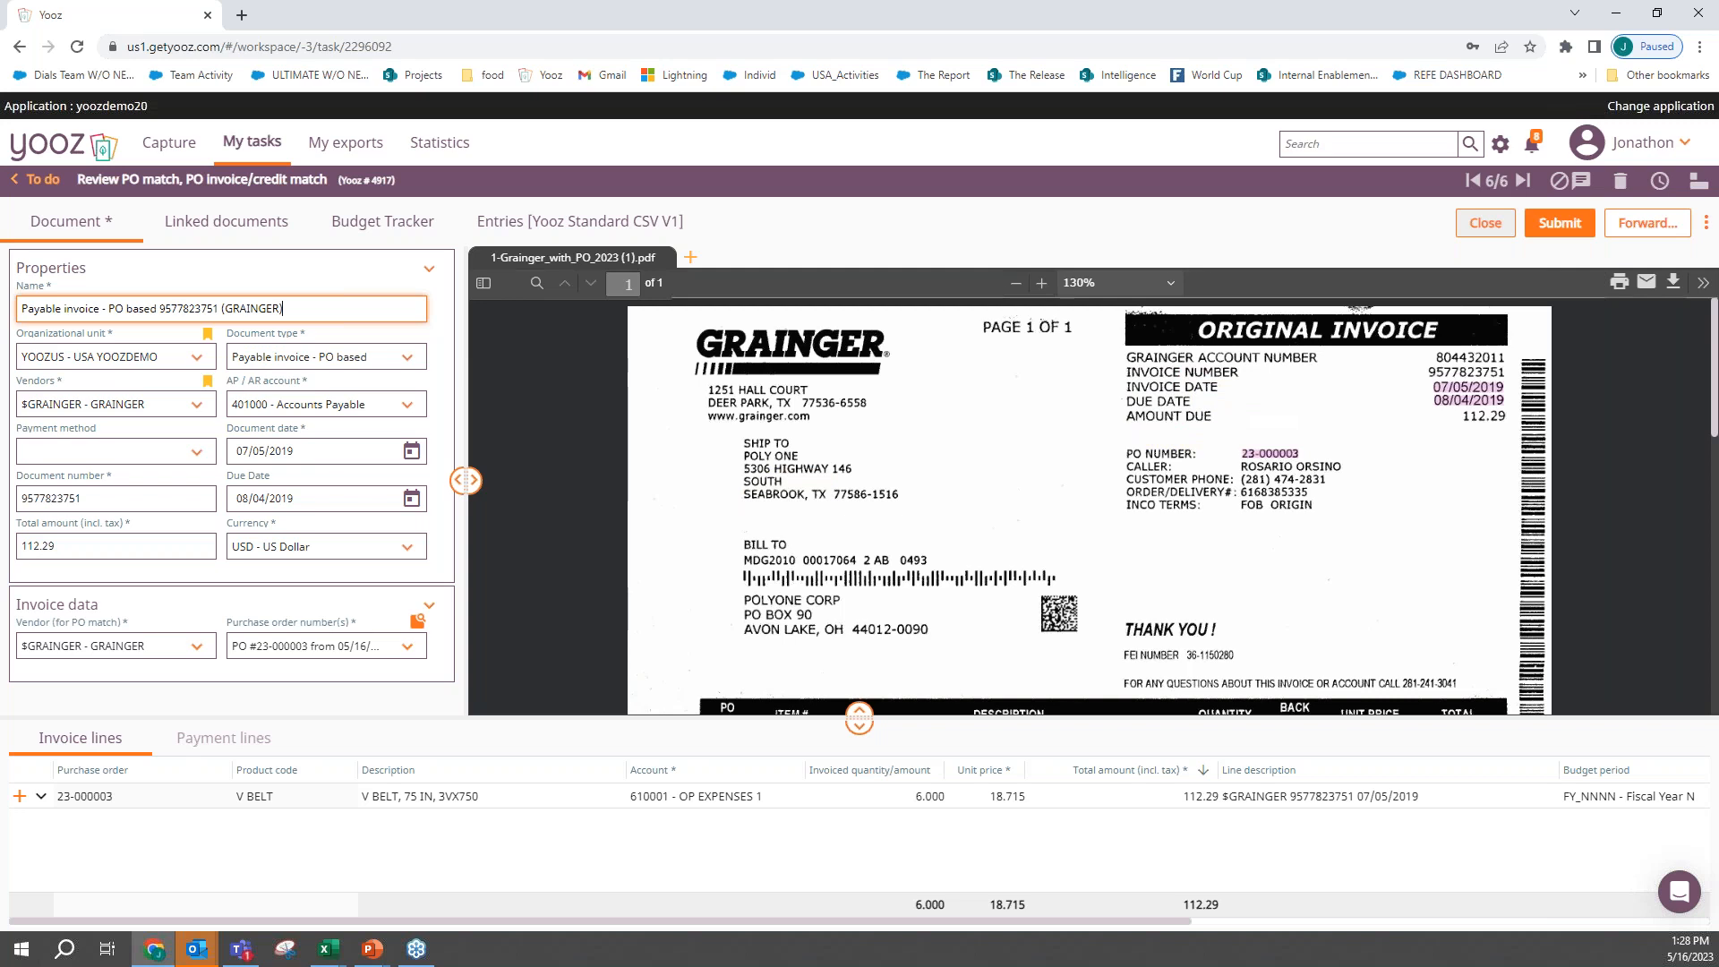
- Check the Grainger invoice's document date, document number, due date and total amount against the scanned invoice
left_click(305, 443)
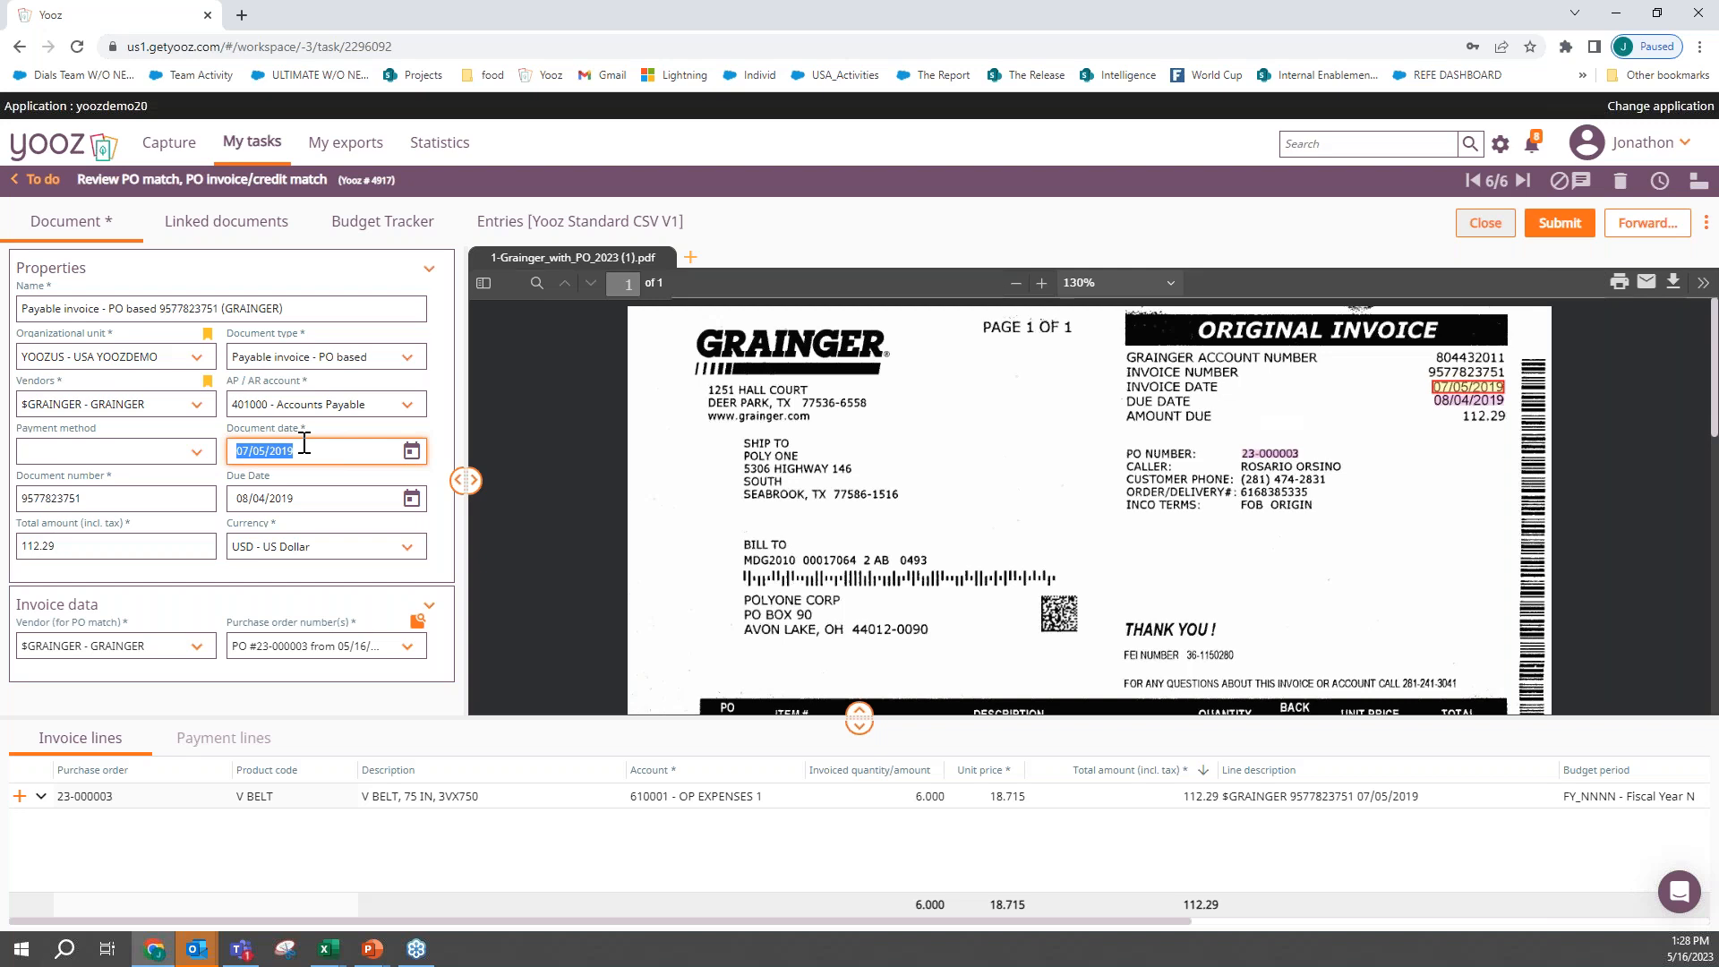
left_click(138, 499)
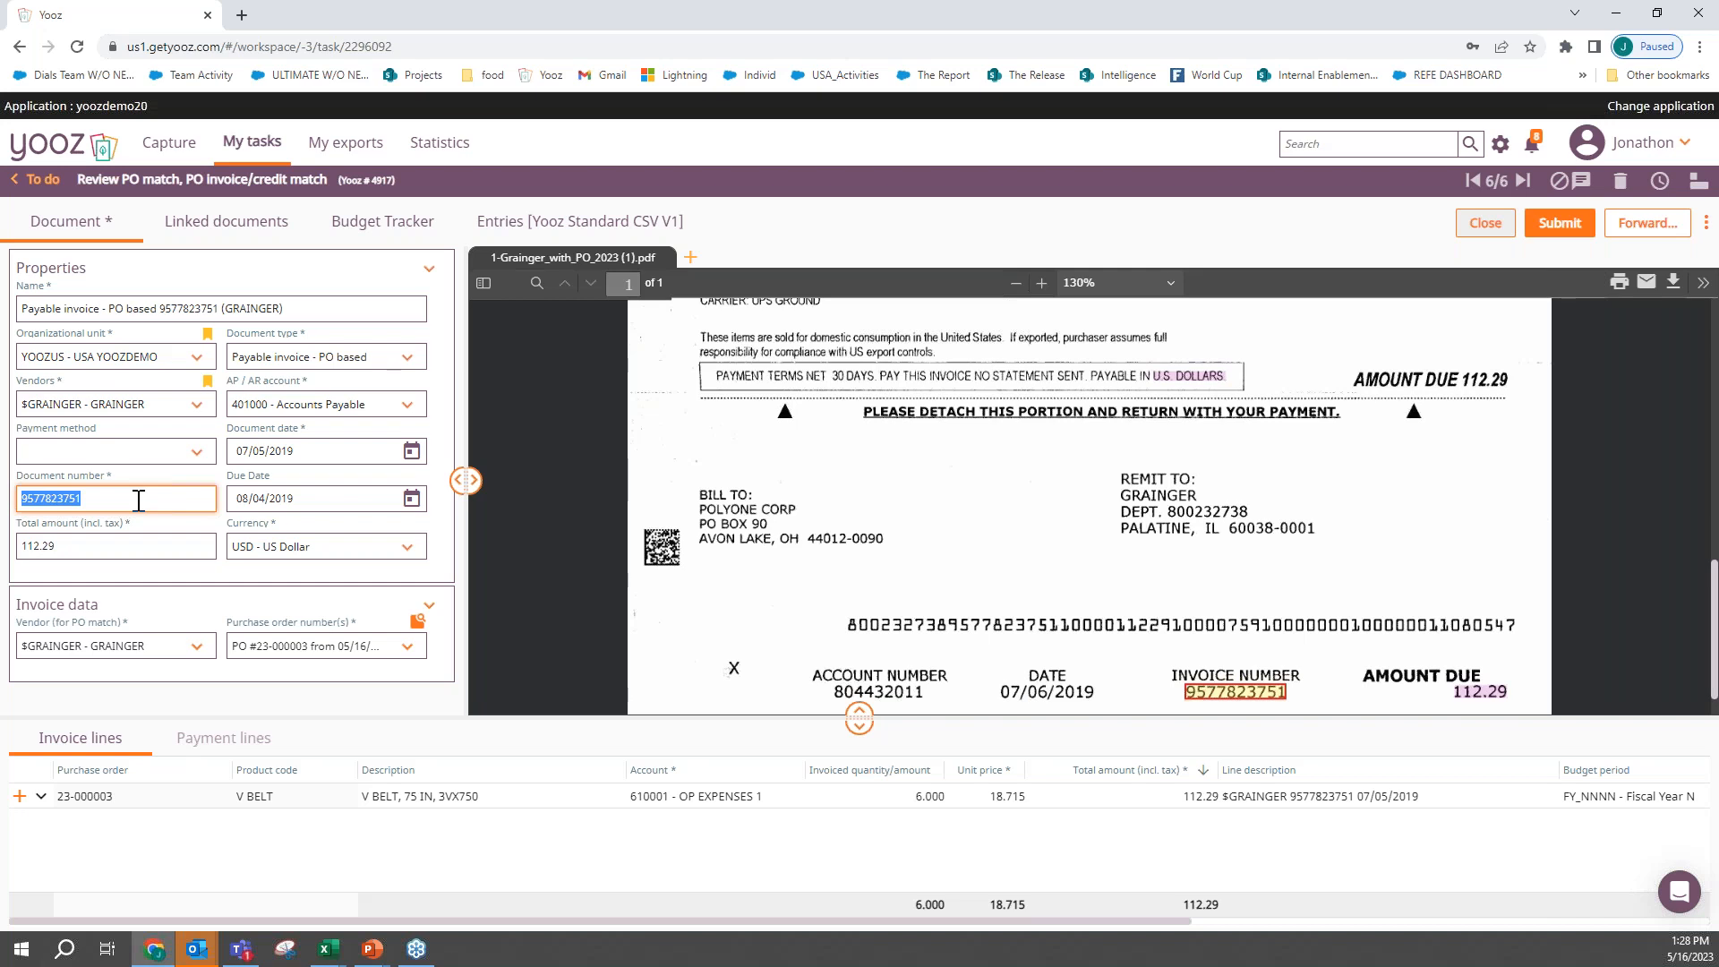
left_click(301, 498)
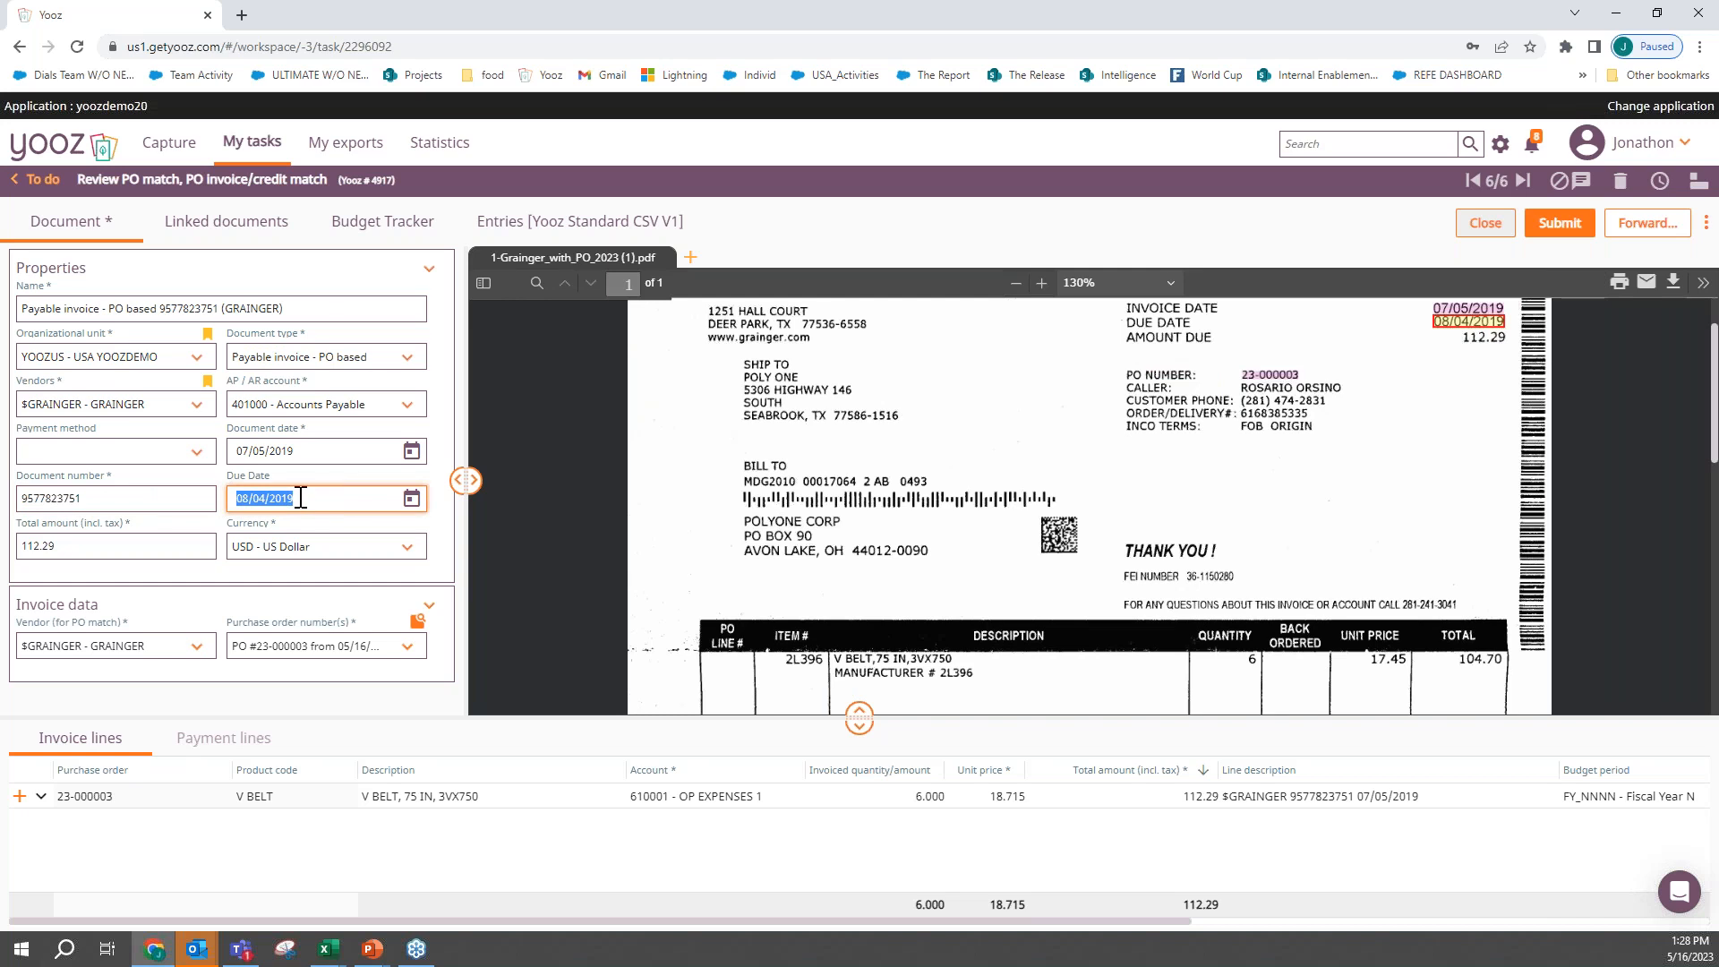
left_click(141, 544)
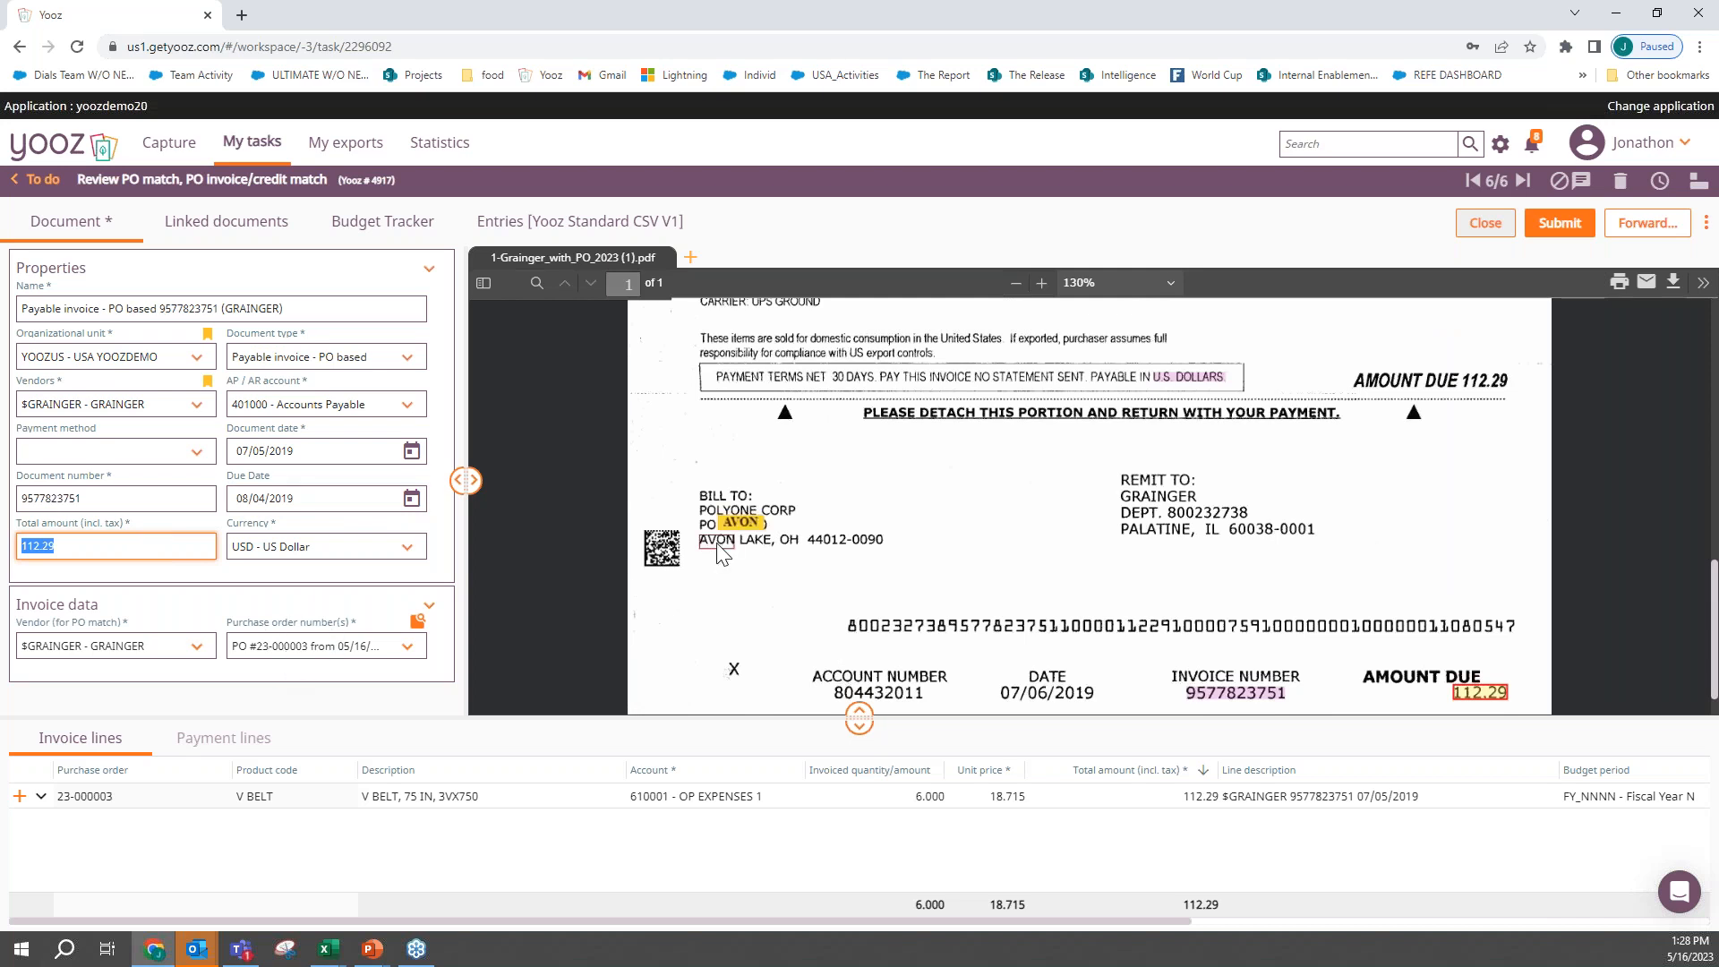
scroll(724, 555, "up", 4)
scroll(724, 556, "up", 6)
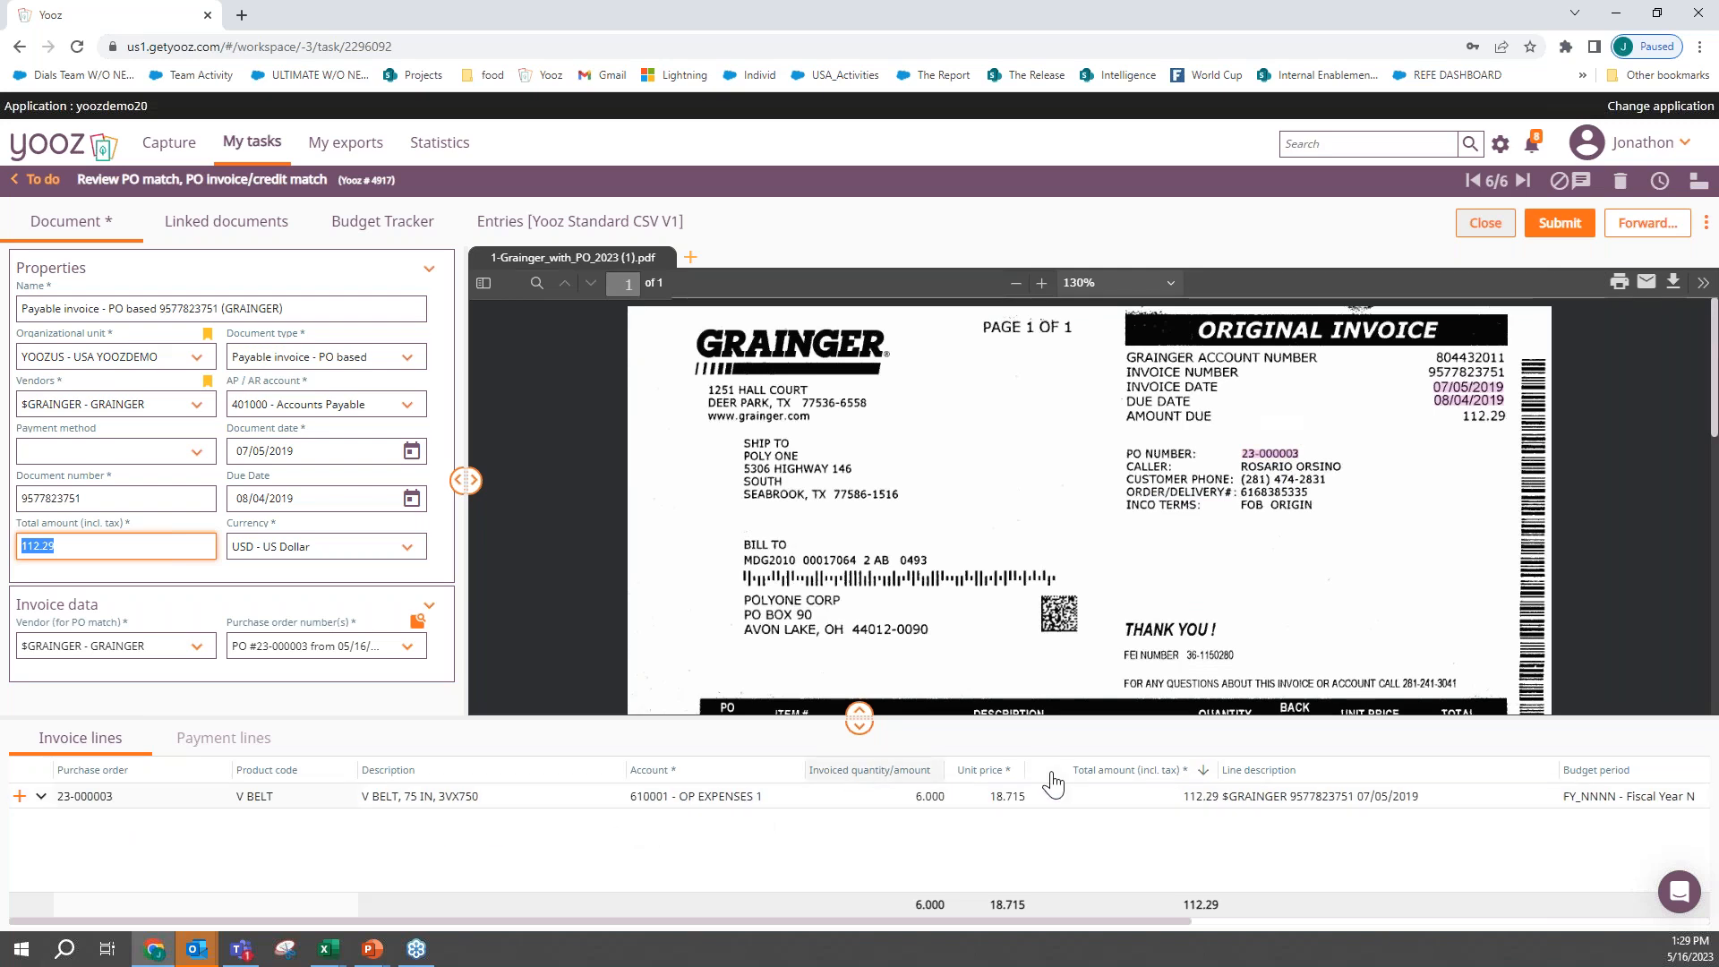
- Look over the Grainger invoice line's budget coding and submit the invoice to the Approve task
scroll(1158, 805, "right", 8)
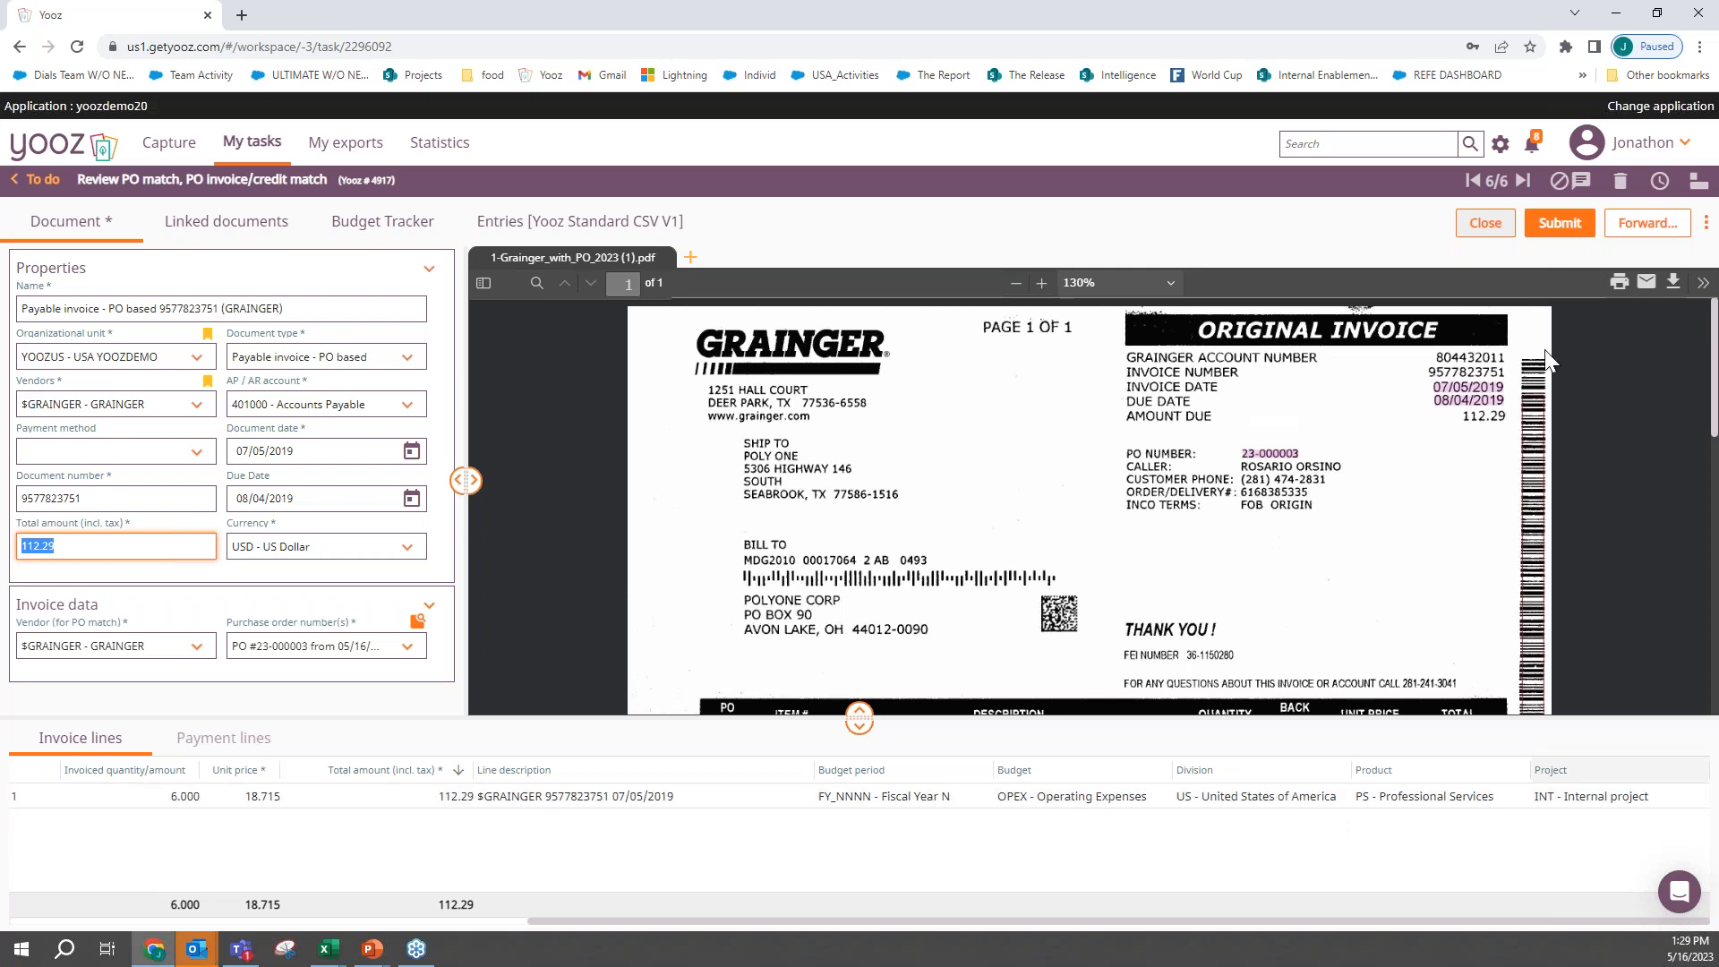
left_click(1559, 226)
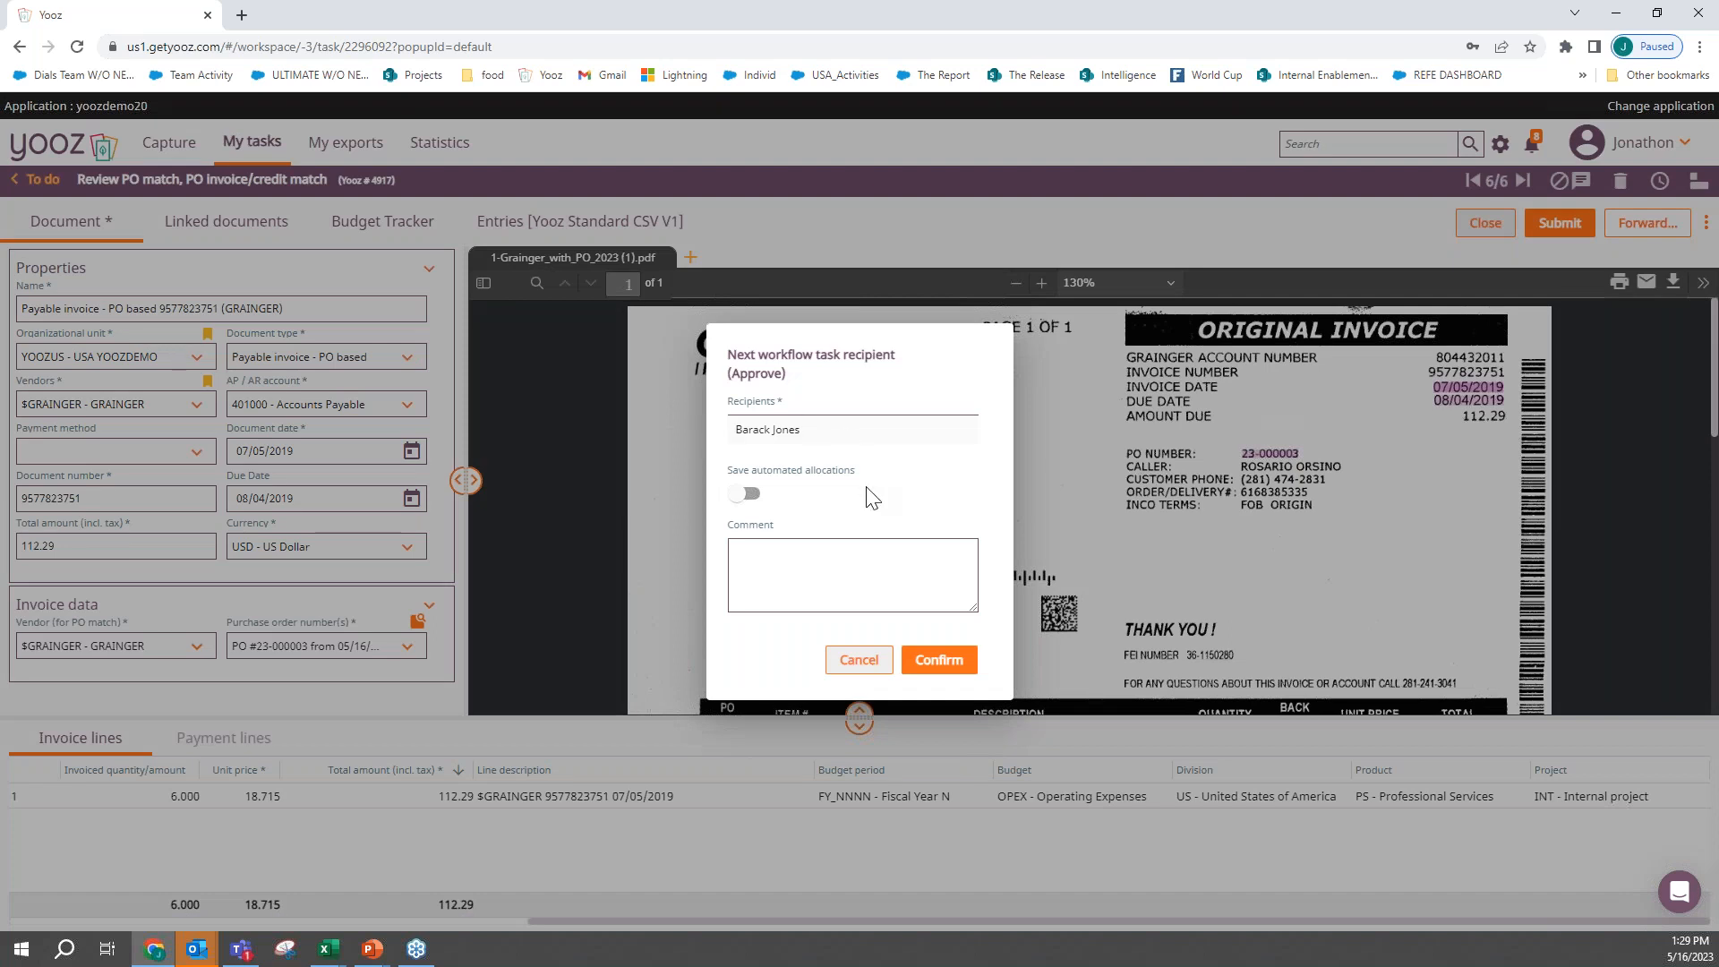
left_click(940, 663)
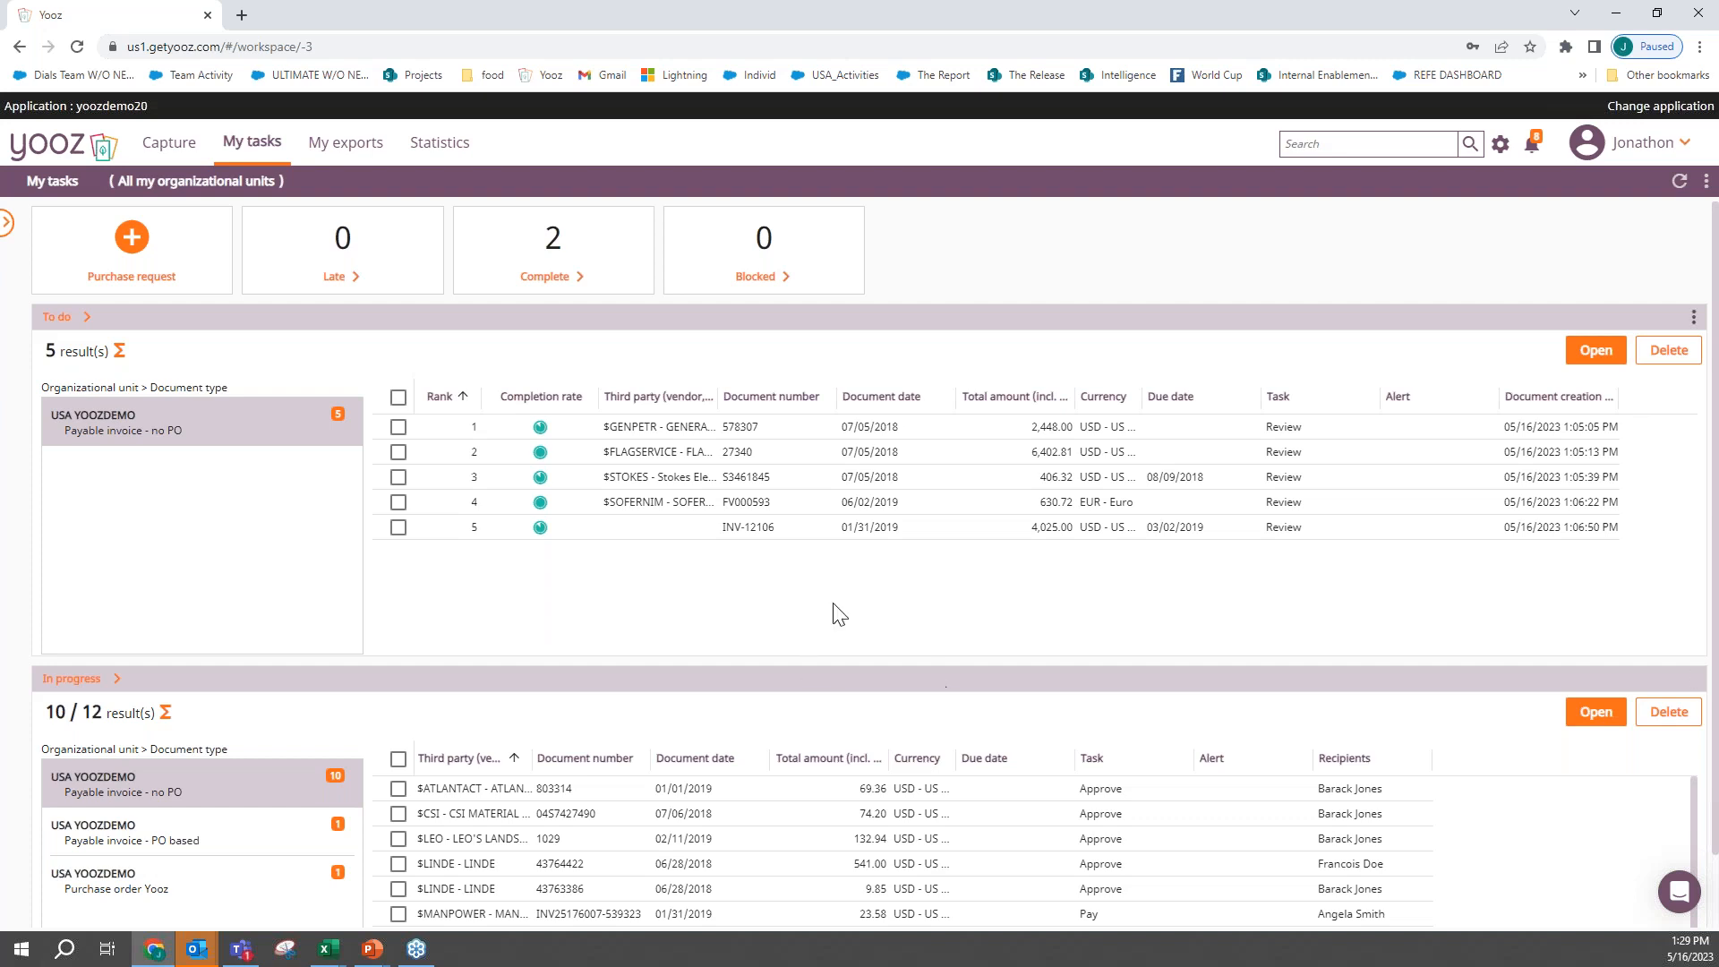
- Open the General Petroleum invoice from the to-do list and bring its scanned line items into view
left_click(631, 438)
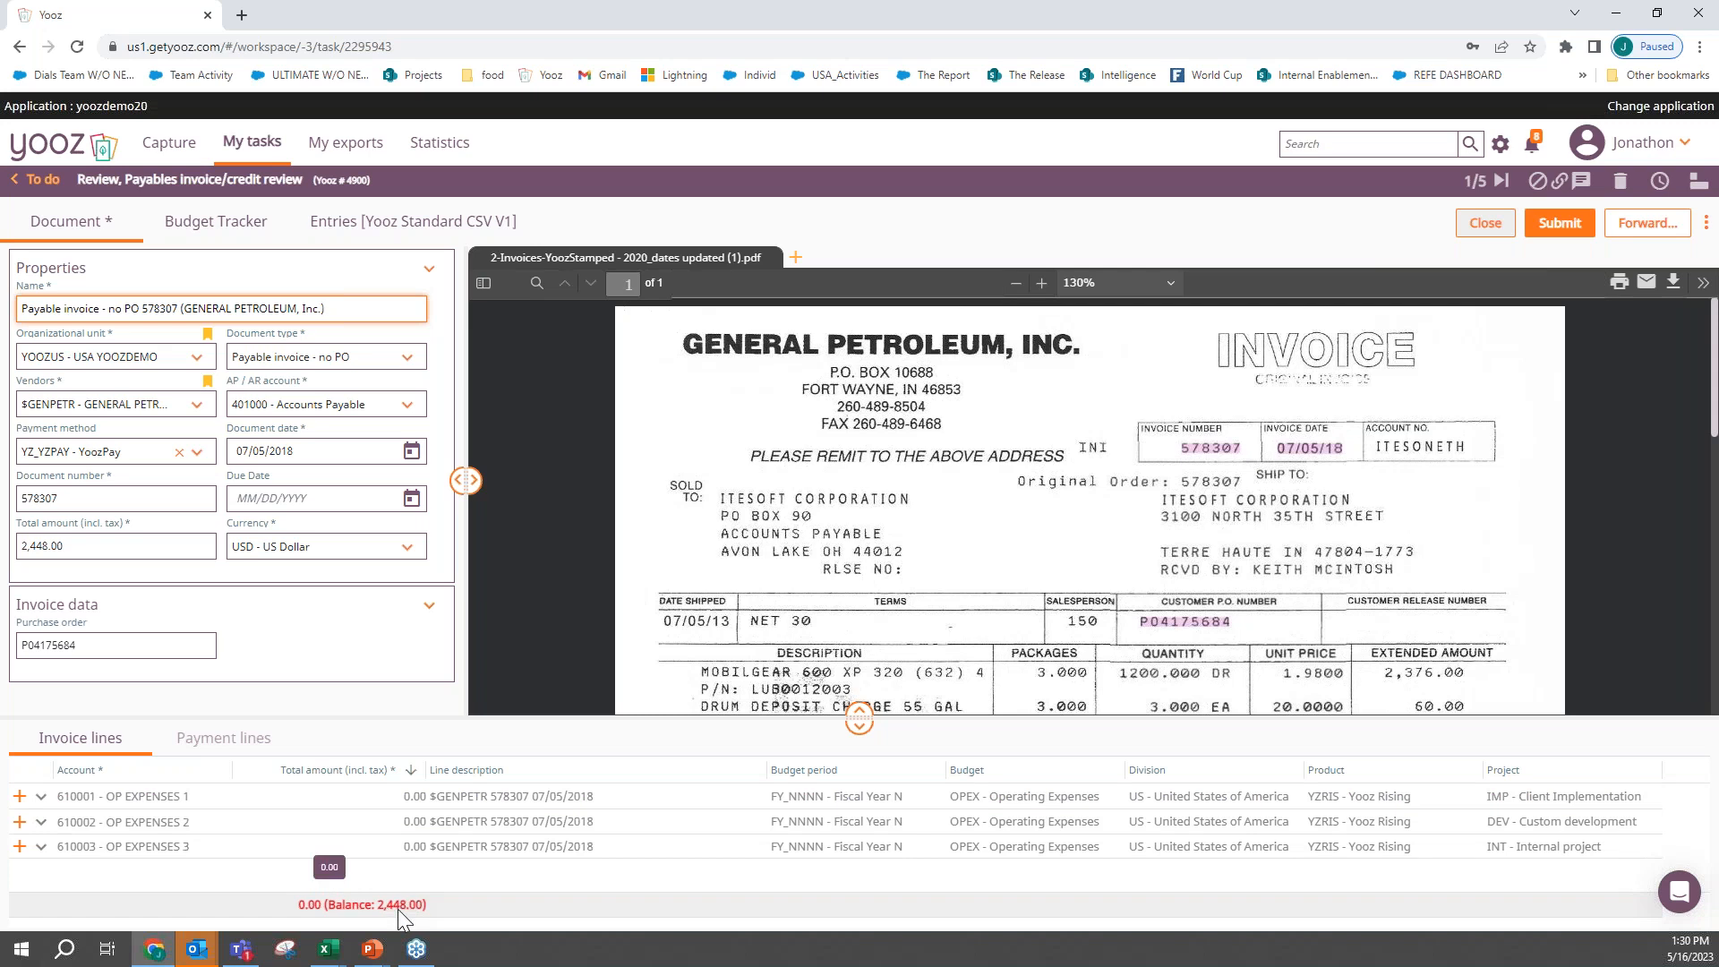
scroll(1077, 479, "down", 3)
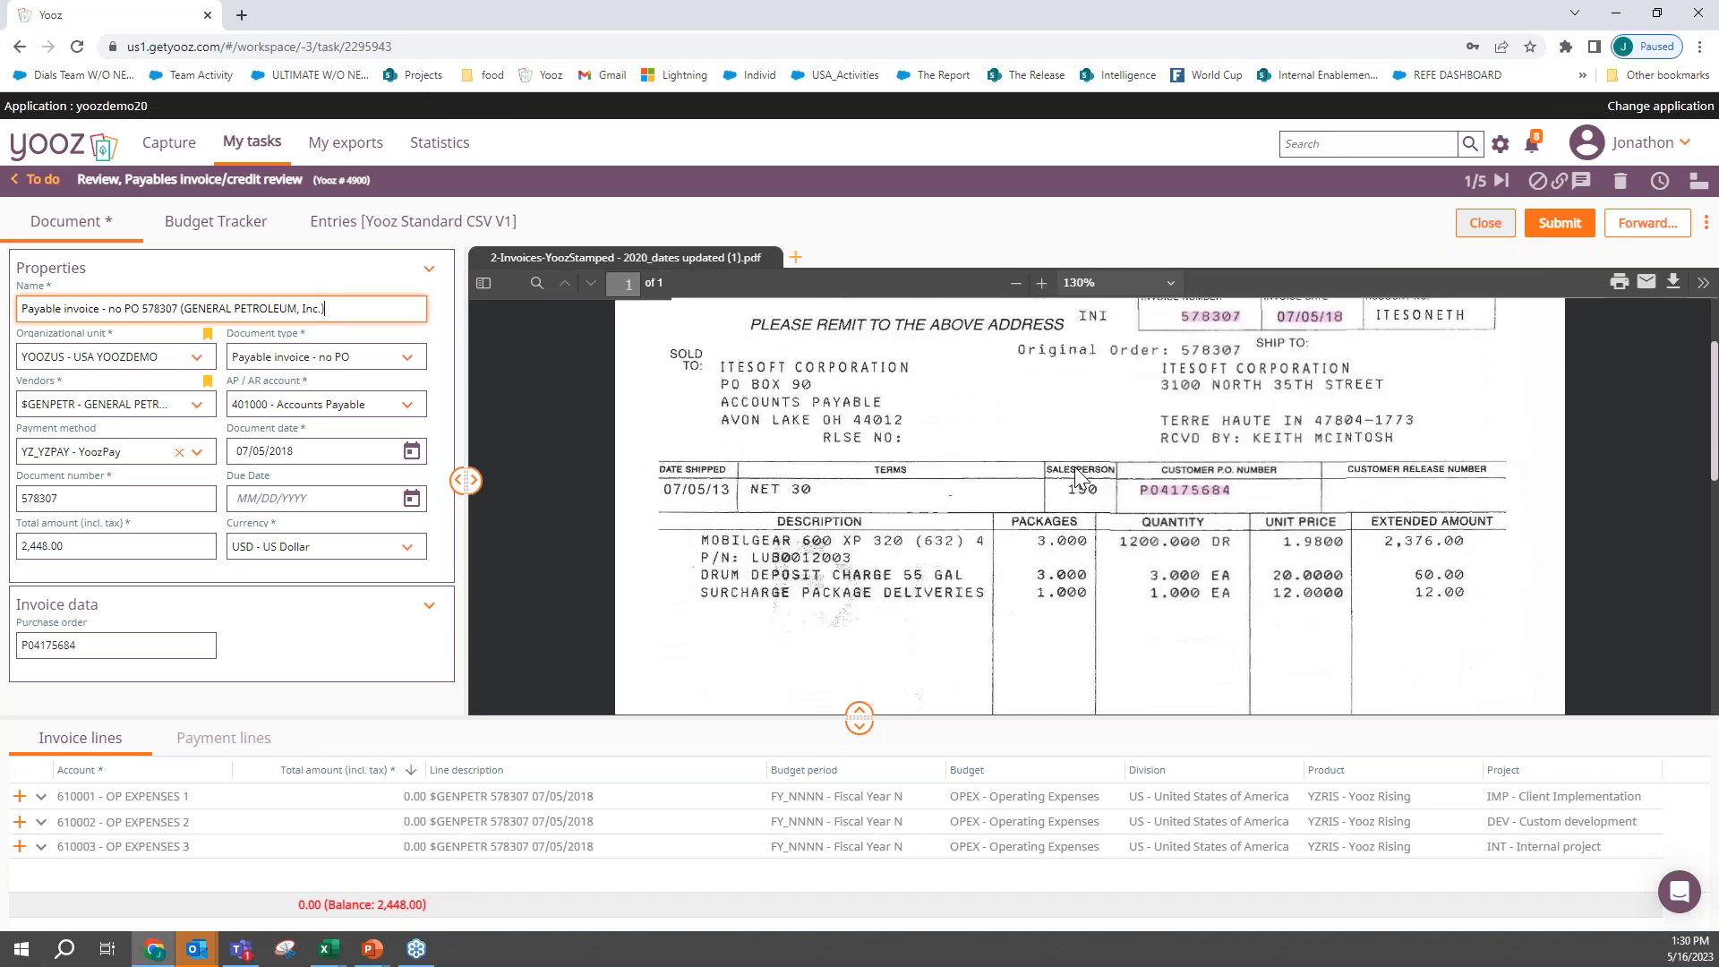
- Set the line amounts to 2,376.00 for 610001 - OP EXPENSES 1 and 12.00 for 610002 - OP EXPENSES 2
left_click(328, 791)
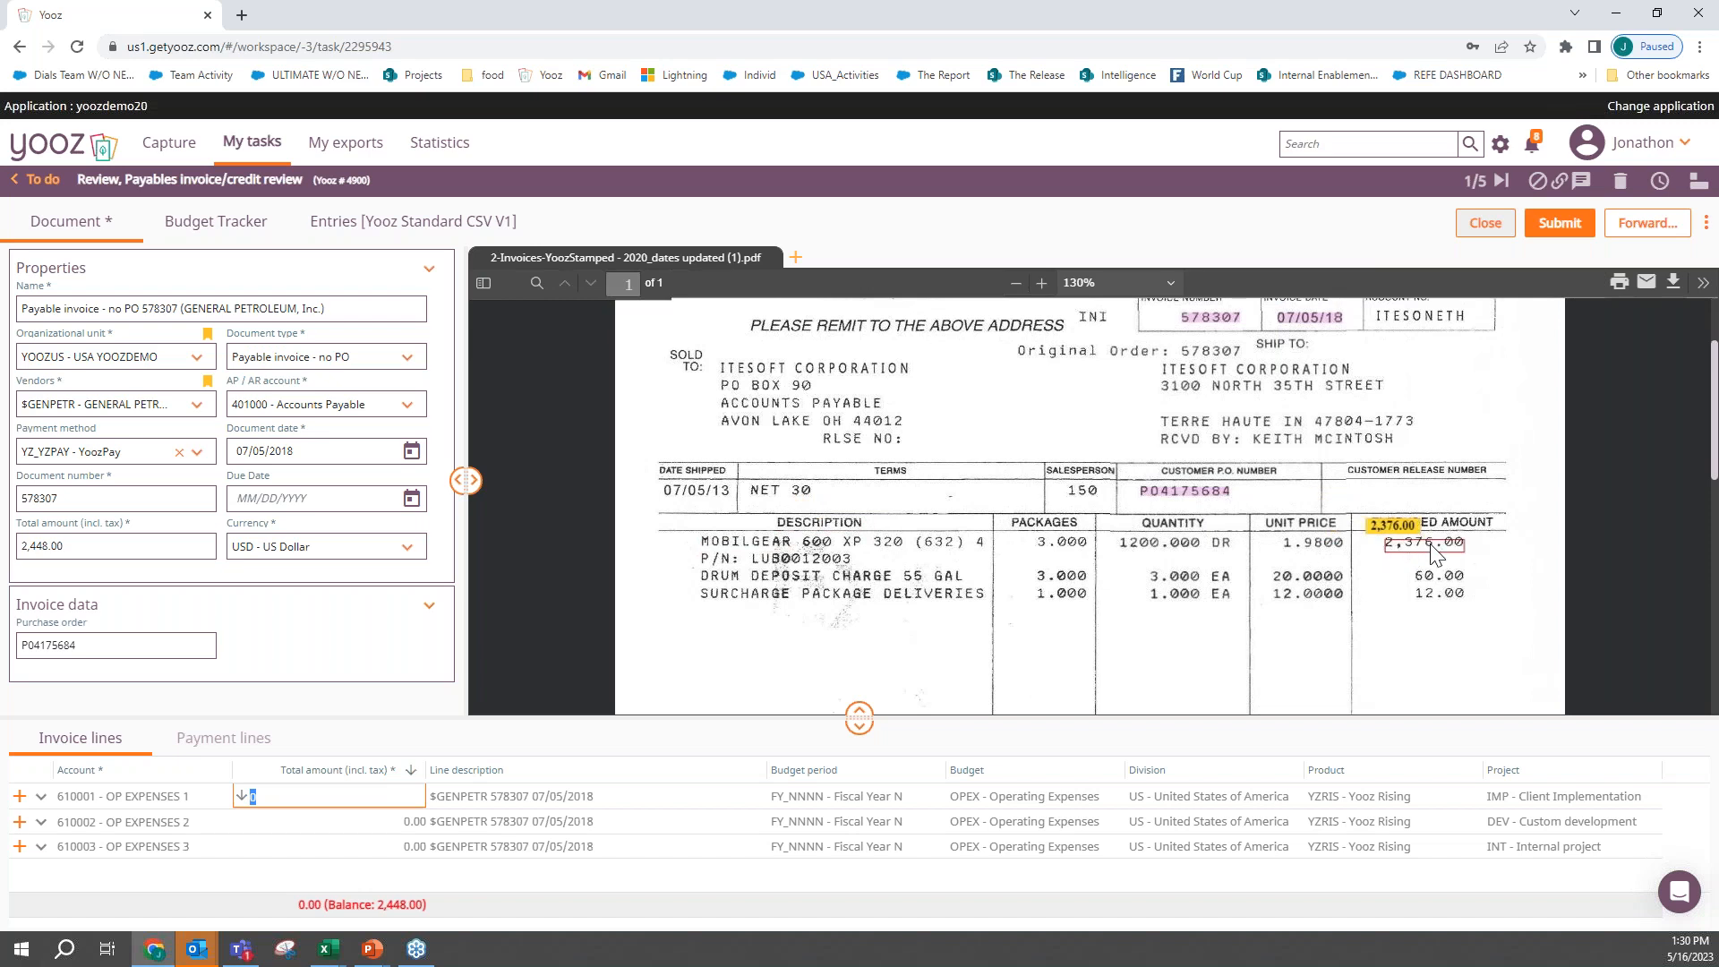
type("2376")
key("Return")
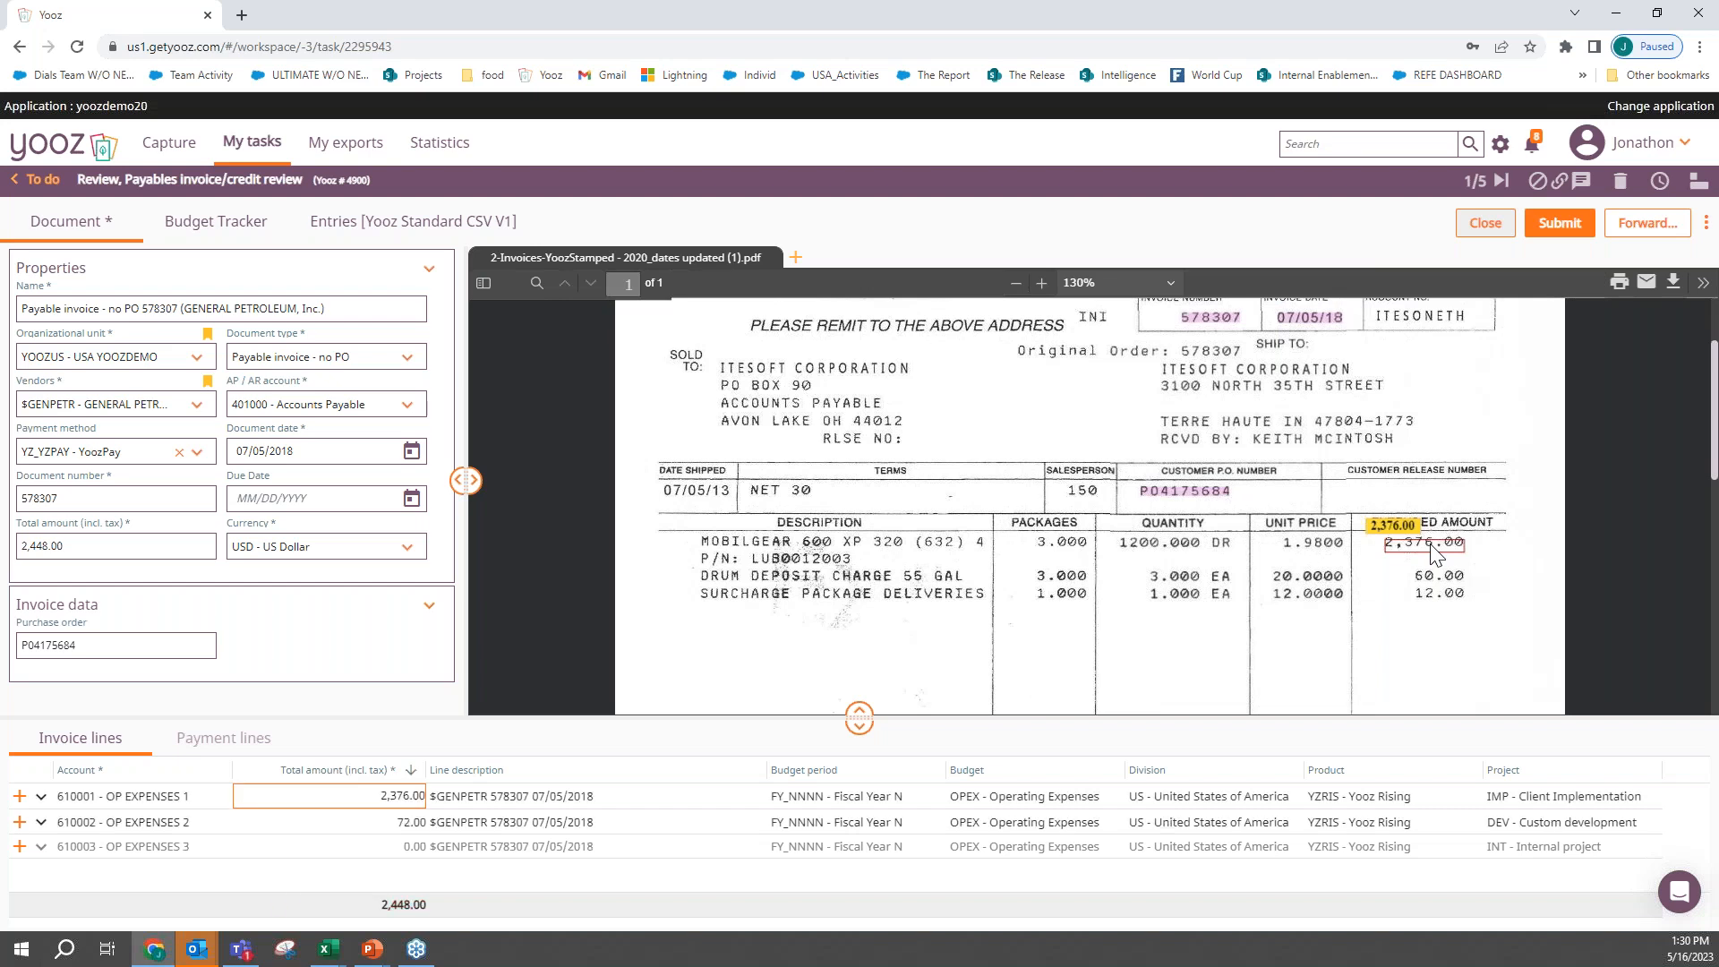
left_click(357, 831)
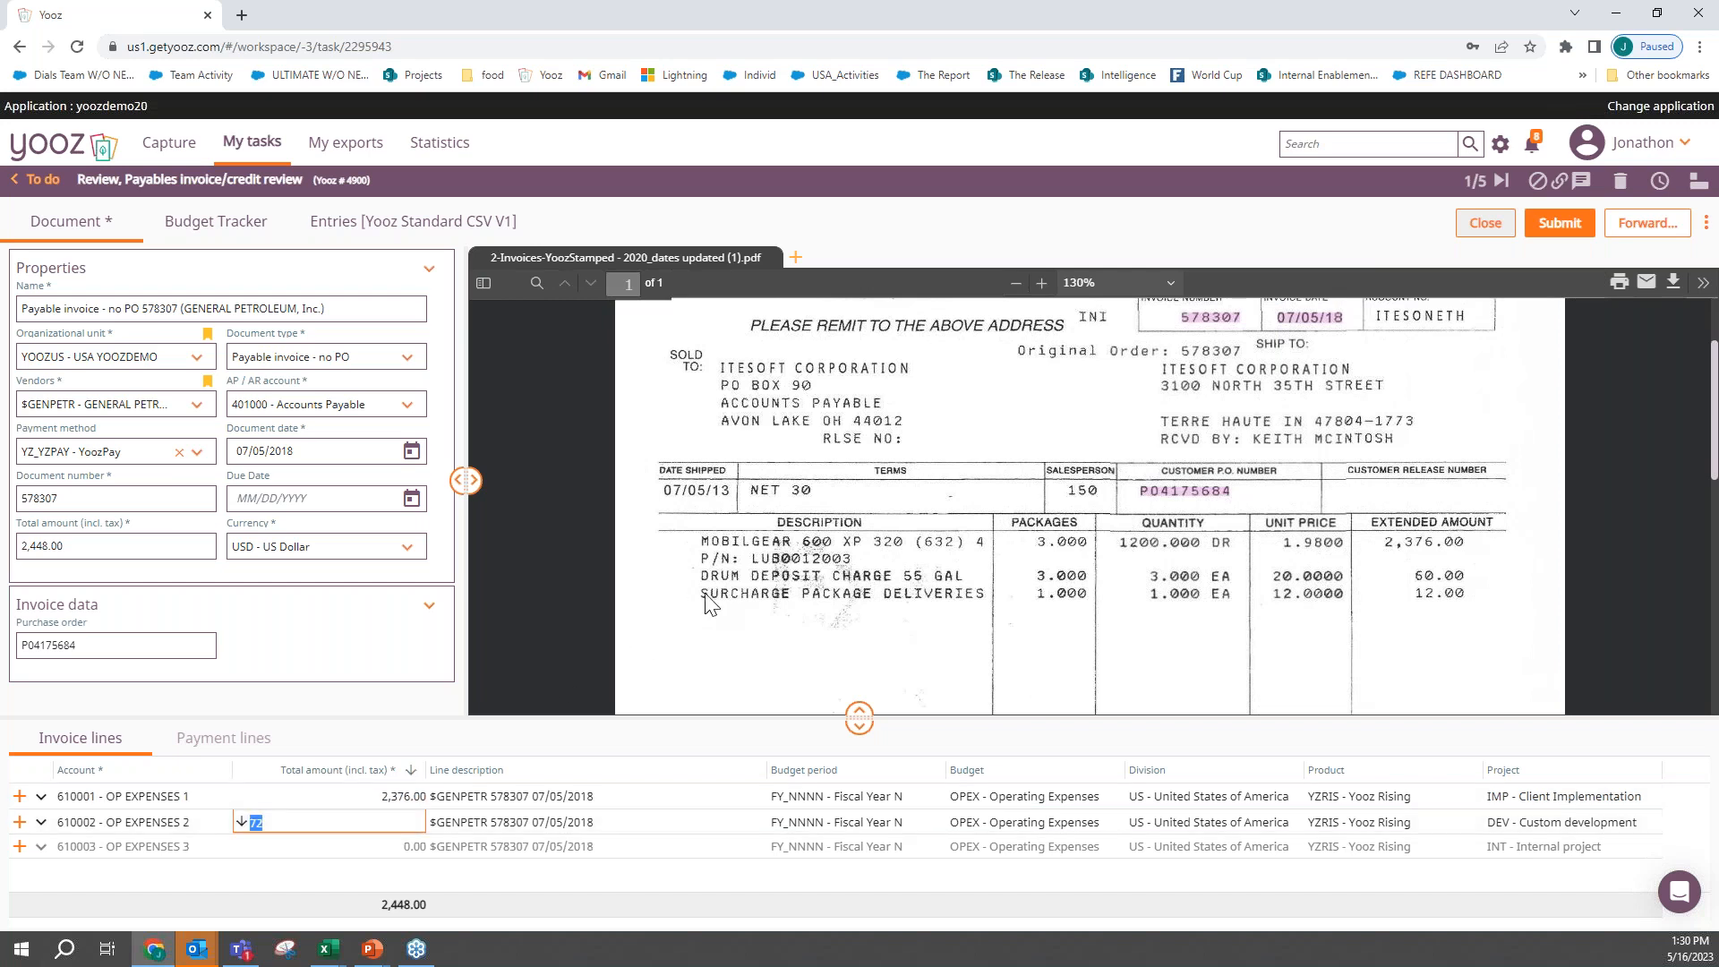
left_click(1439, 597)
key("Return")
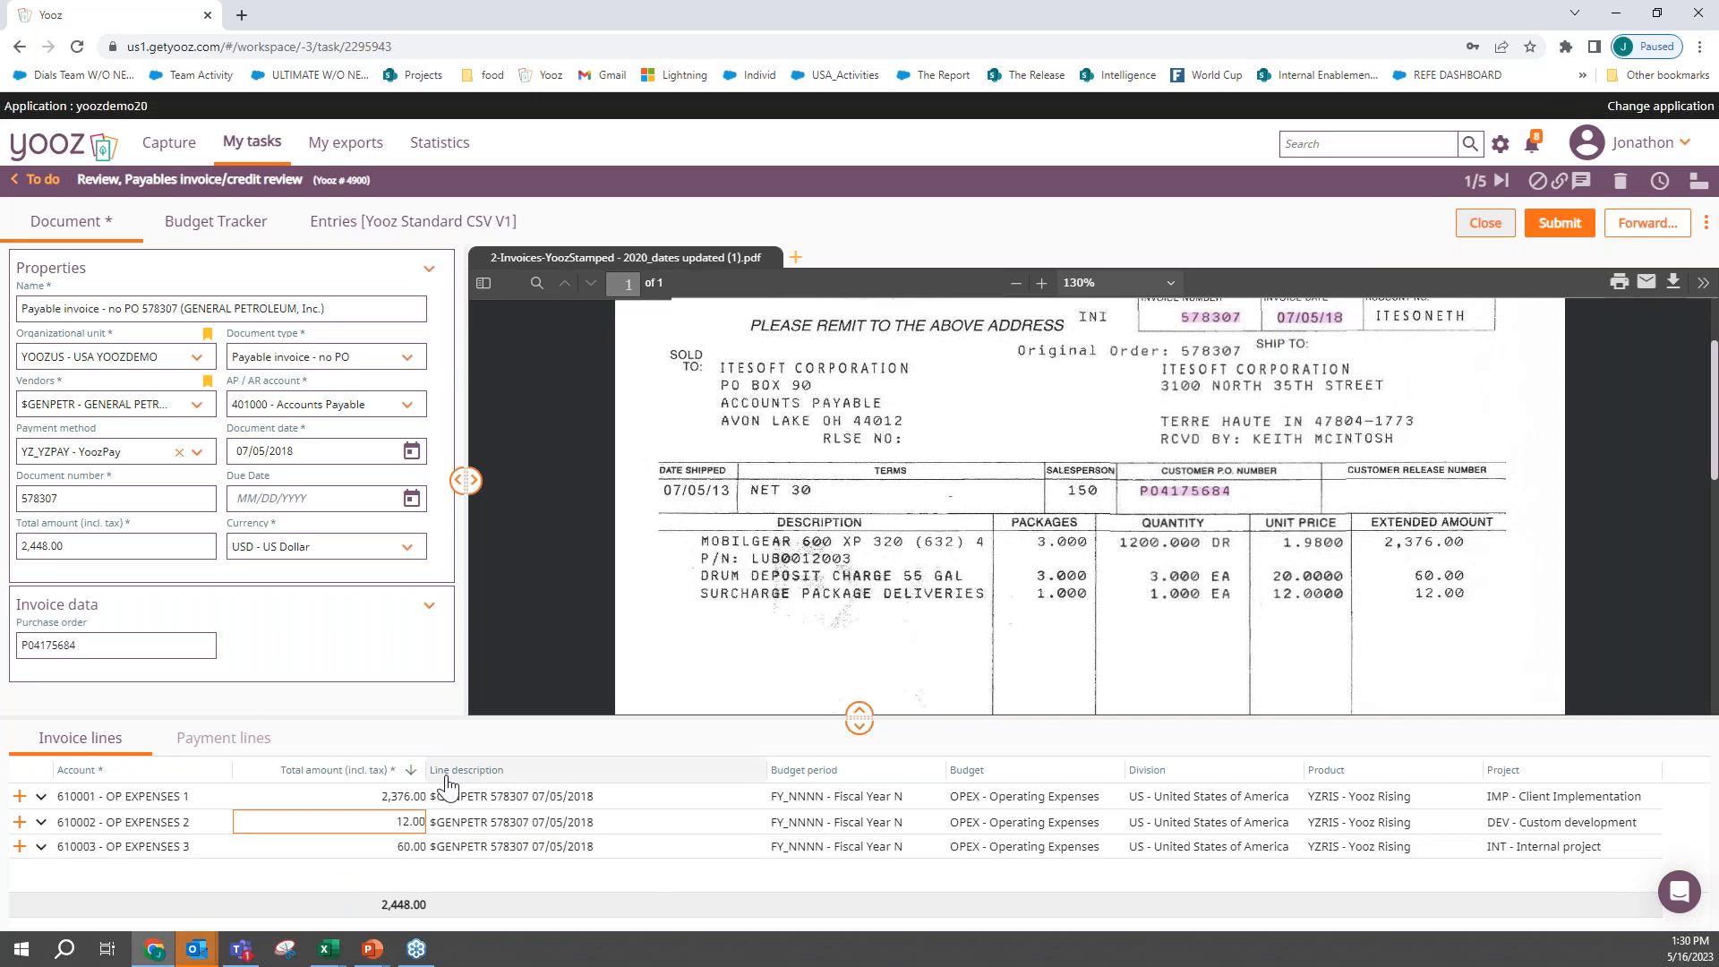
- Set the OP EXPENSES 1 amount to =2448/3 and copy the resulting amount to all following invoice lines
left_click(336, 796)
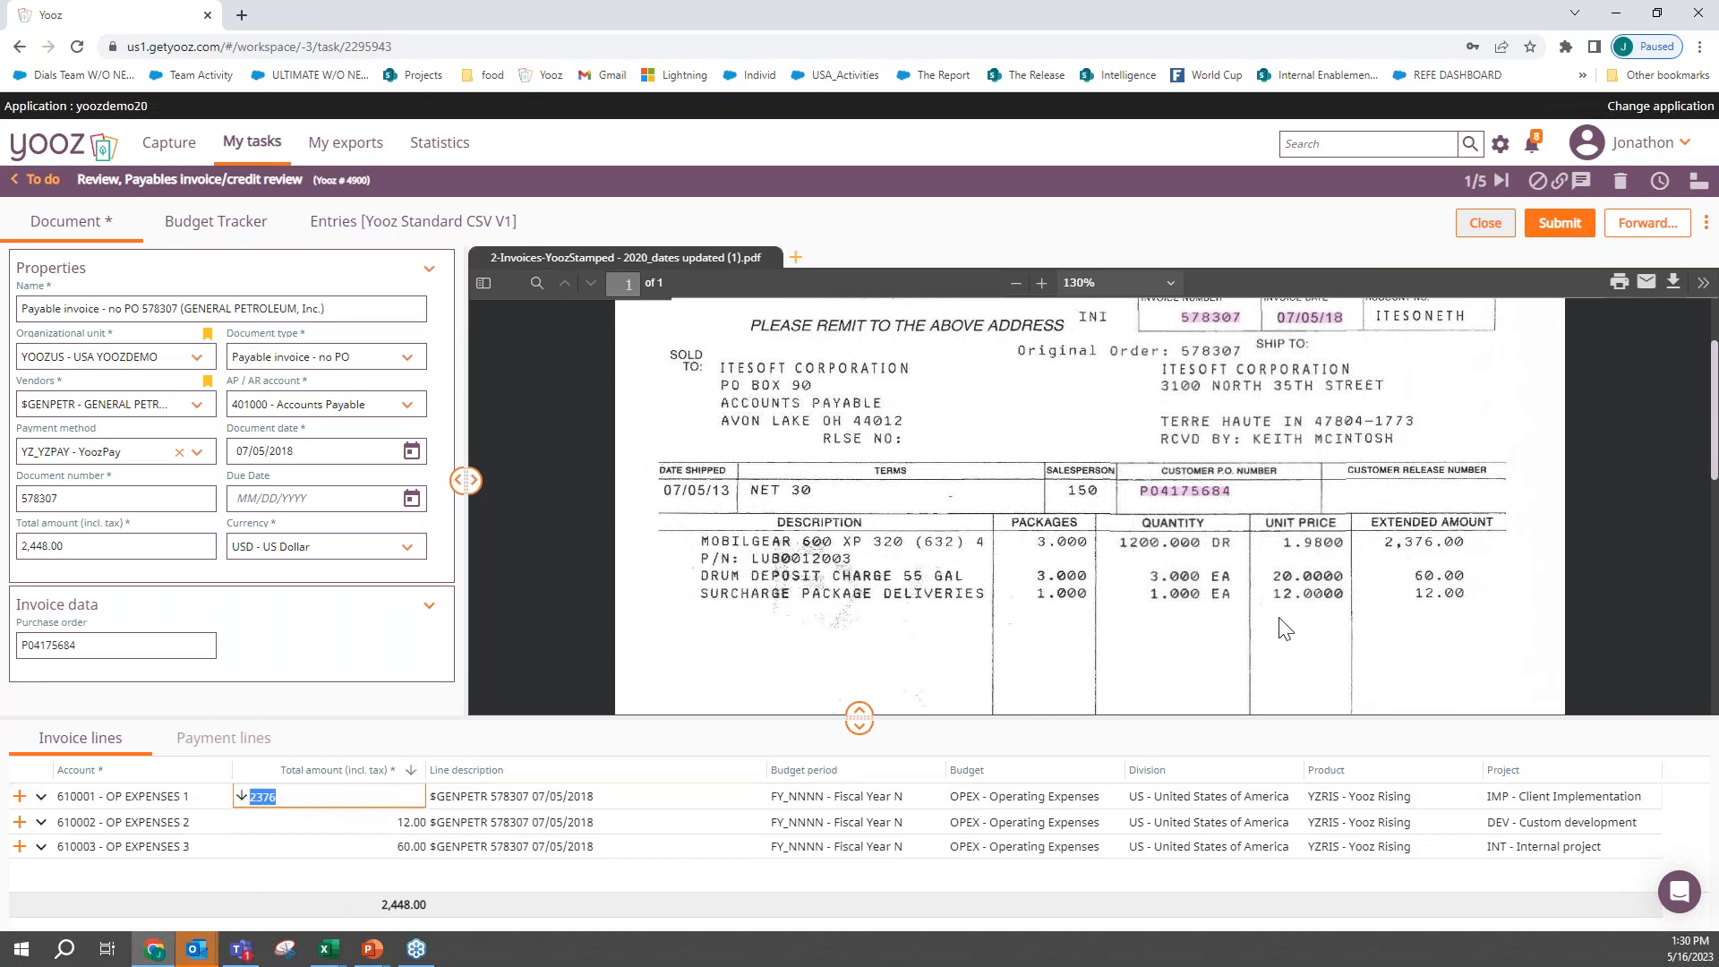
scroll(1284, 629, "down", 3)
left_click(1404, 596)
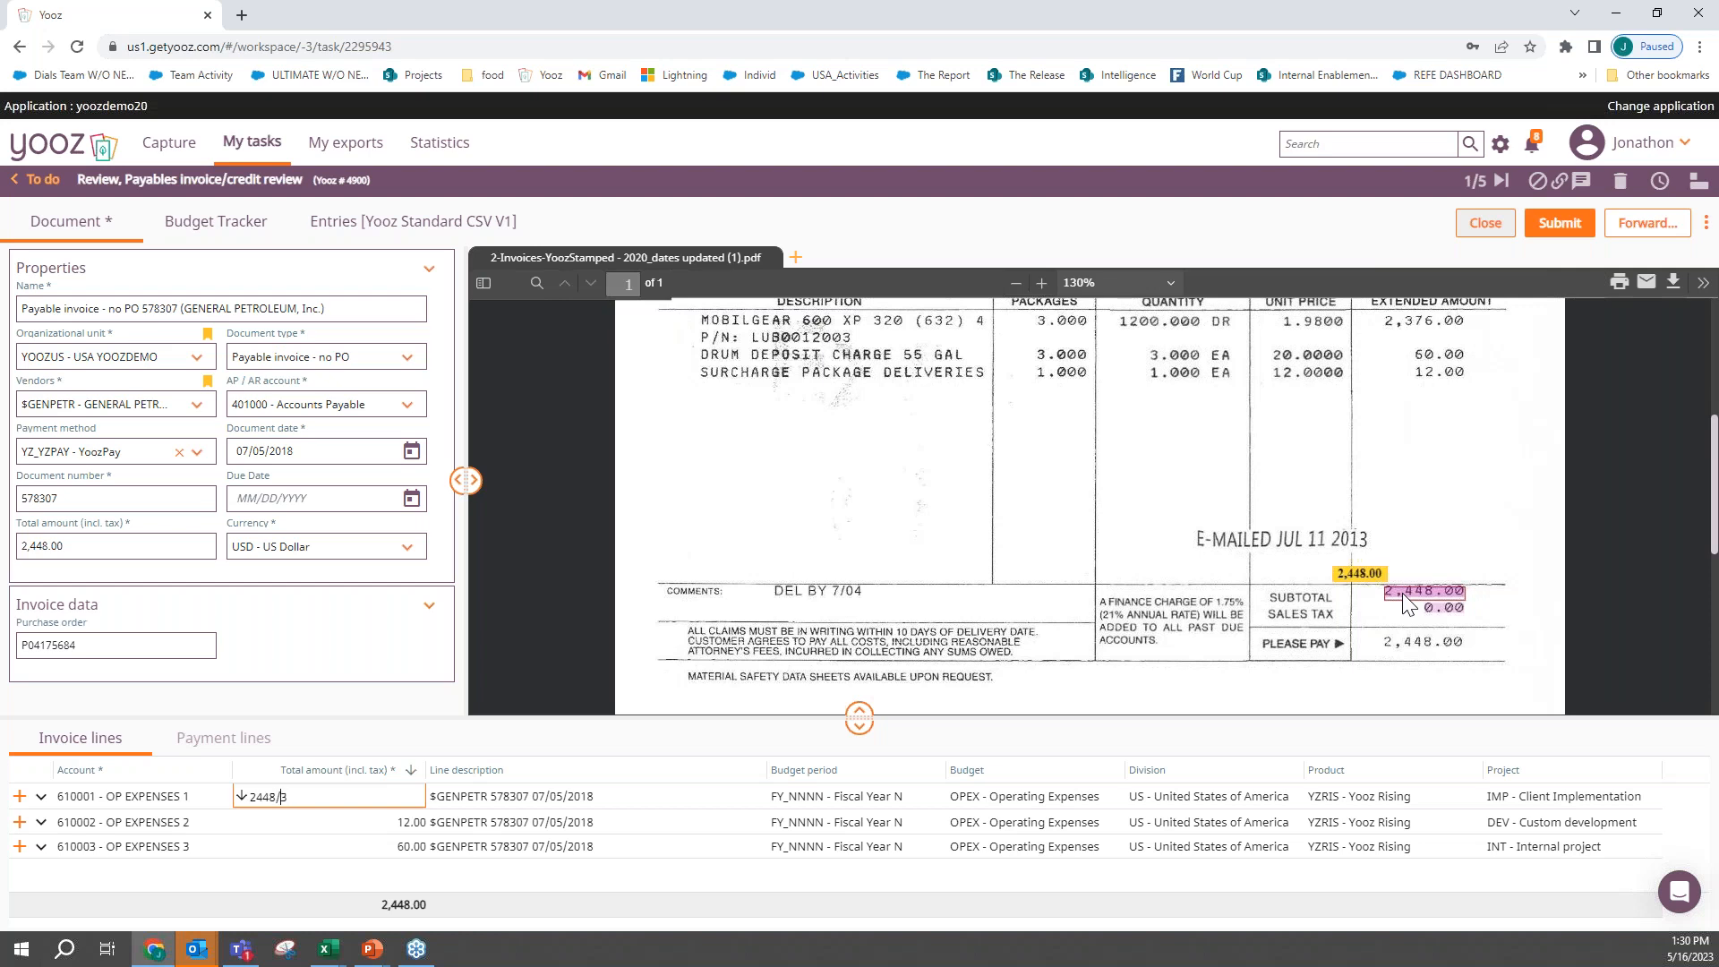
type("=")
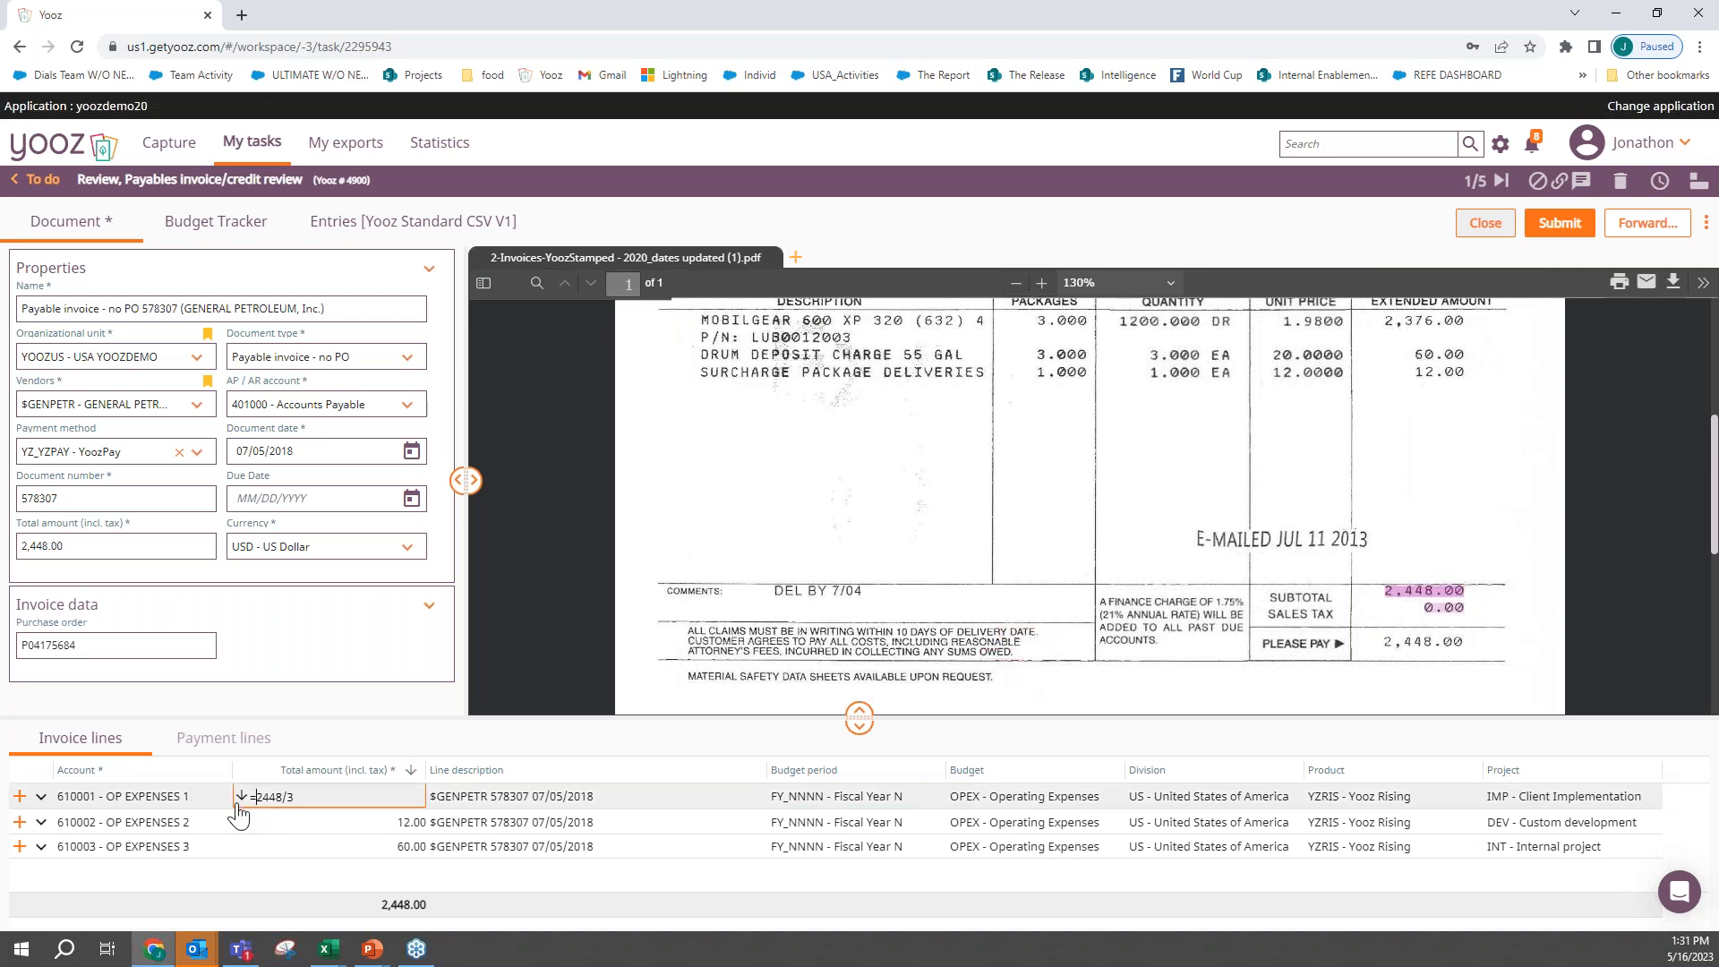
key("Return")
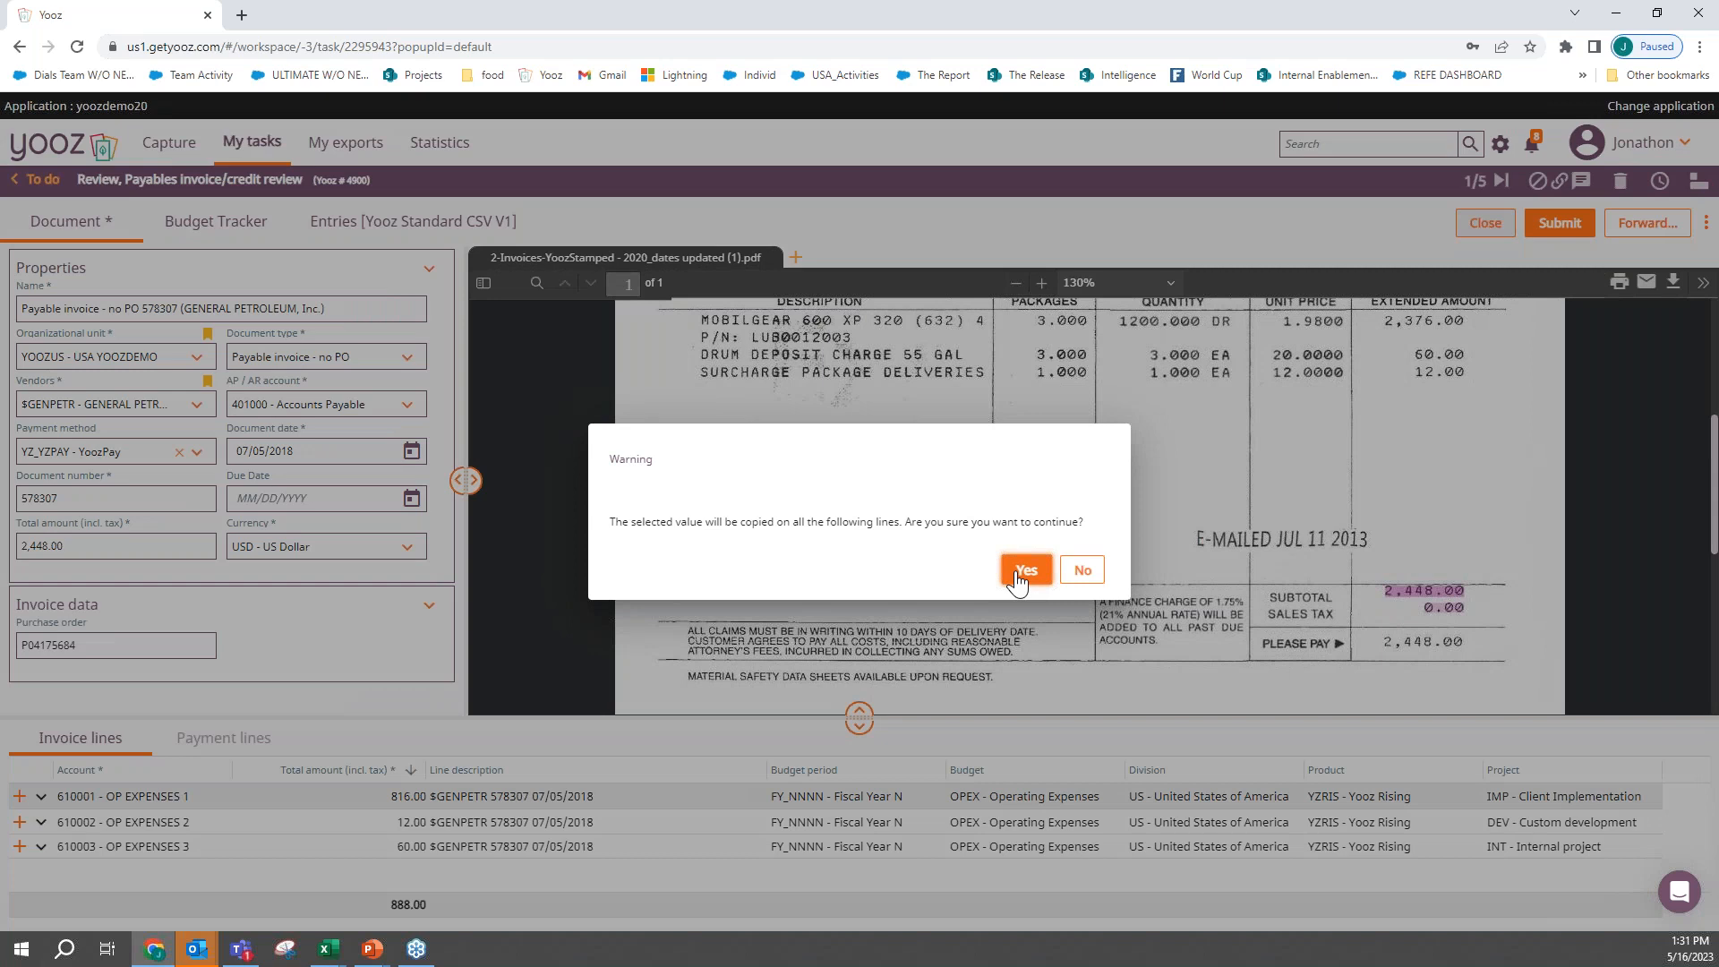
left_click(1025, 570)
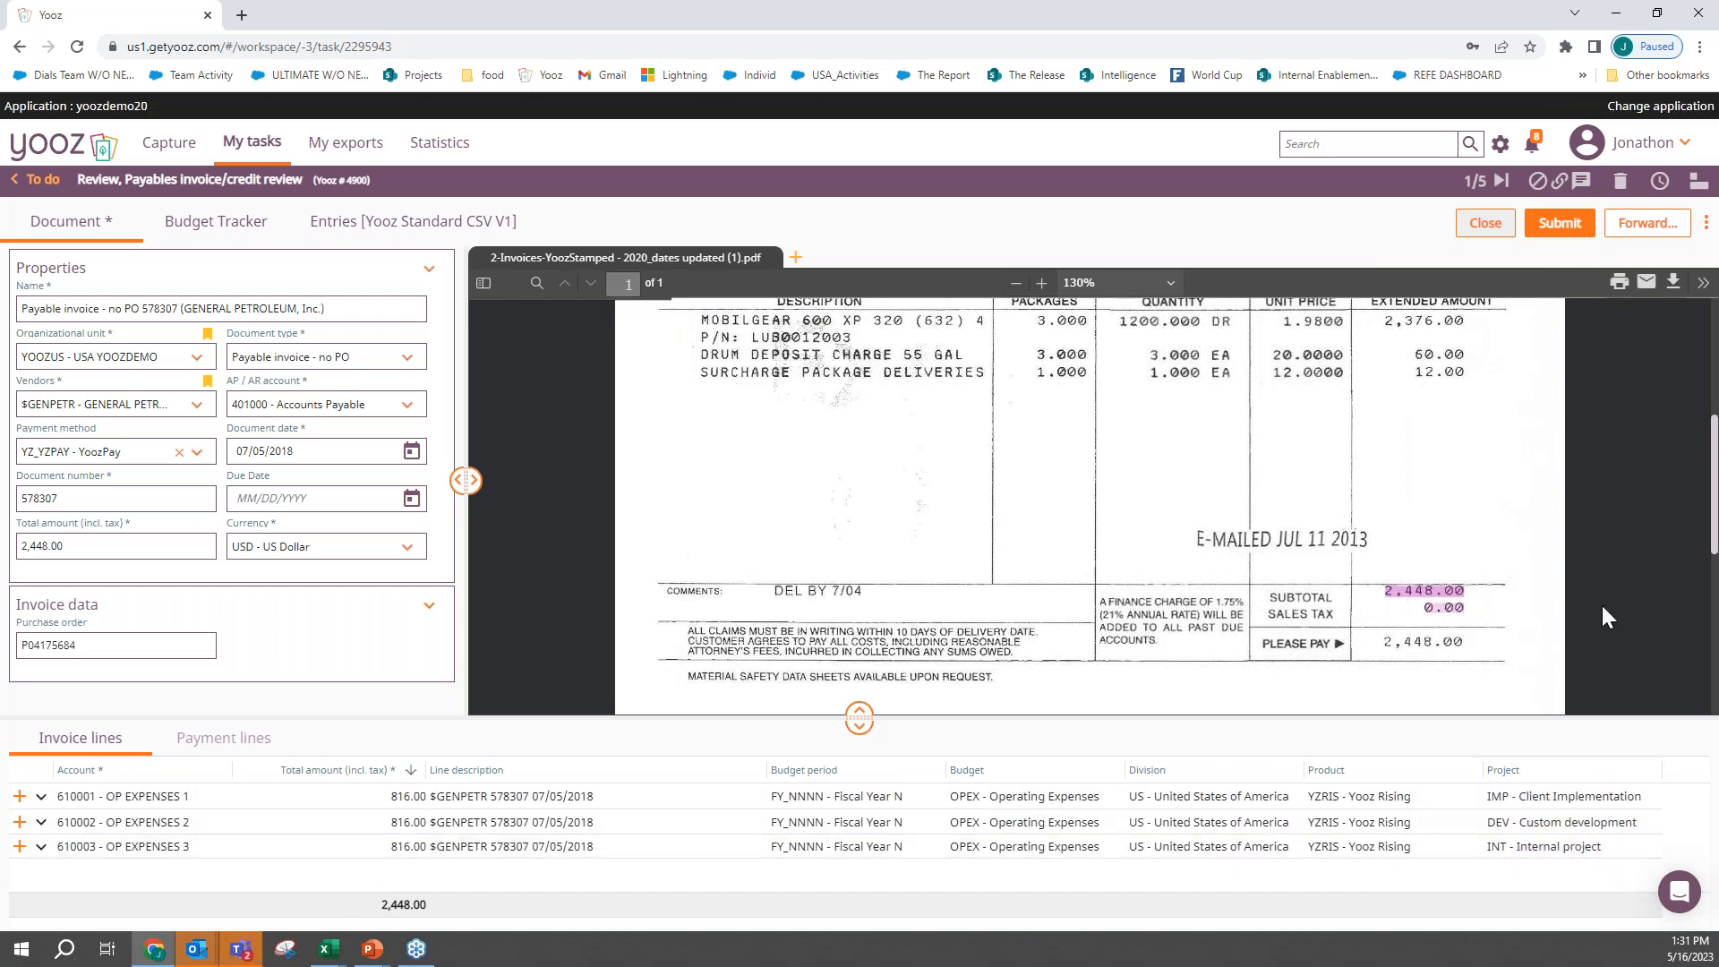
- Submit the General Petroleum invoice to its Approve task recipient without adding a comment
scroll(1603, 486, "up", 4)
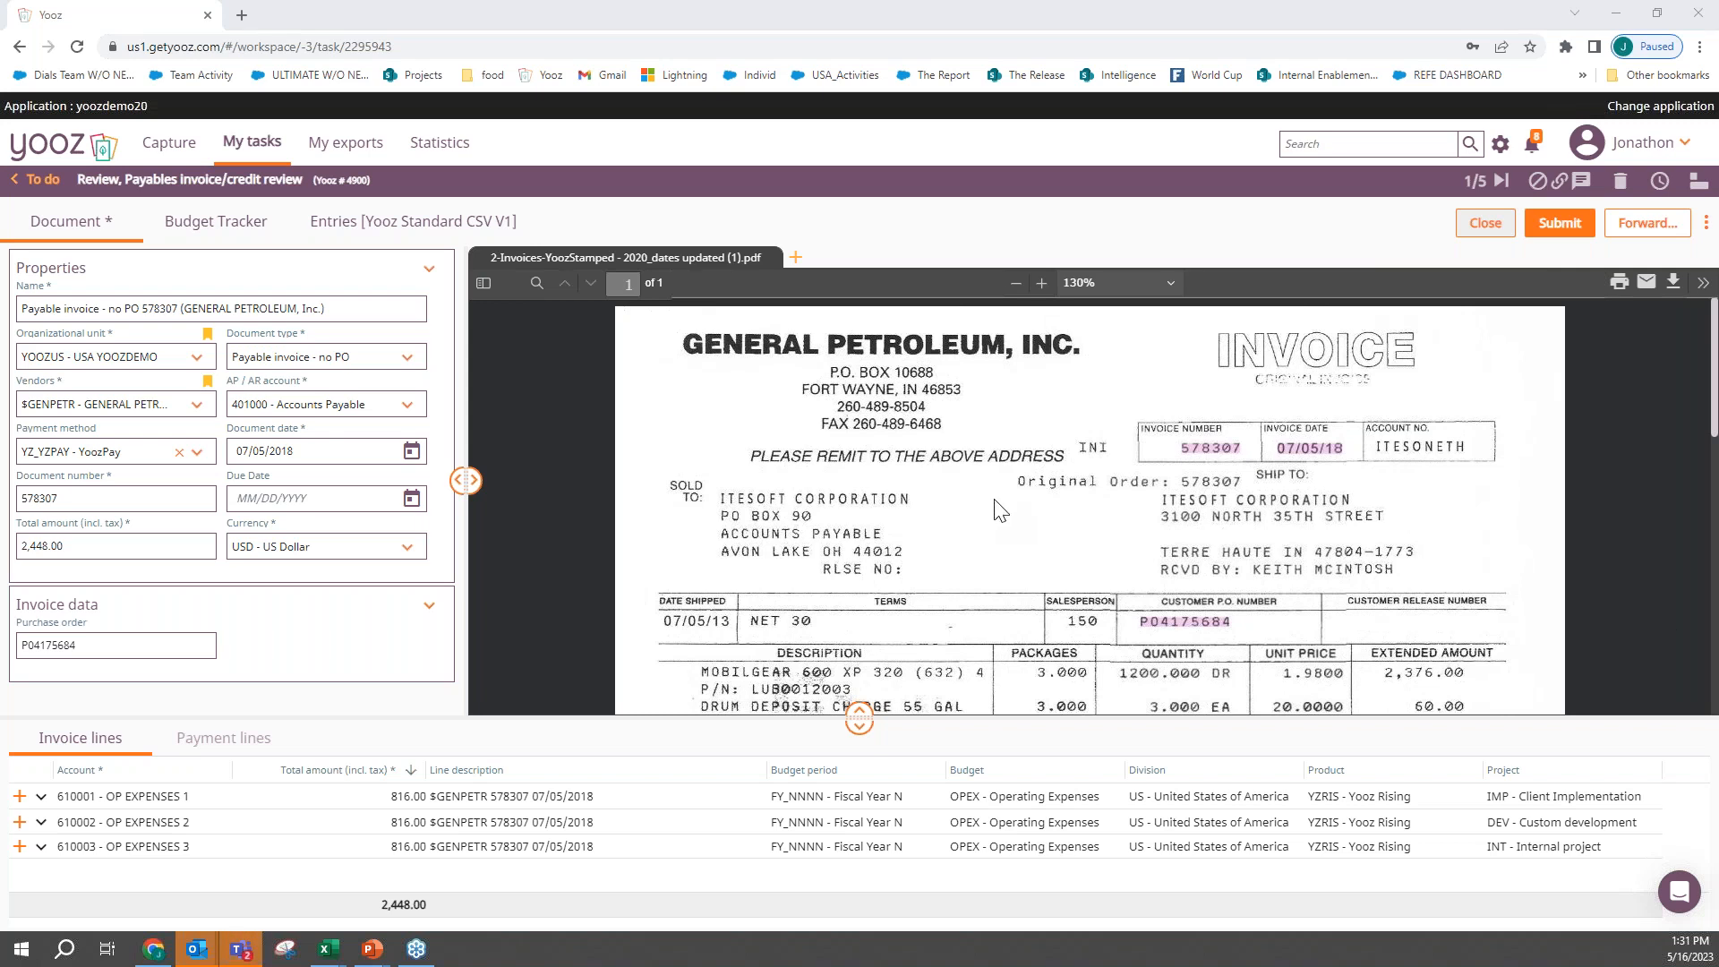
left_click(1566, 228)
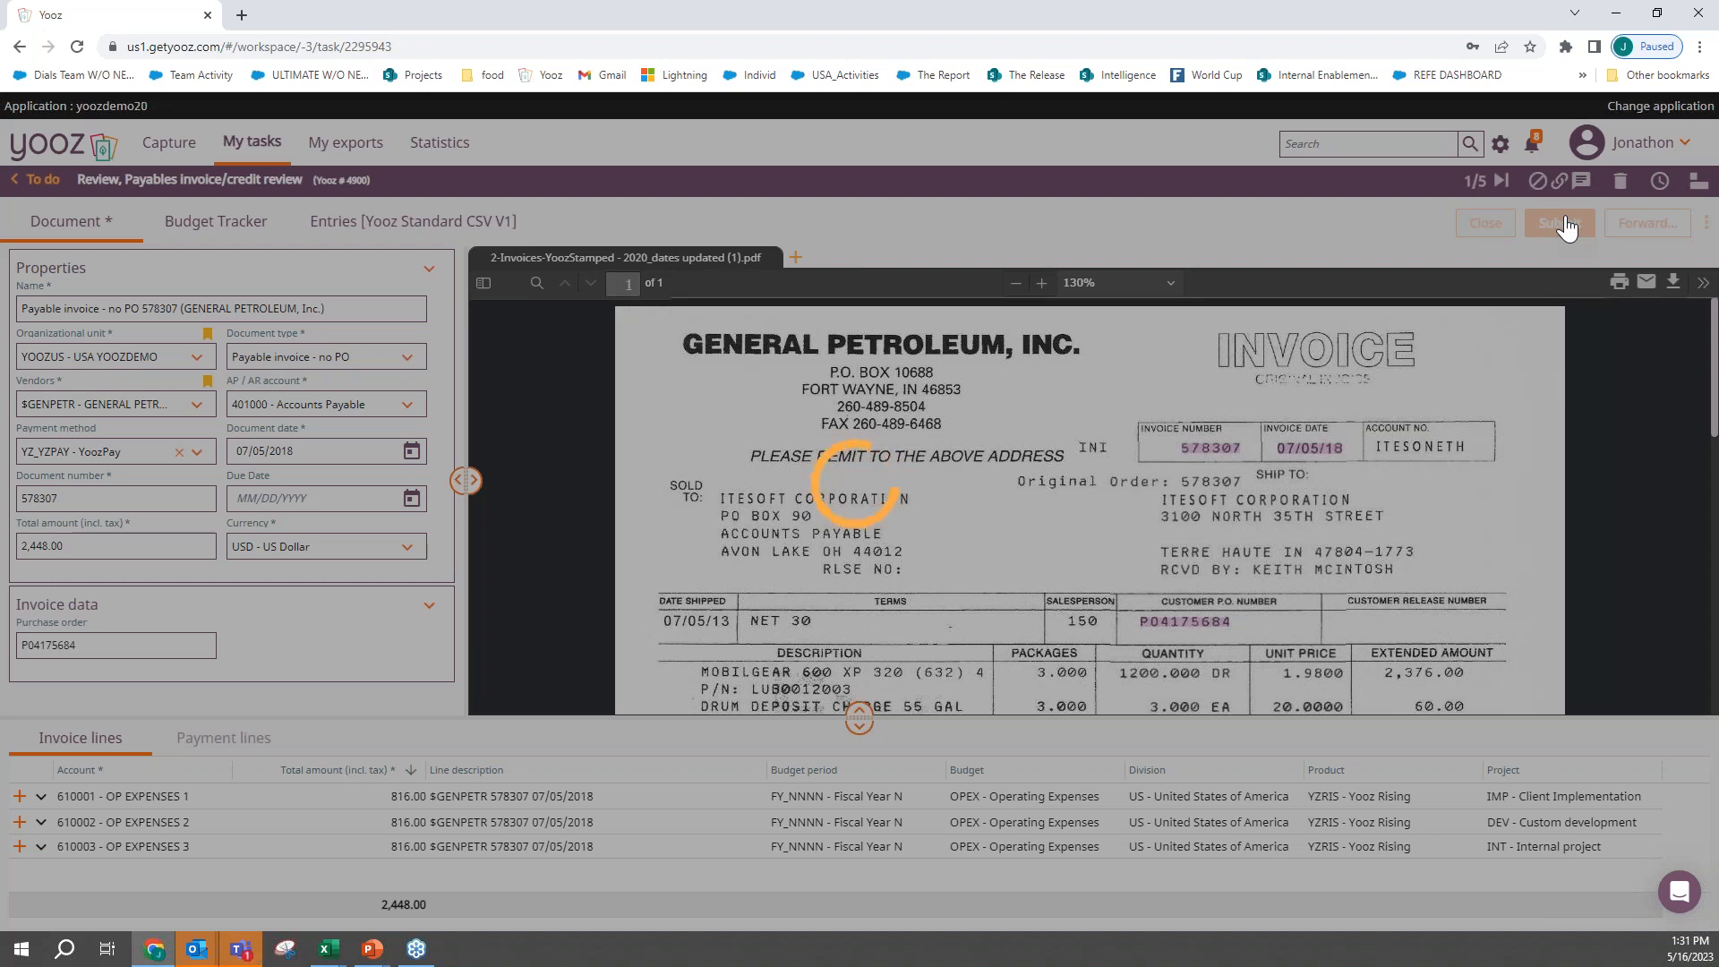
left_click(86, 49)
left_click(960, 146)
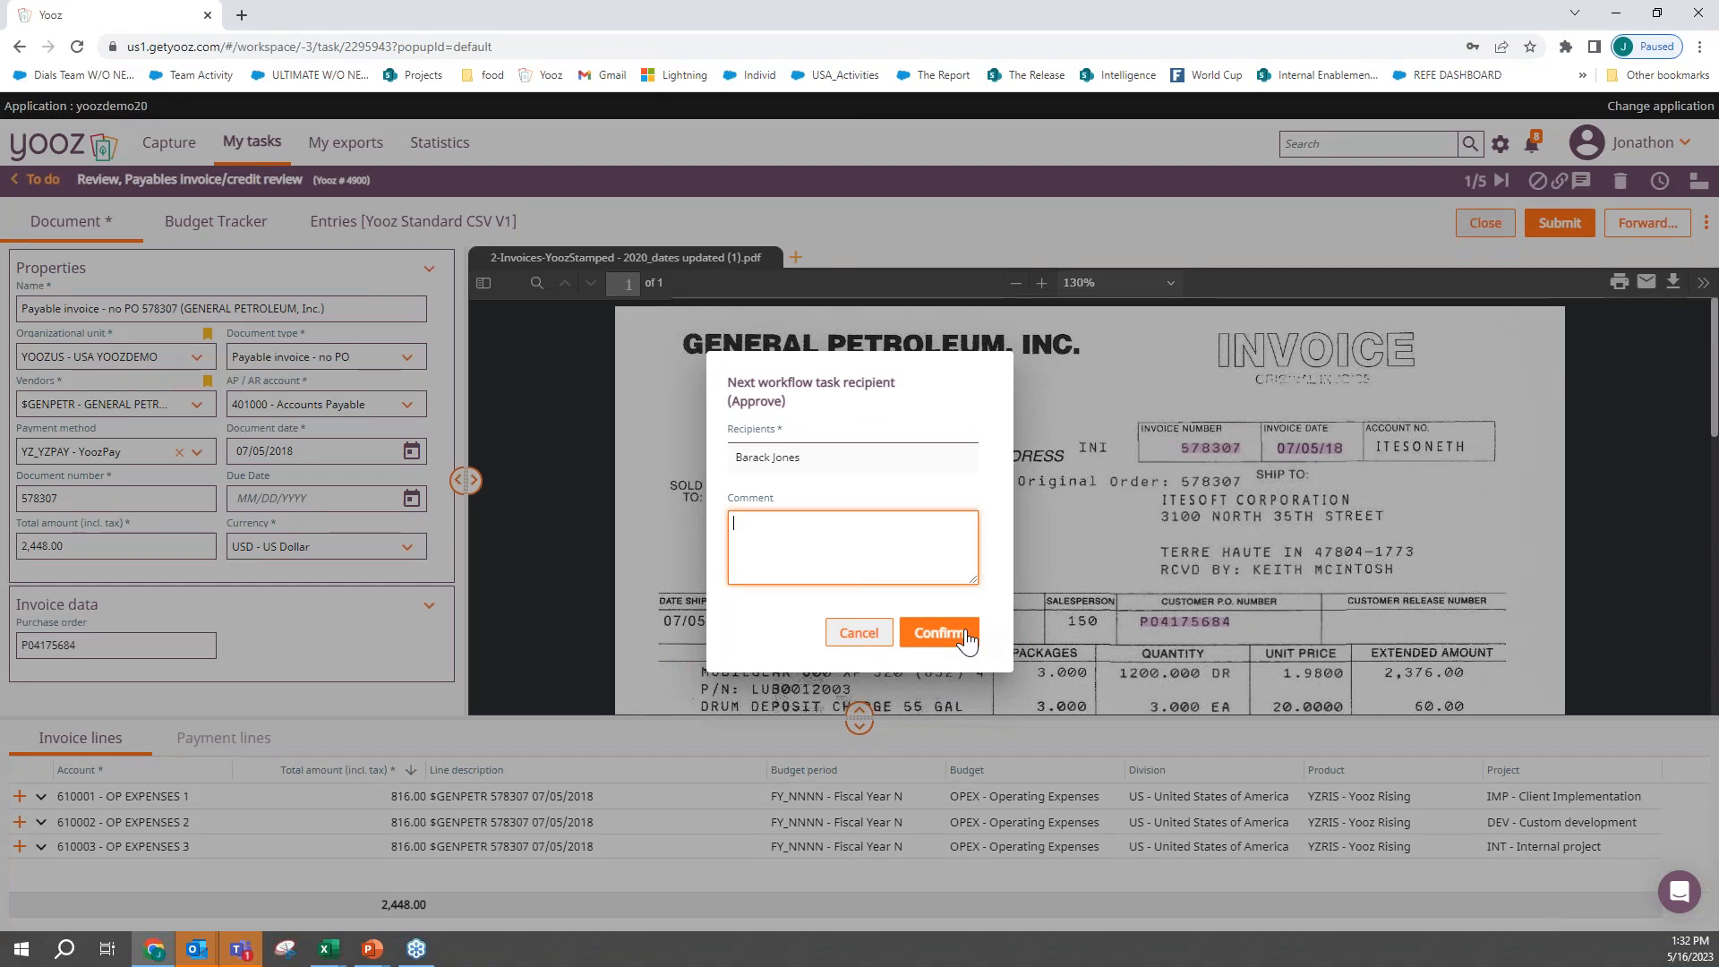
left_click(965, 634)
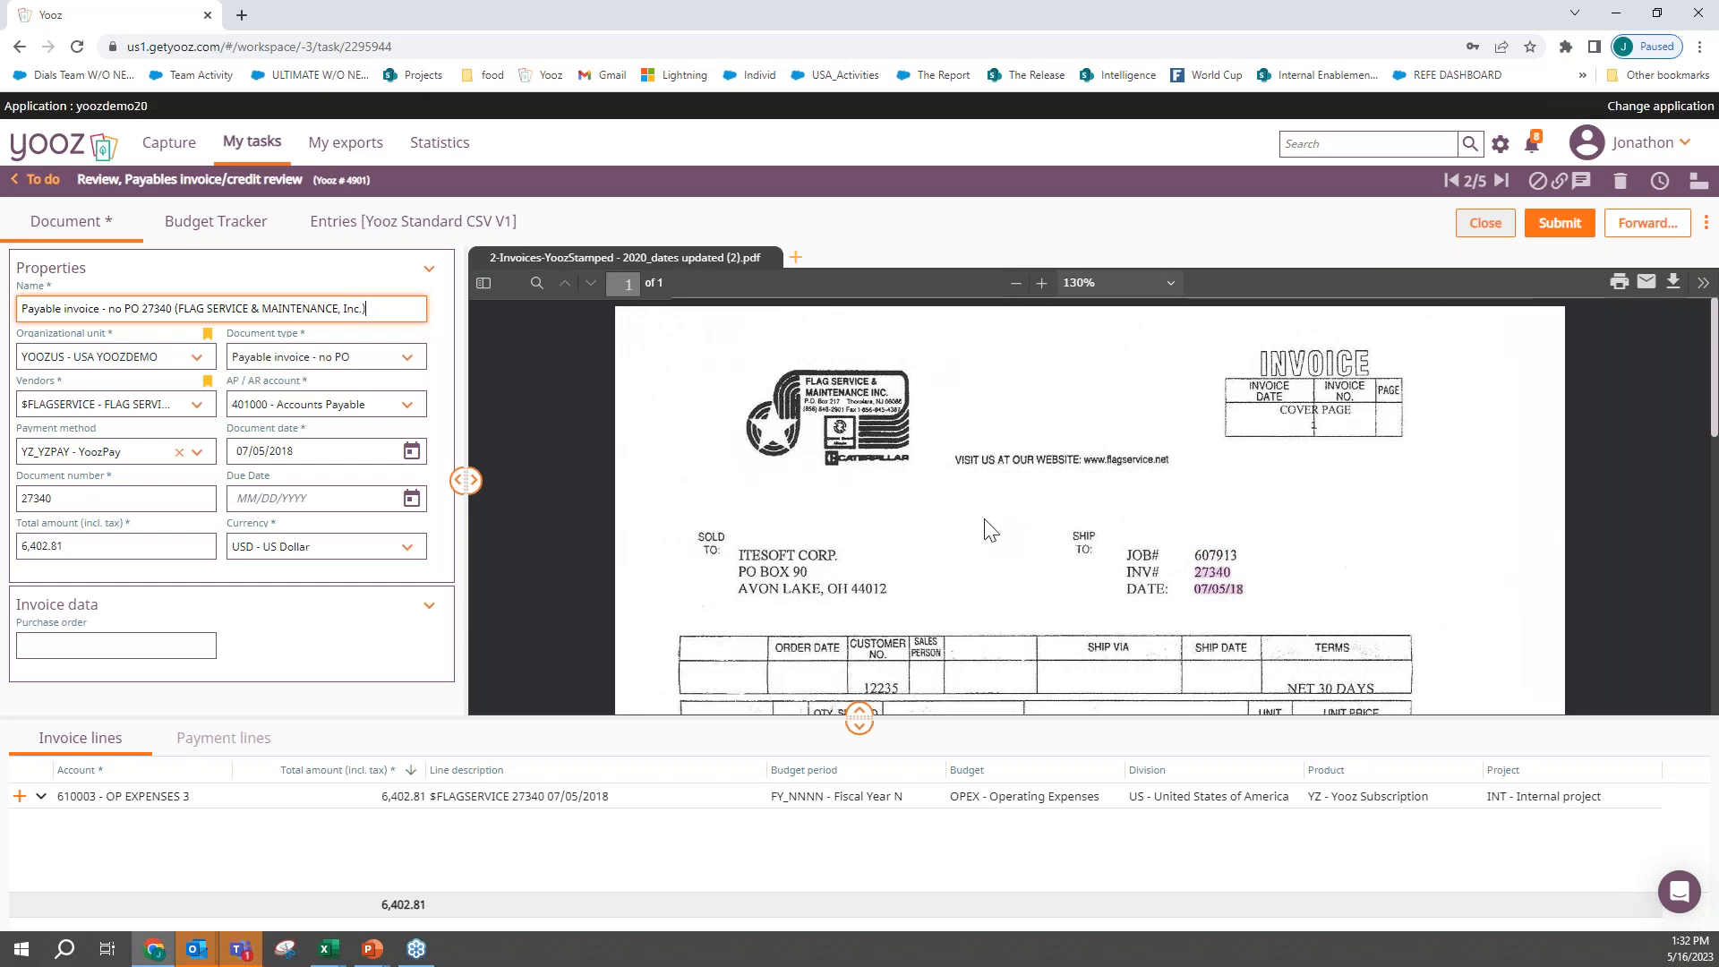
- Look over the Flag Service & Maintenance invoice scan and change the document layout to portrait display mode
scroll(990, 530, "down", 4)
scroll(989, 530, "up", 4)
left_click(1694, 184)
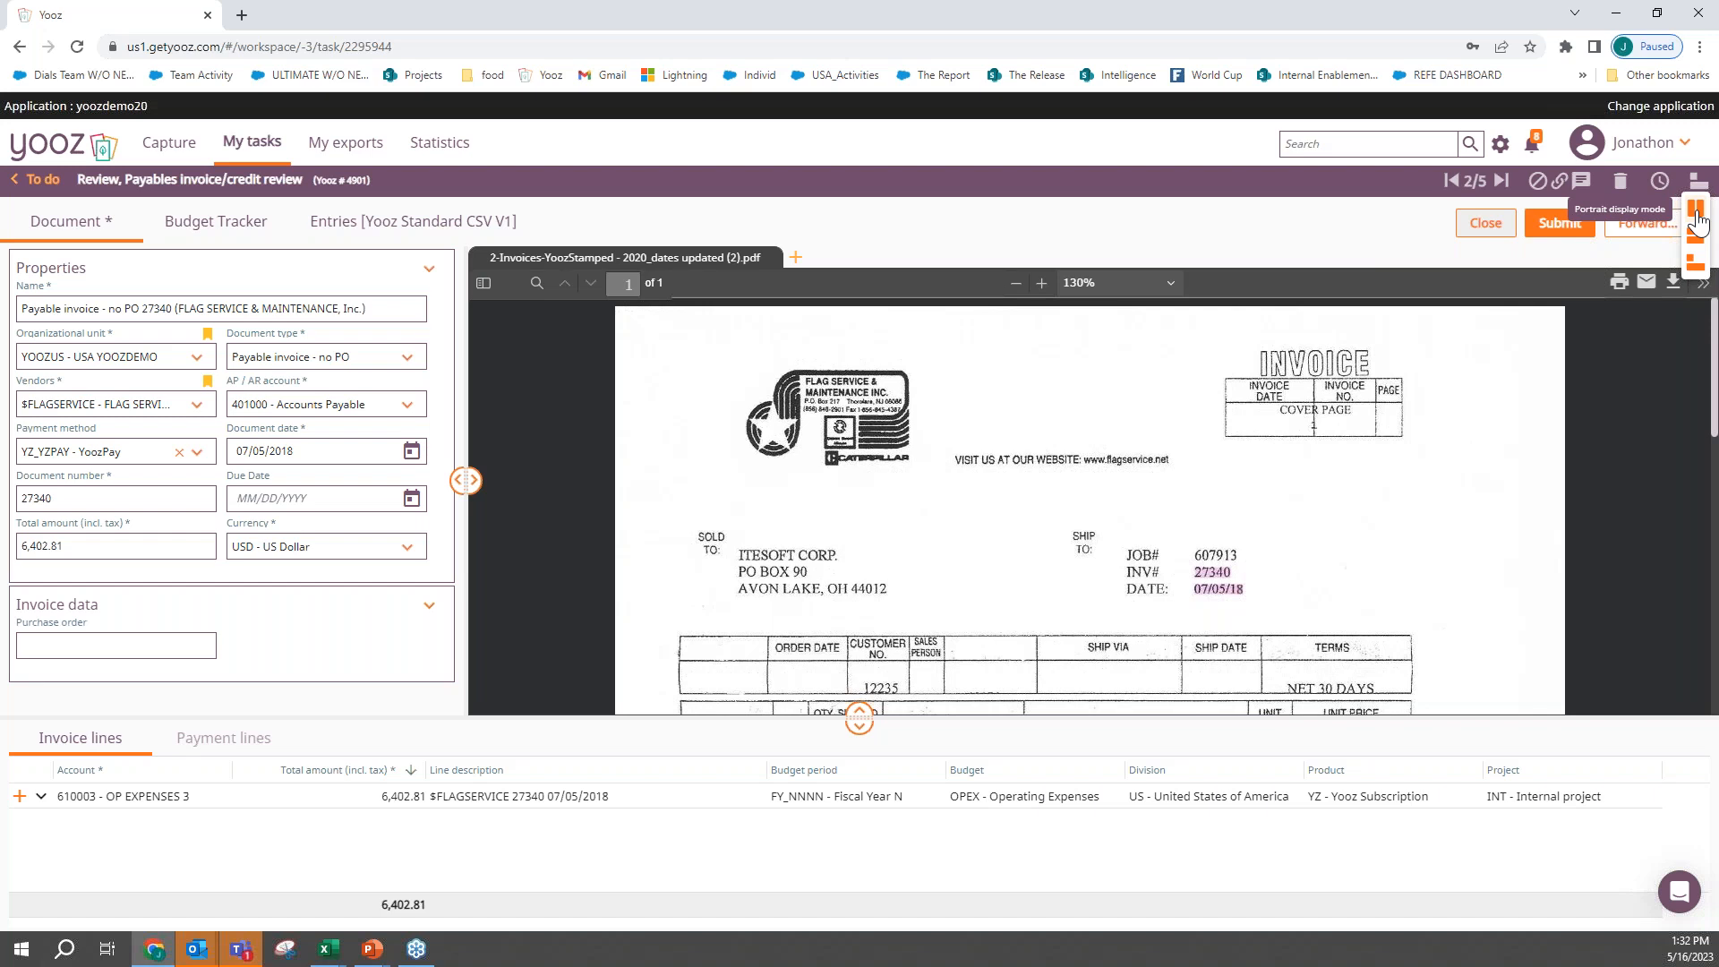
left_click(1697, 220)
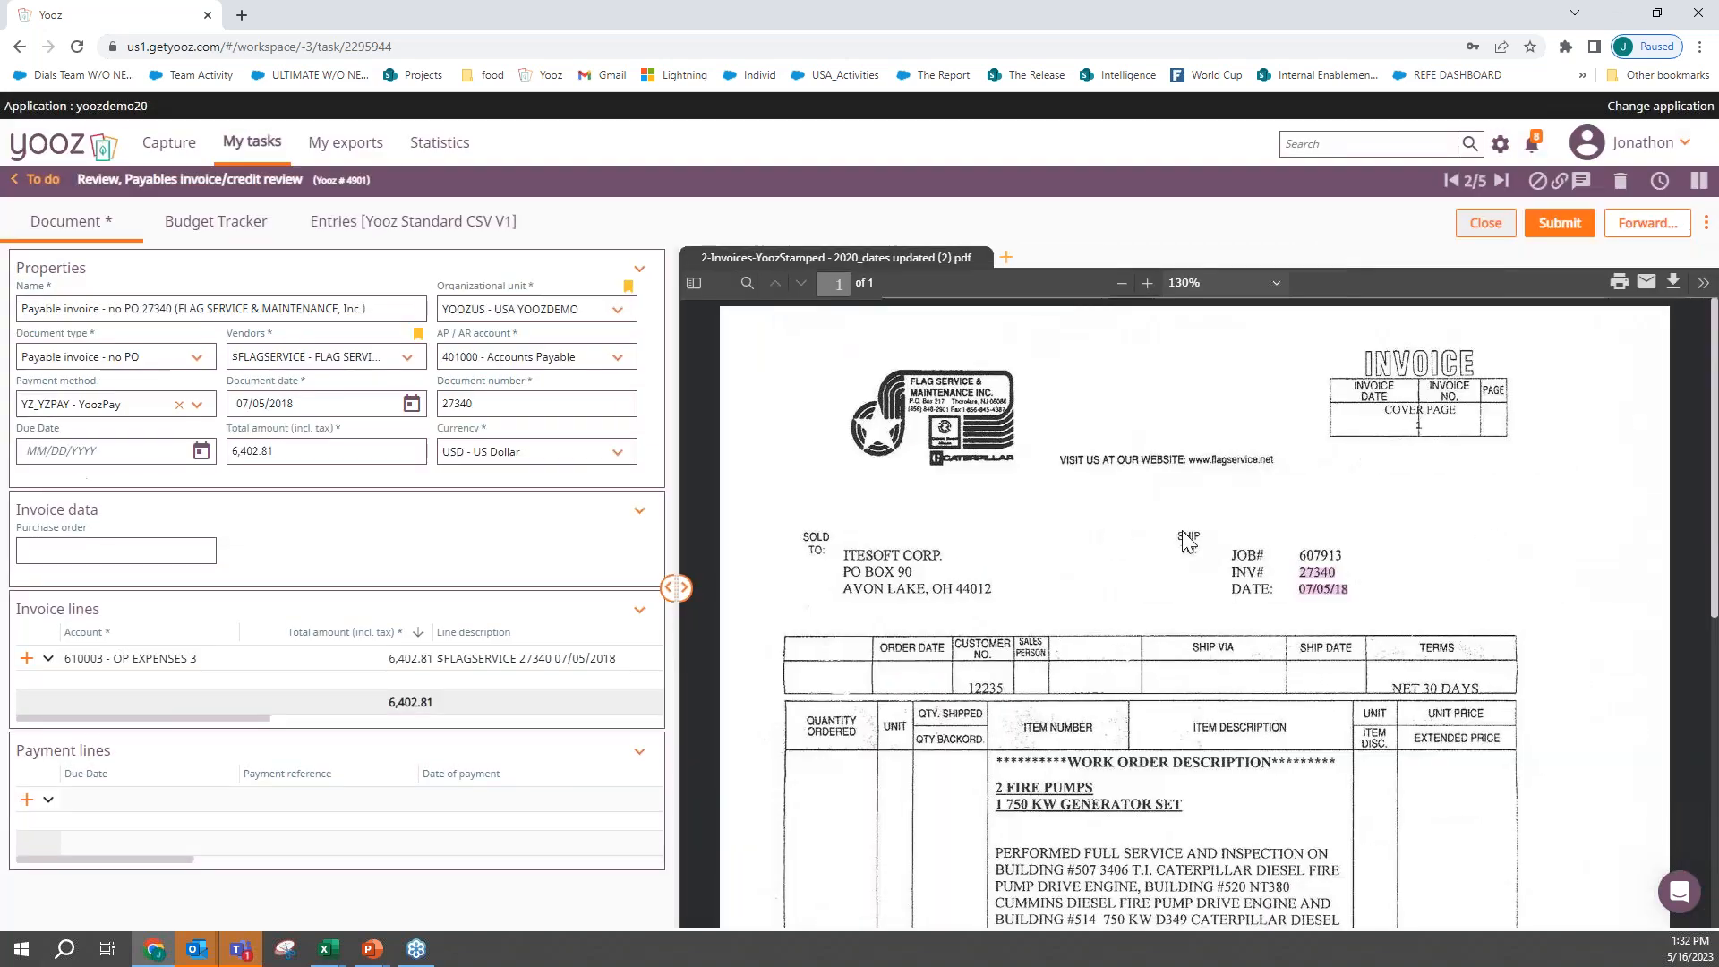
- Check the Flag Service invoice's document date and total against the scan, and examine its line's account choices and budget coding
scroll(1168, 544, "down", 1)
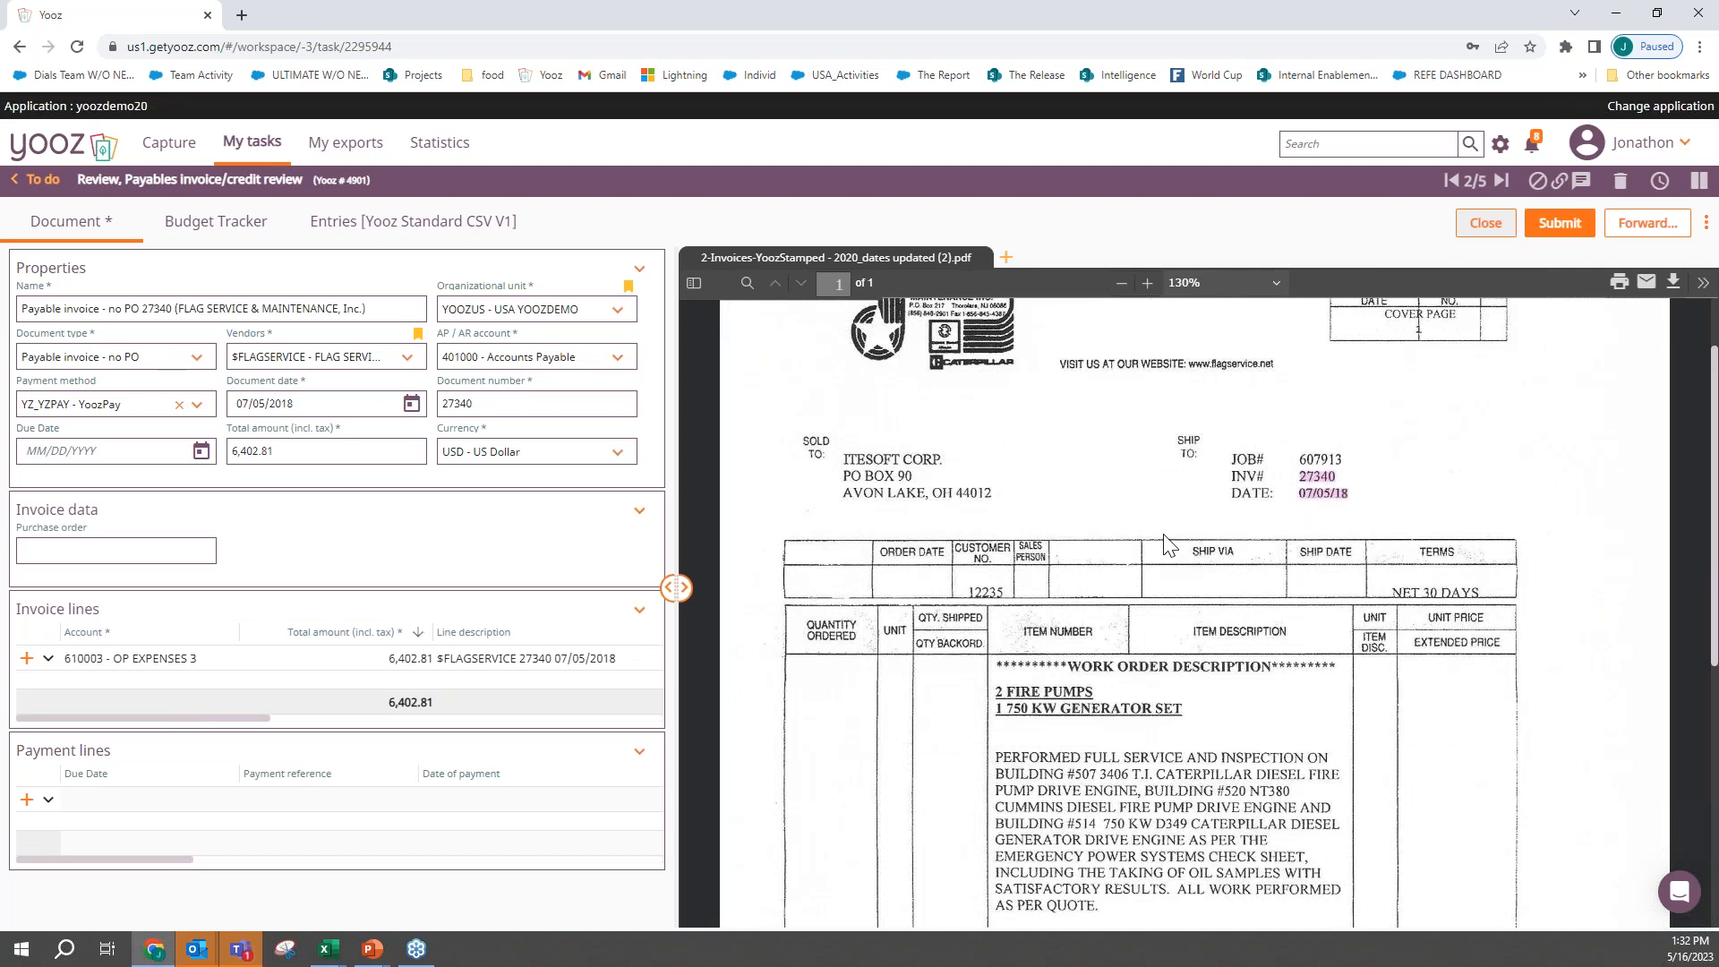
left_click(321, 410)
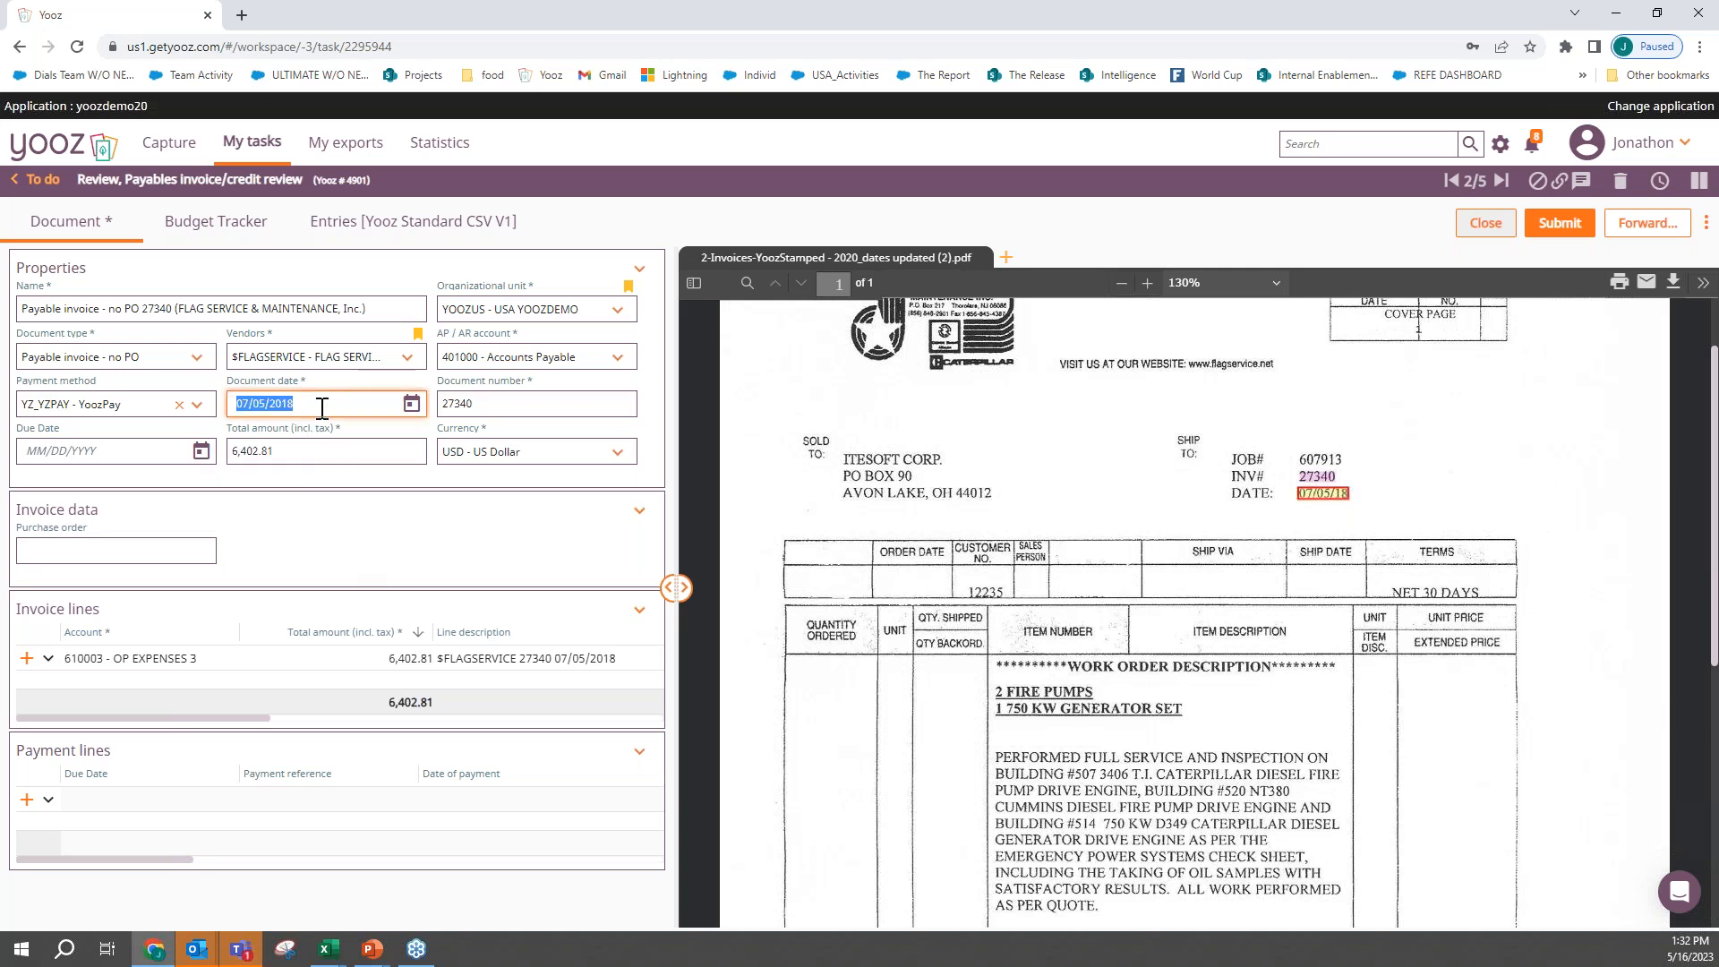
left_click(338, 452)
left_click(189, 662)
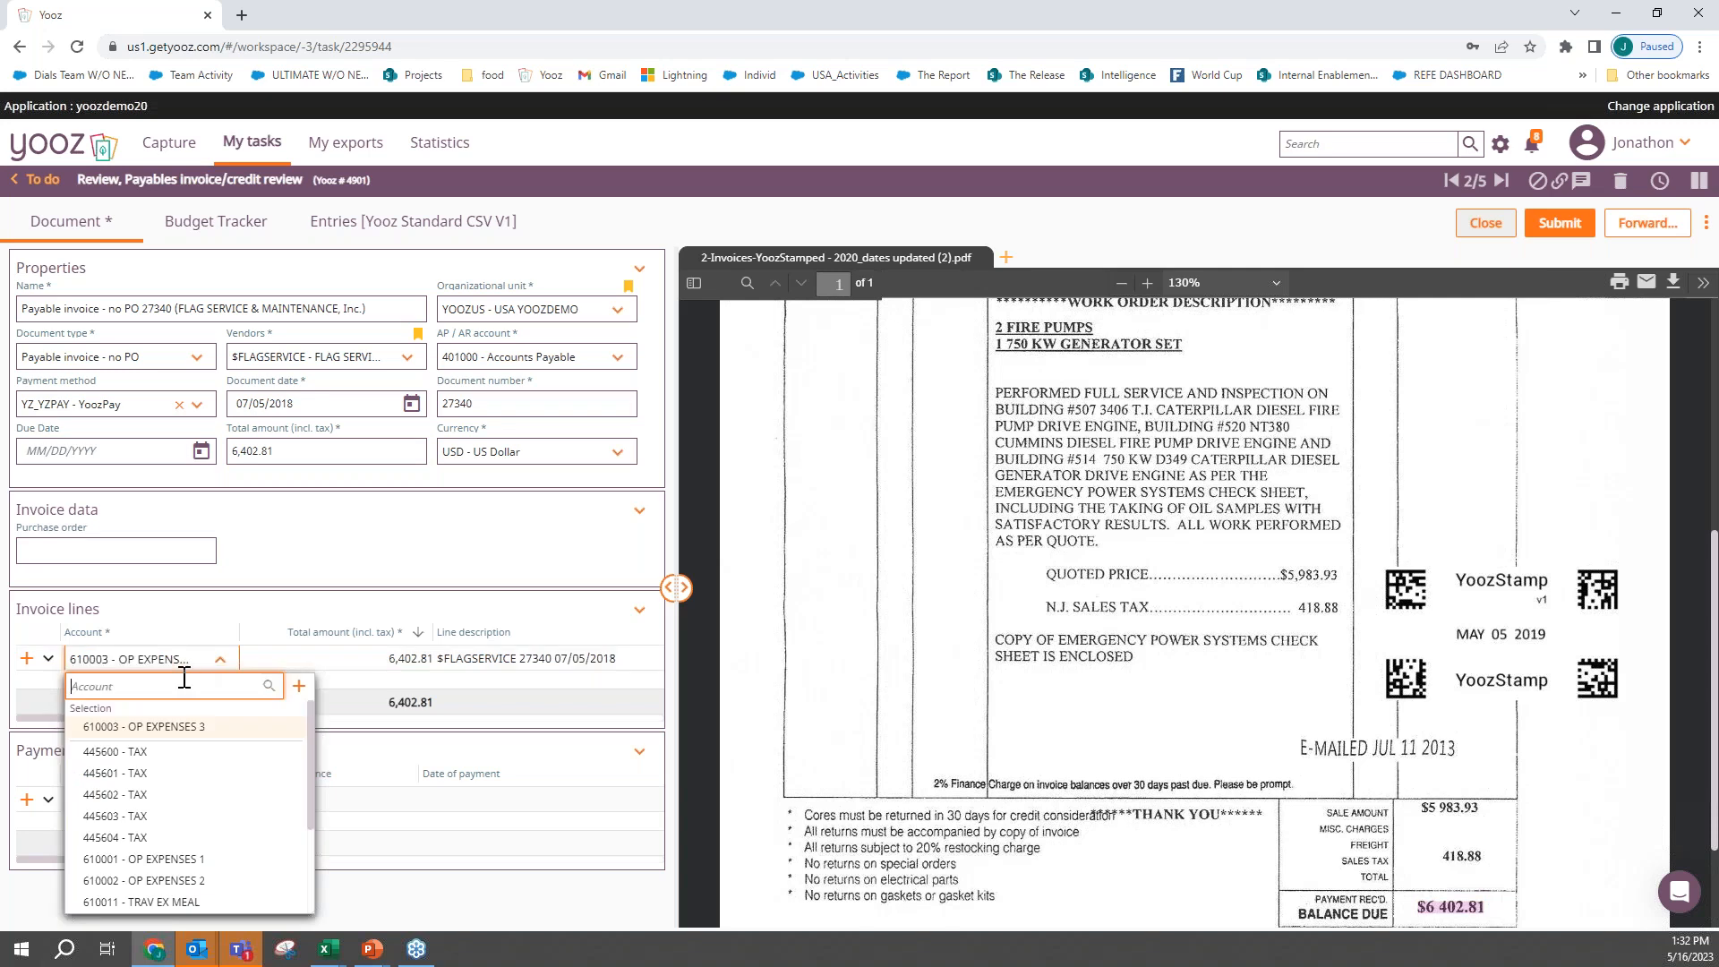
scroll(188, 863, "down", 3)
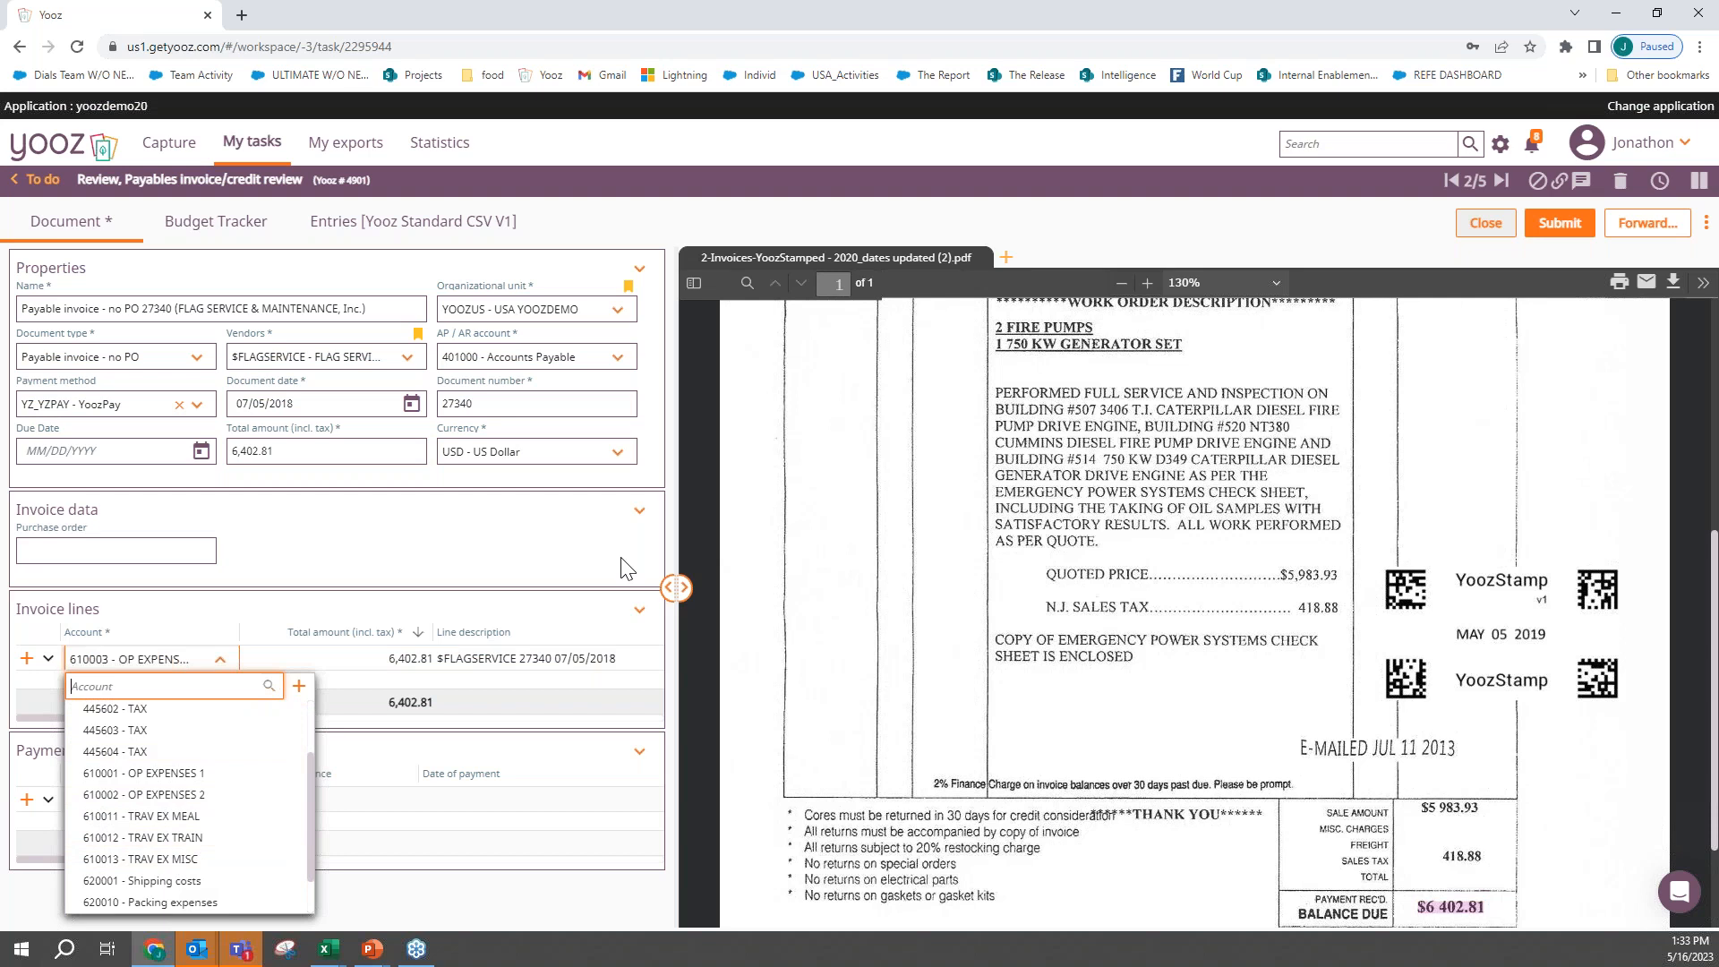
left_click(446, 527)
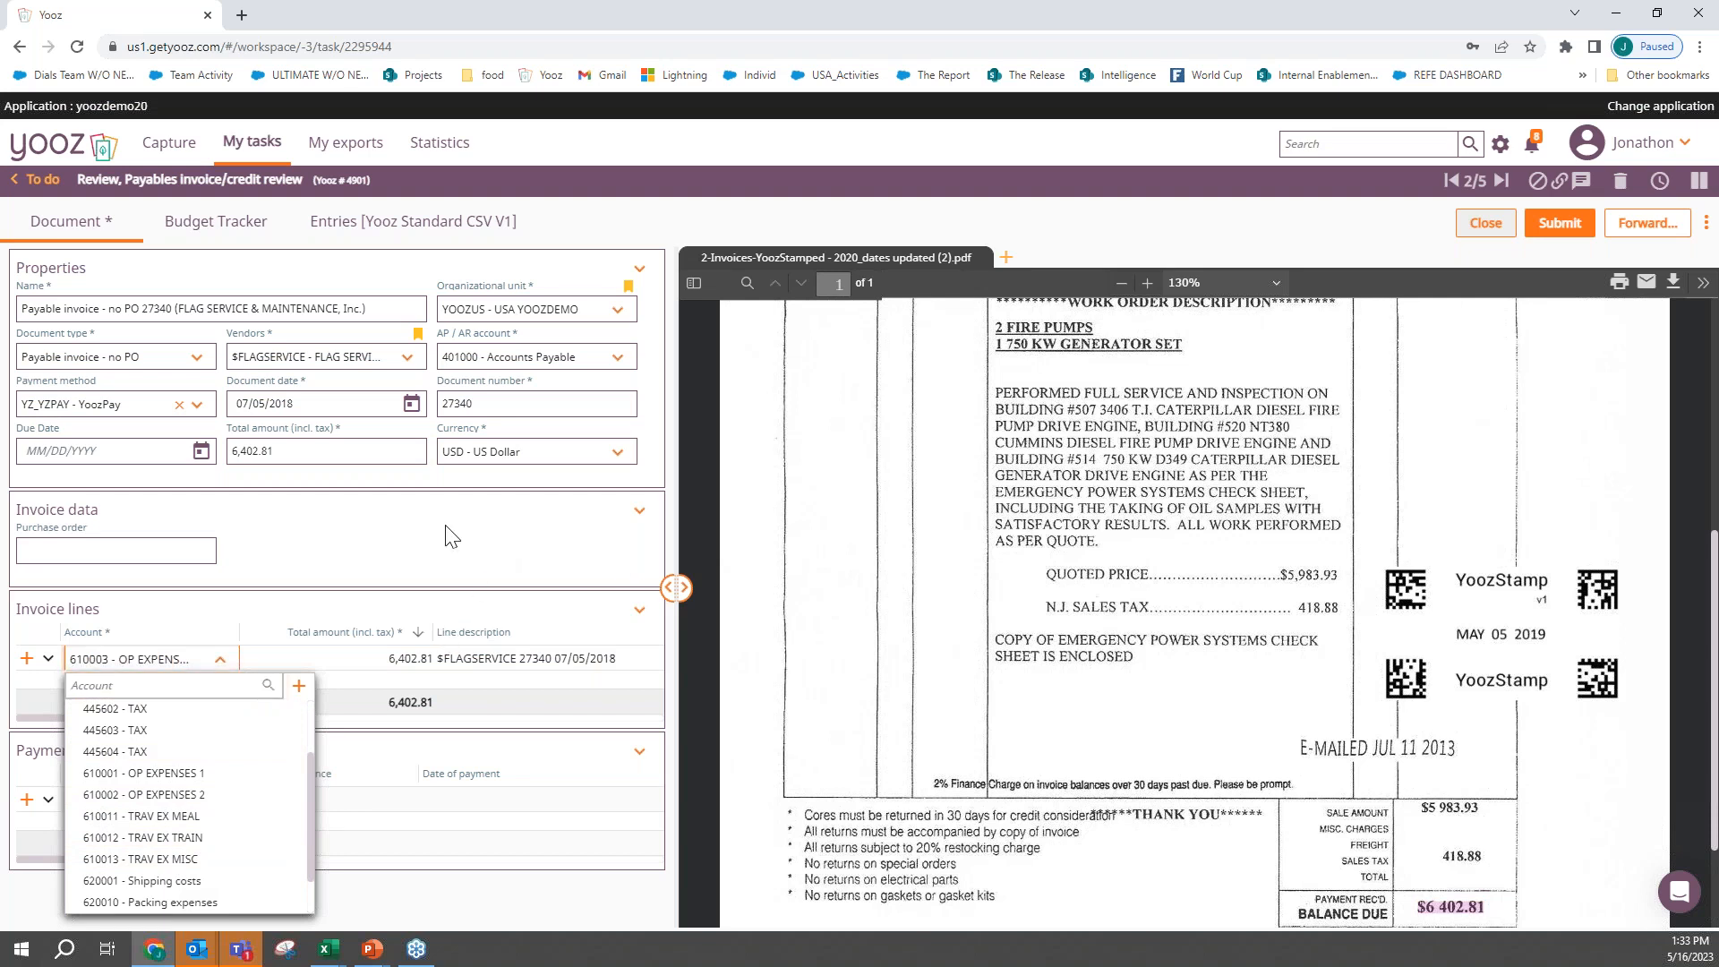
scroll(457, 660, "right", 2)
scroll(605, 660, "right", 5)
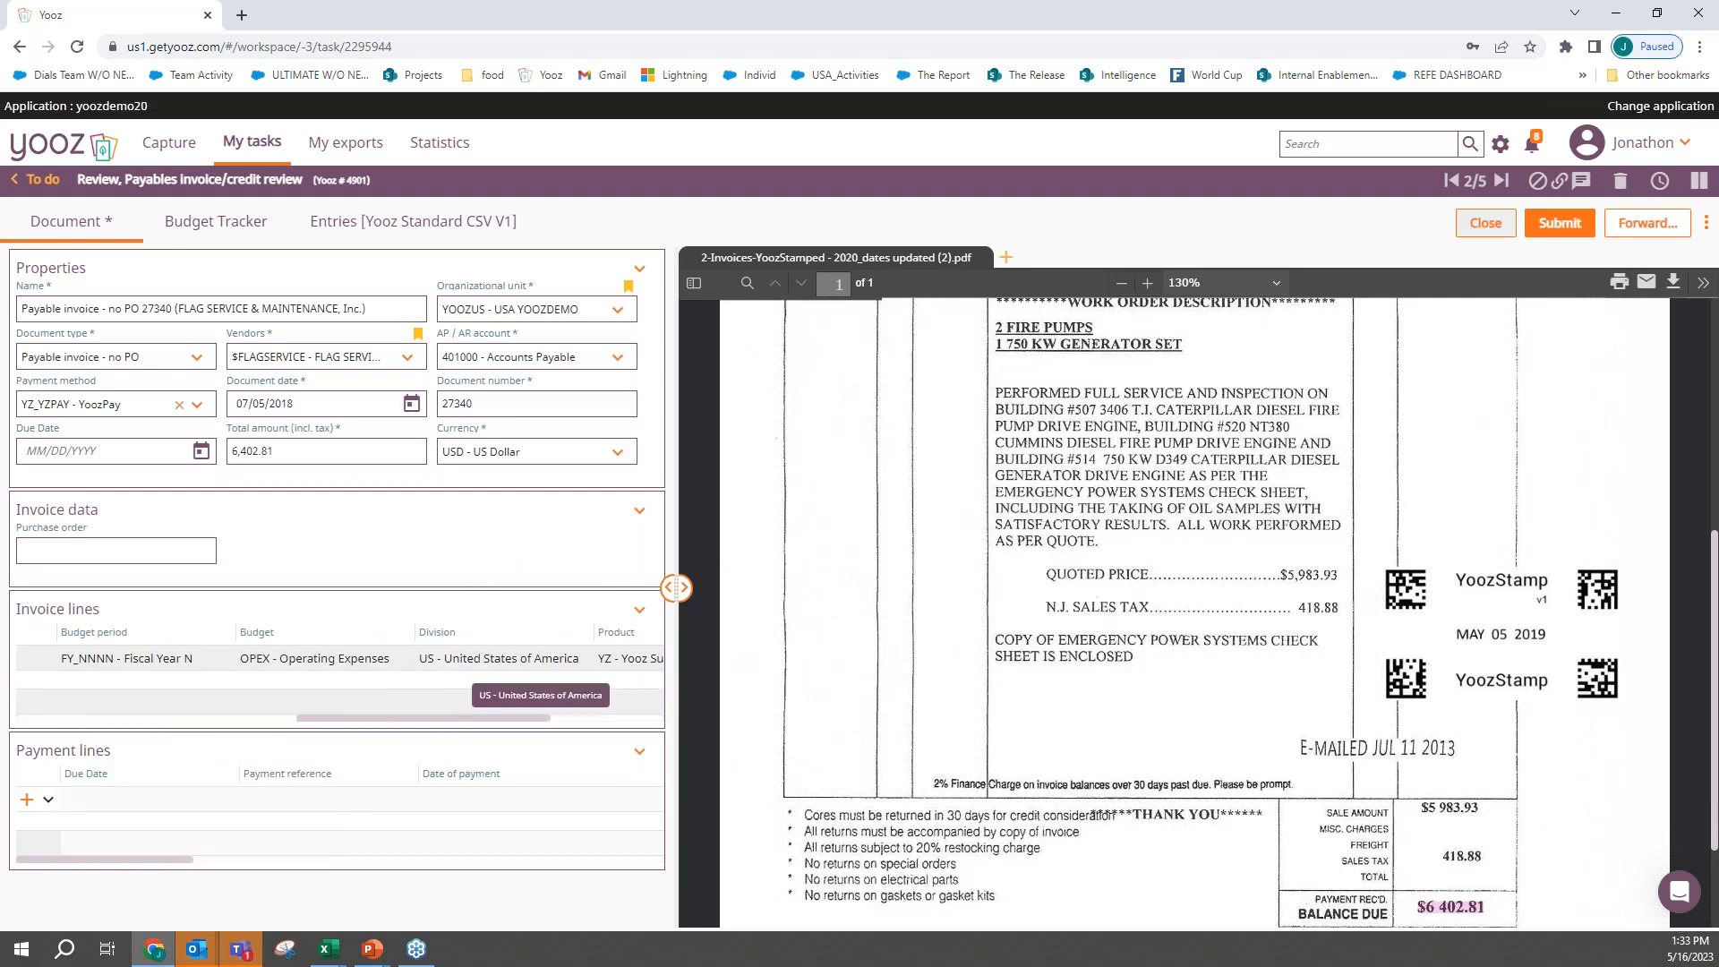
- Check the Flag Service invoice line's division, product and project coding, and submit the invoice to its Approve recipient without a comment
left_click(605, 659)
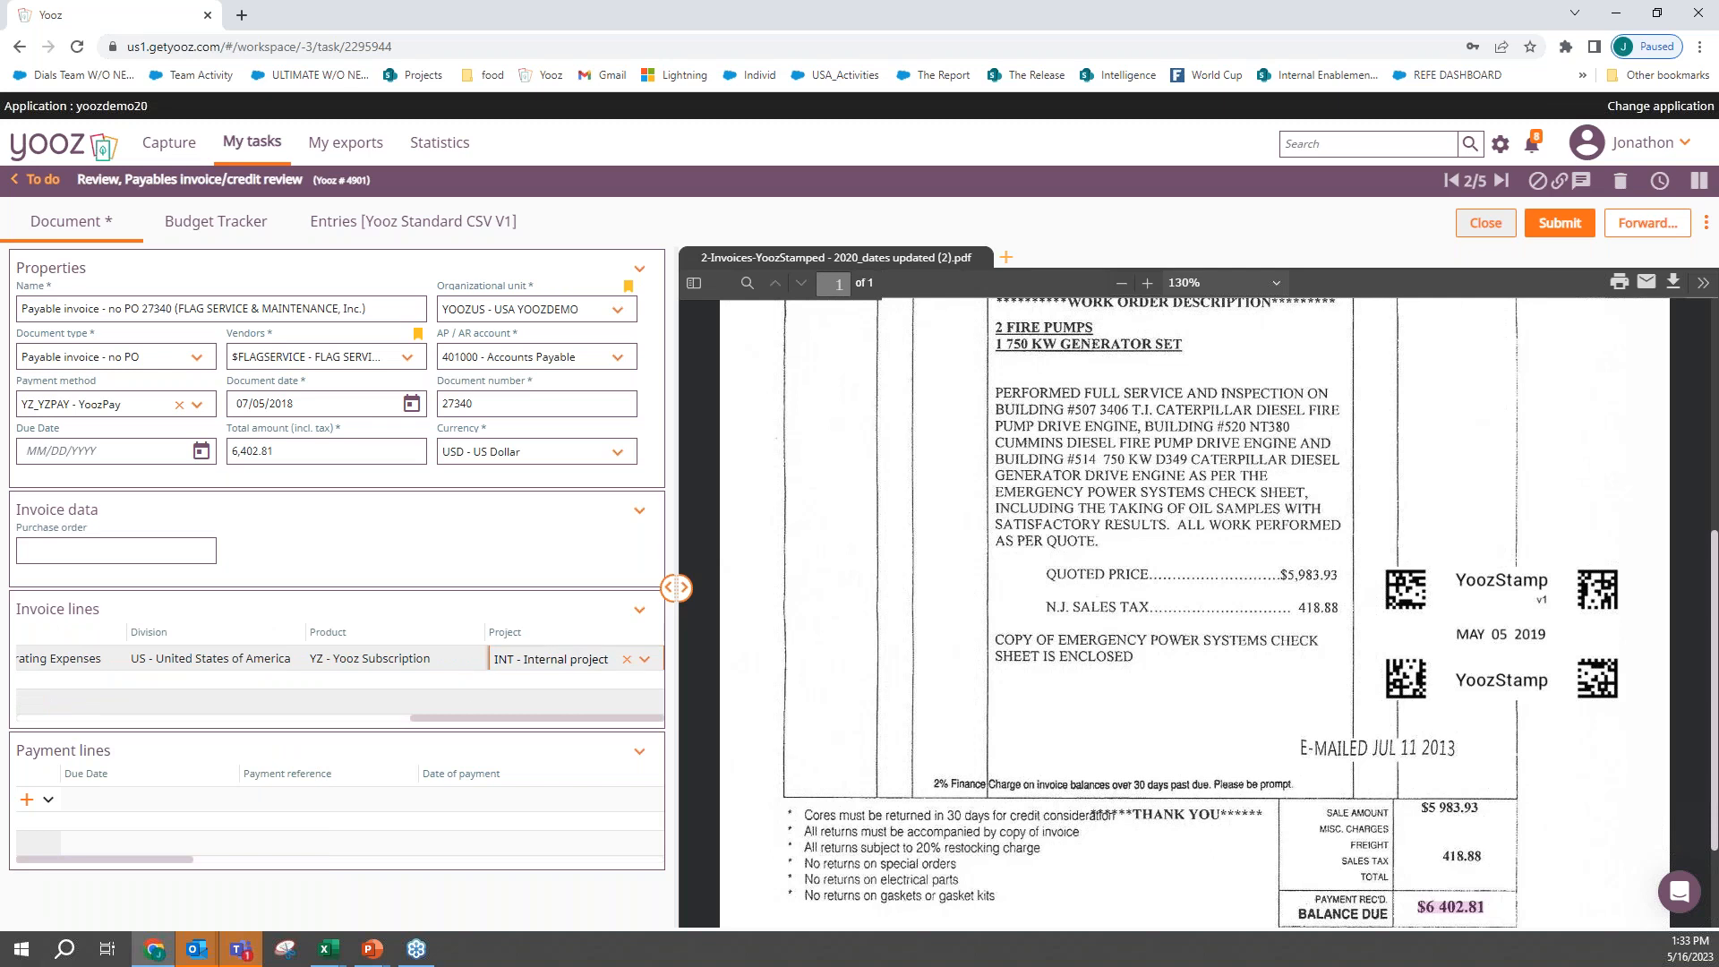
left_click(538, 618)
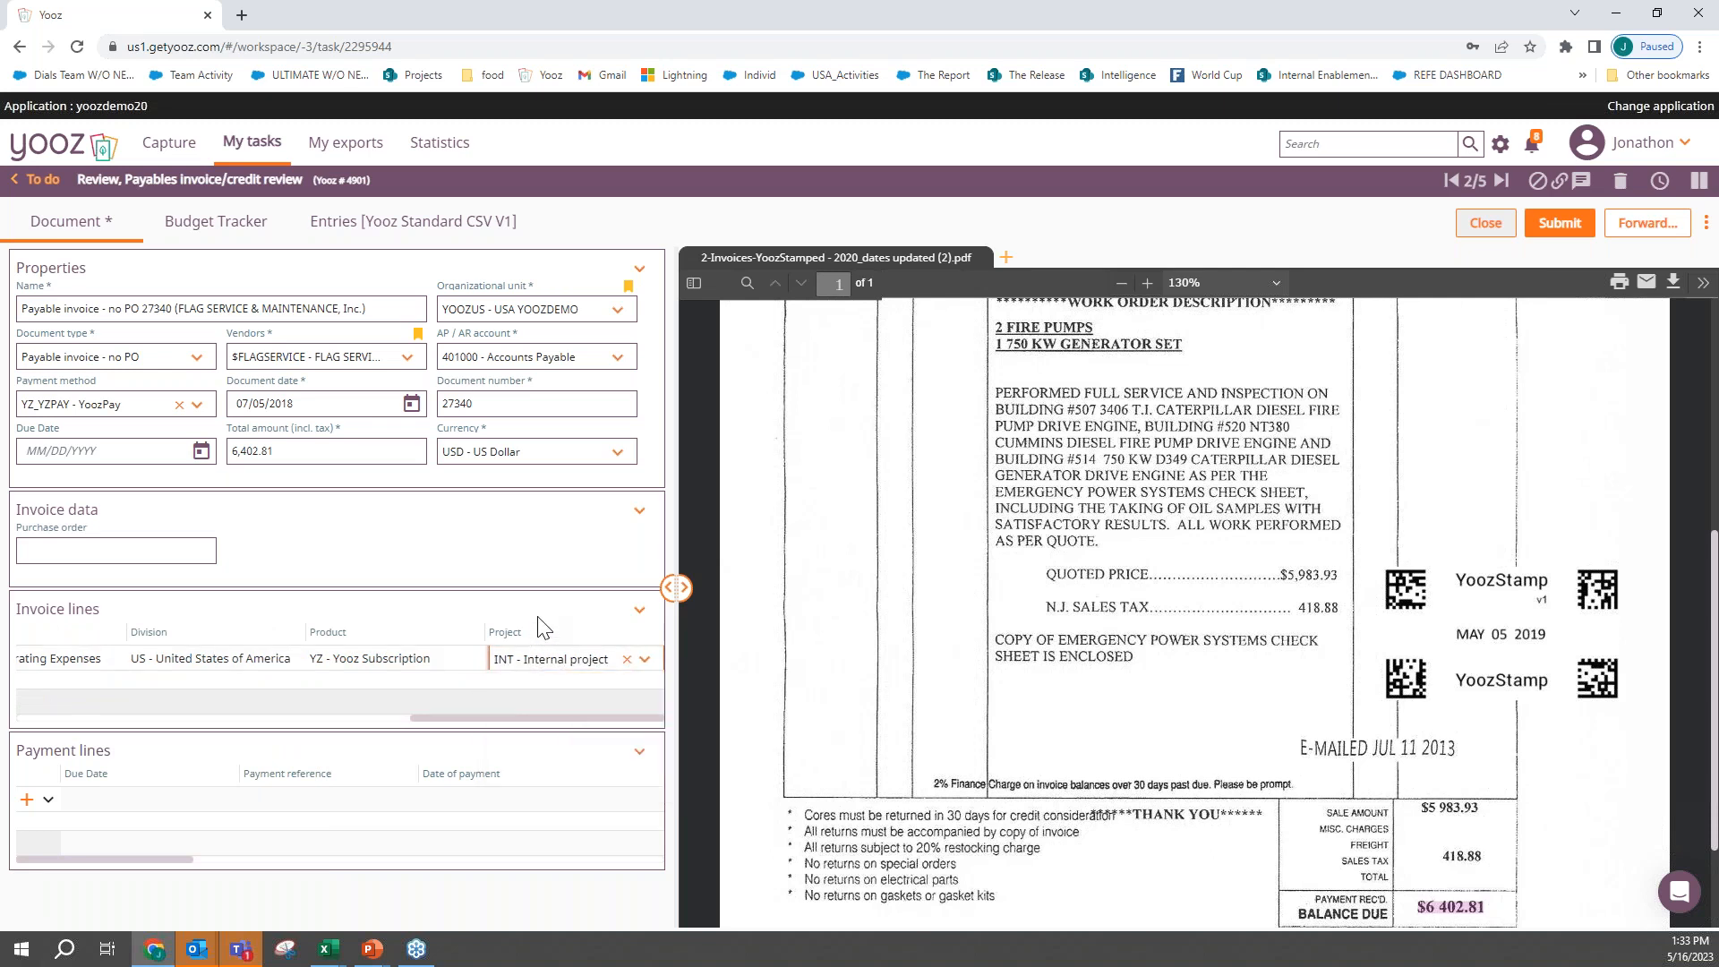
scroll(1071, 551, "up", 5)
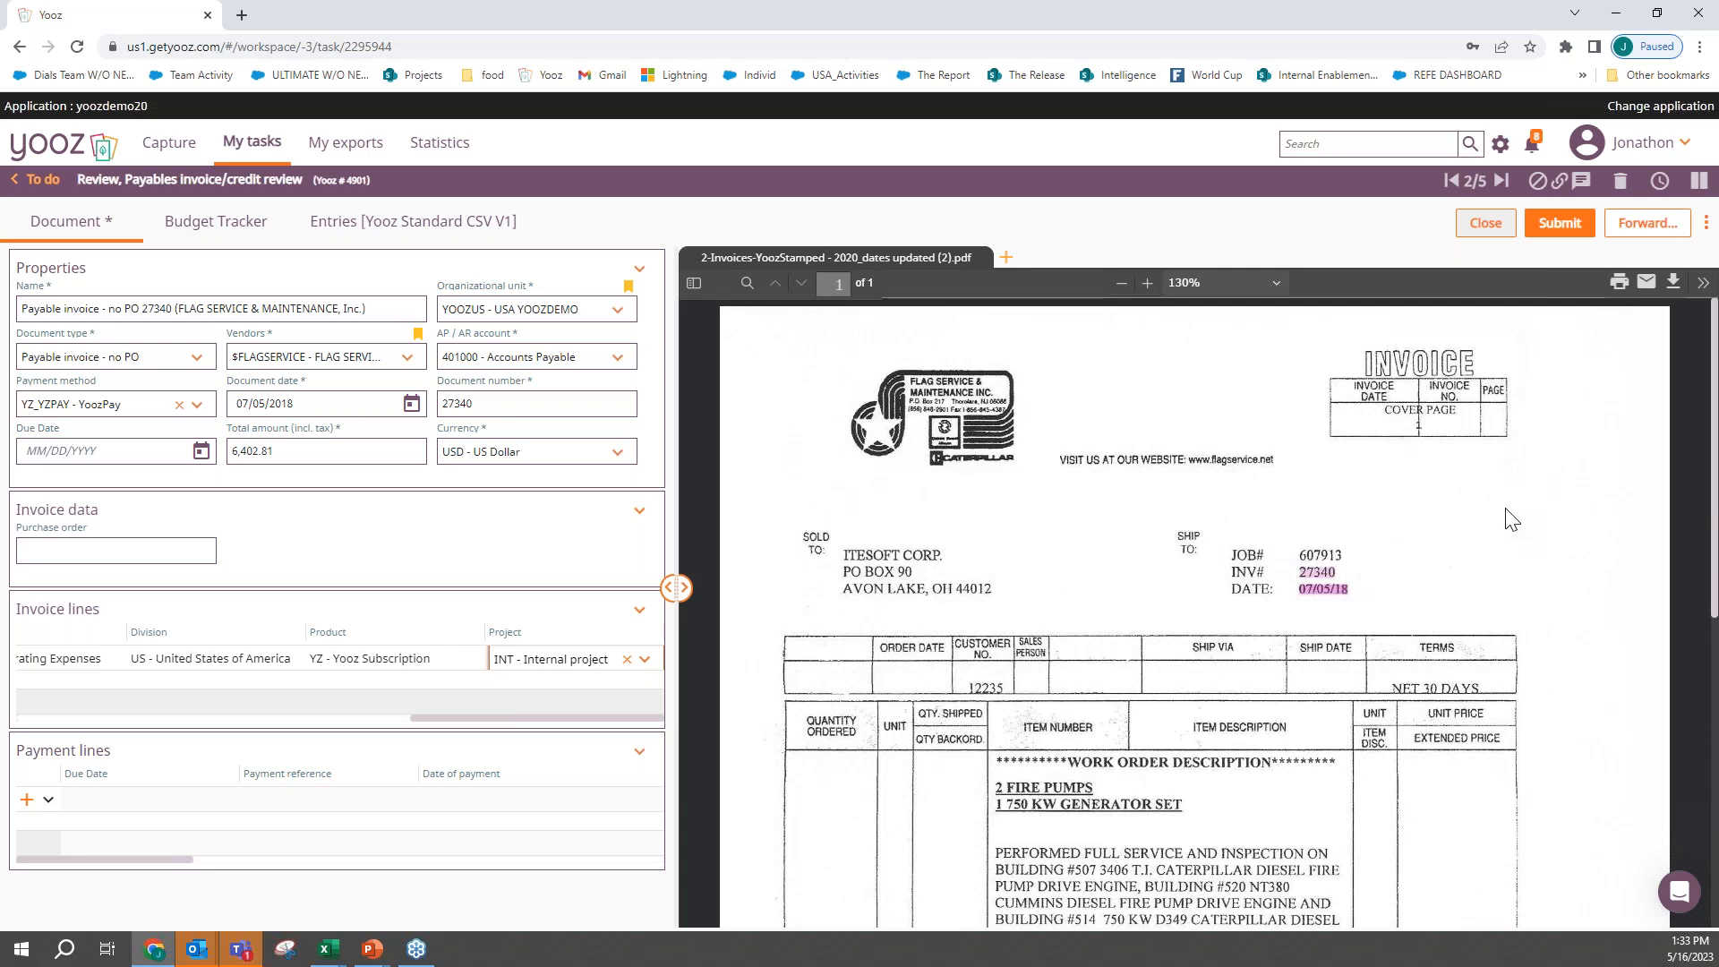
left_click(1561, 224)
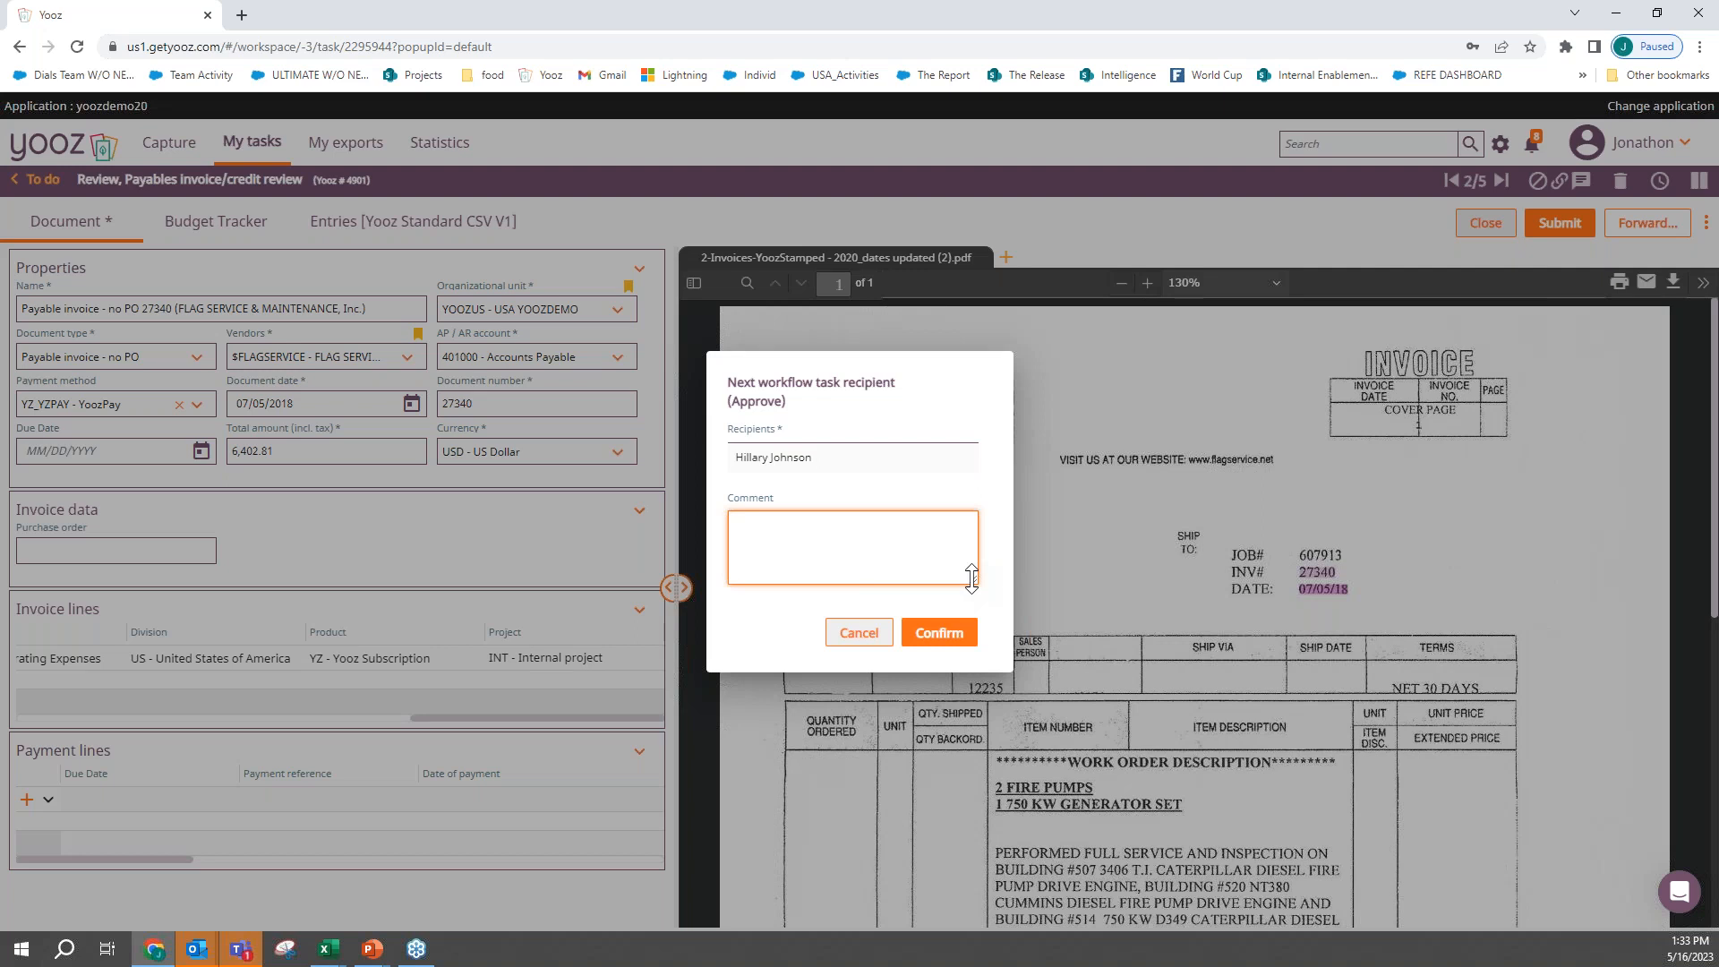
left_click(938, 633)
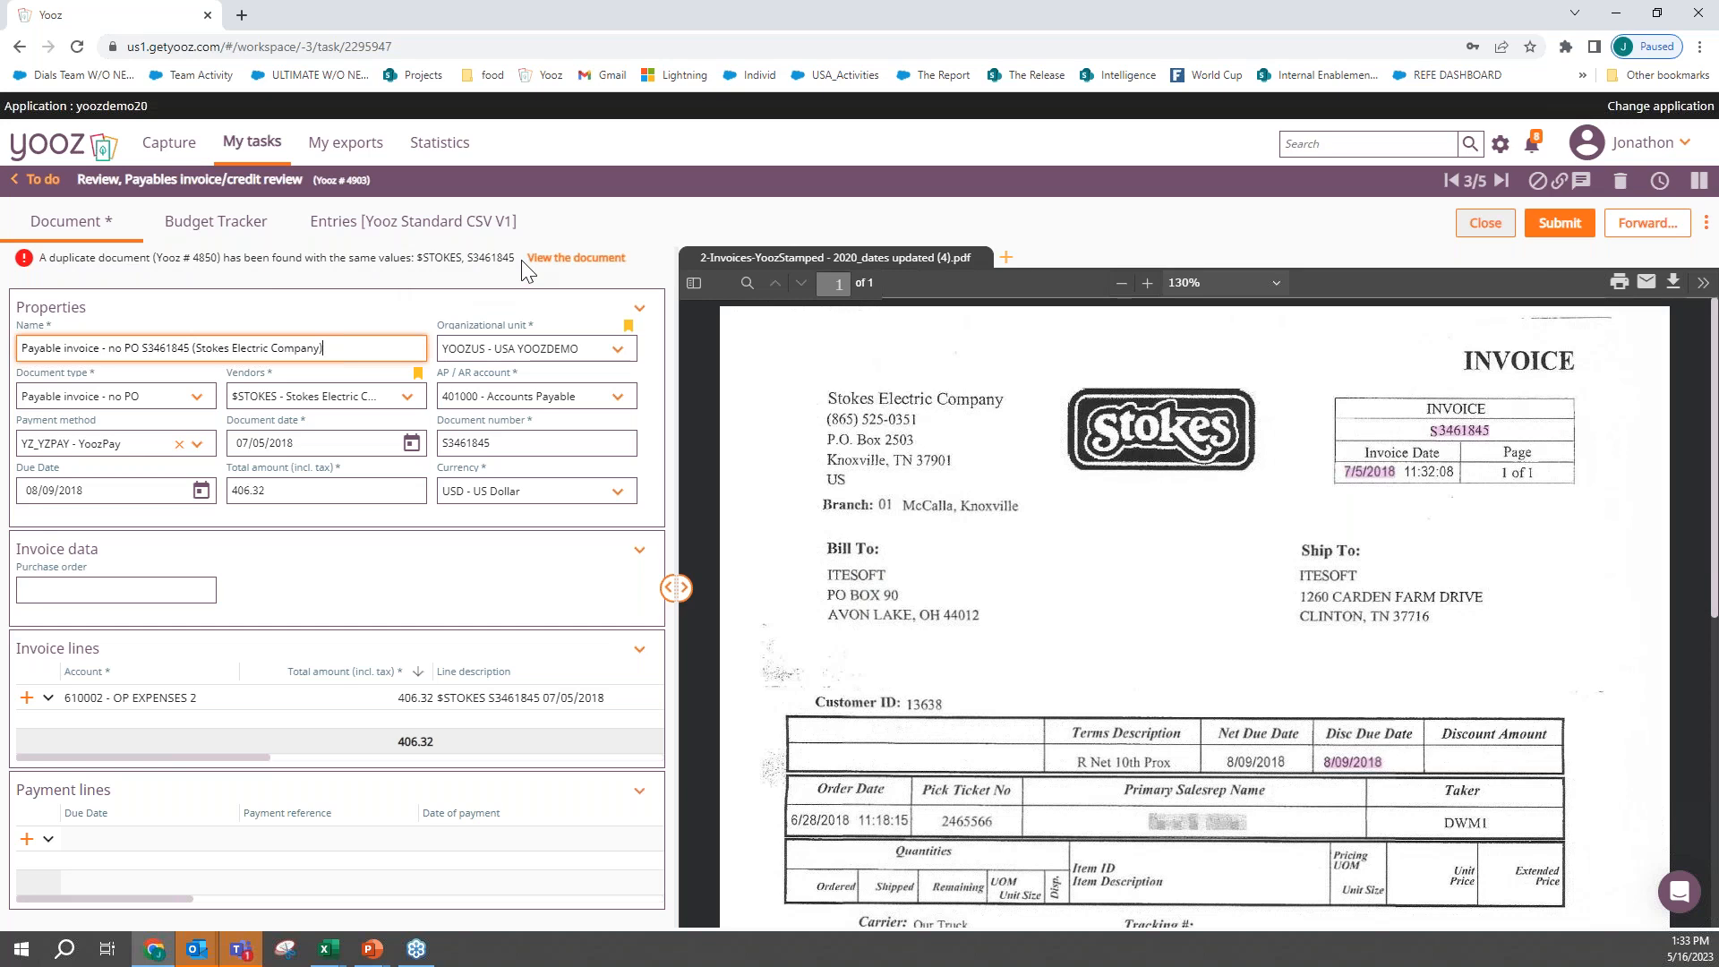
- Open the flagged duplicate of the Stokes Electric invoice in a separate window, compare both scans down to the totals, and close the duplicate
left_click(592, 263)
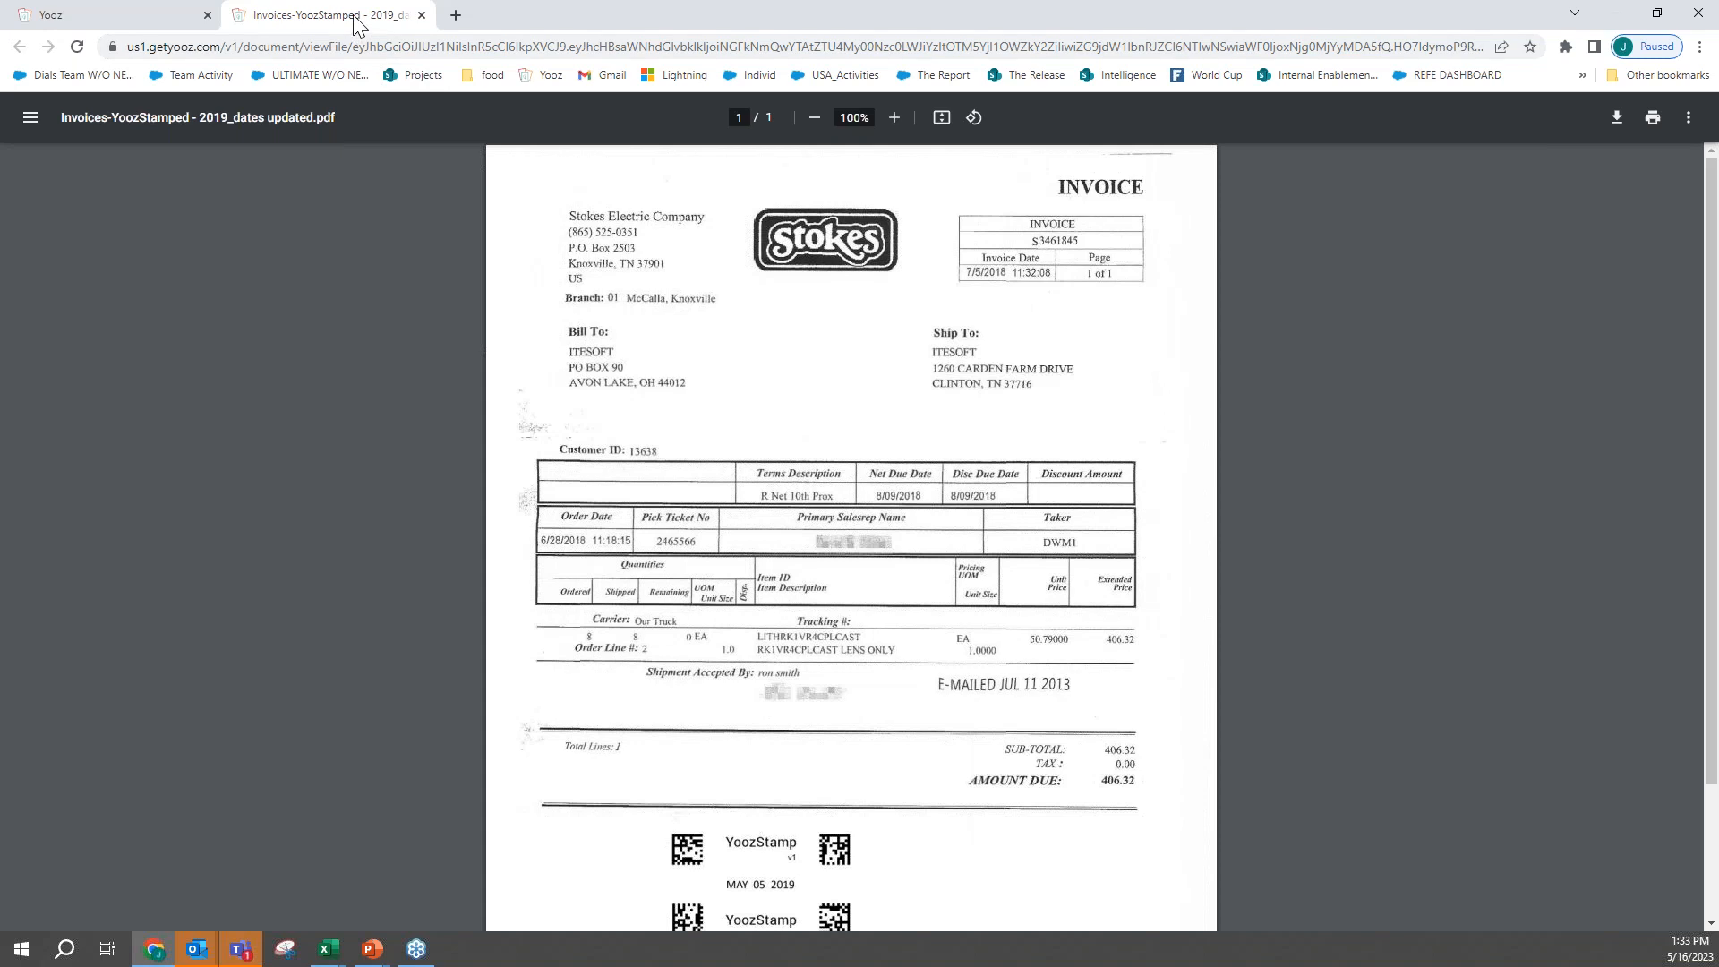
left_click_drag(356, 25, 240, 257)
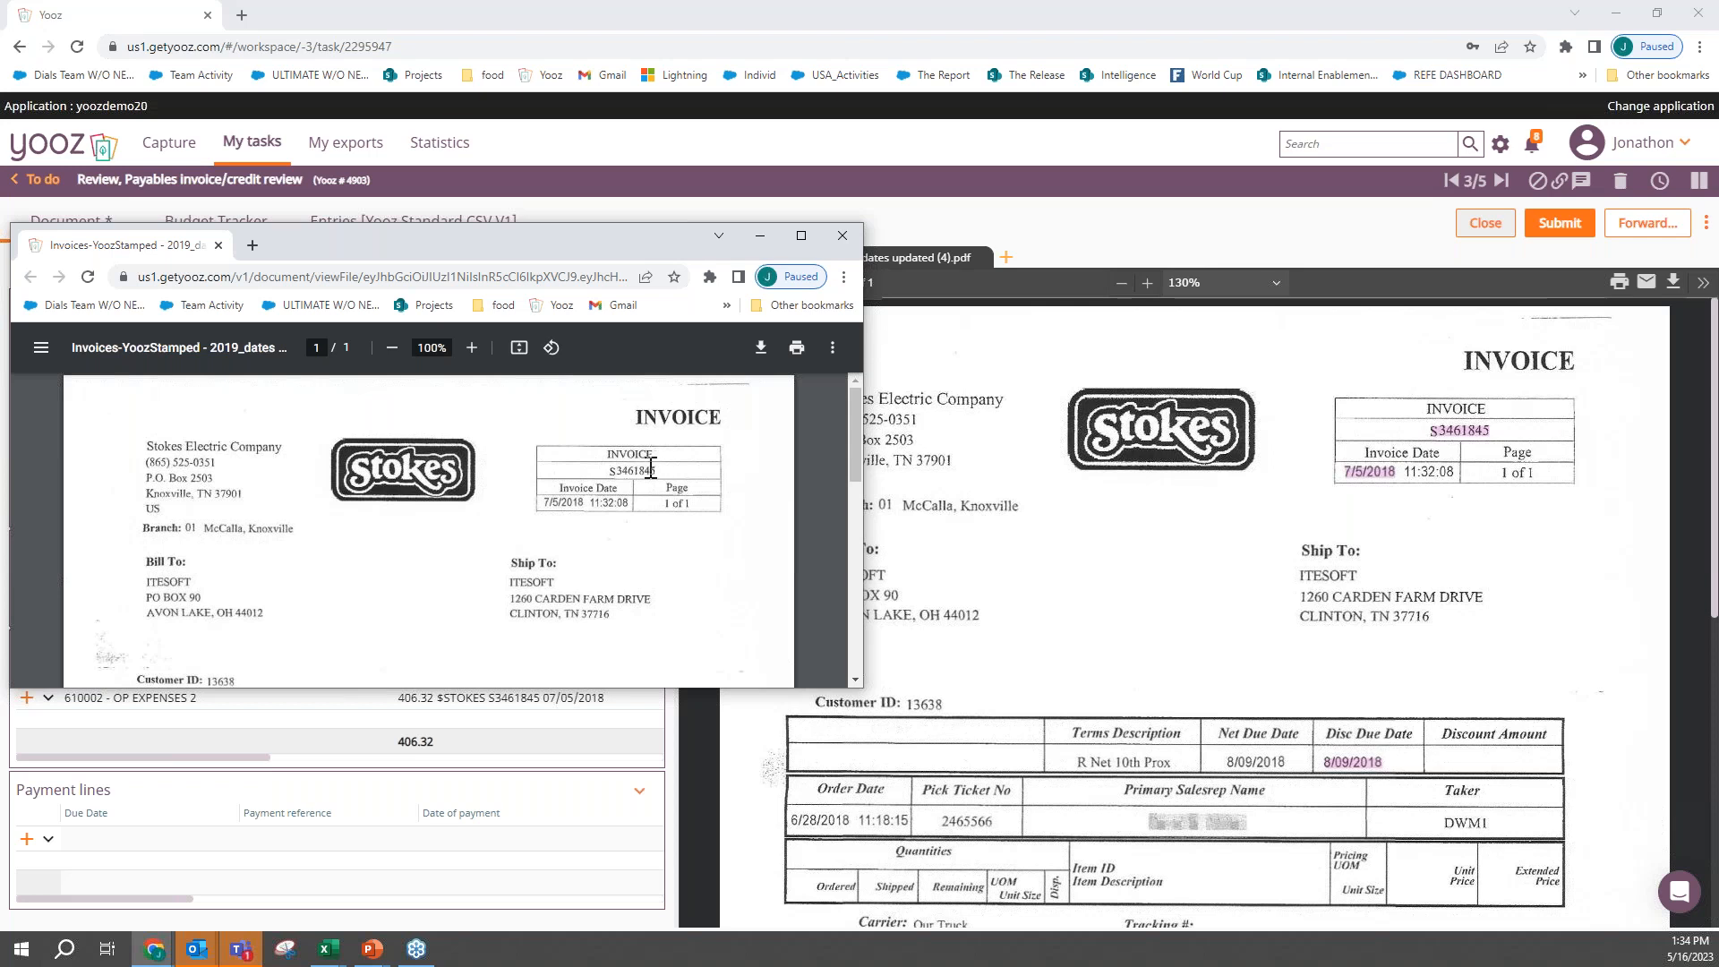
scroll(586, 544, "down", 3)
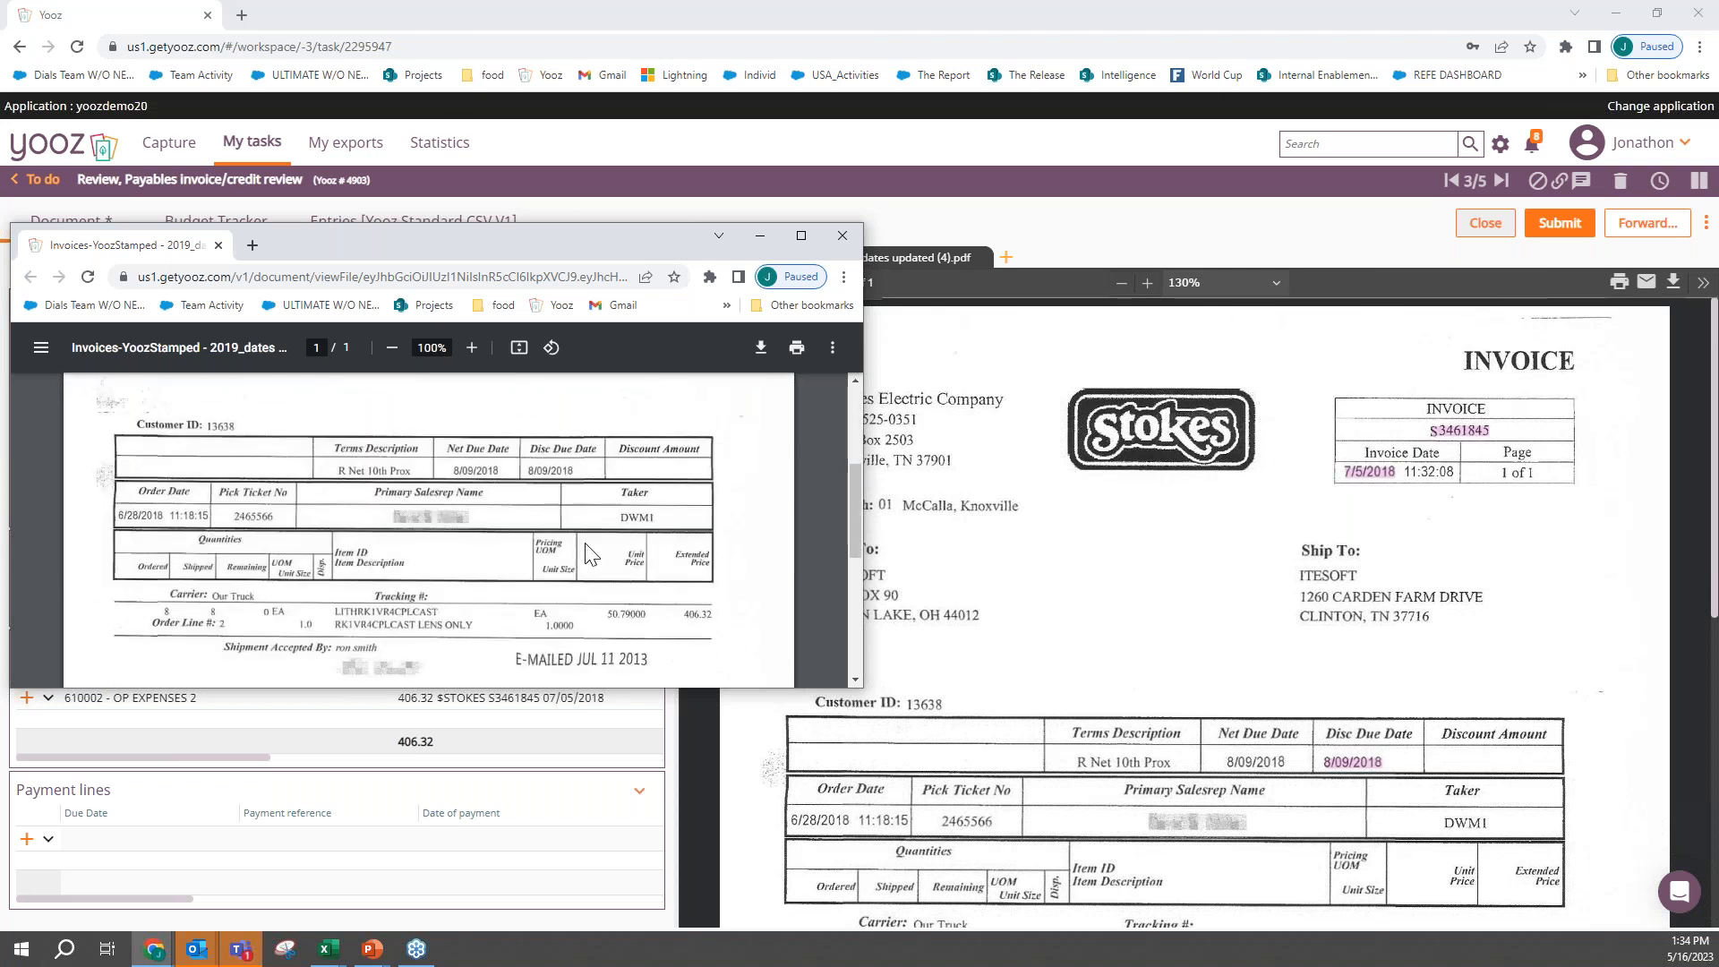
scroll(1025, 636, "down", 5)
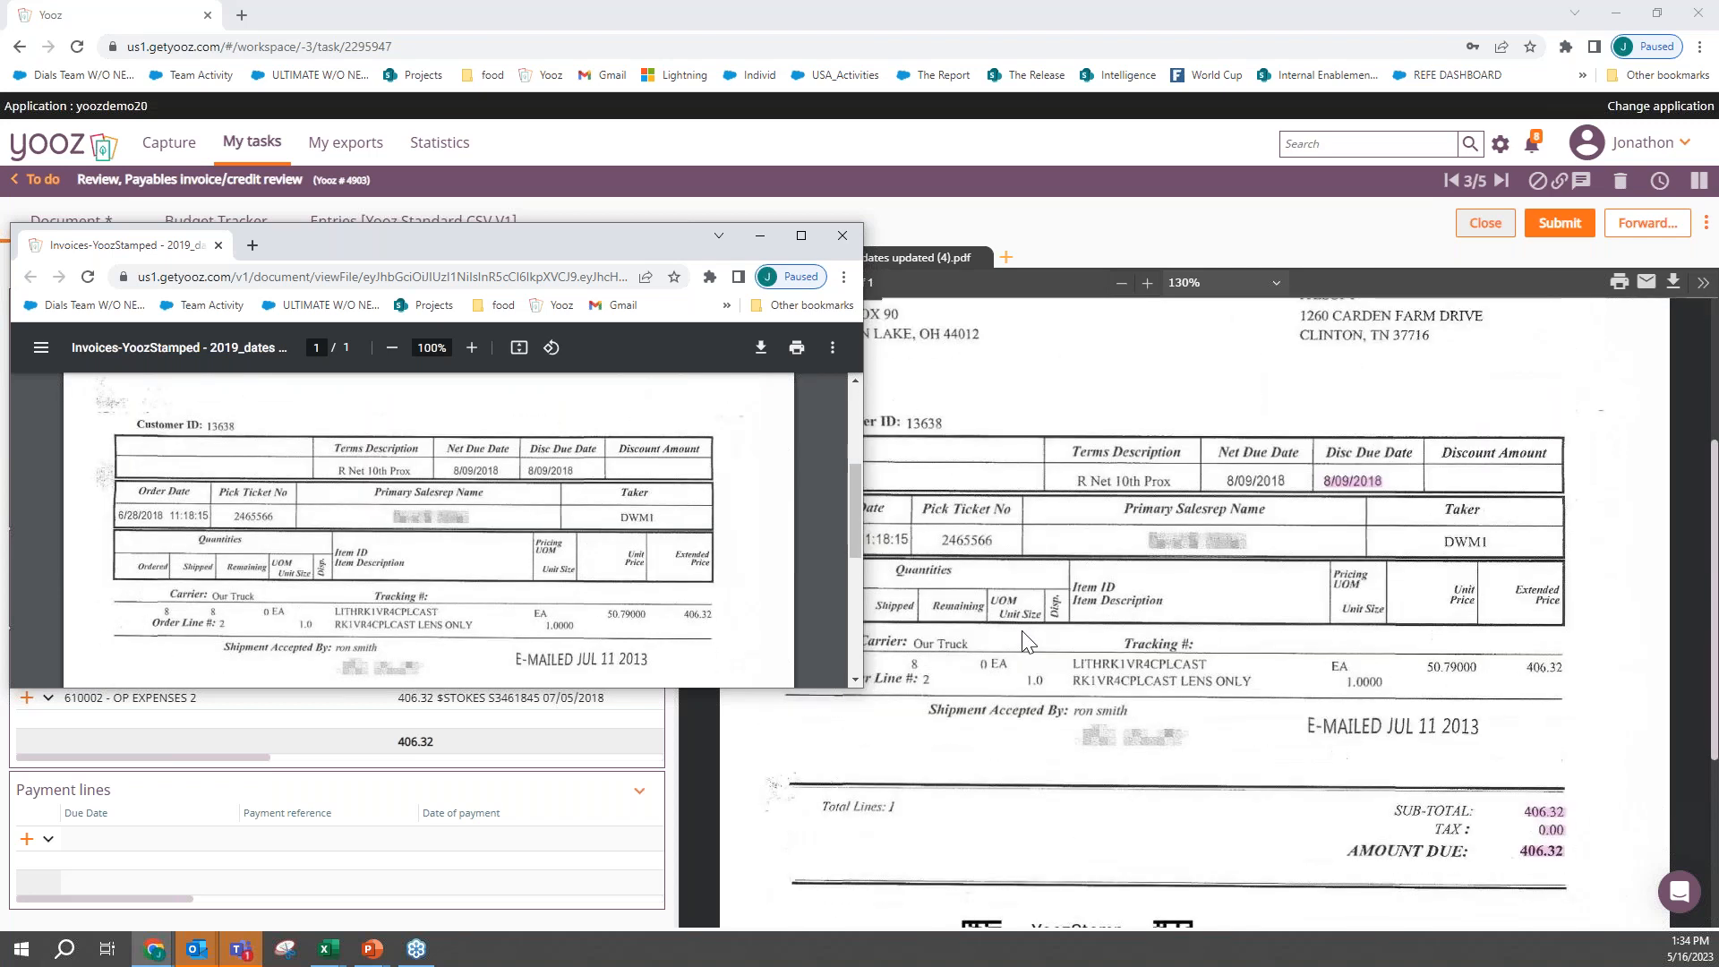
scroll(572, 570, "down", 3)
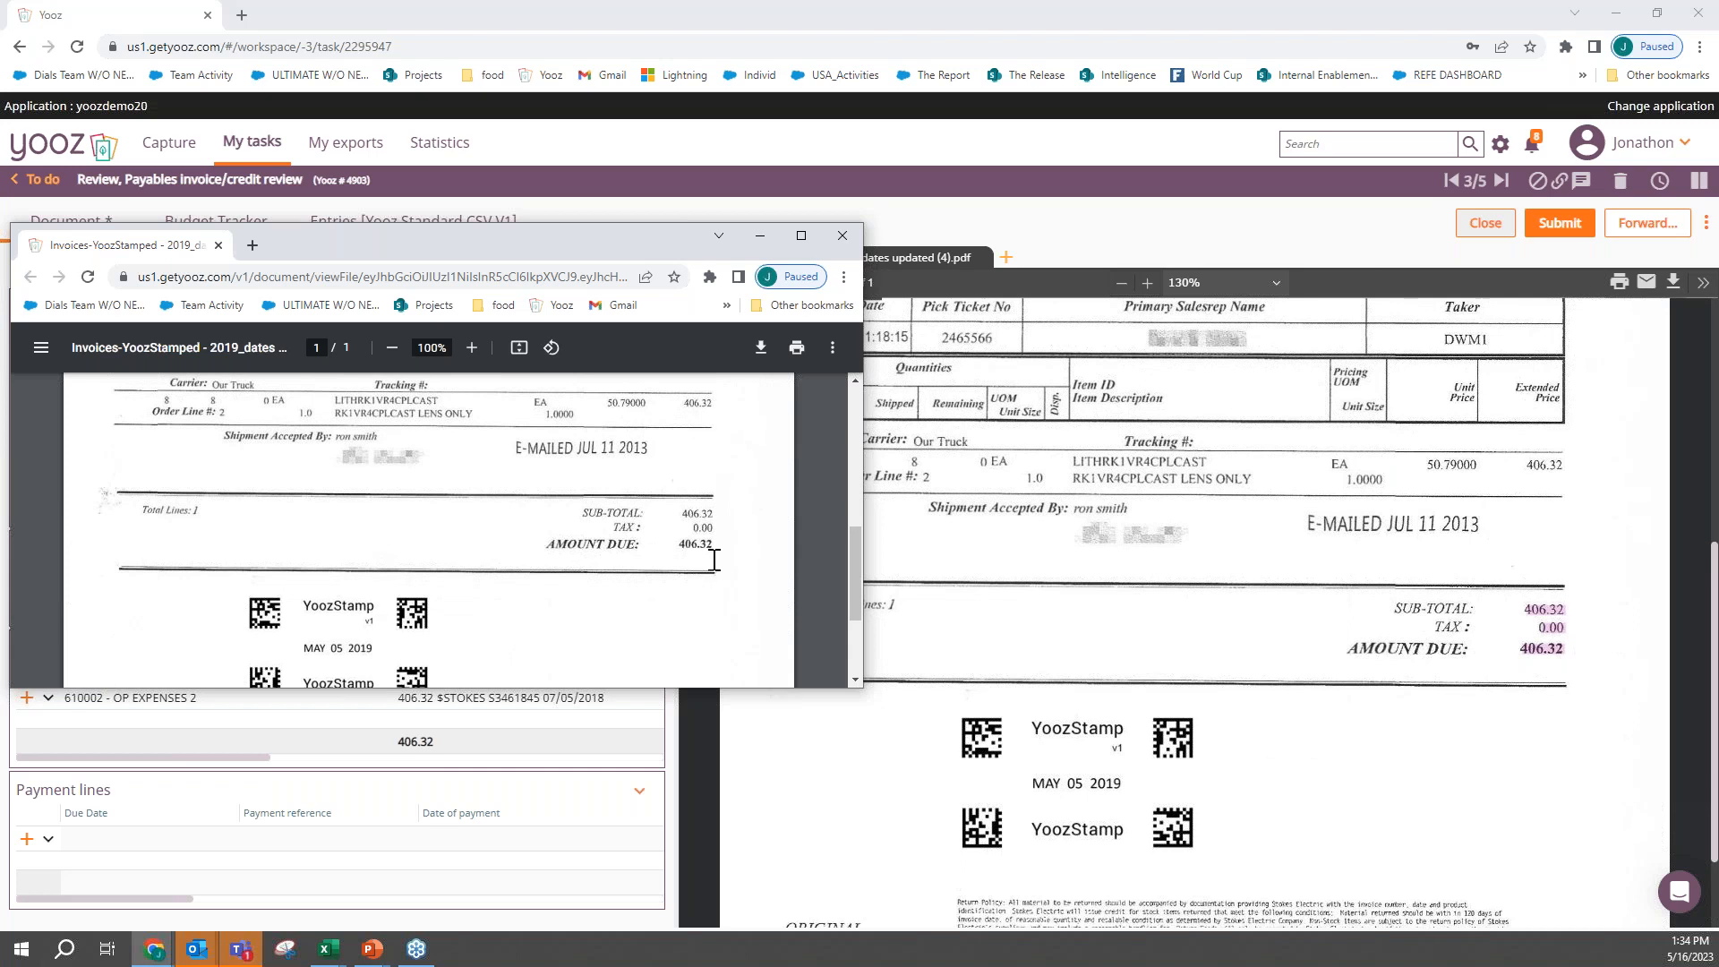
left_click(843, 237)
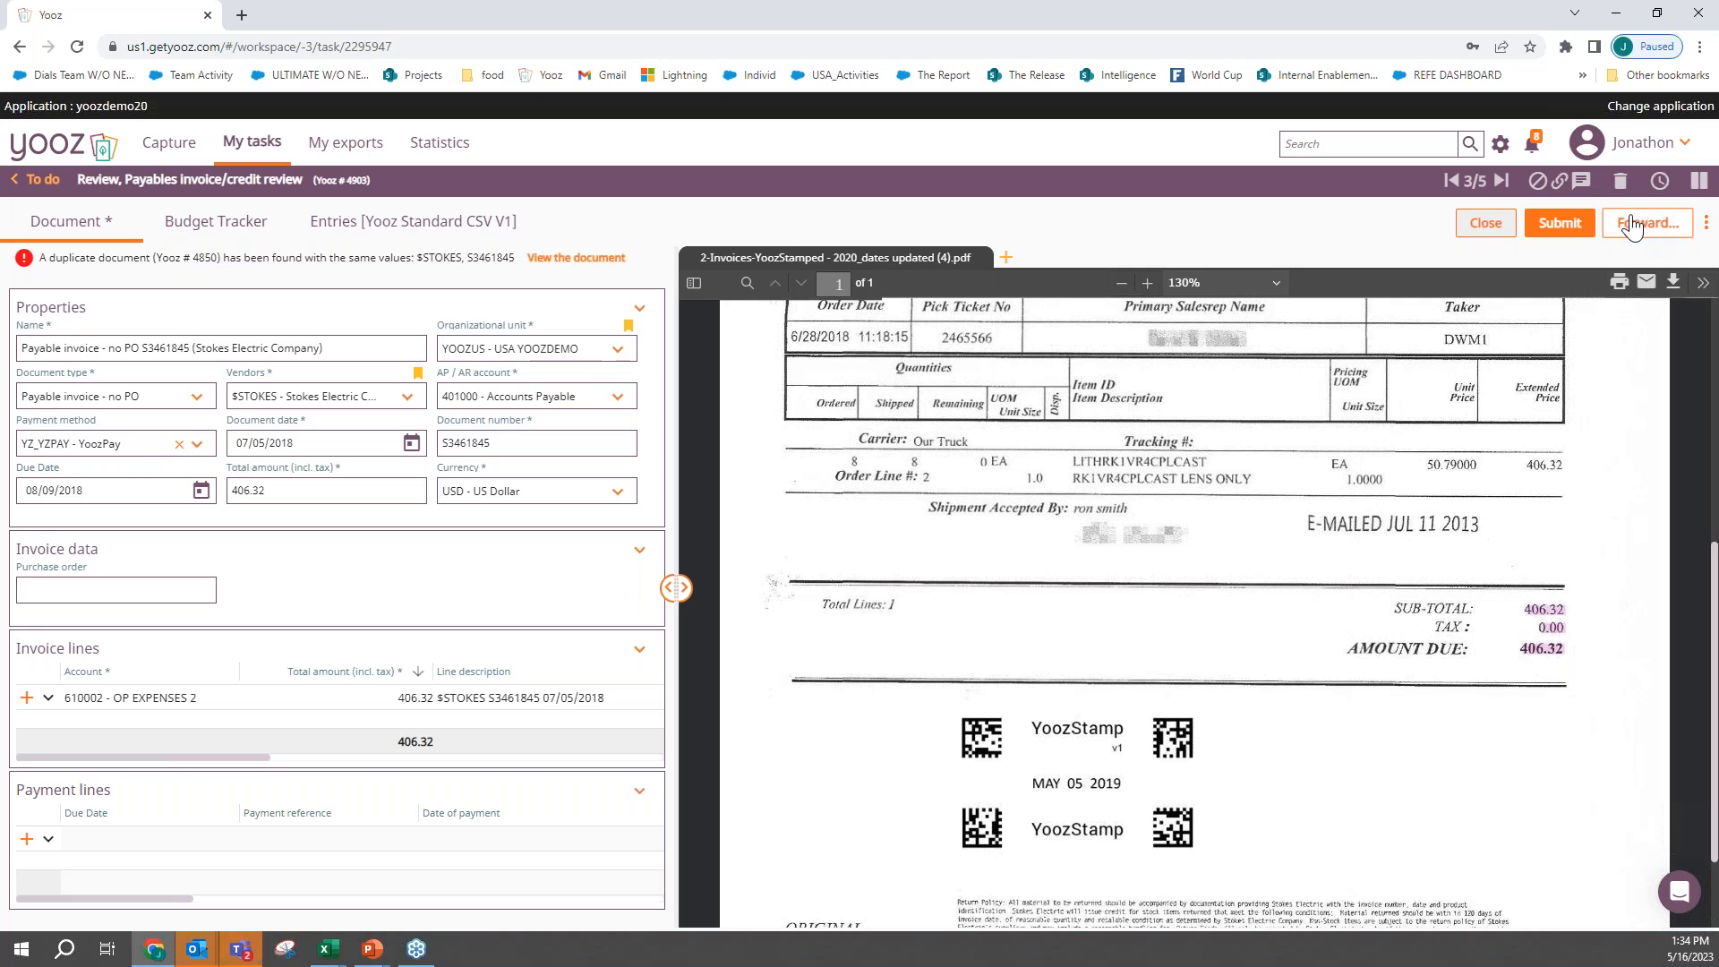
- Post a comment on the Stokes Electric invoice that mentions a colleague and asks "what is going on with this invoice?"
left_click(1582, 189)
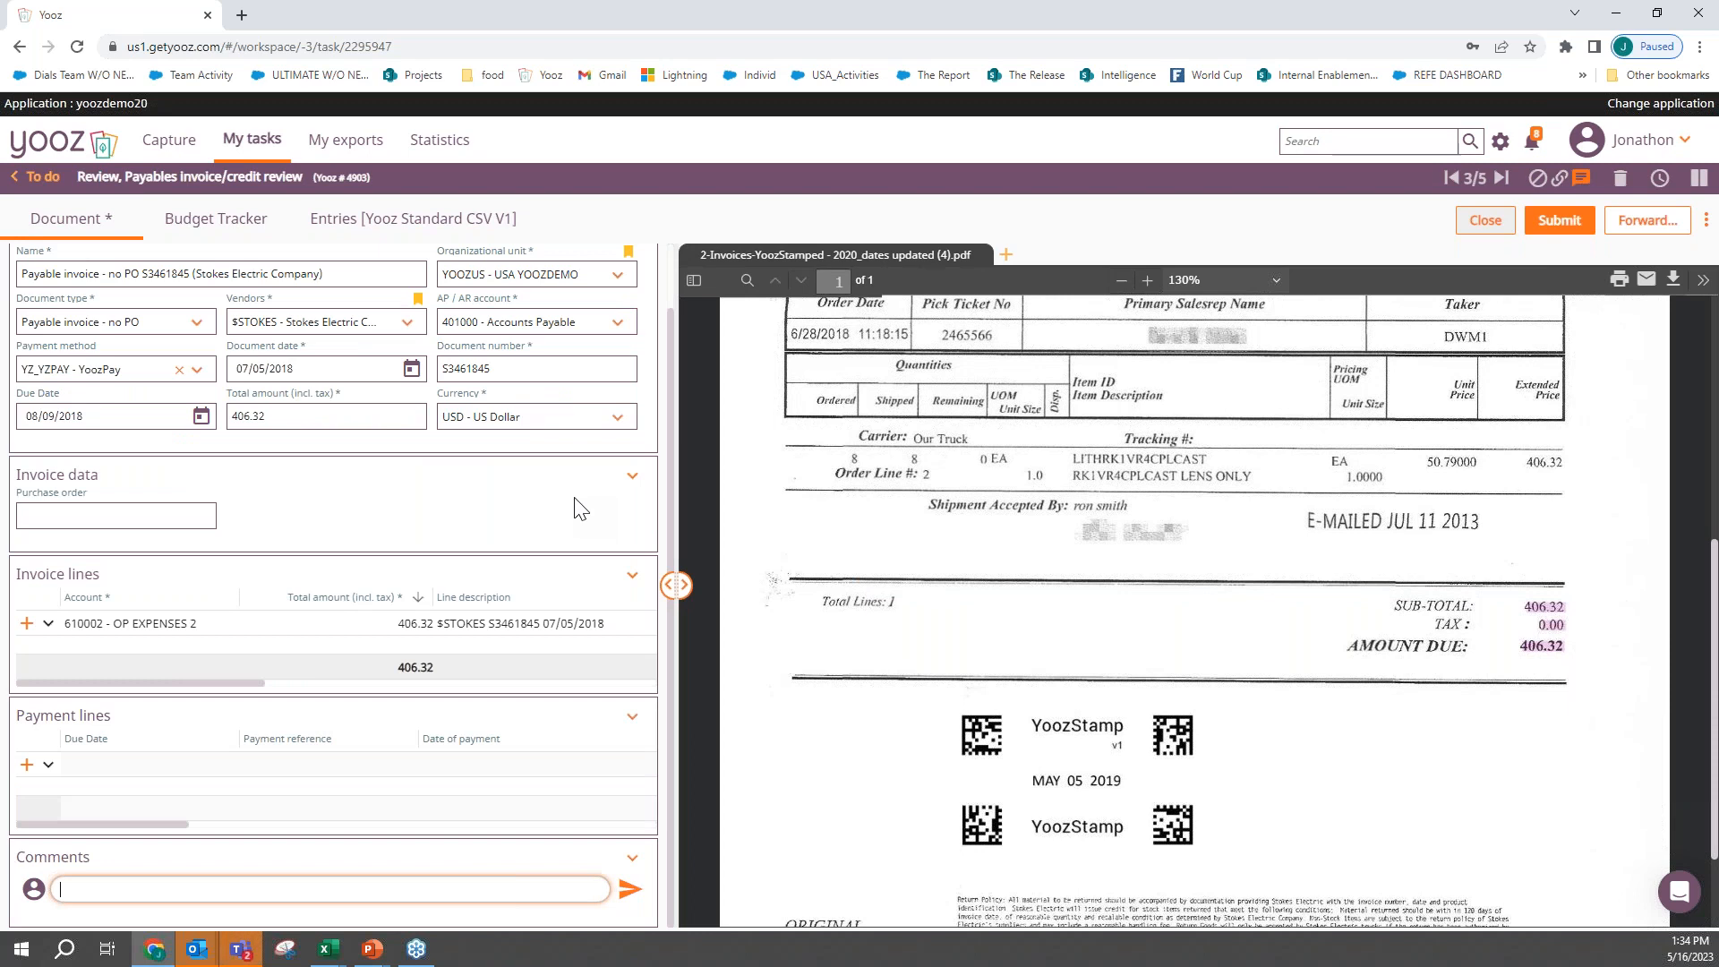
type("@")
type("john")
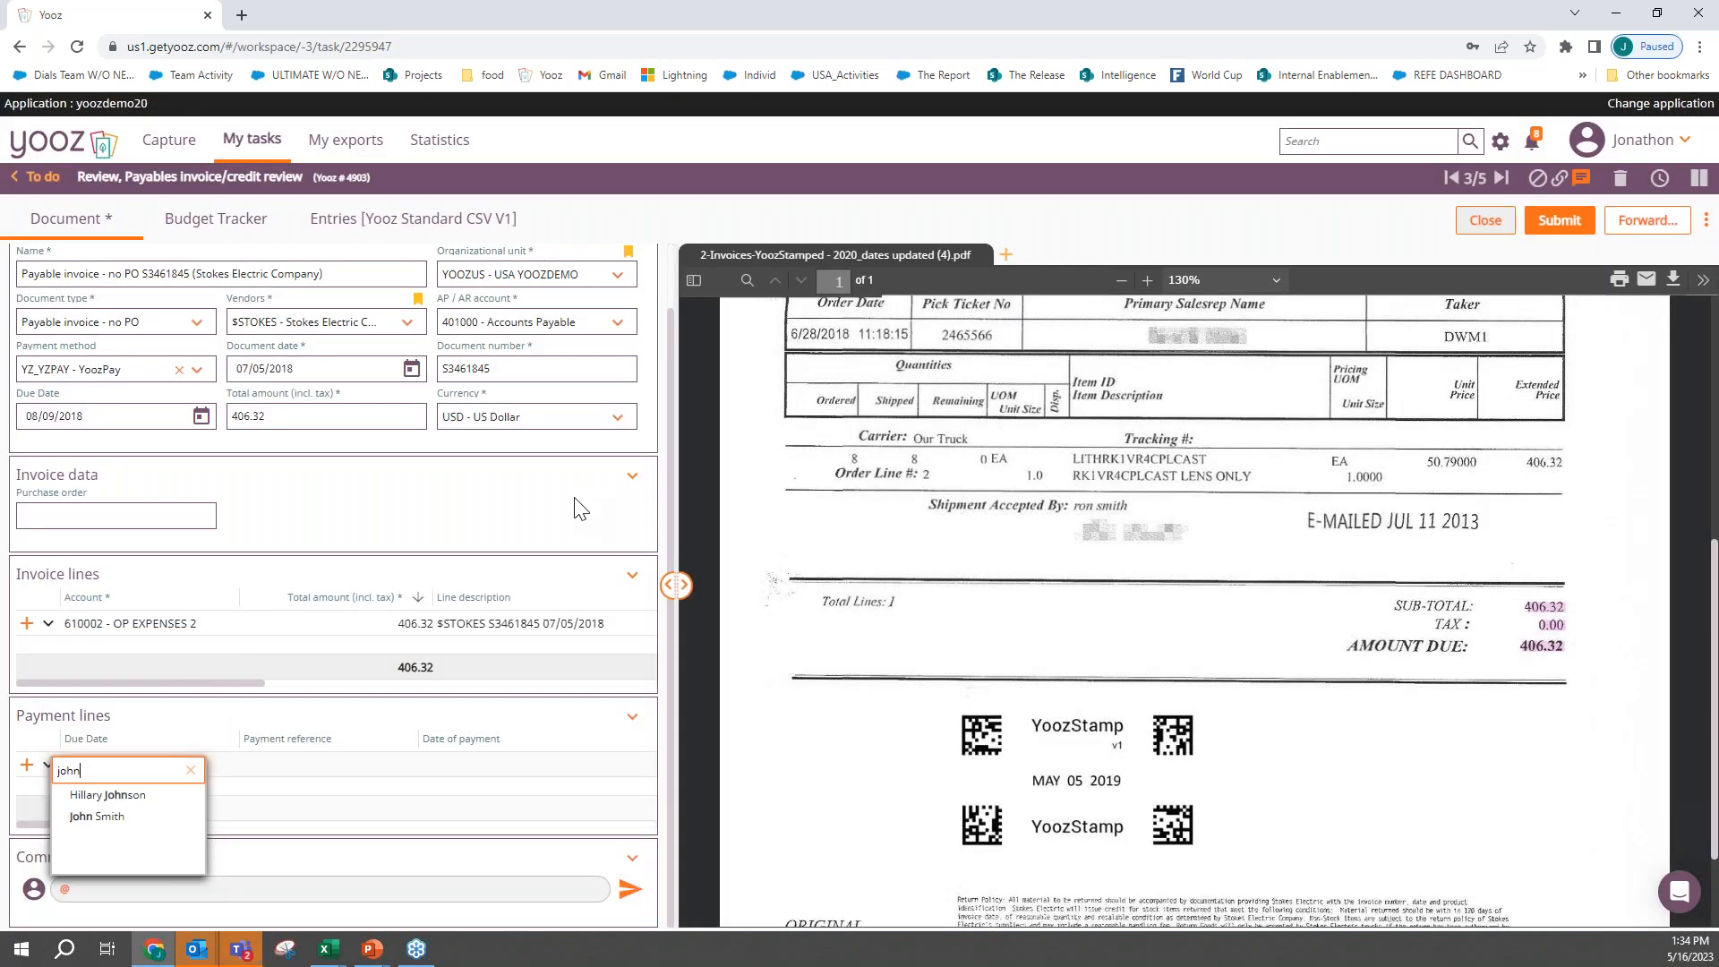
key("Down")
key("Down")
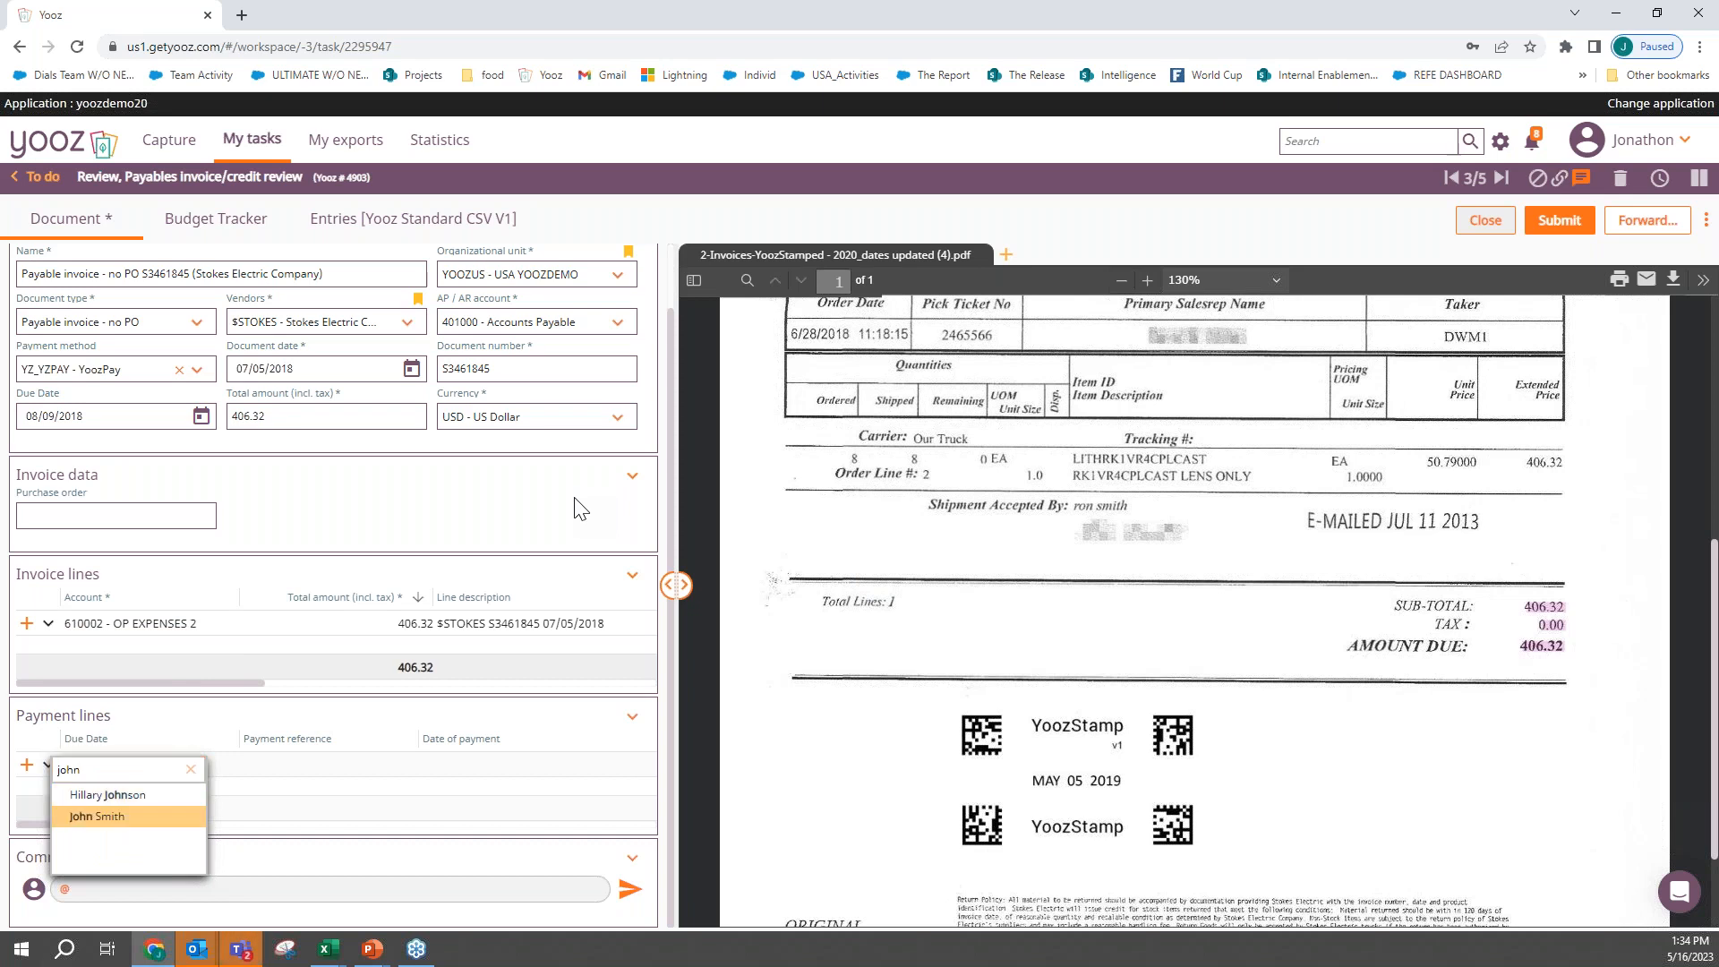
key("Return")
type("wha")
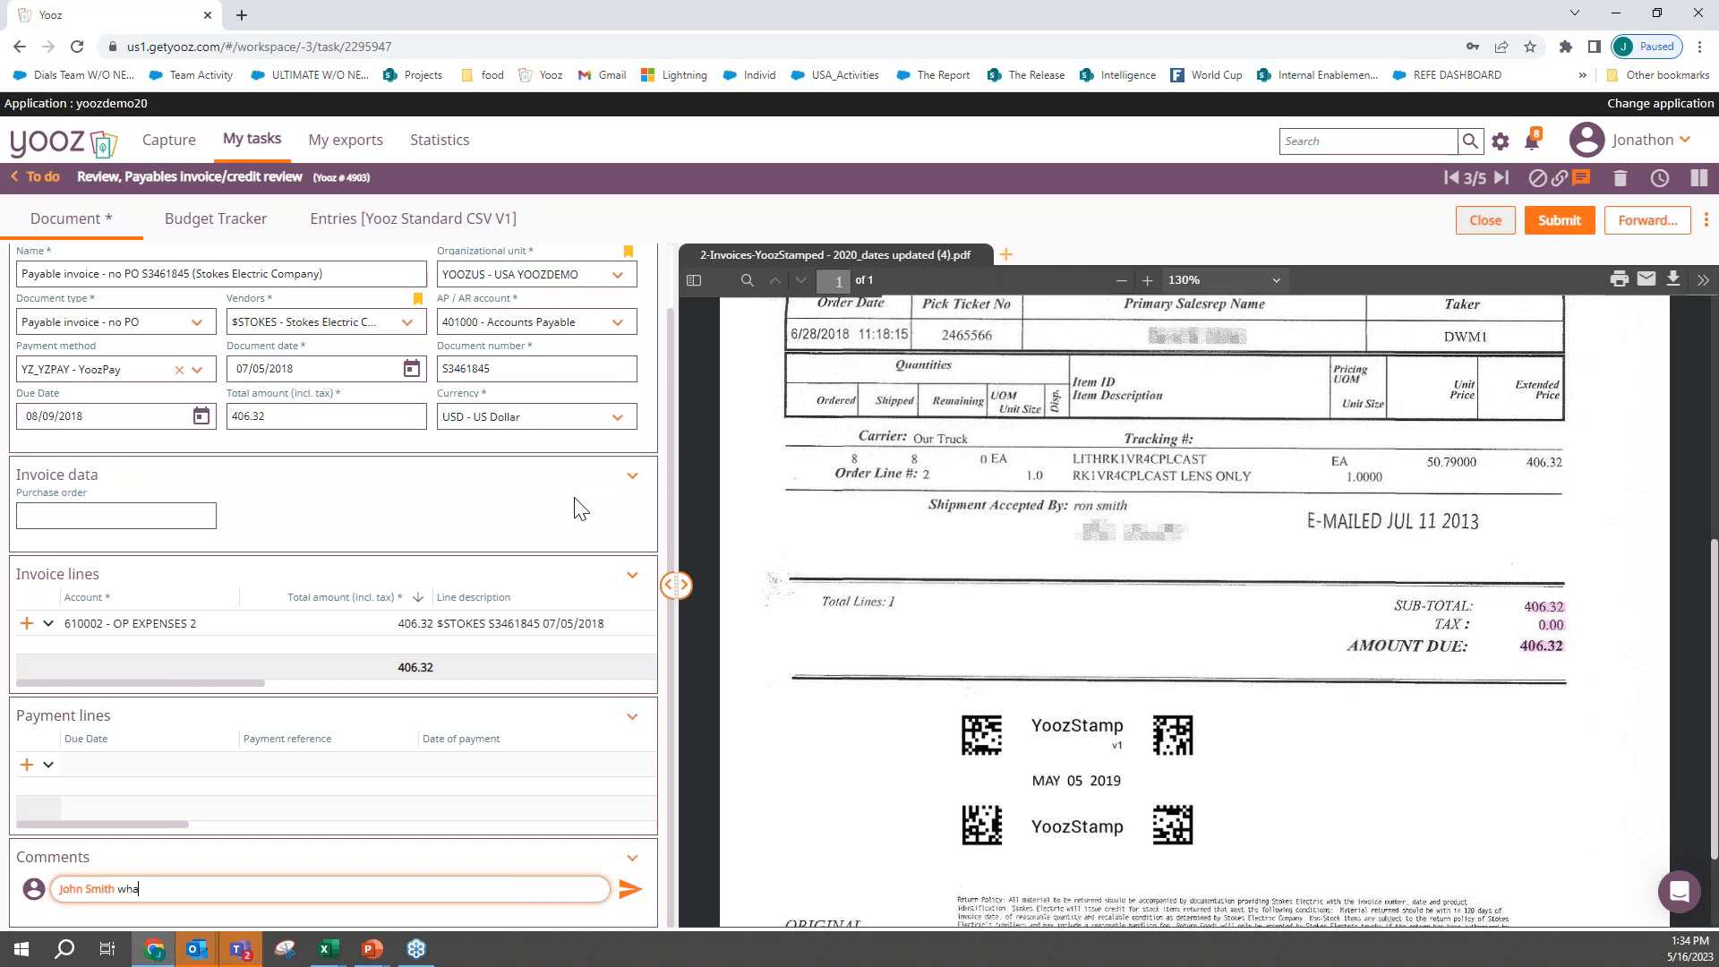
type("t is going on with this")
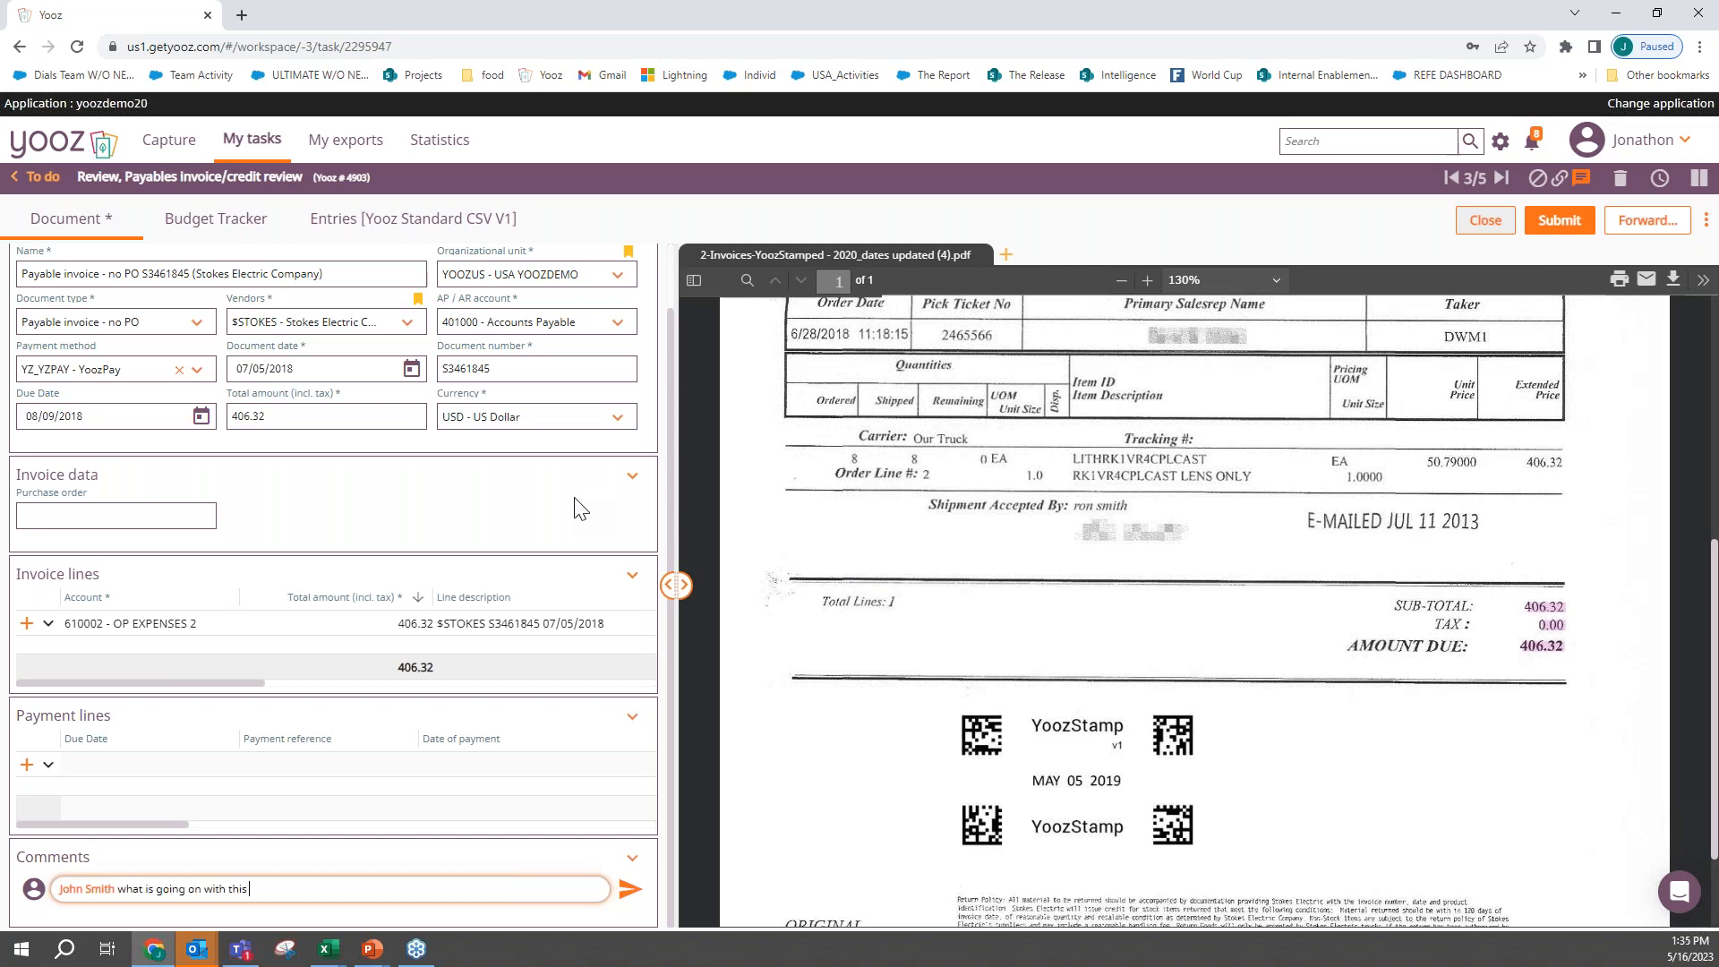
type(" invoice?")
left_click(631, 890)
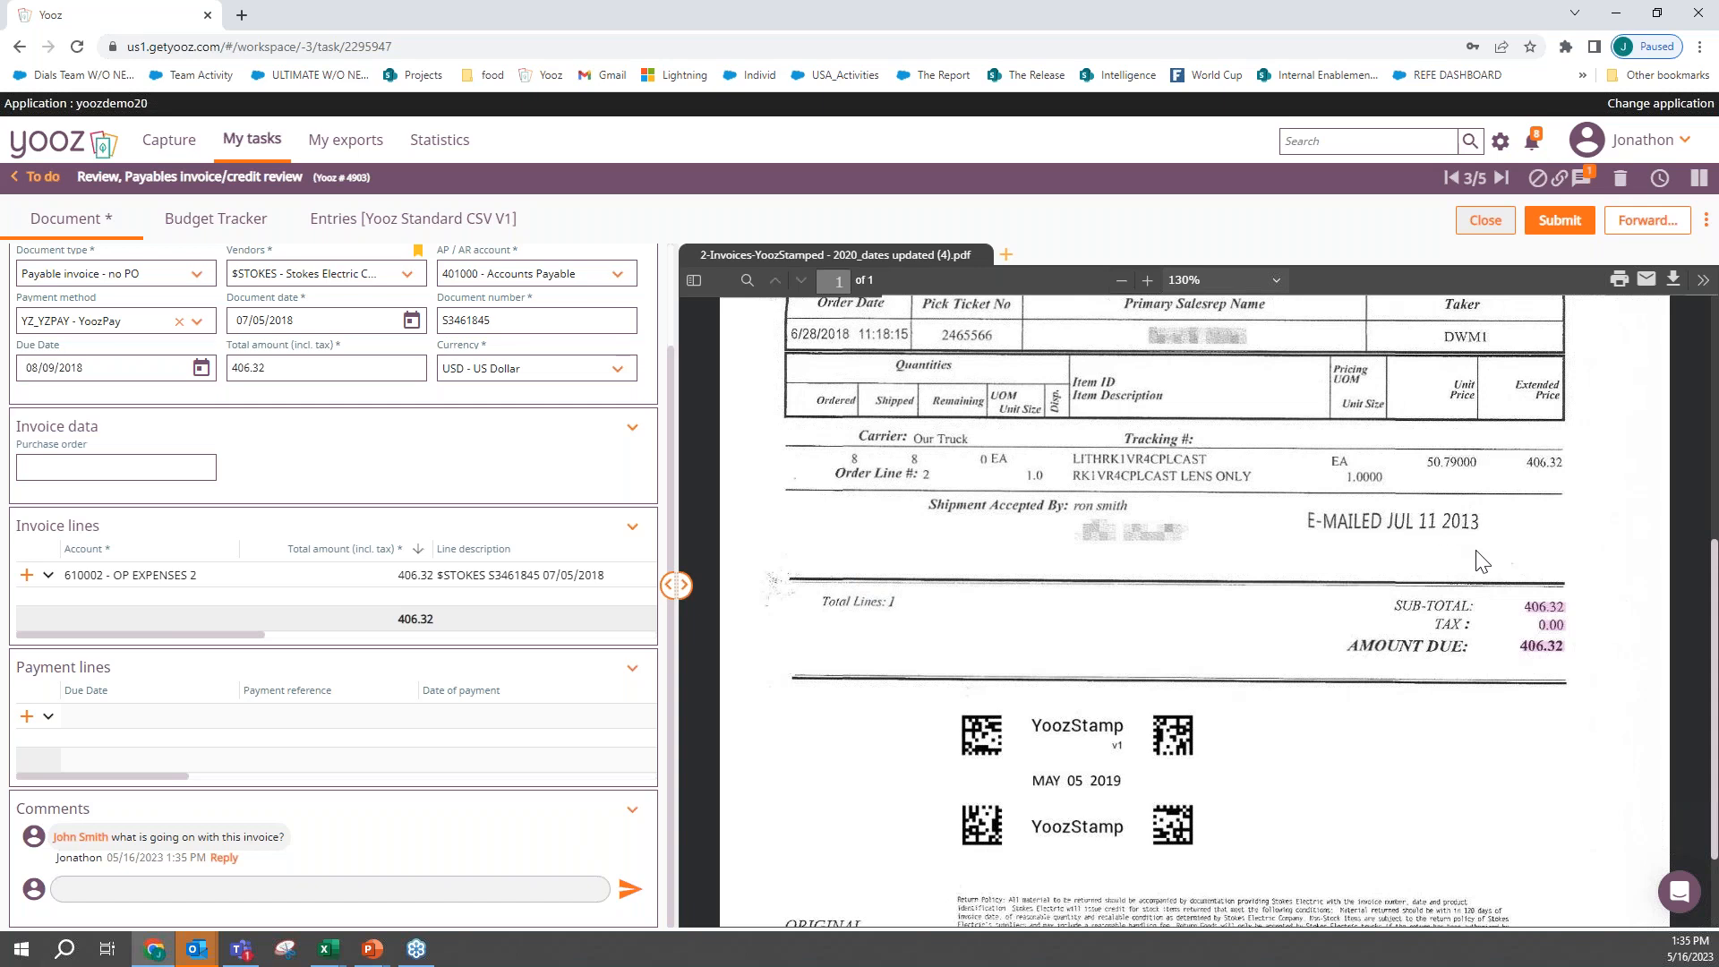
- Delete the Stokes Electric invoice with the deletion reason Duplicate and no comment, and dismiss the deletion notification
scroll(1481, 563, "up", 2)
scroll(1481, 562, "up", 4)
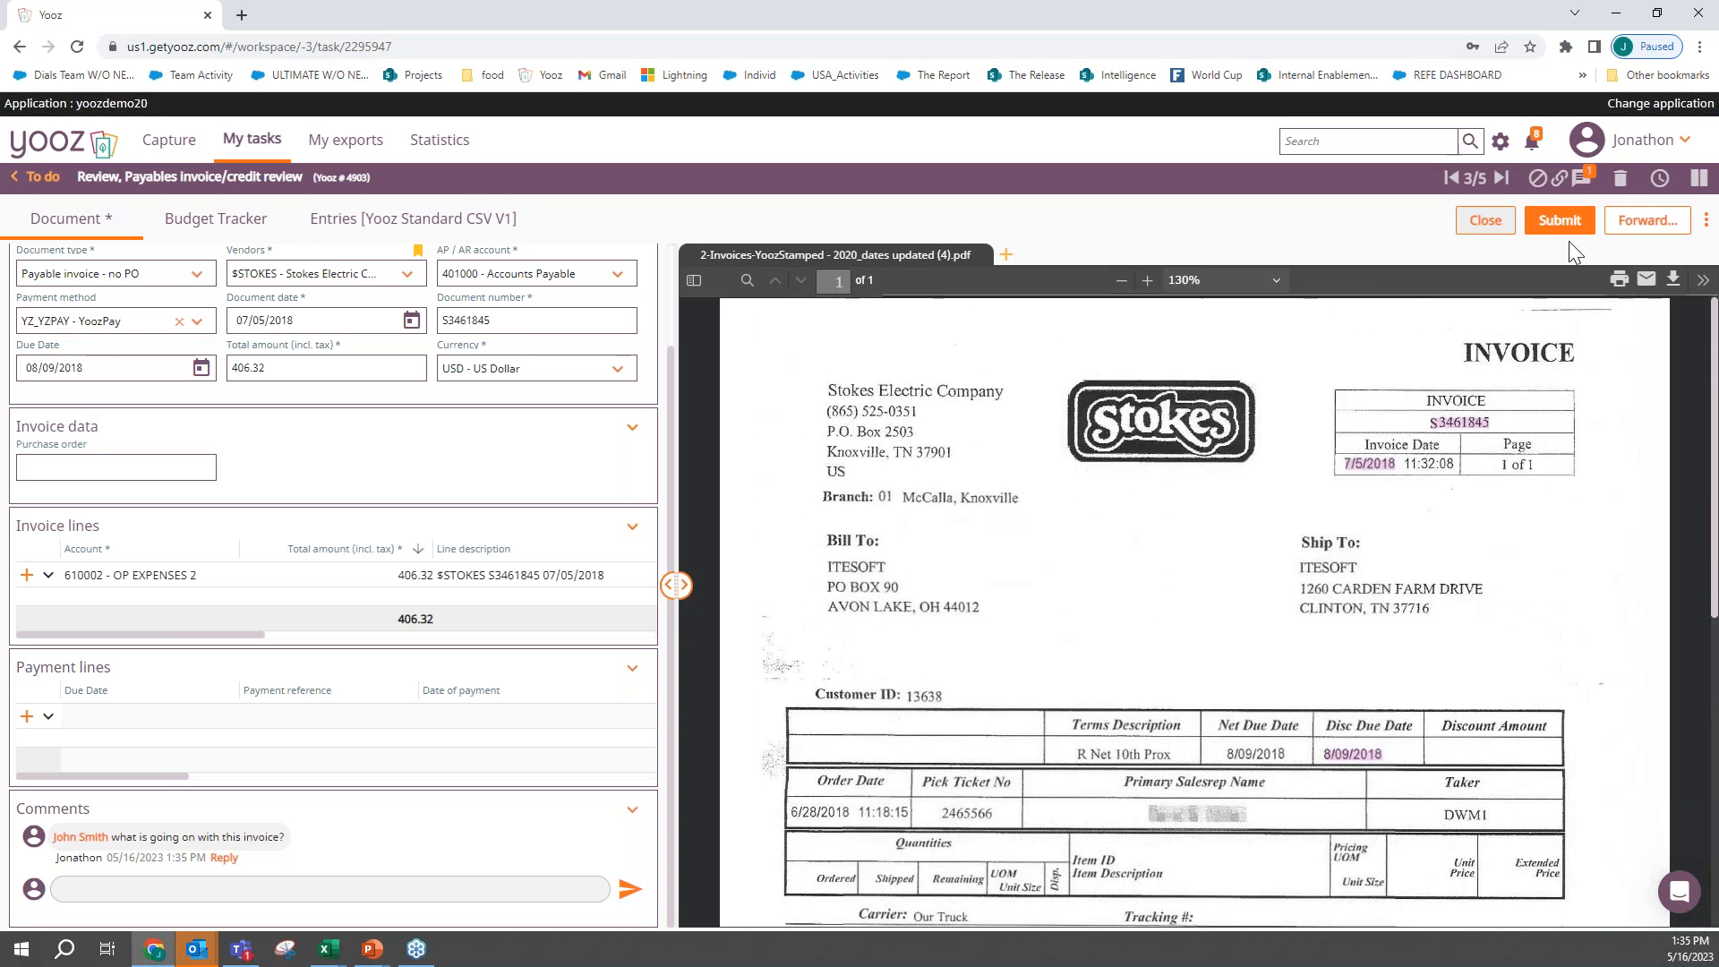
left_click(1621, 182)
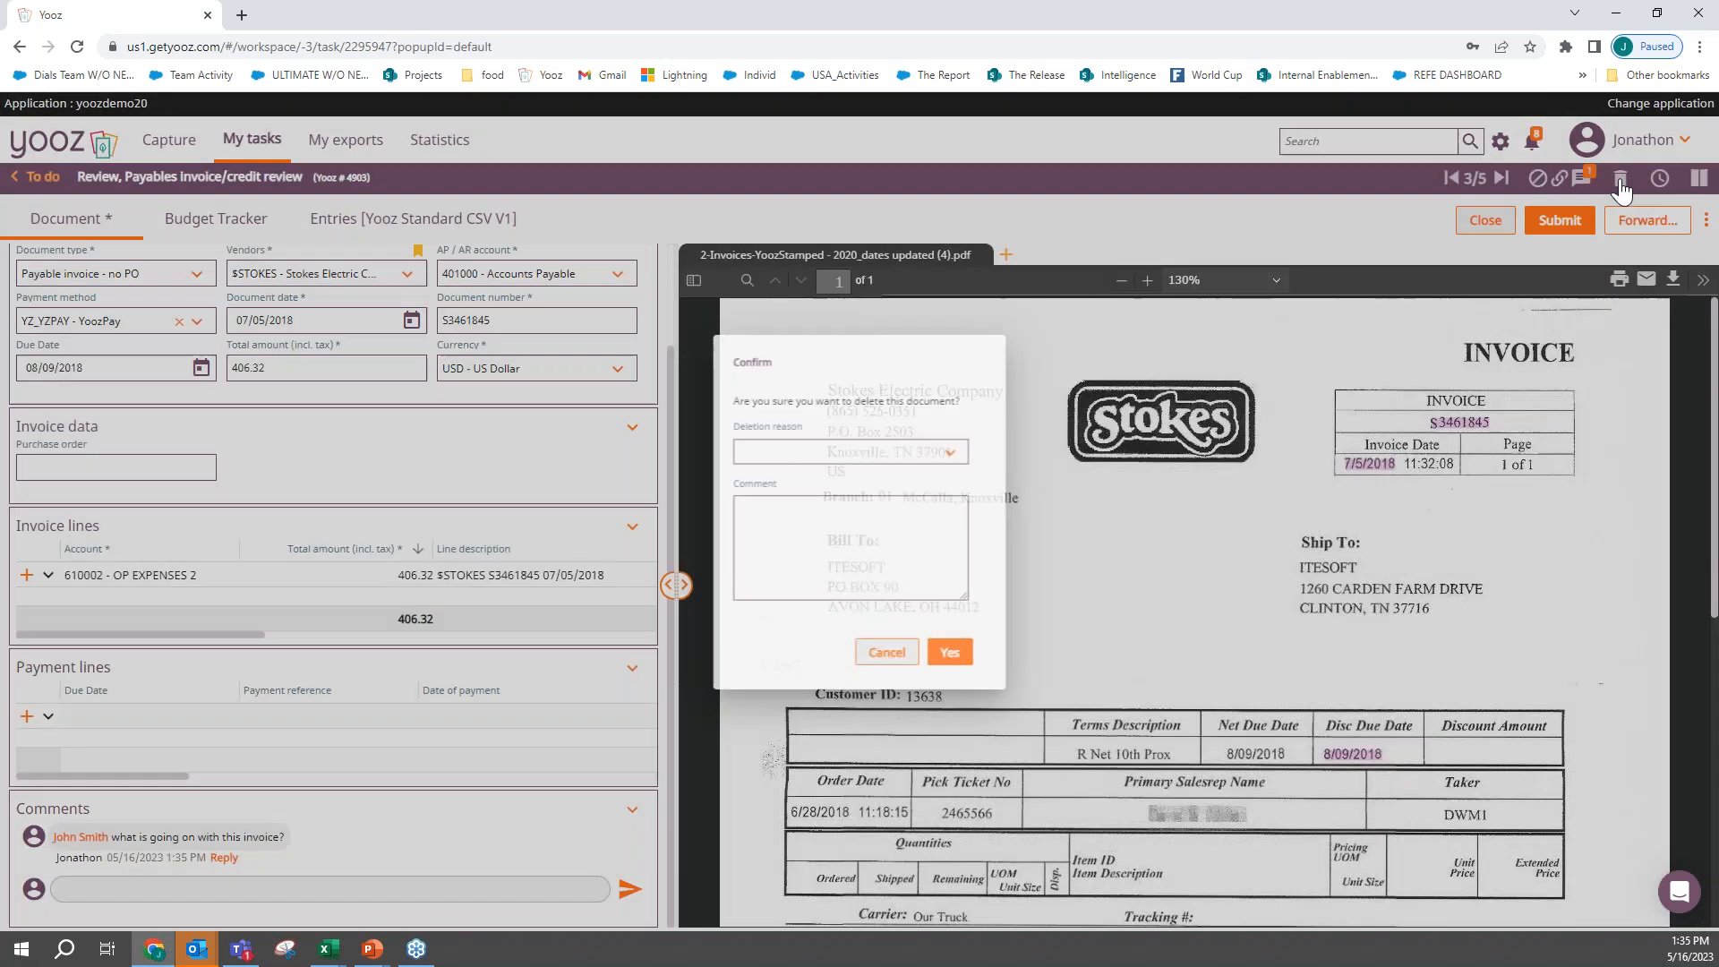
left_click(850, 447)
left_click(869, 531)
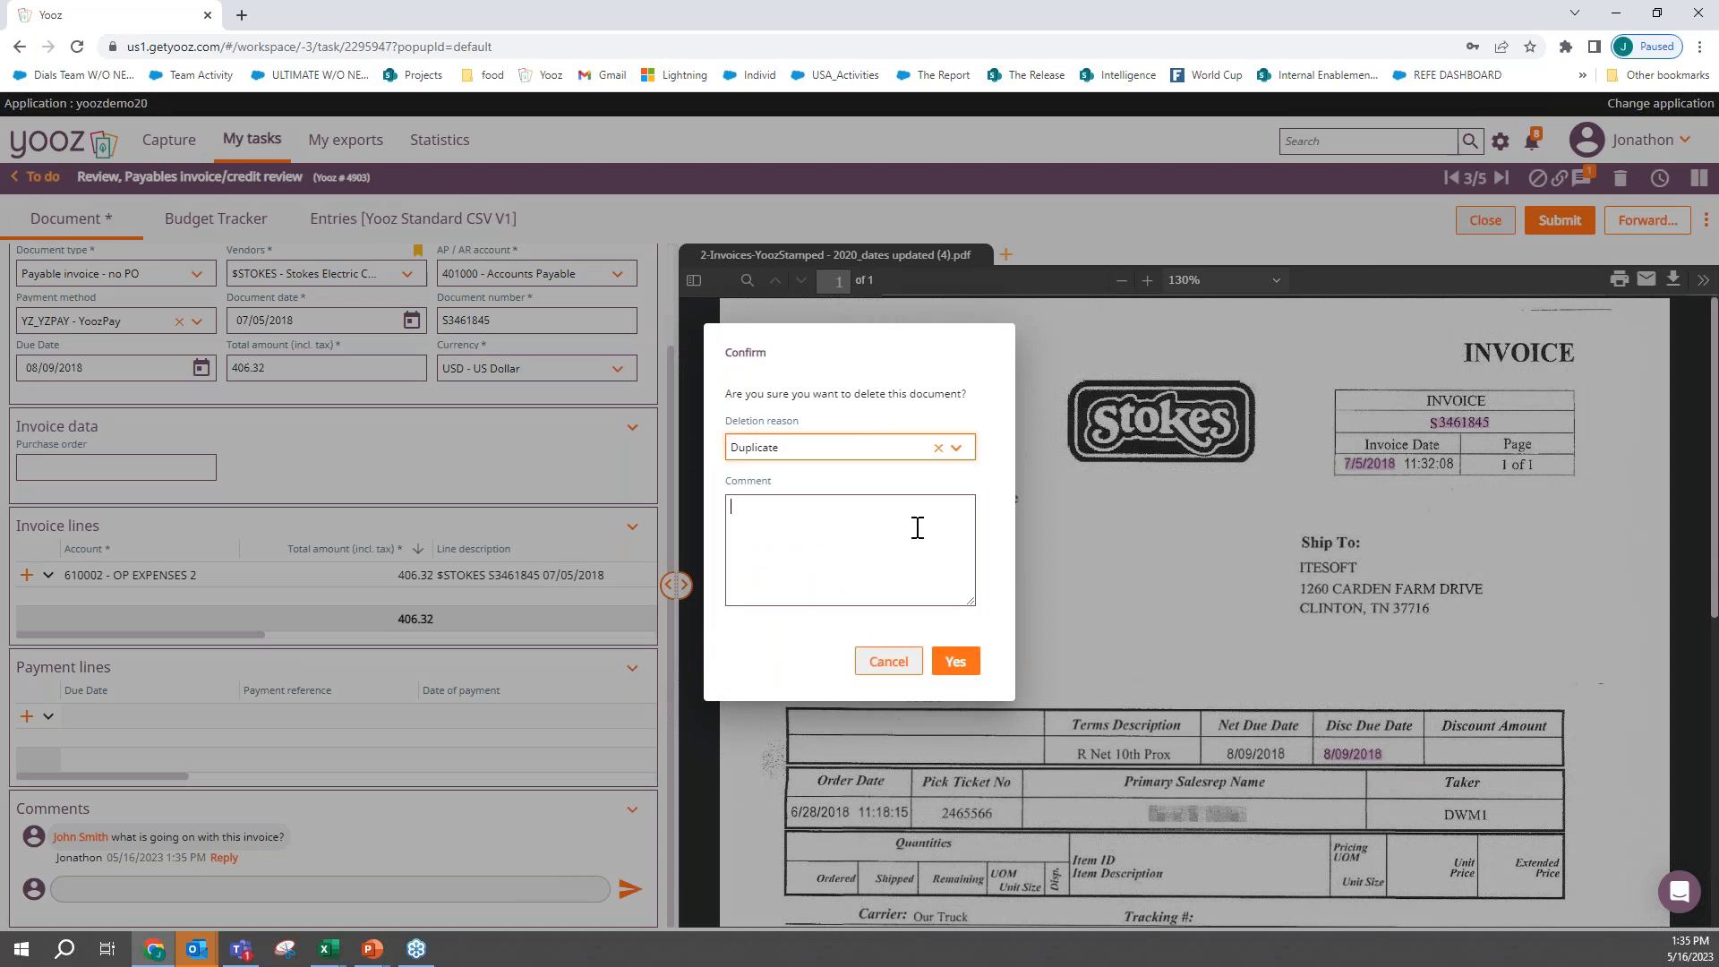
left_click(956, 663)
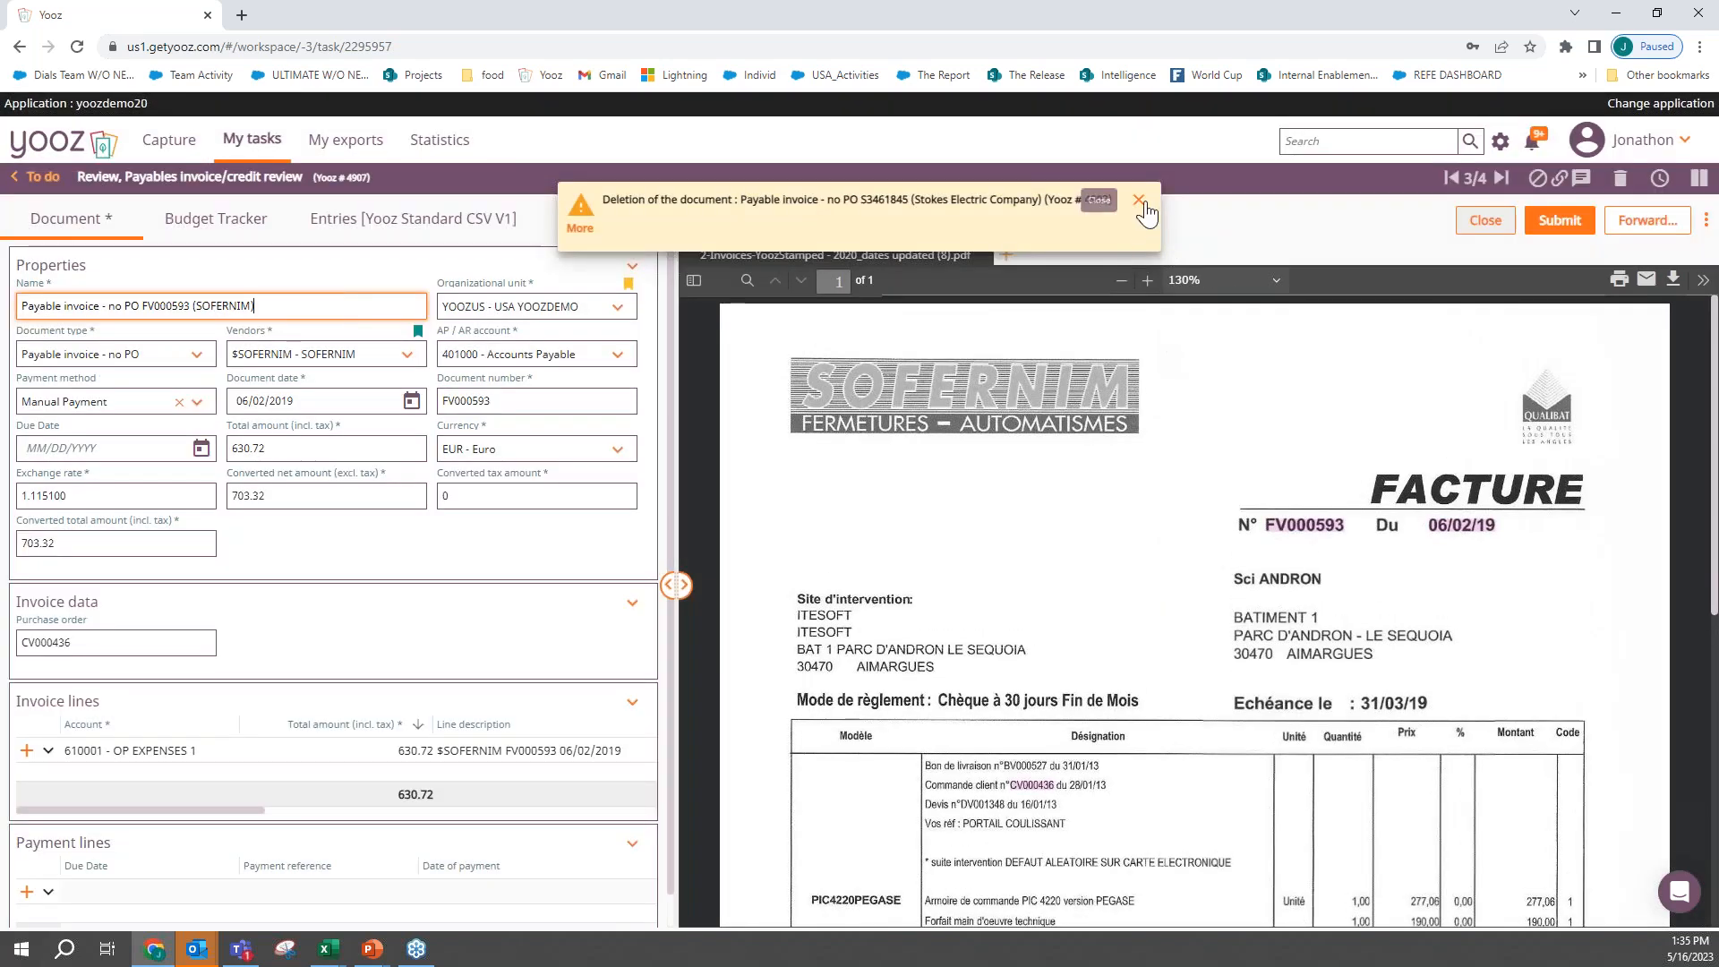
left_click(1139, 200)
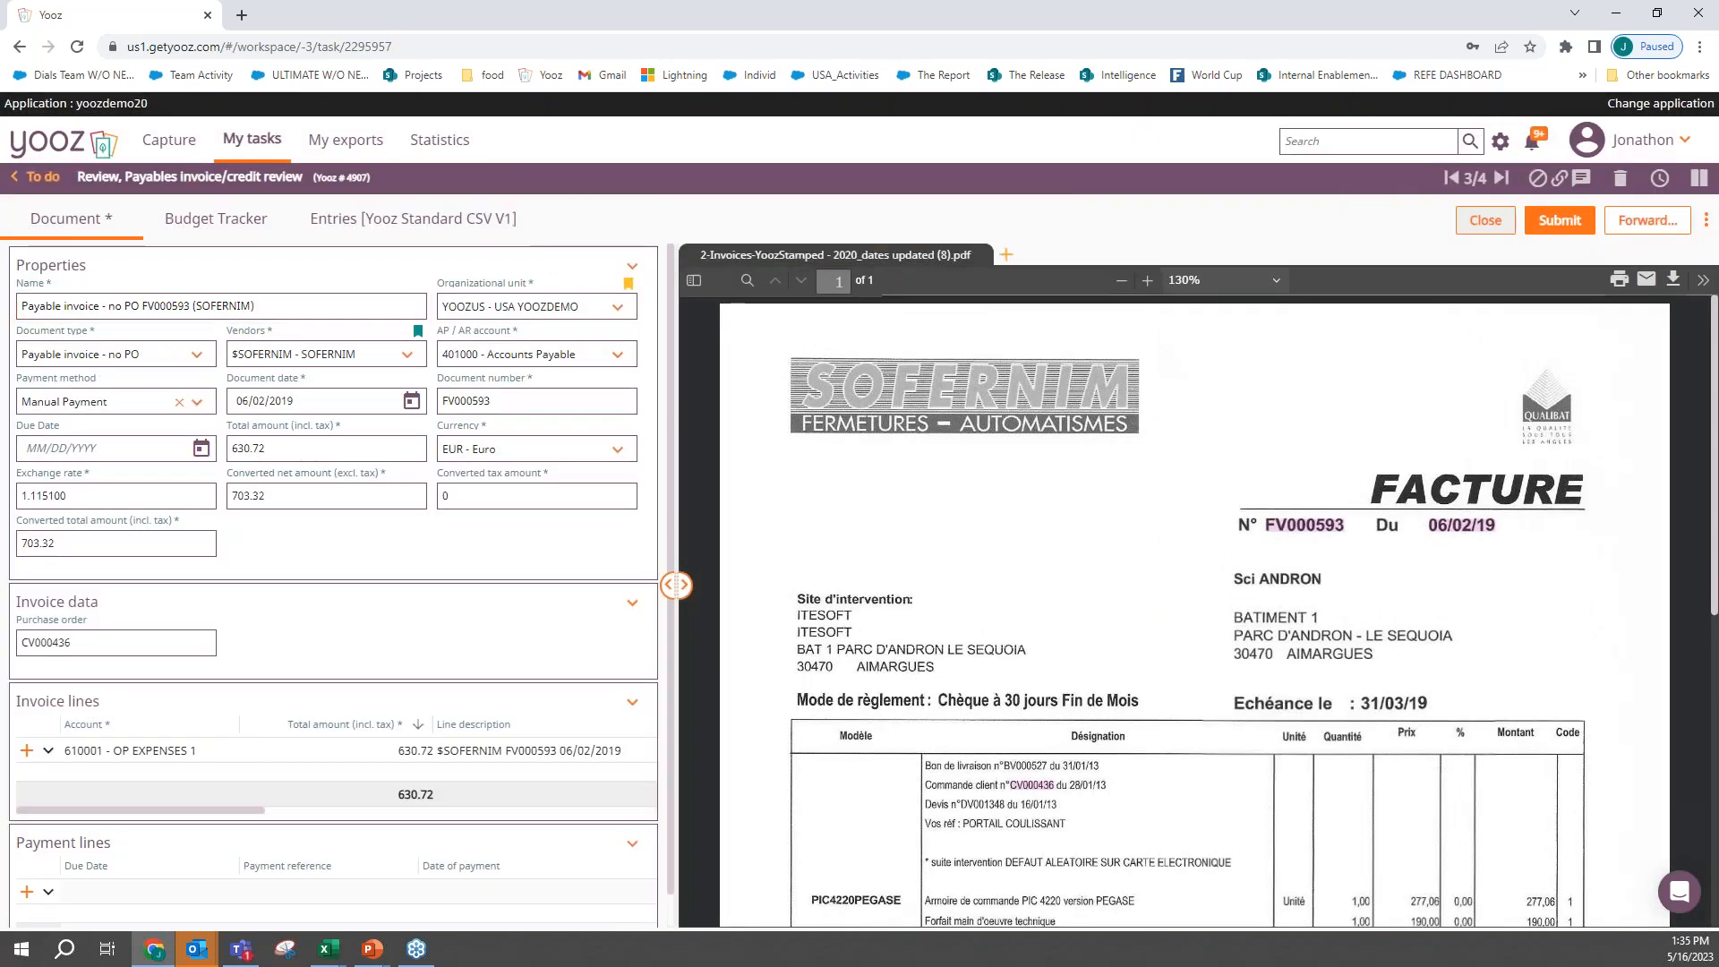
- Return to the task list without saving changes to the SOFERNIM invoice, and look over the in-progress invoices and their recipients
left_click(40, 179)
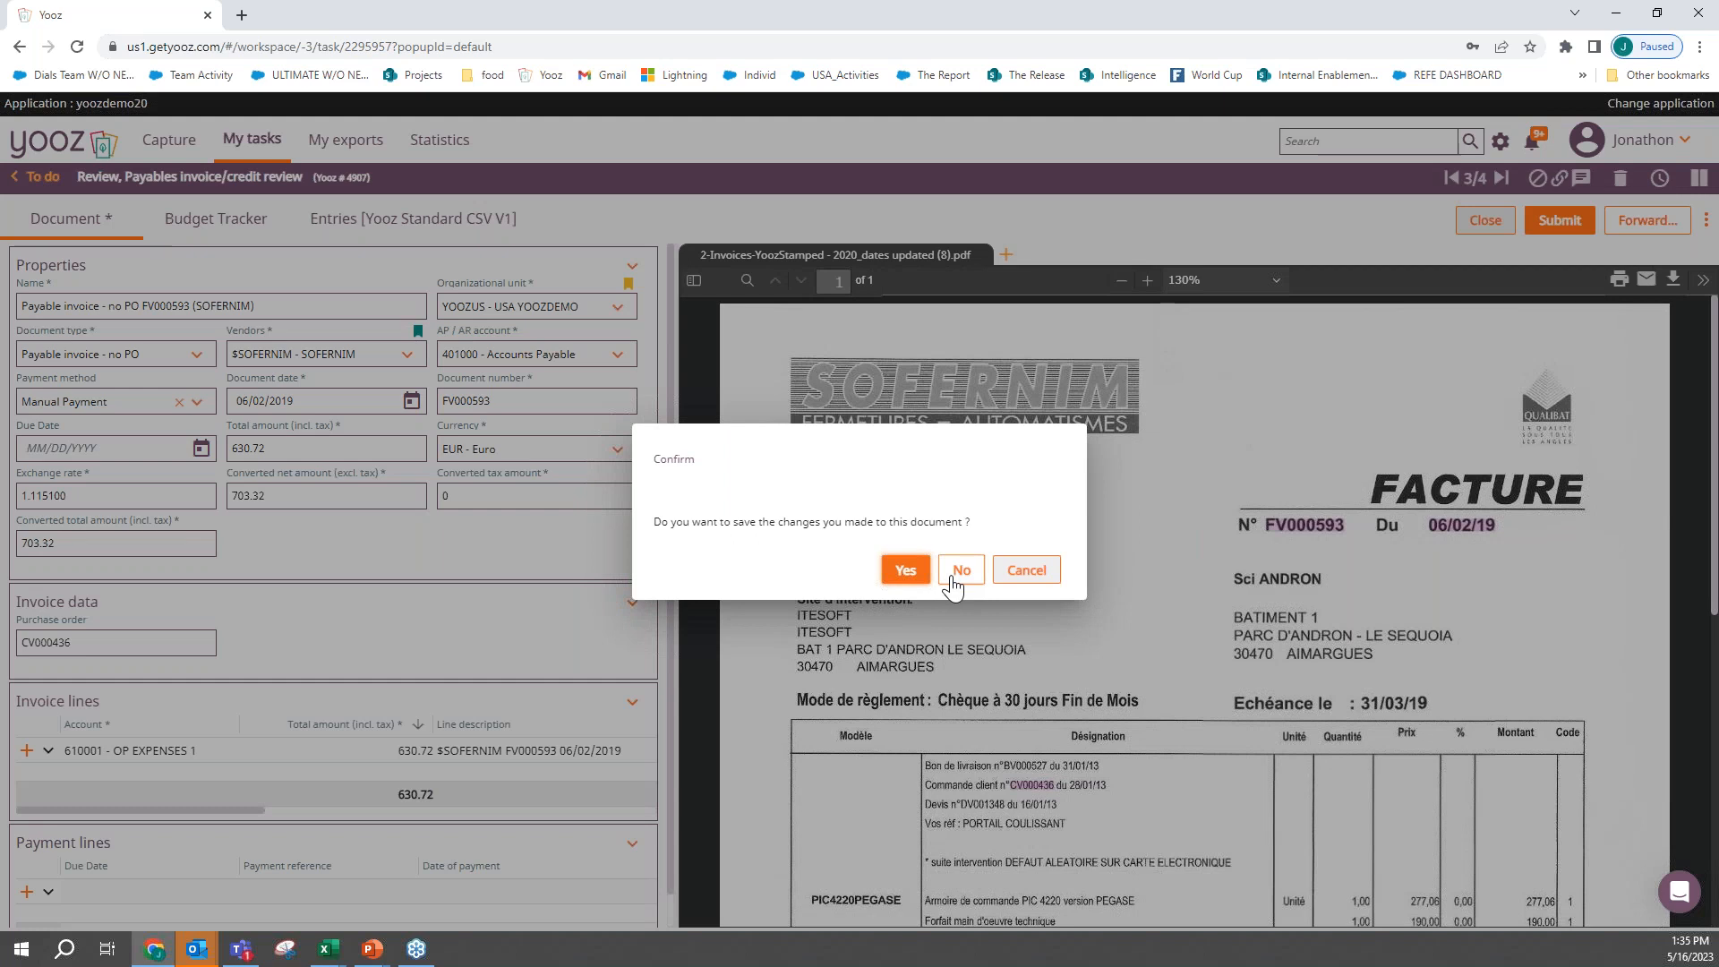
left_click(952, 573)
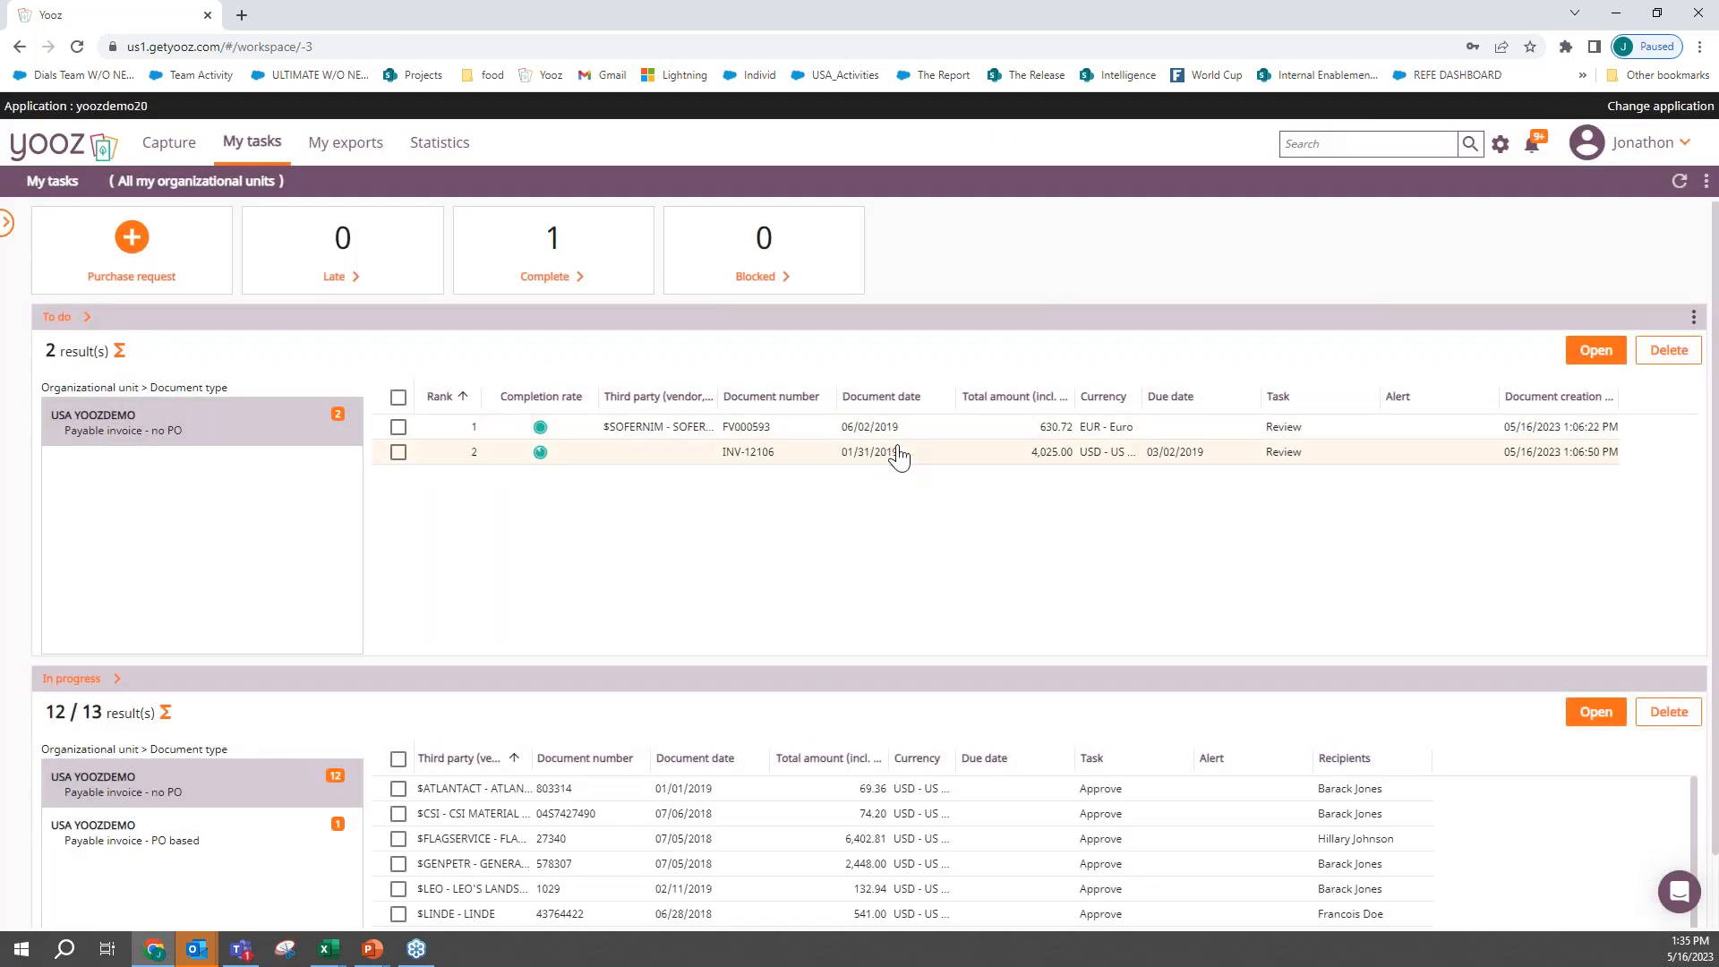
scroll(1005, 672, "down", 1)
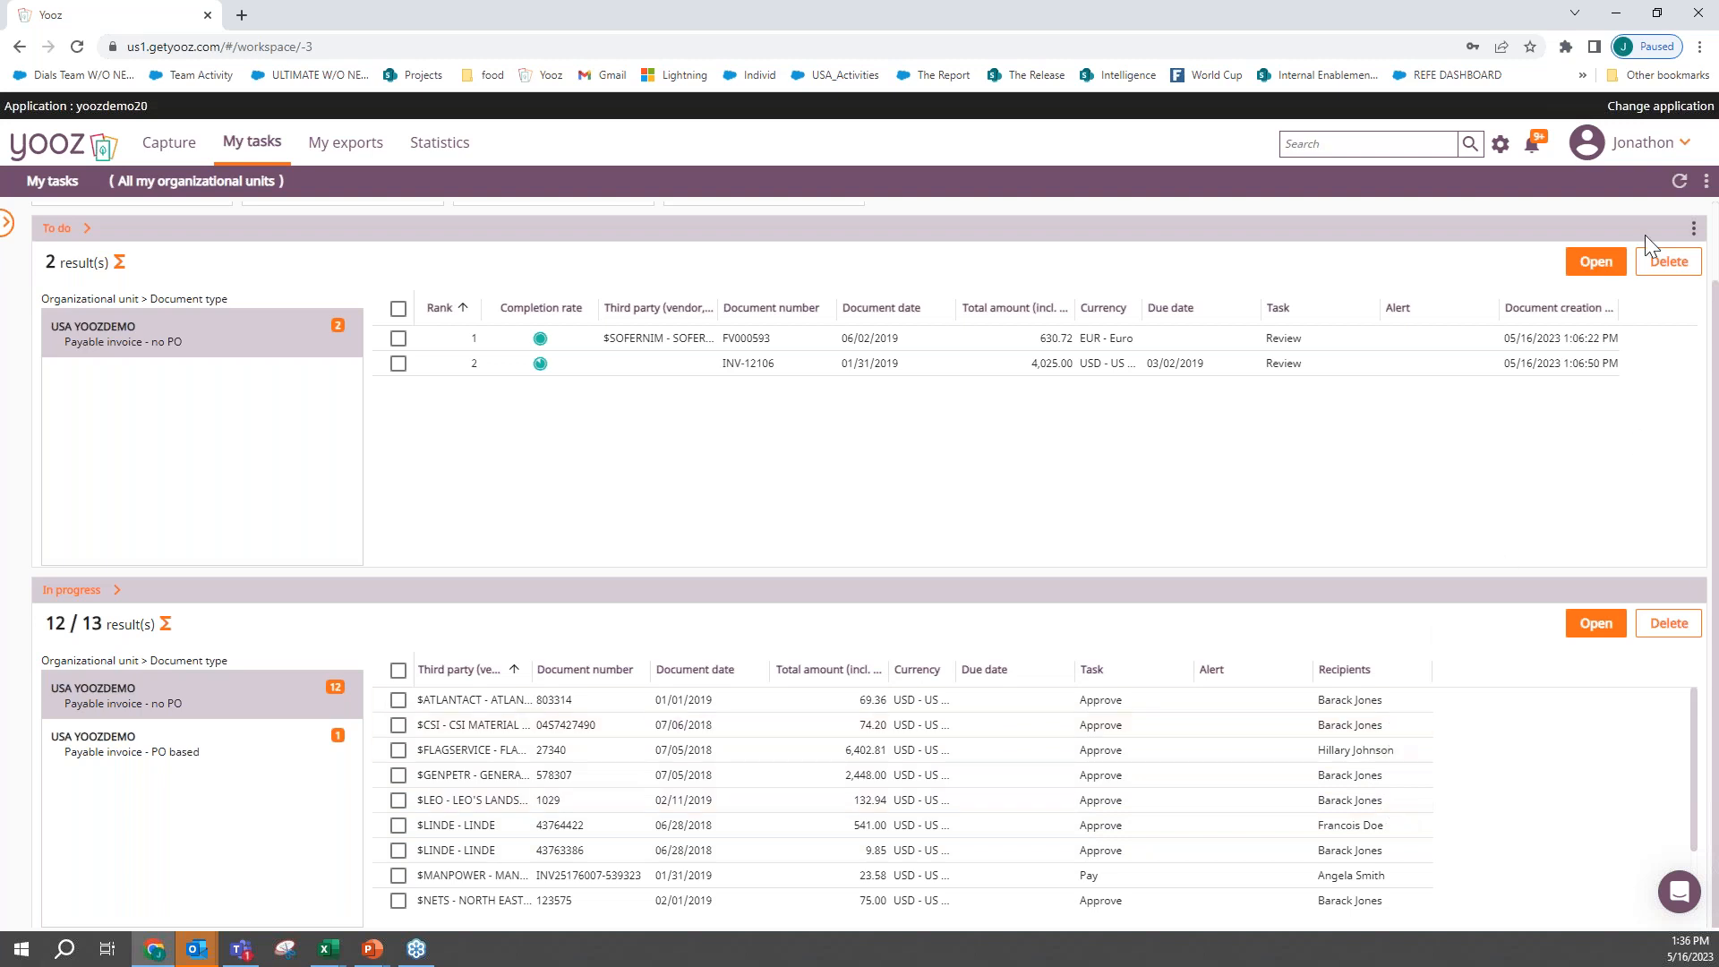
- Impersonate the user assigned to approve the Flag Service invoice
left_click(1677, 143)
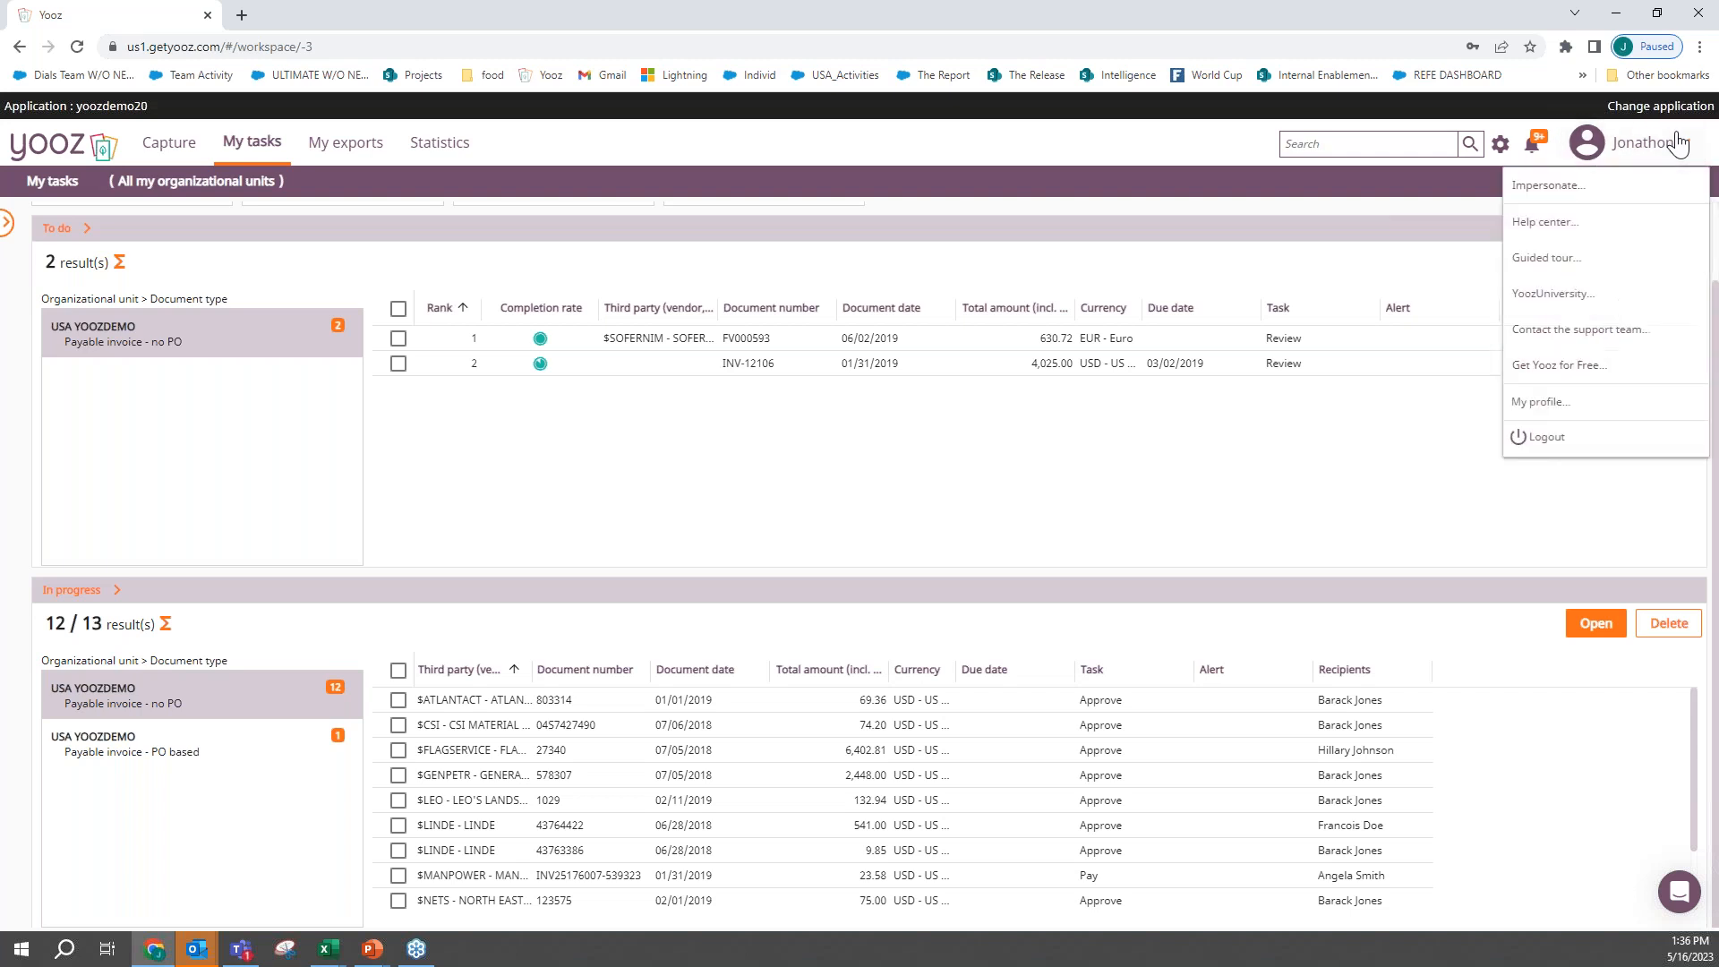
left_click(1647, 185)
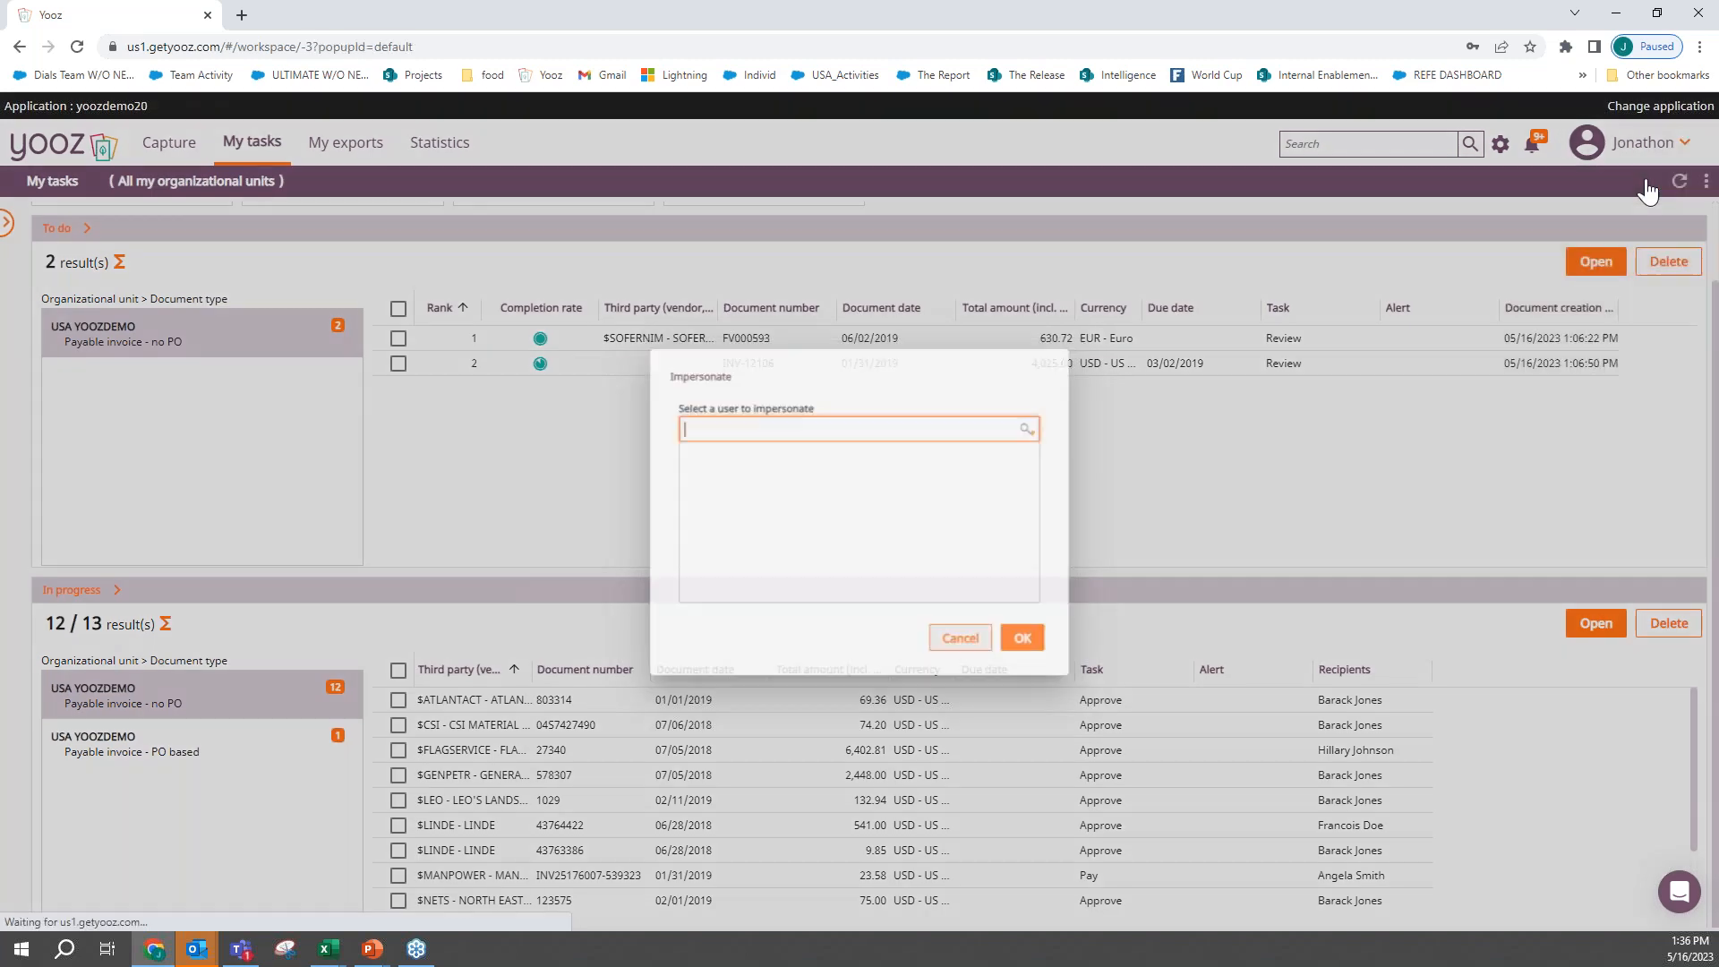
left_click(842, 518)
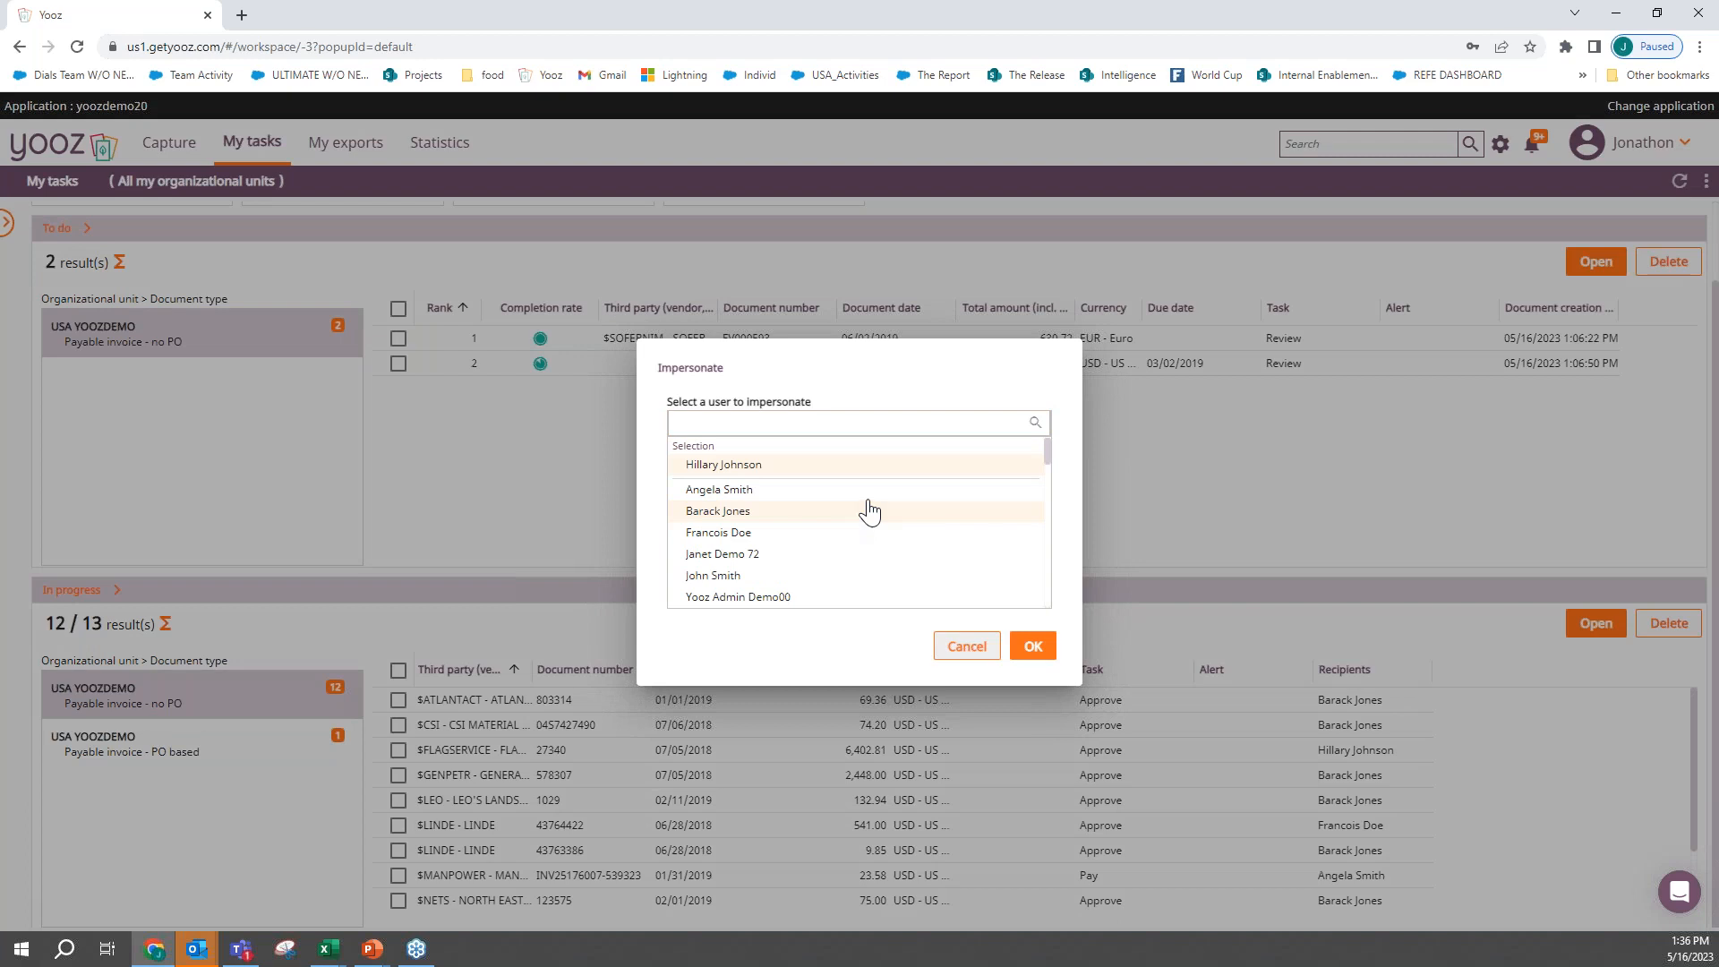
left_click(1032, 648)
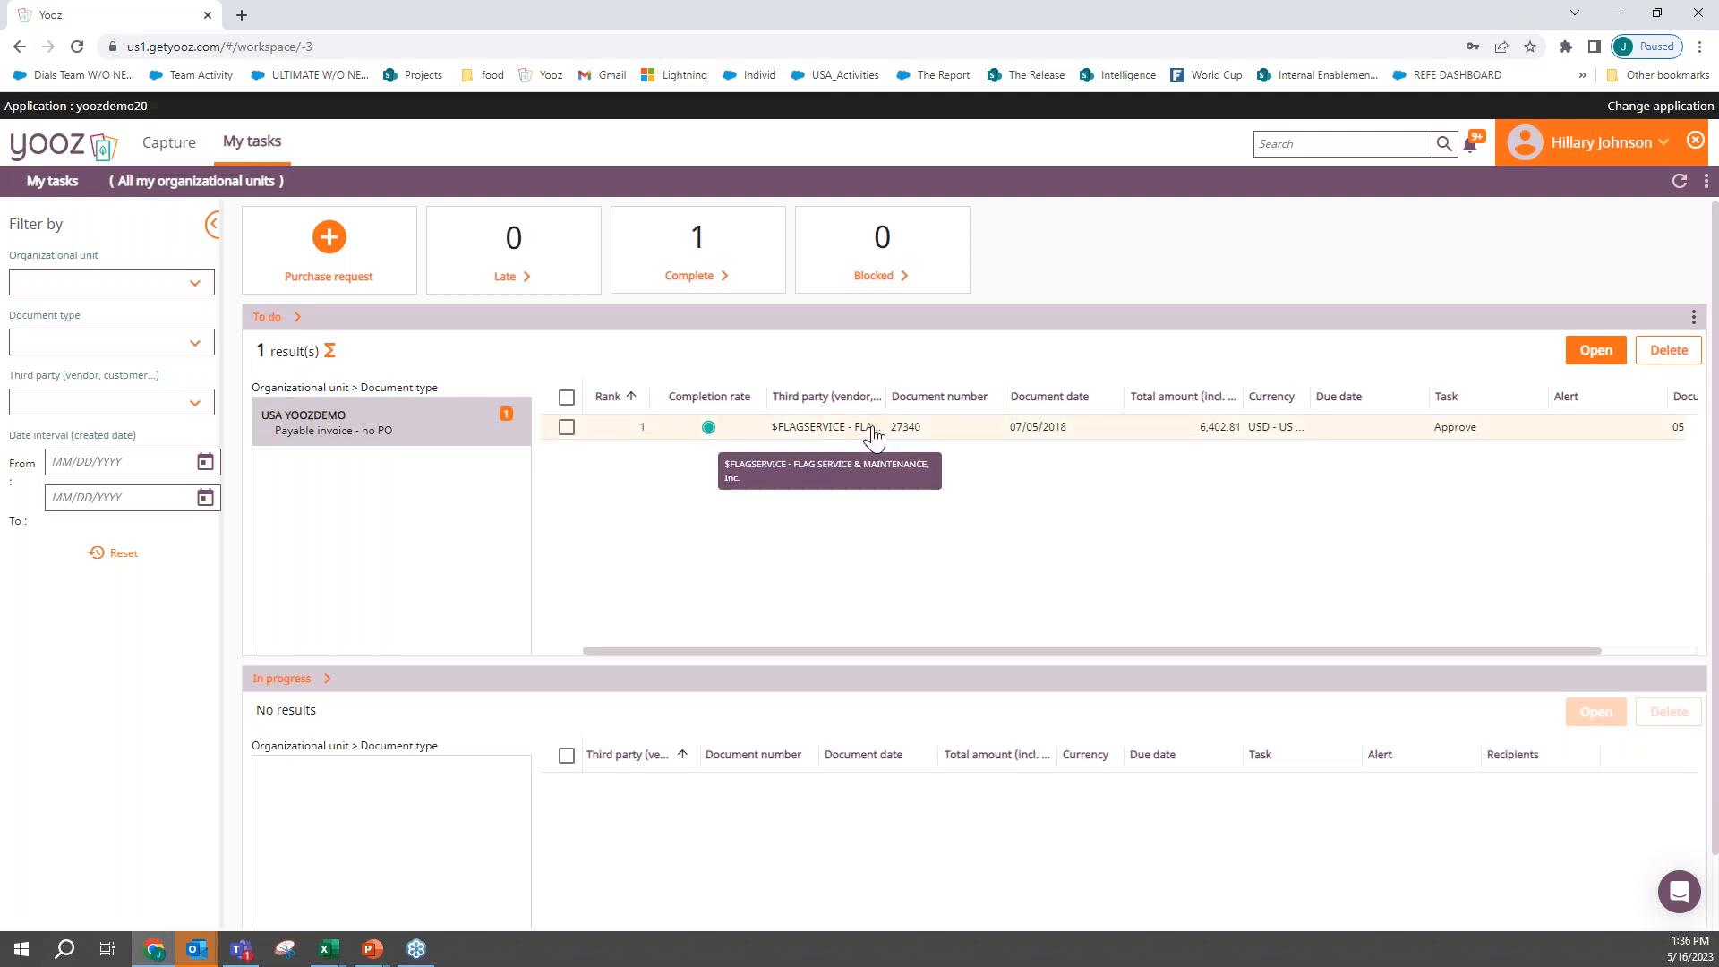
- Open the Flag Service invoice as the approver, review its scan, approve it, and stop impersonating the approver
double_click(787, 427)
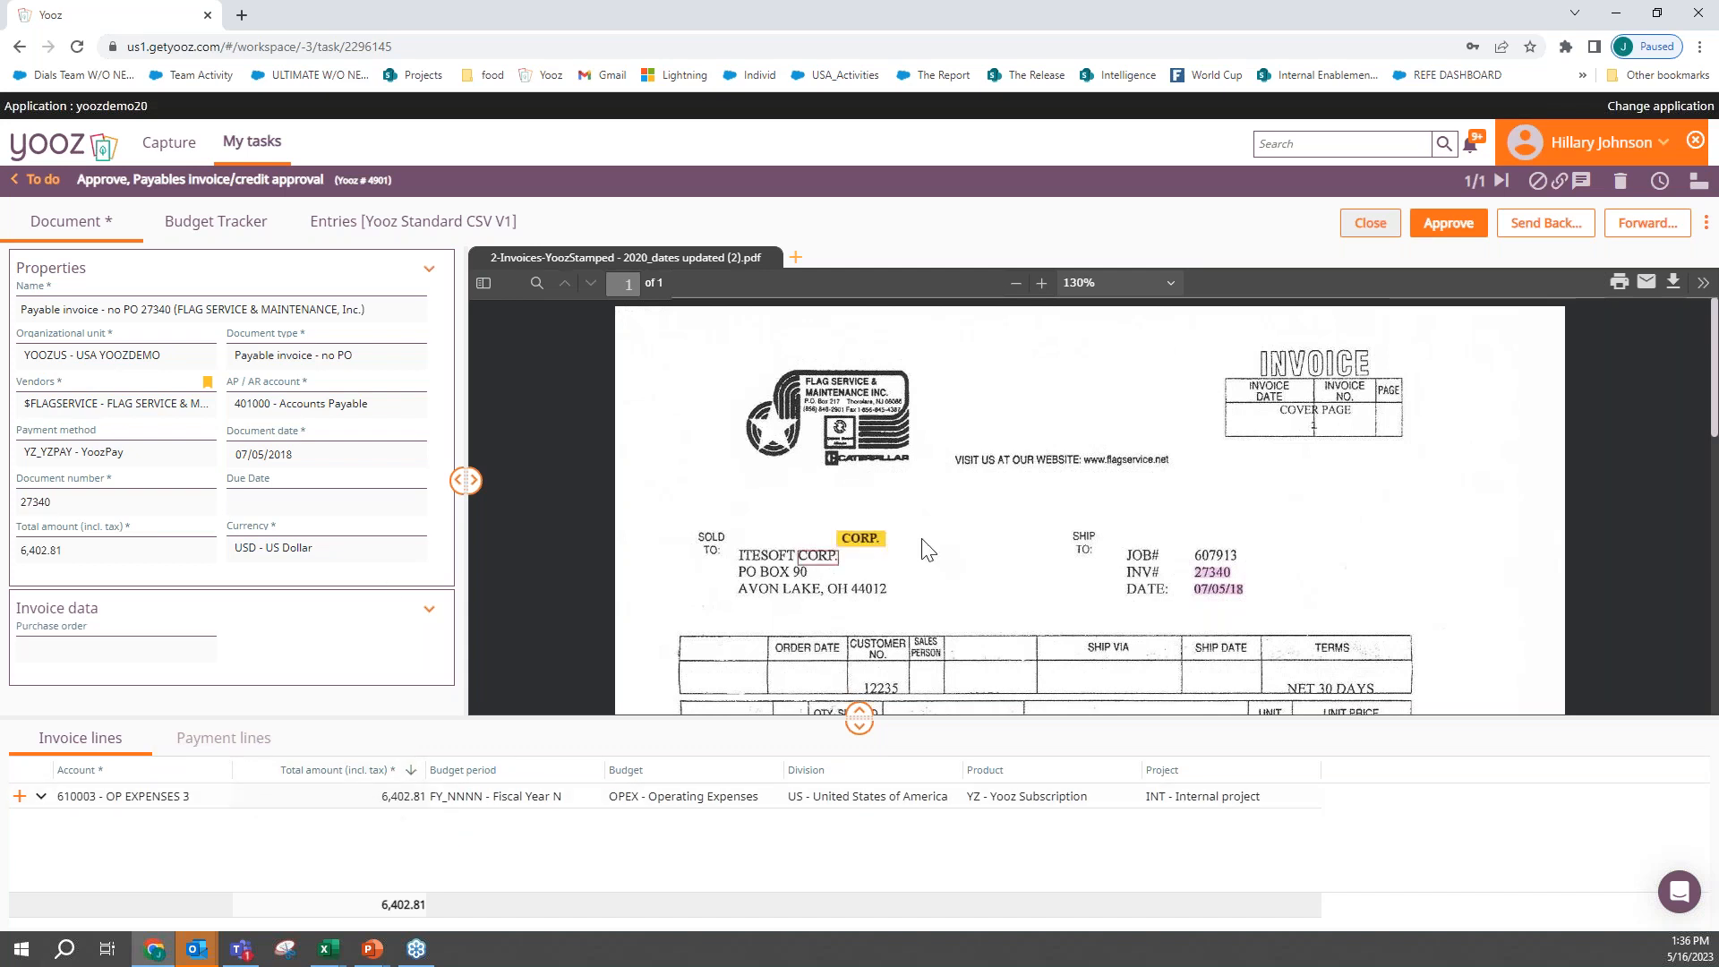
scroll(924, 541, "down", 10)
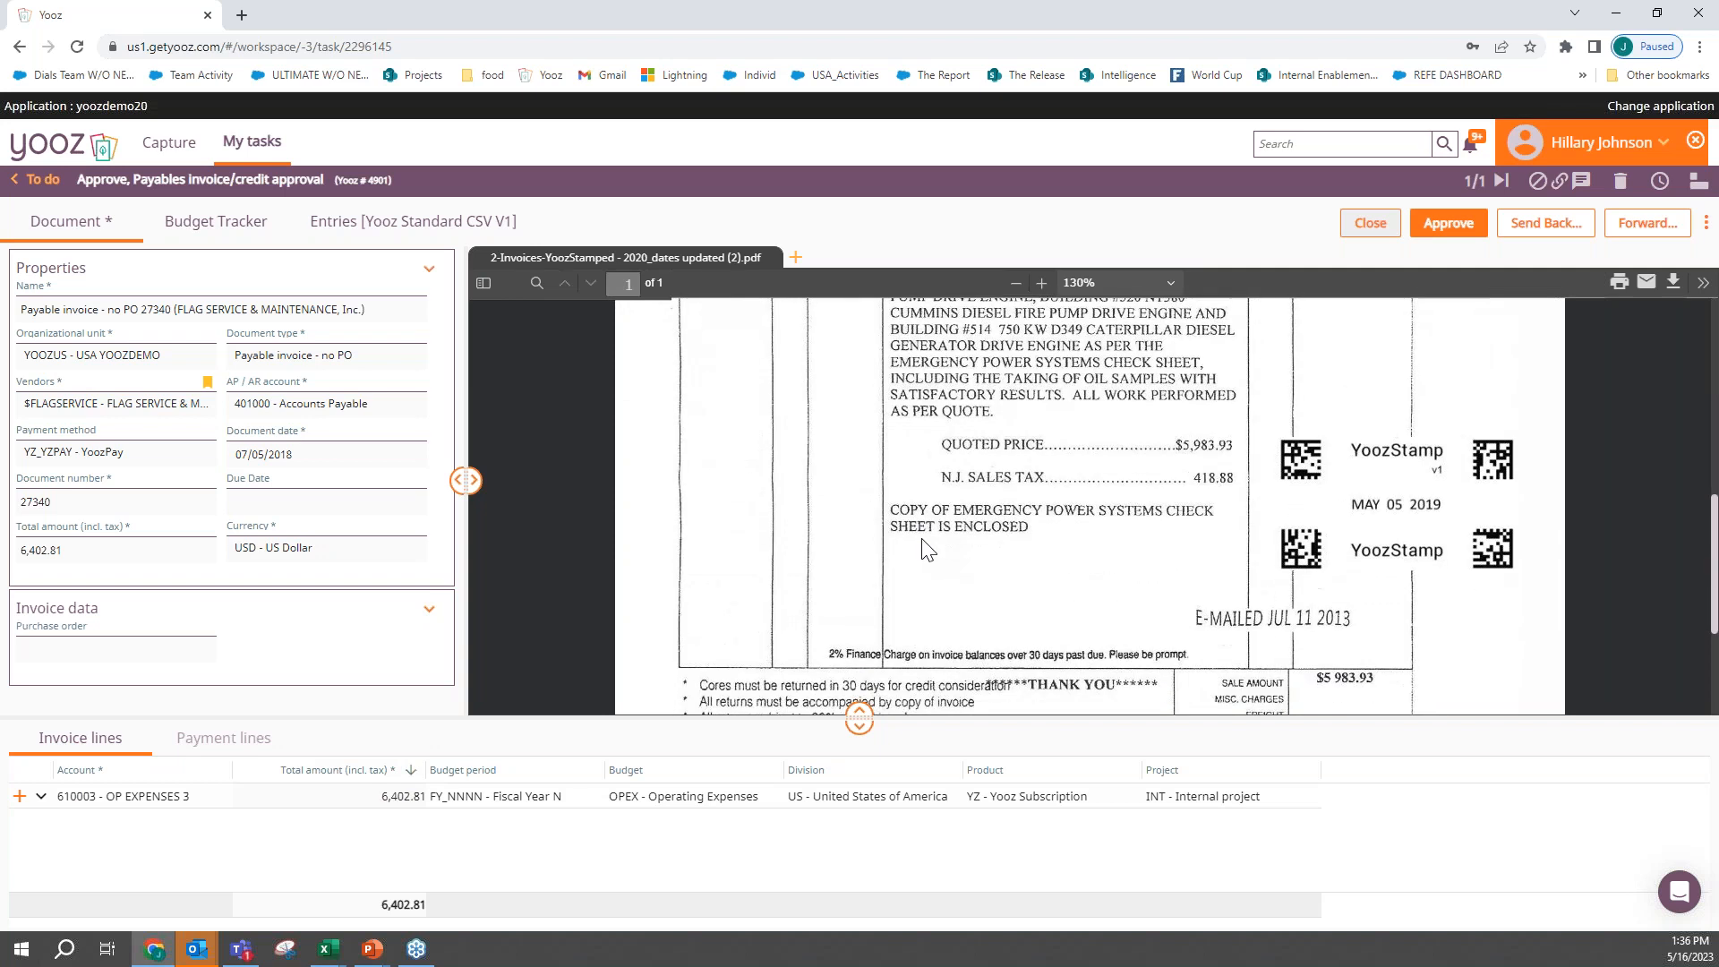
scroll(923, 541, "down", 4)
scroll(923, 541, "up", 8)
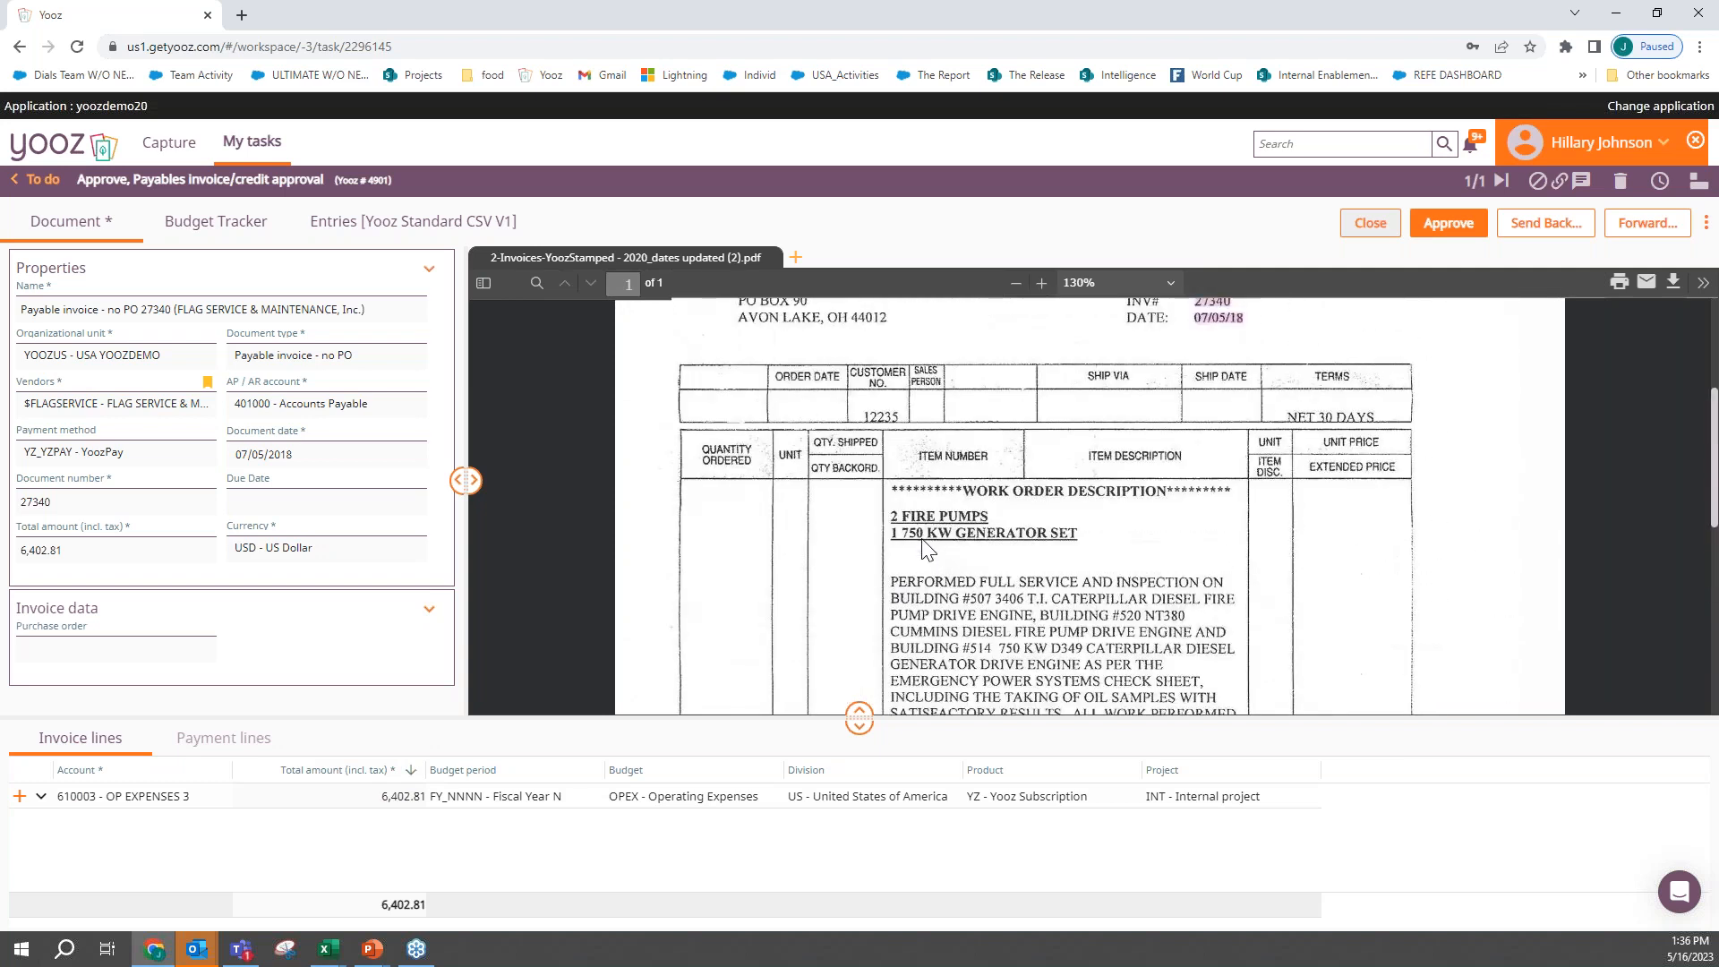
scroll(927, 548, "up", 3)
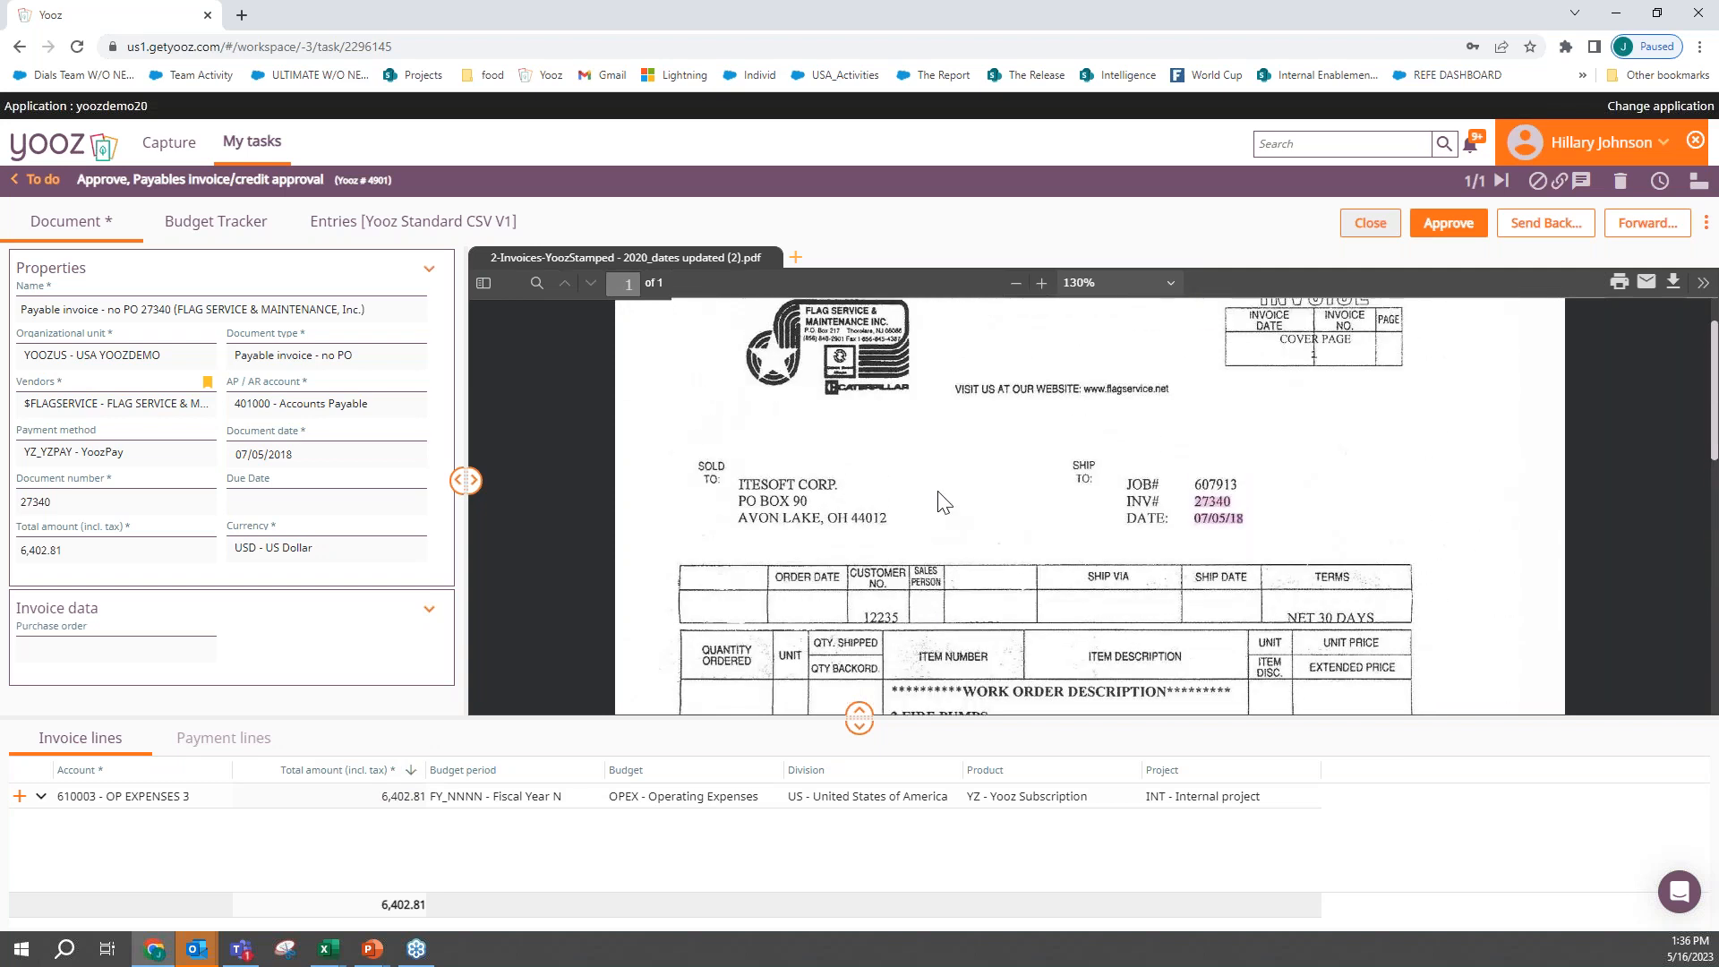
left_click(1459, 223)
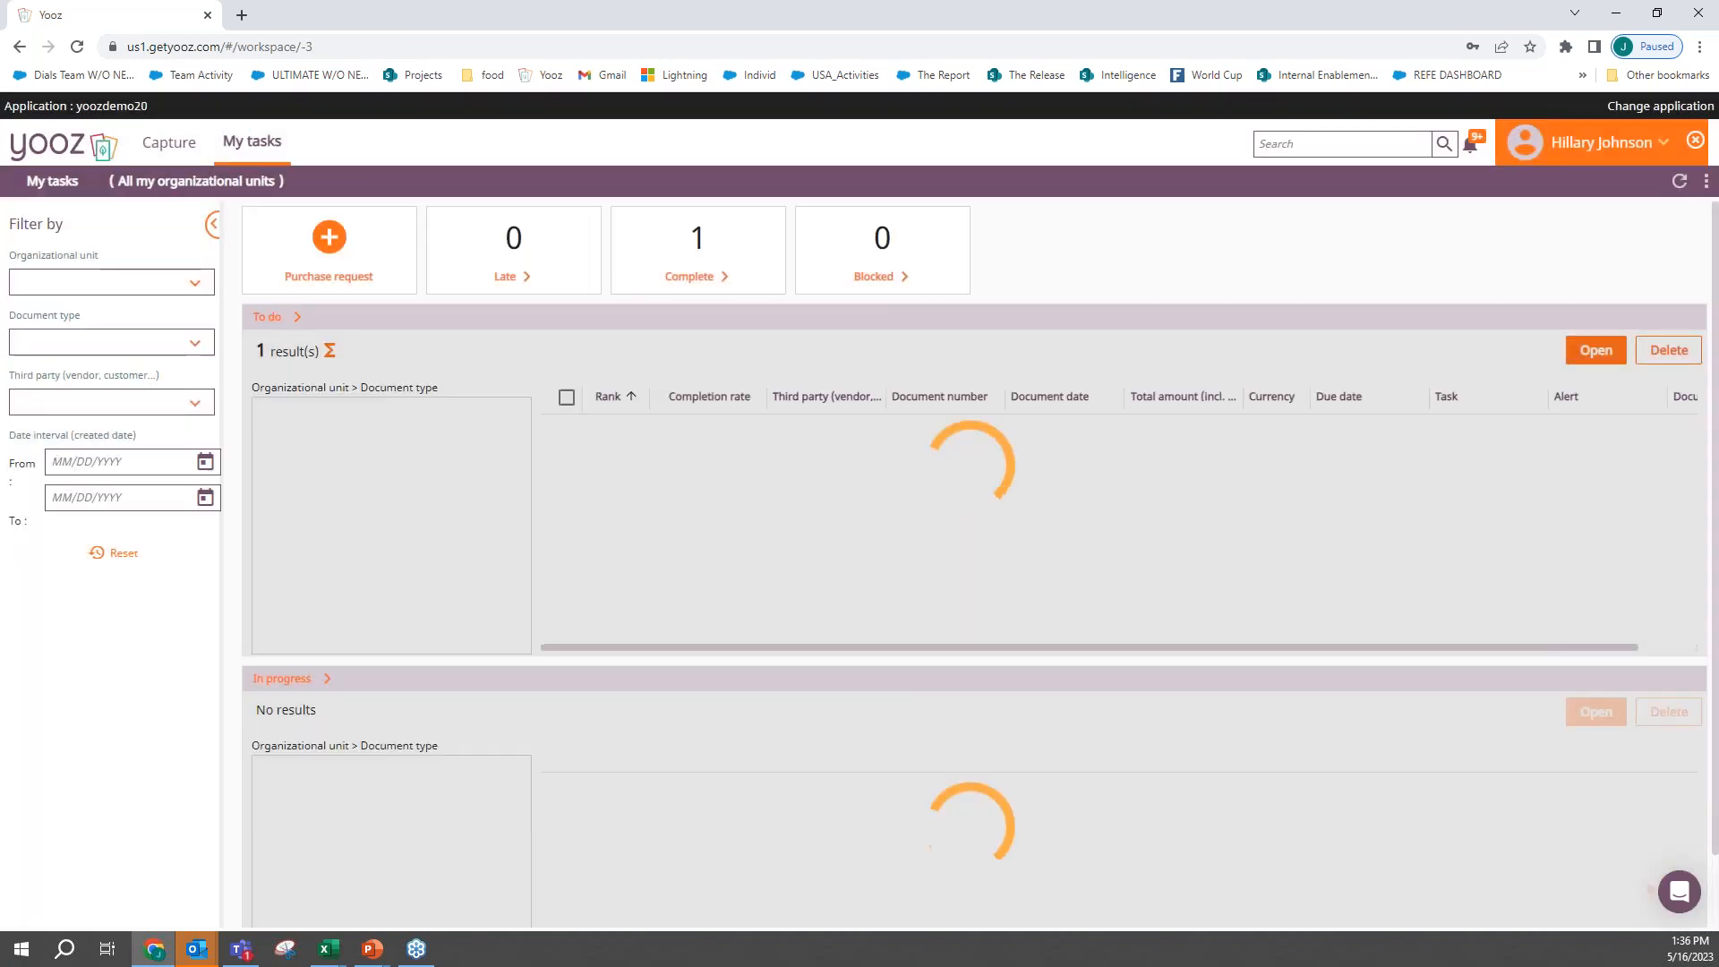
left_click(1695, 142)
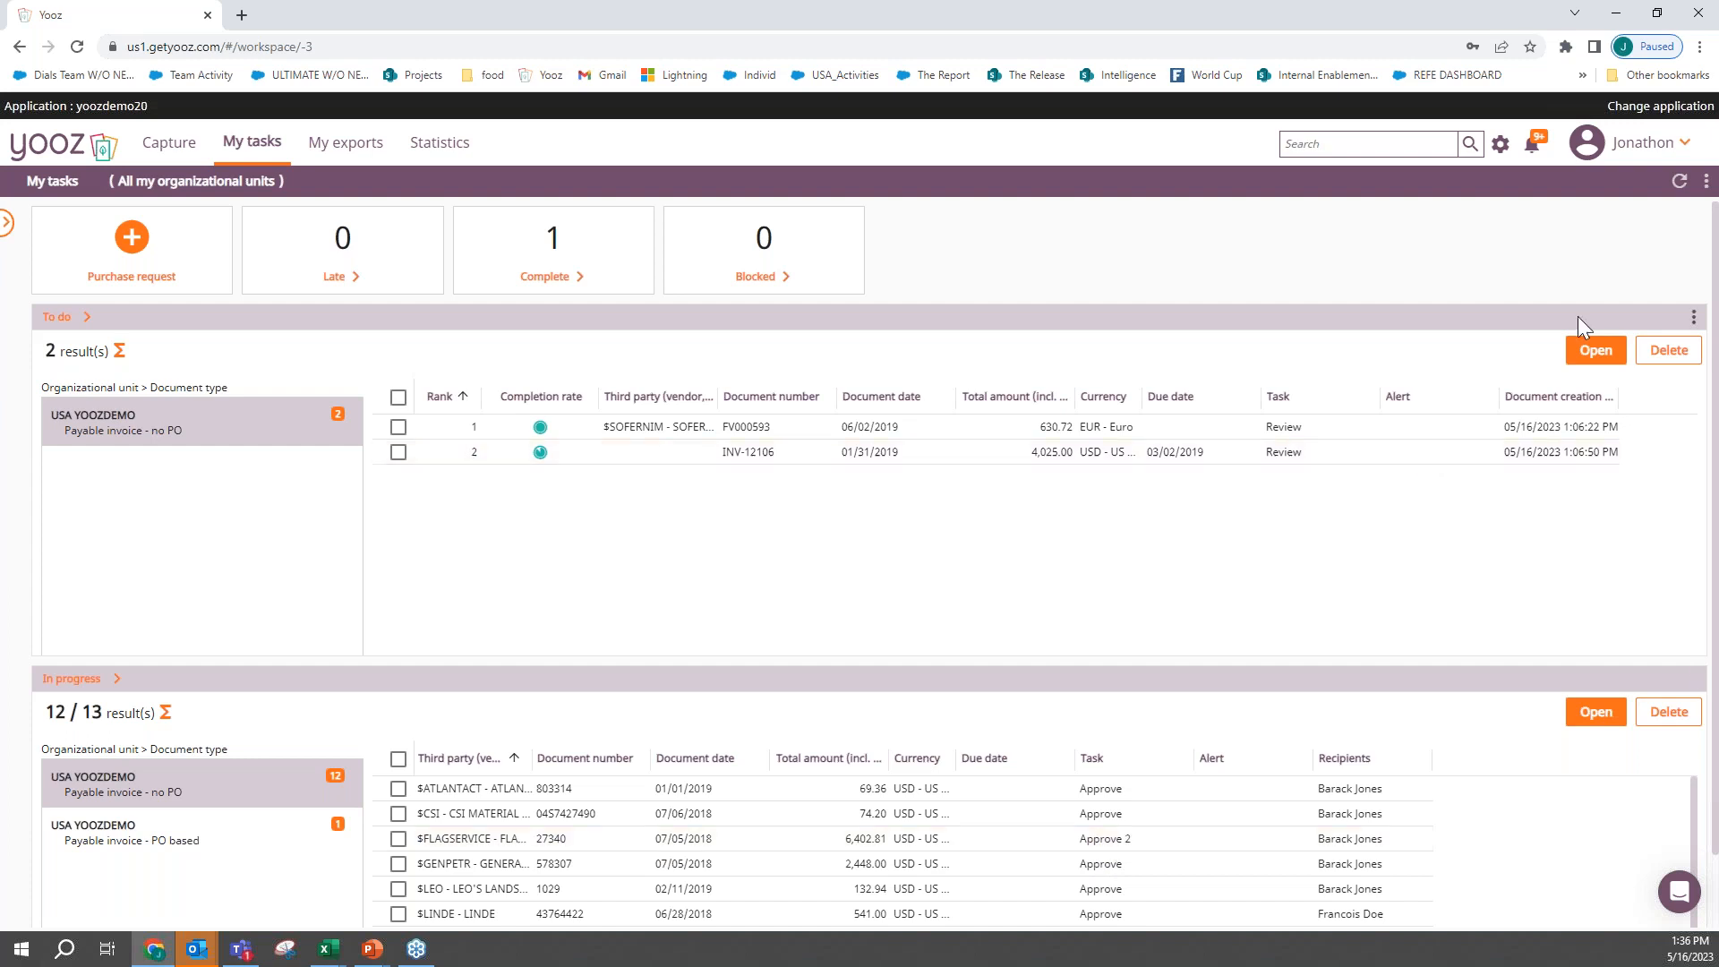
- Impersonate the user assigned to the second approval of the Flag Service invoice
left_click(1643, 145)
left_click(1625, 182)
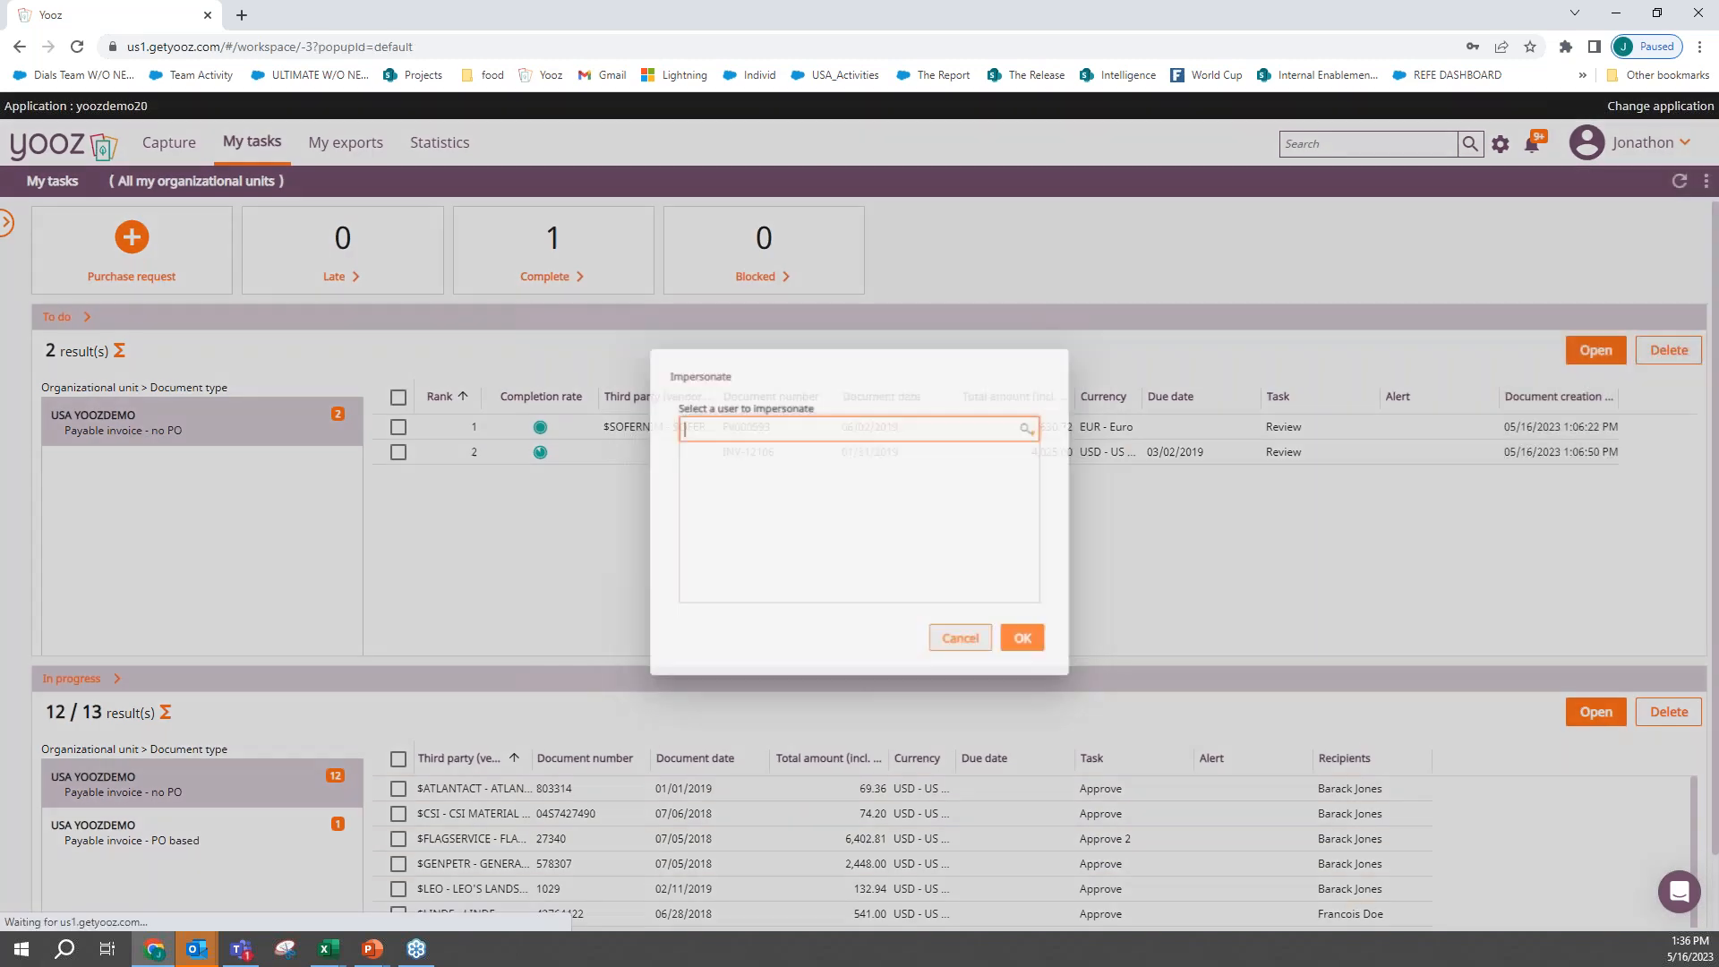
left_click(818, 471)
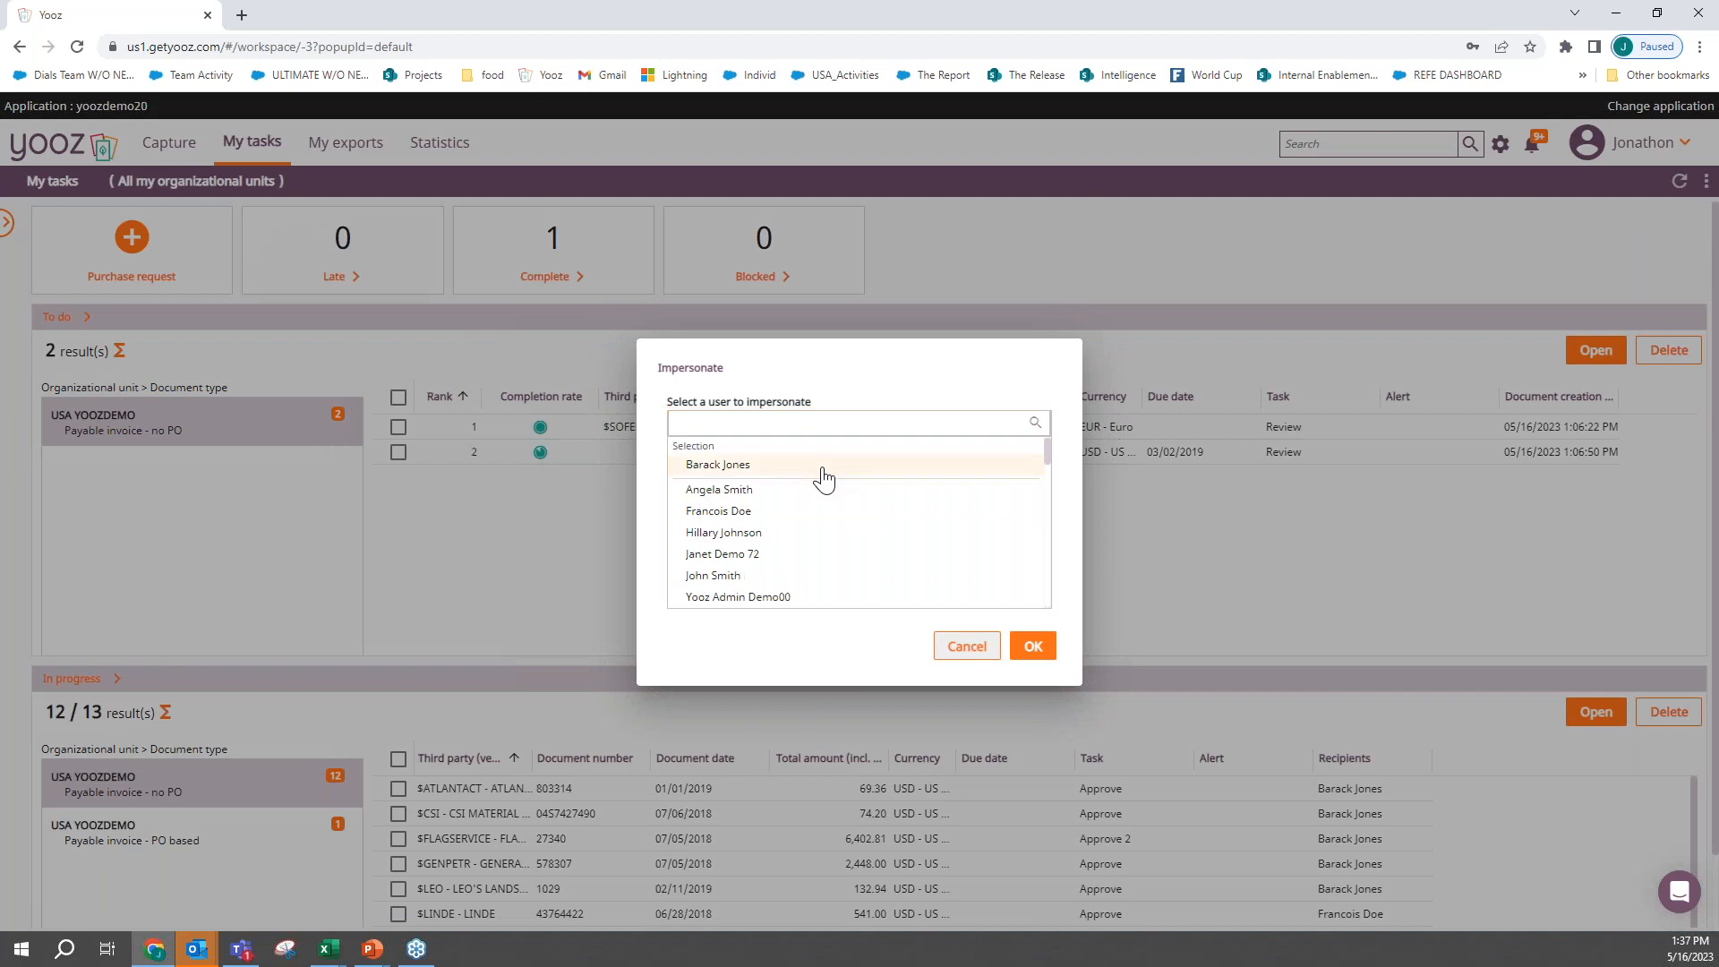
left_click(1032, 646)
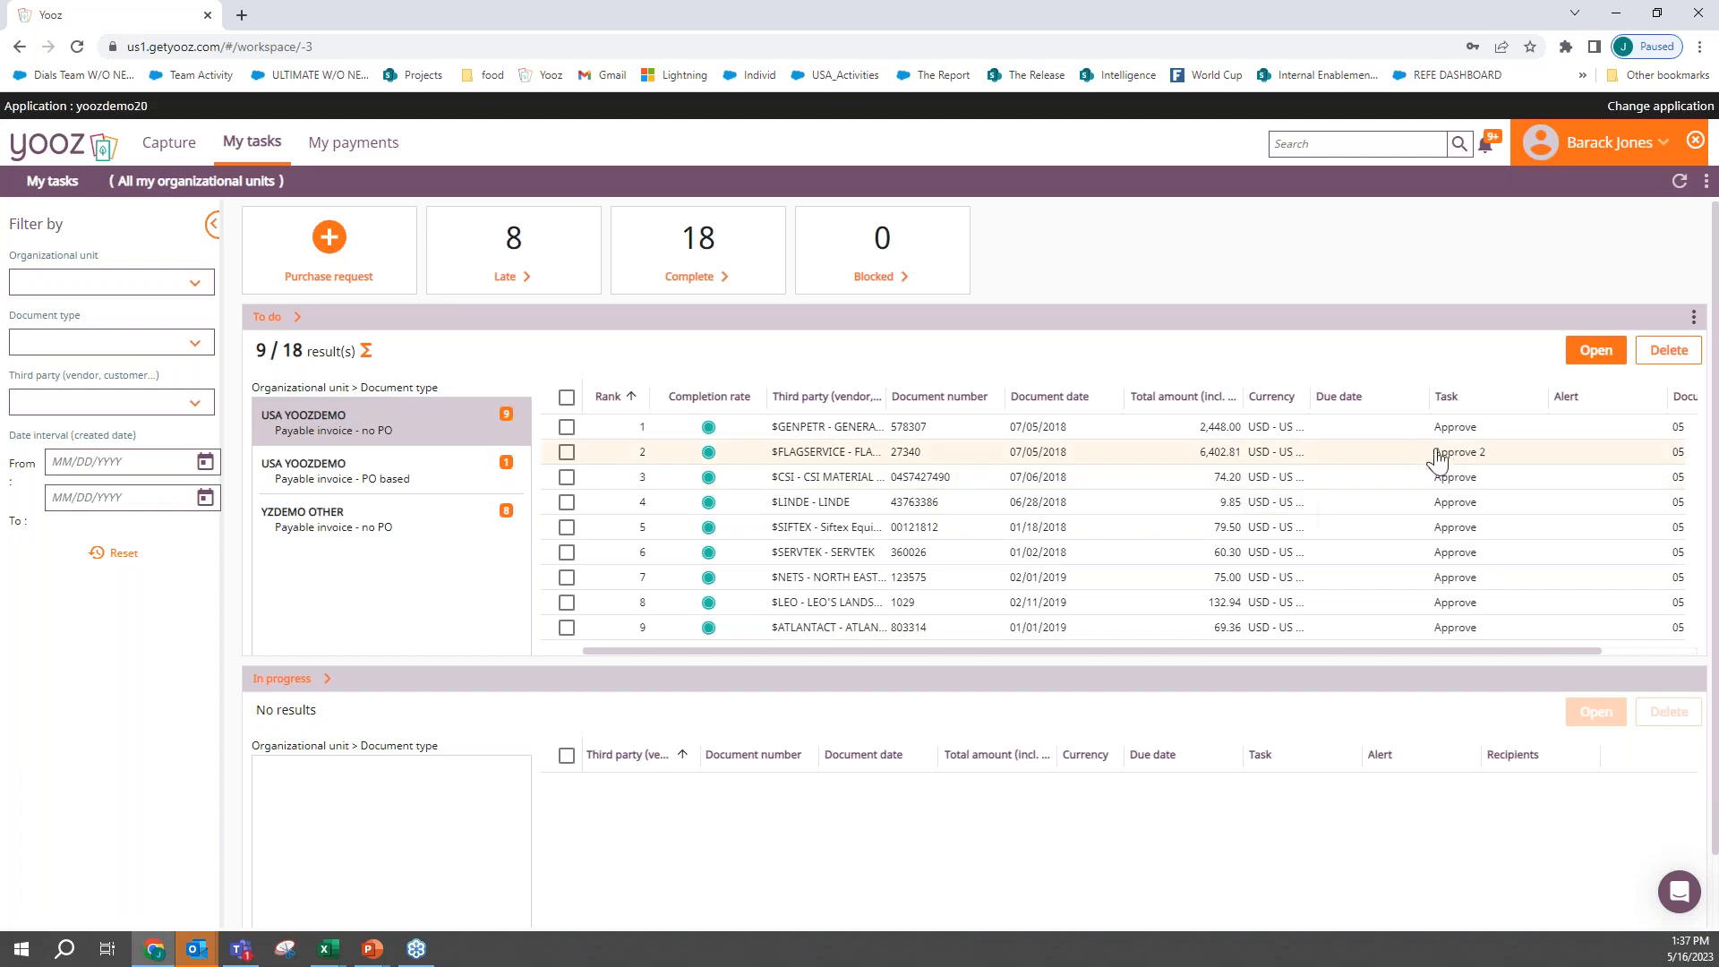
- Open the Flag Service invoice, examine its history timeline and audit trail, and return to the invoice
left_click(757, 455)
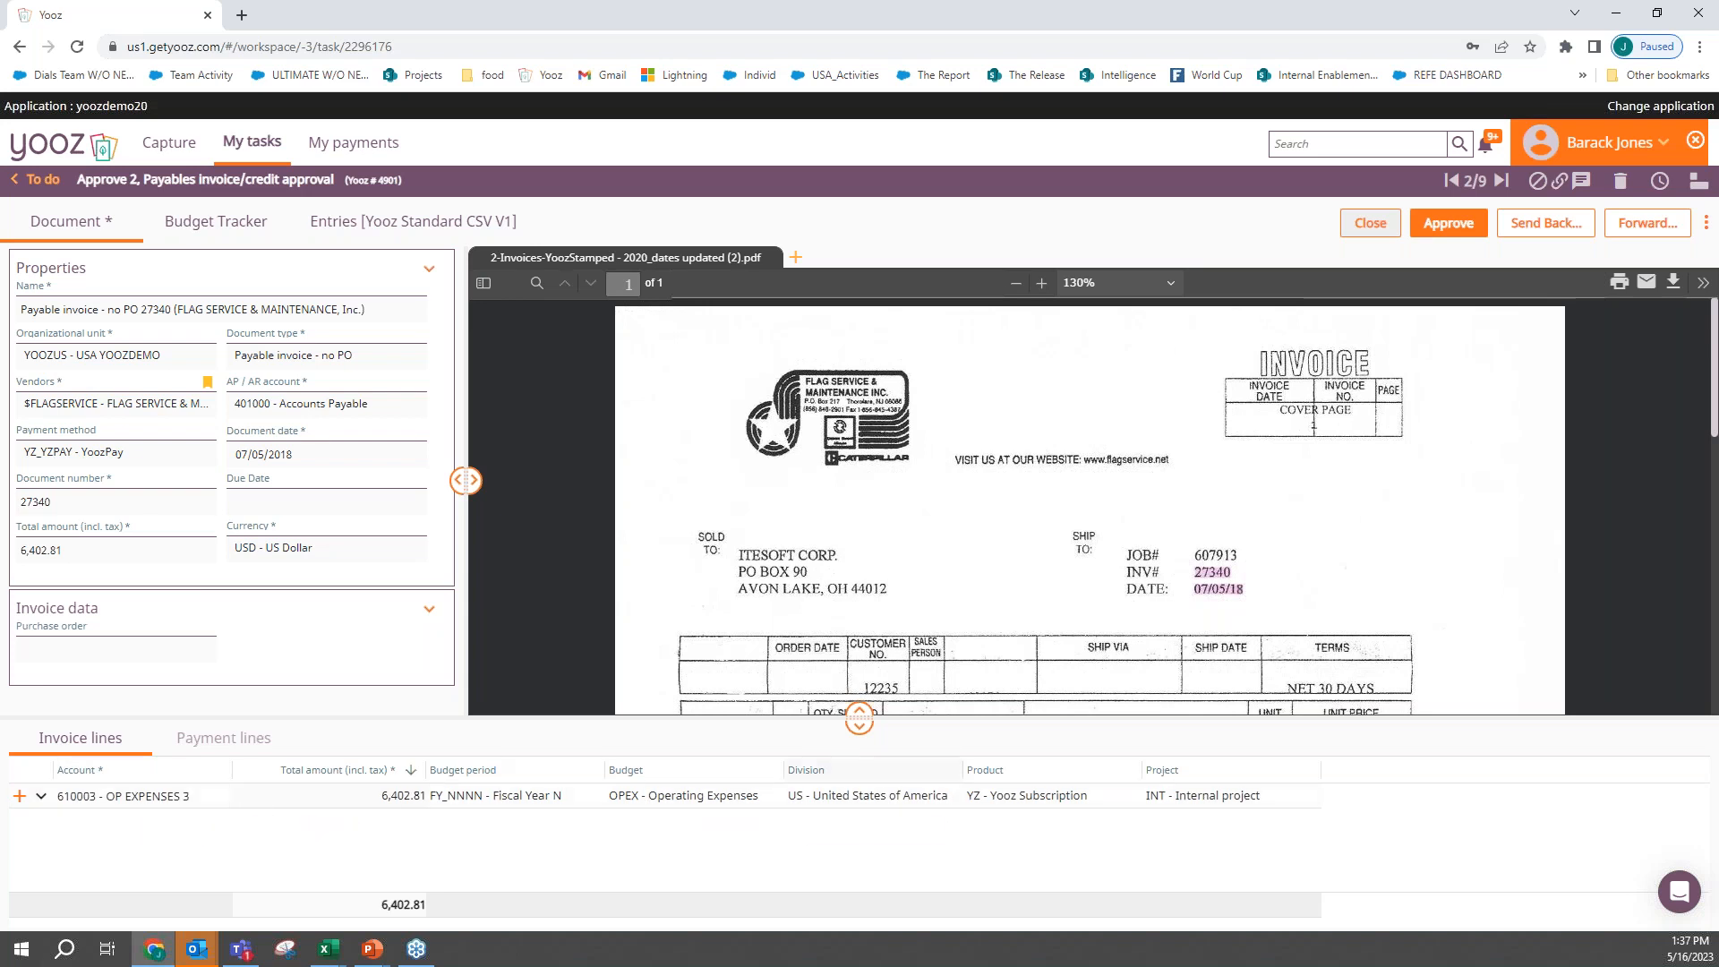
left_click(1658, 183)
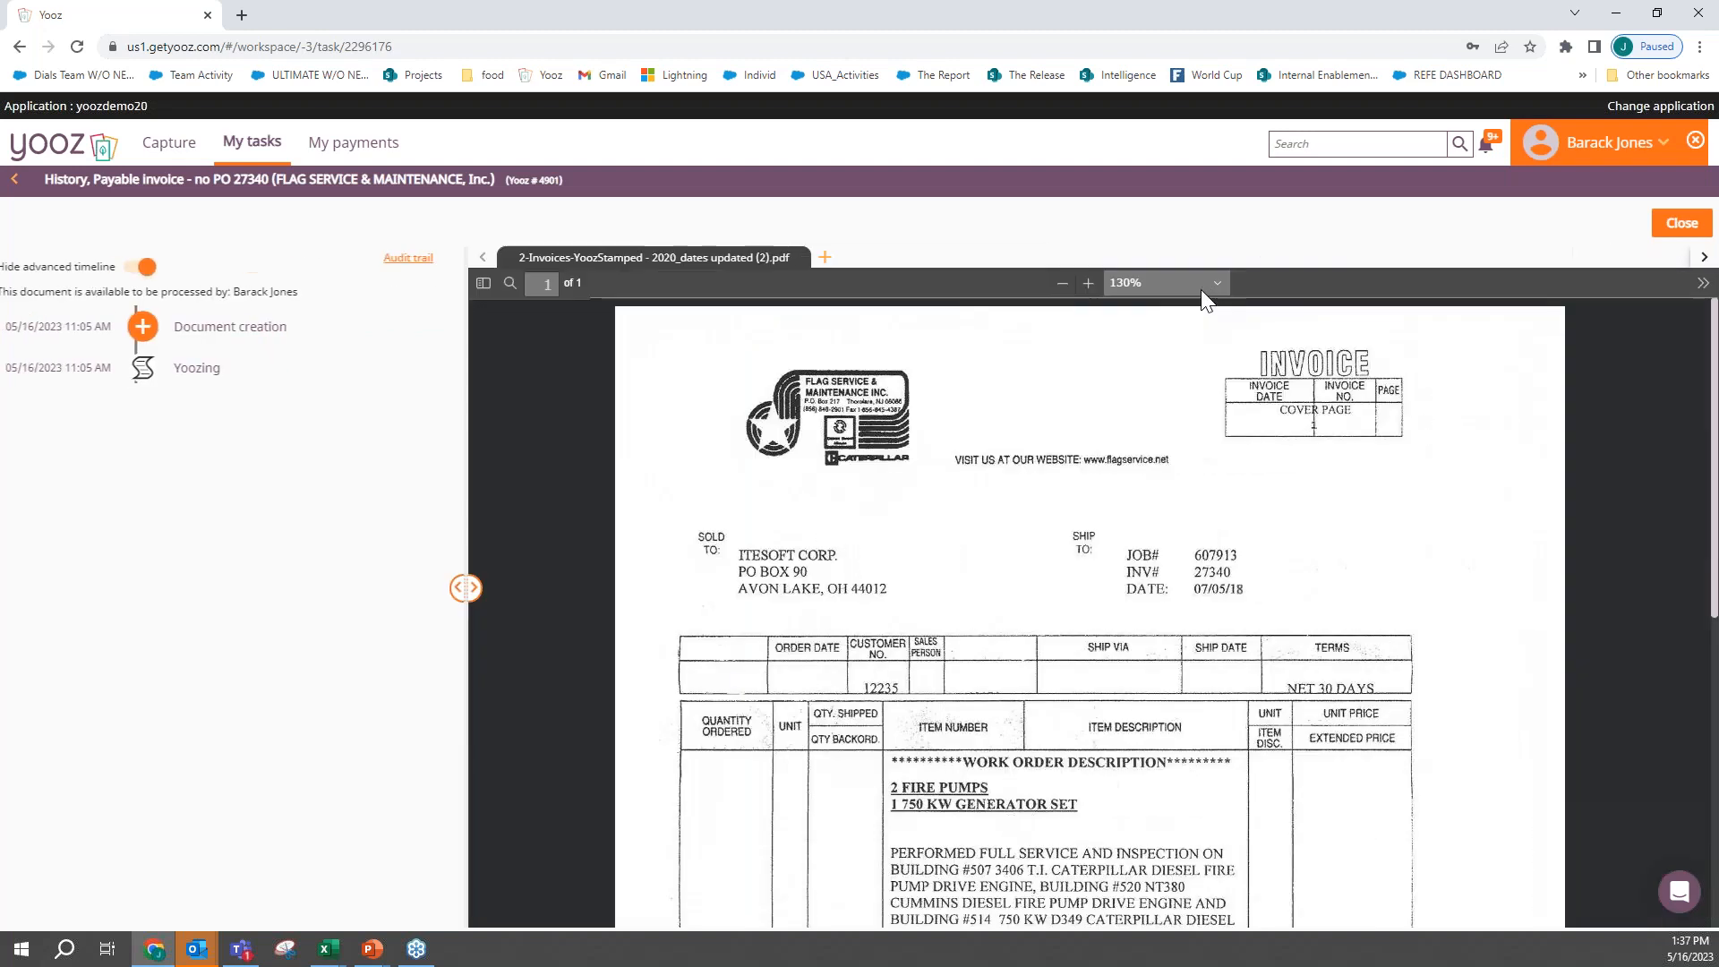
left_click(420, 258)
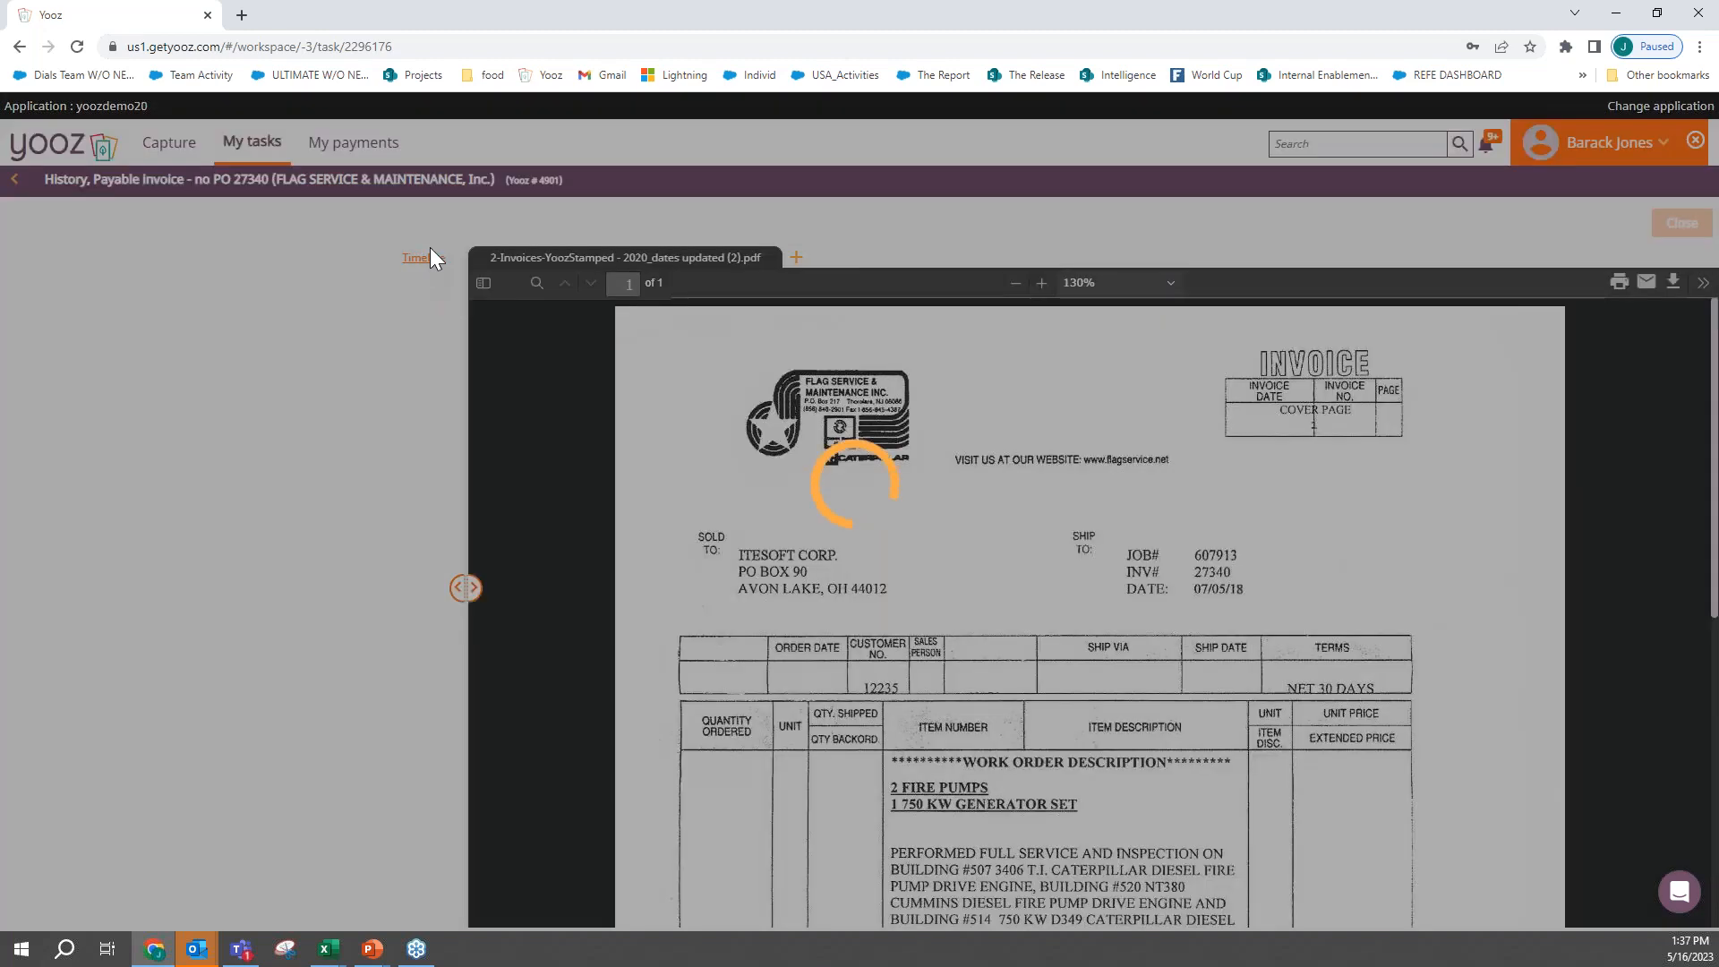
scroll(277, 528, "down", 2)
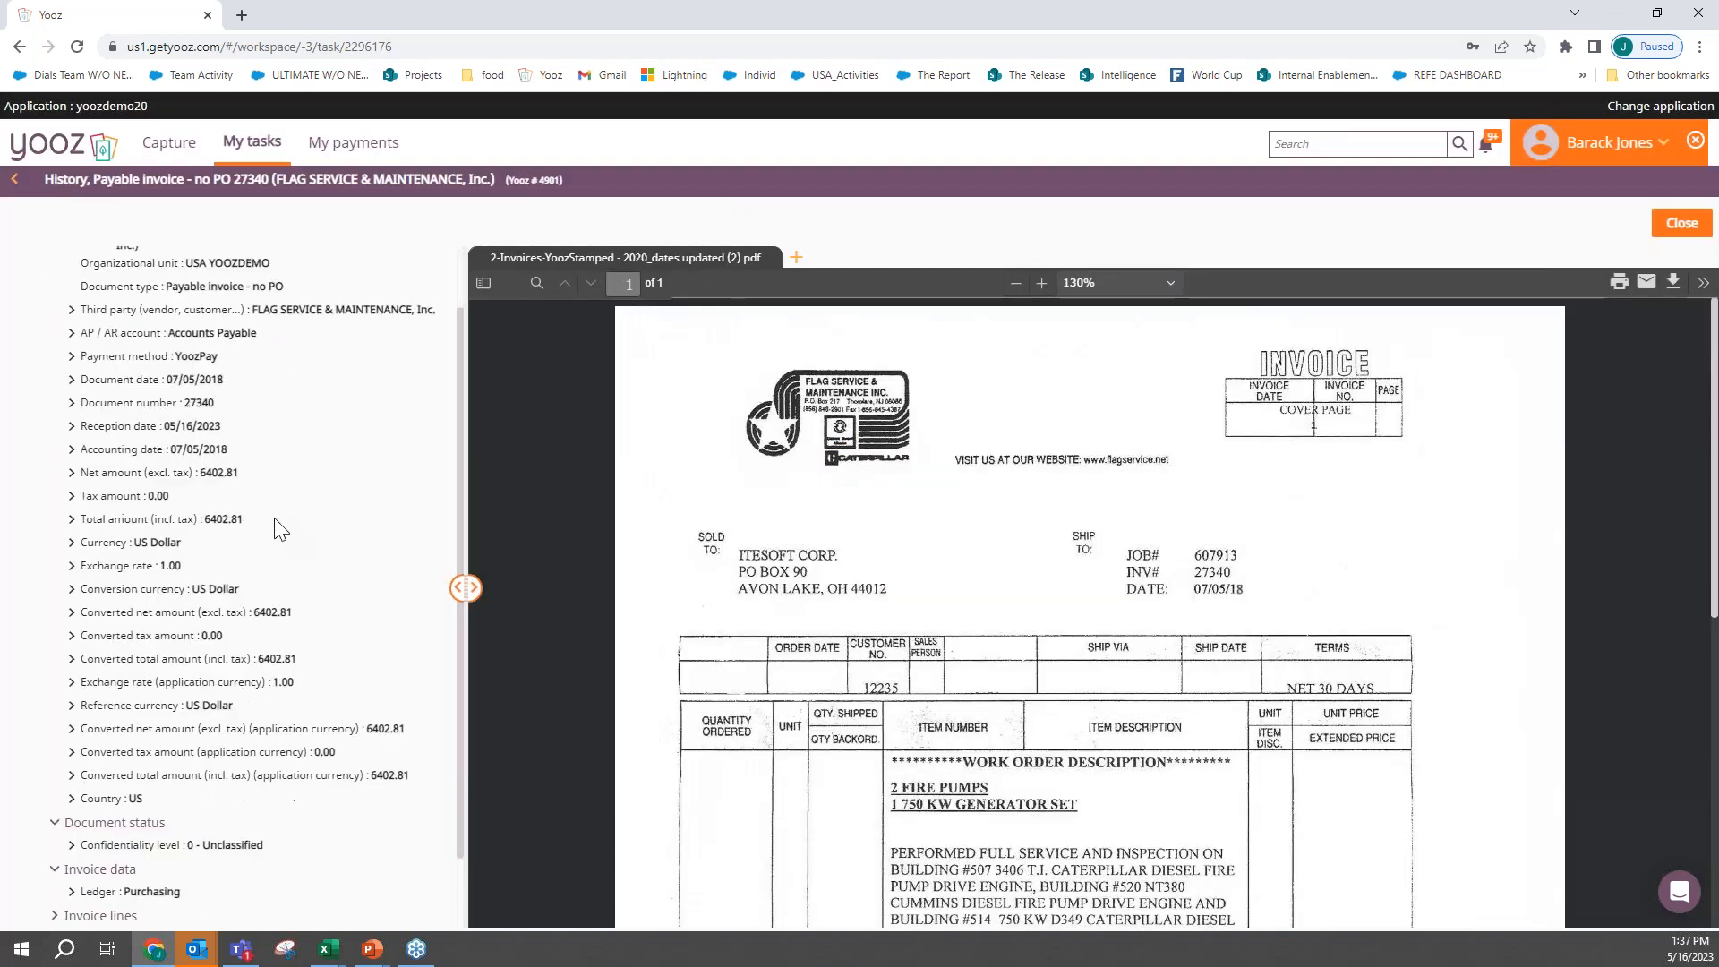
scroll(280, 529, "up", 2)
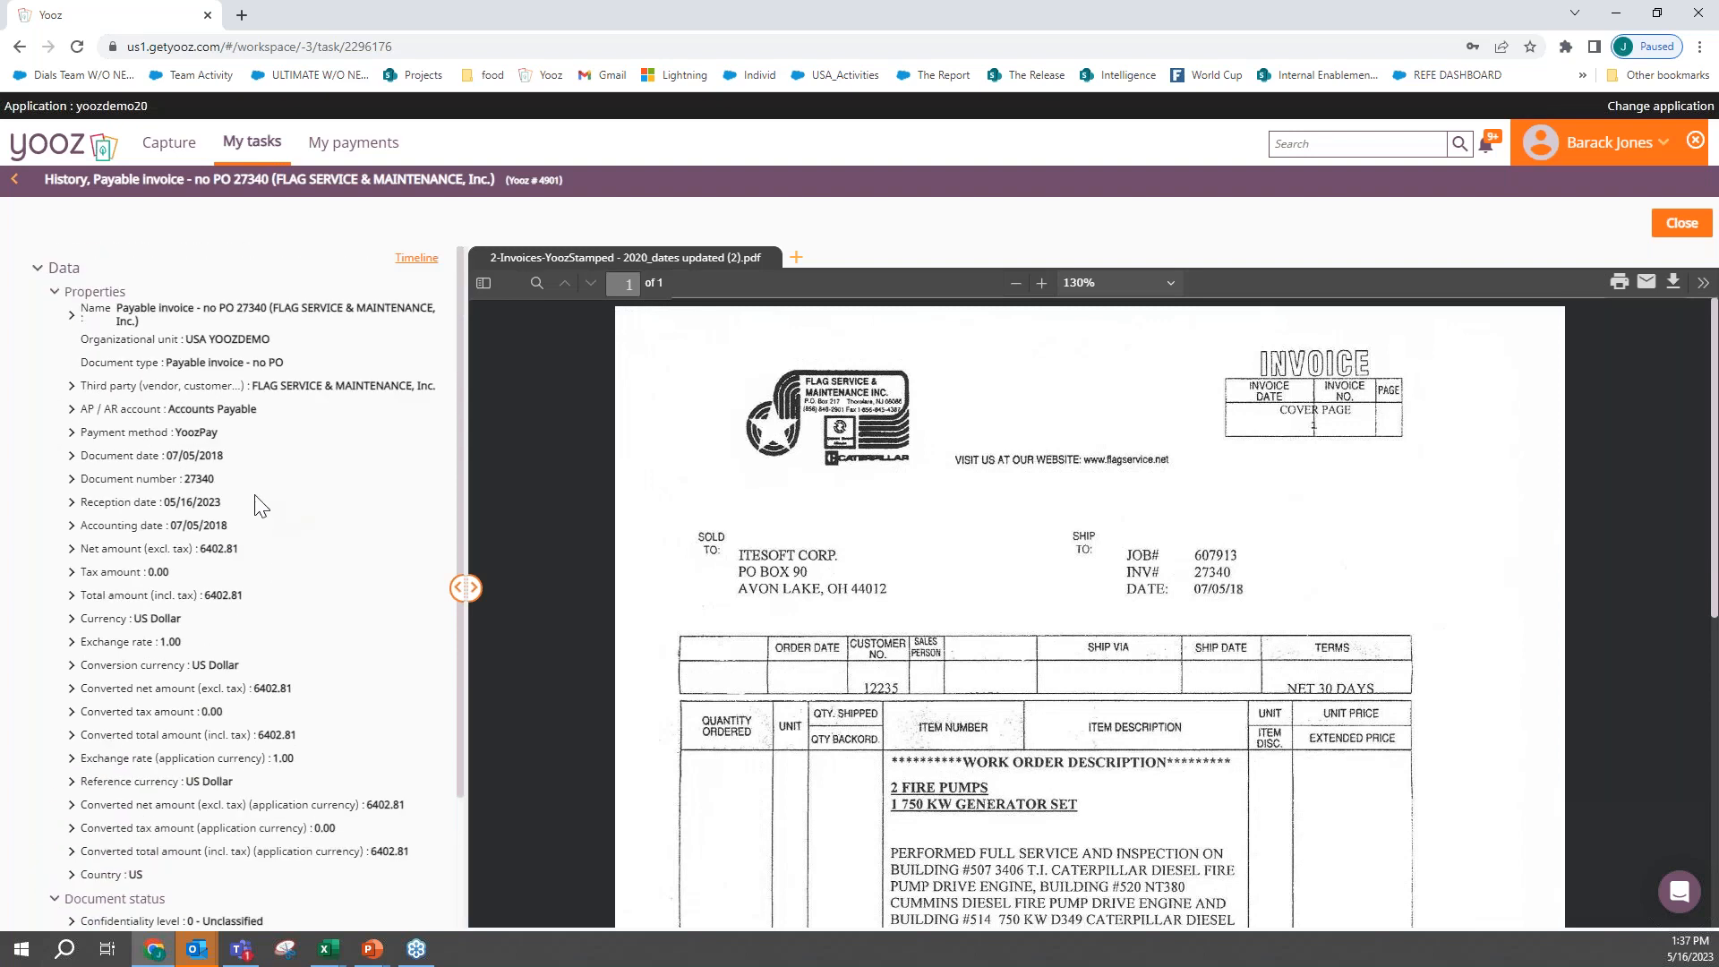
left_click(18, 182)
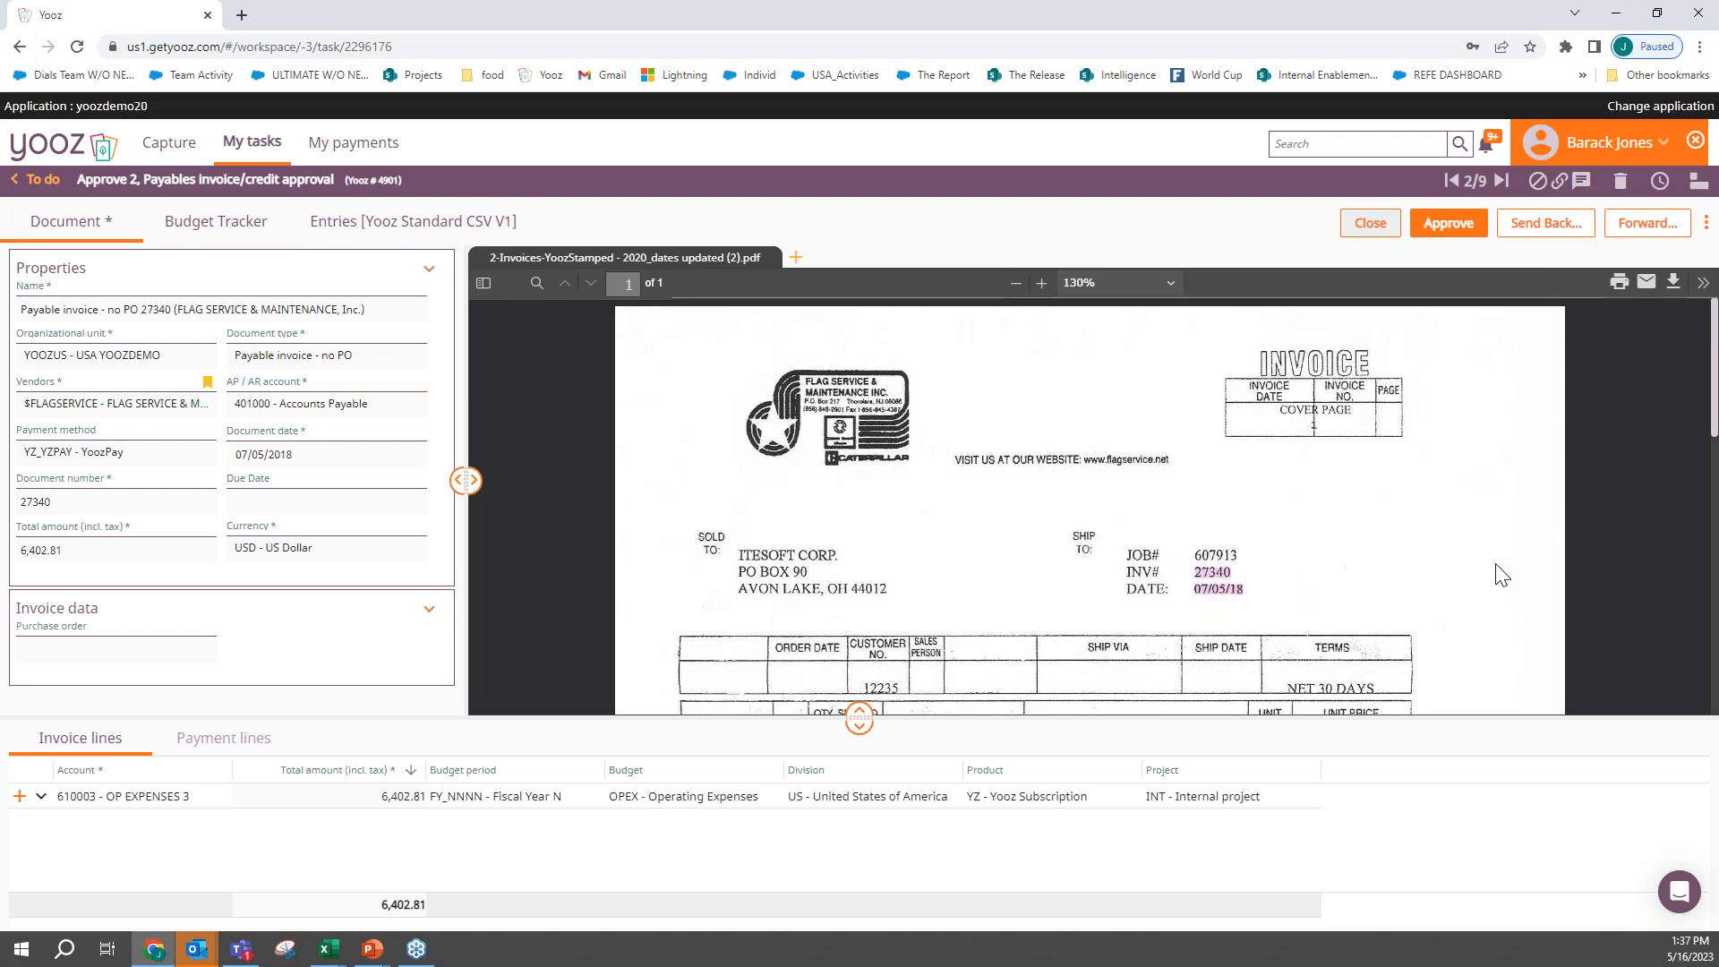
- Send the Flag Service invoice back to its earlier Review task with the comment "not"
scroll(1501, 574, "down", 10)
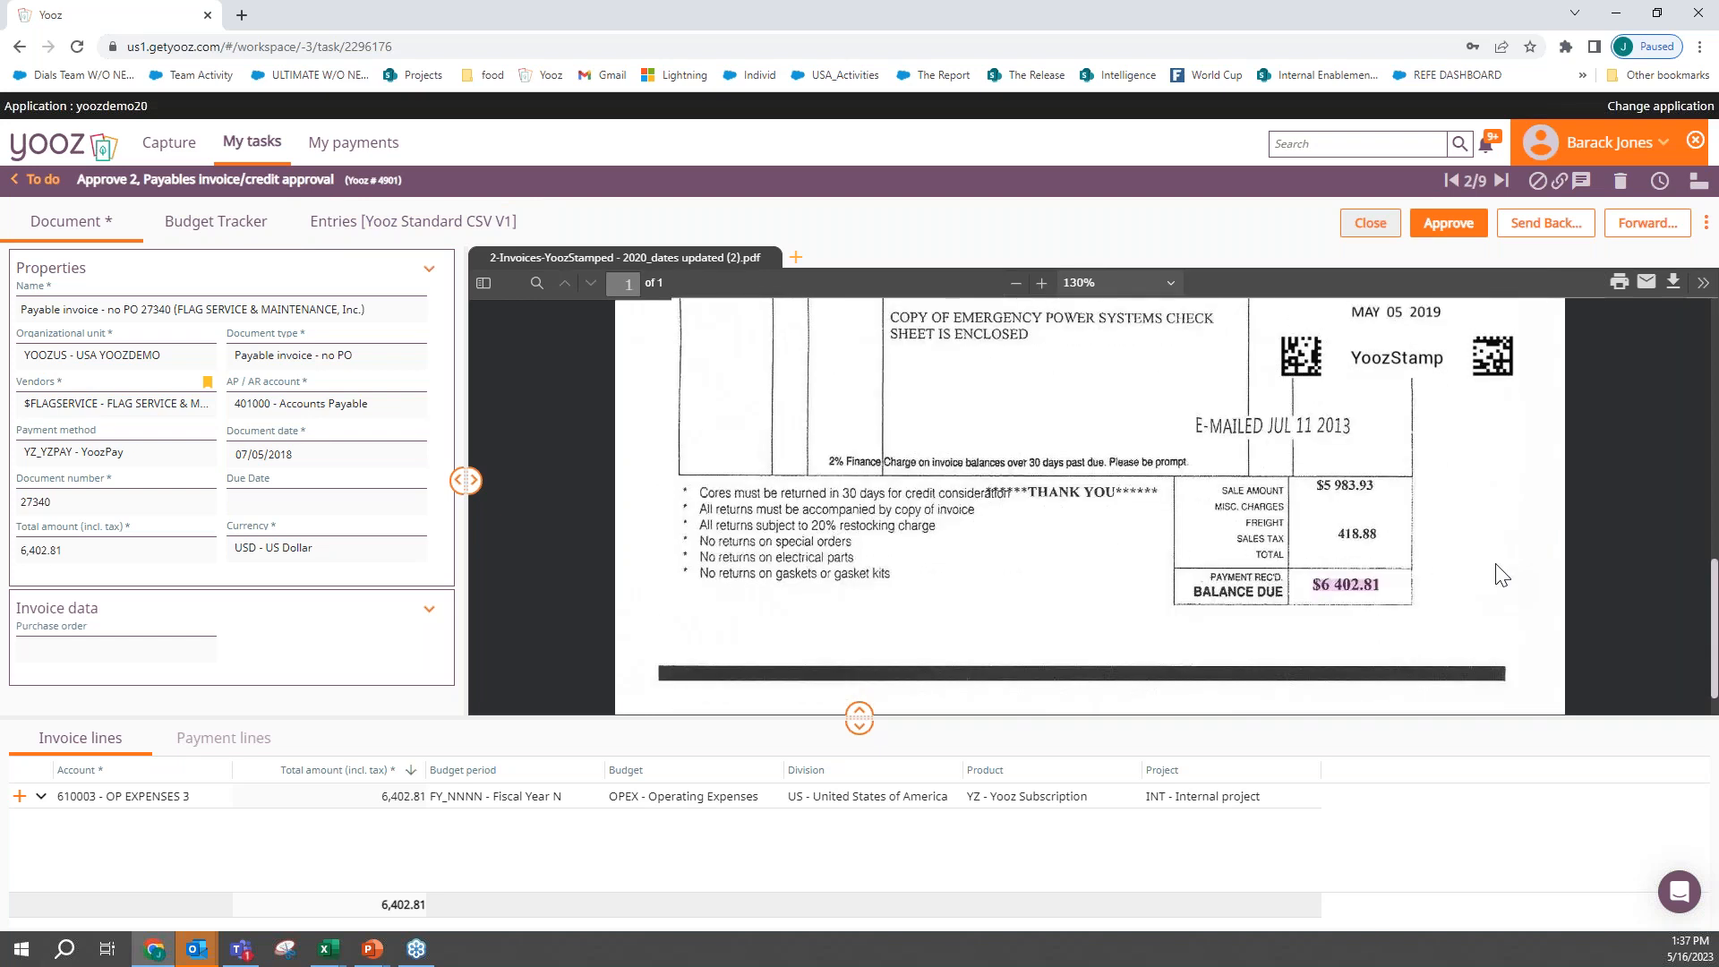
left_click(1547, 233)
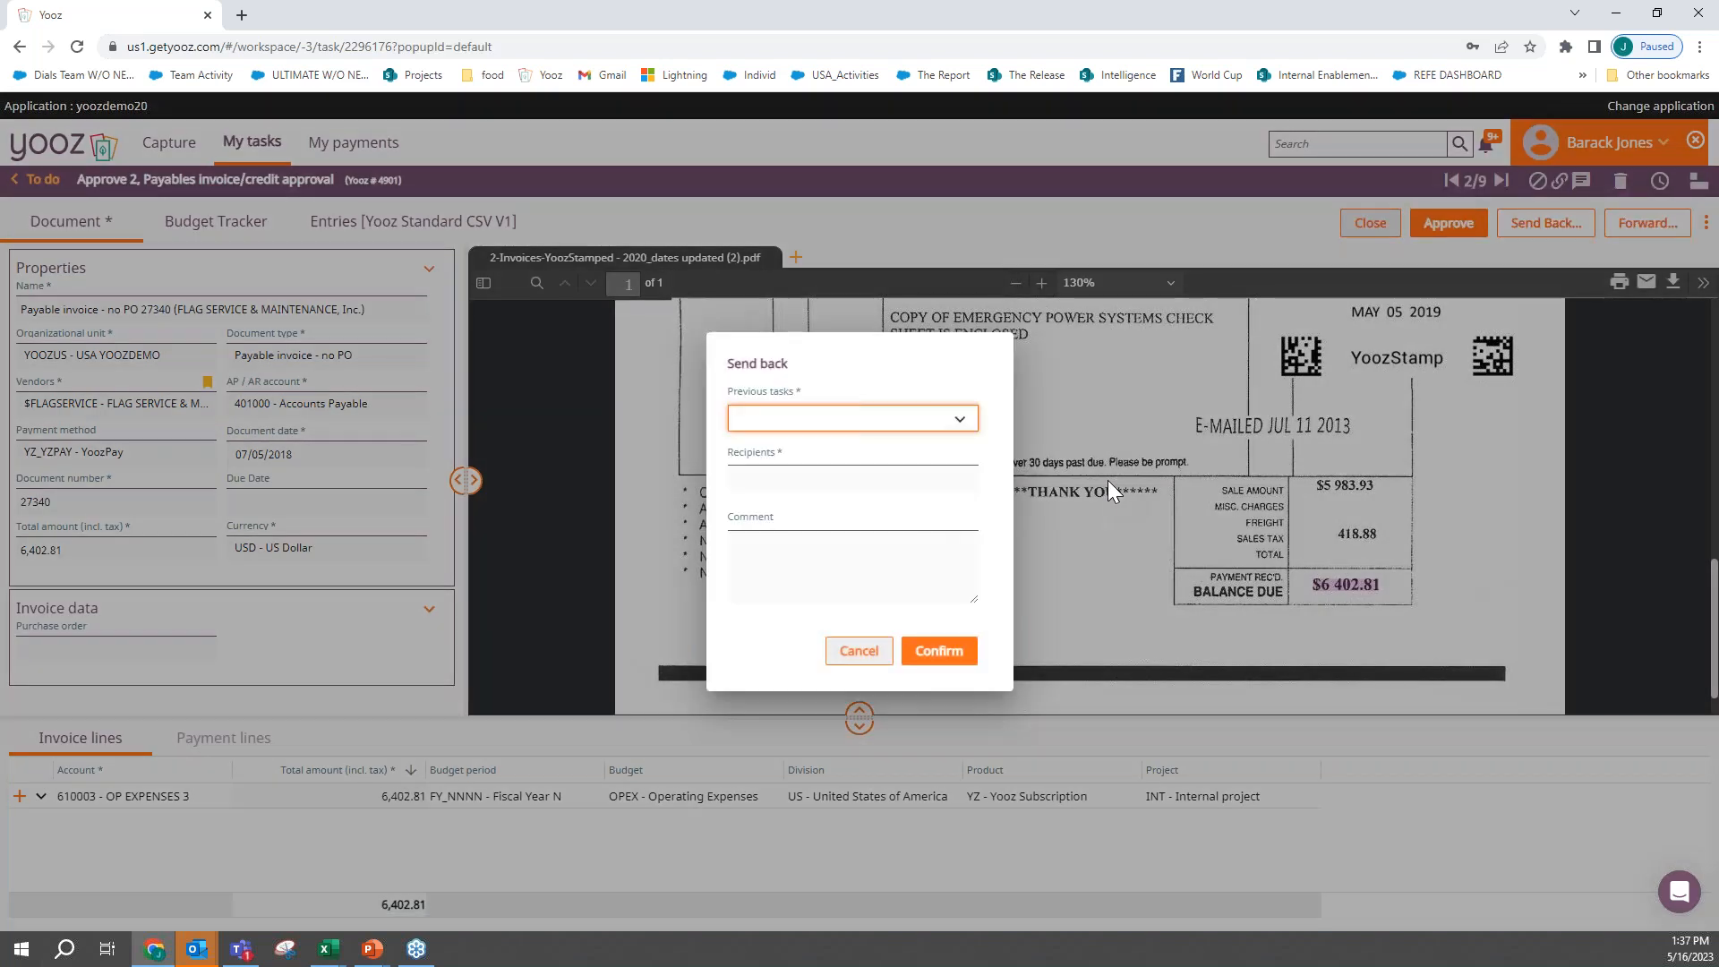
left_click(827, 416)
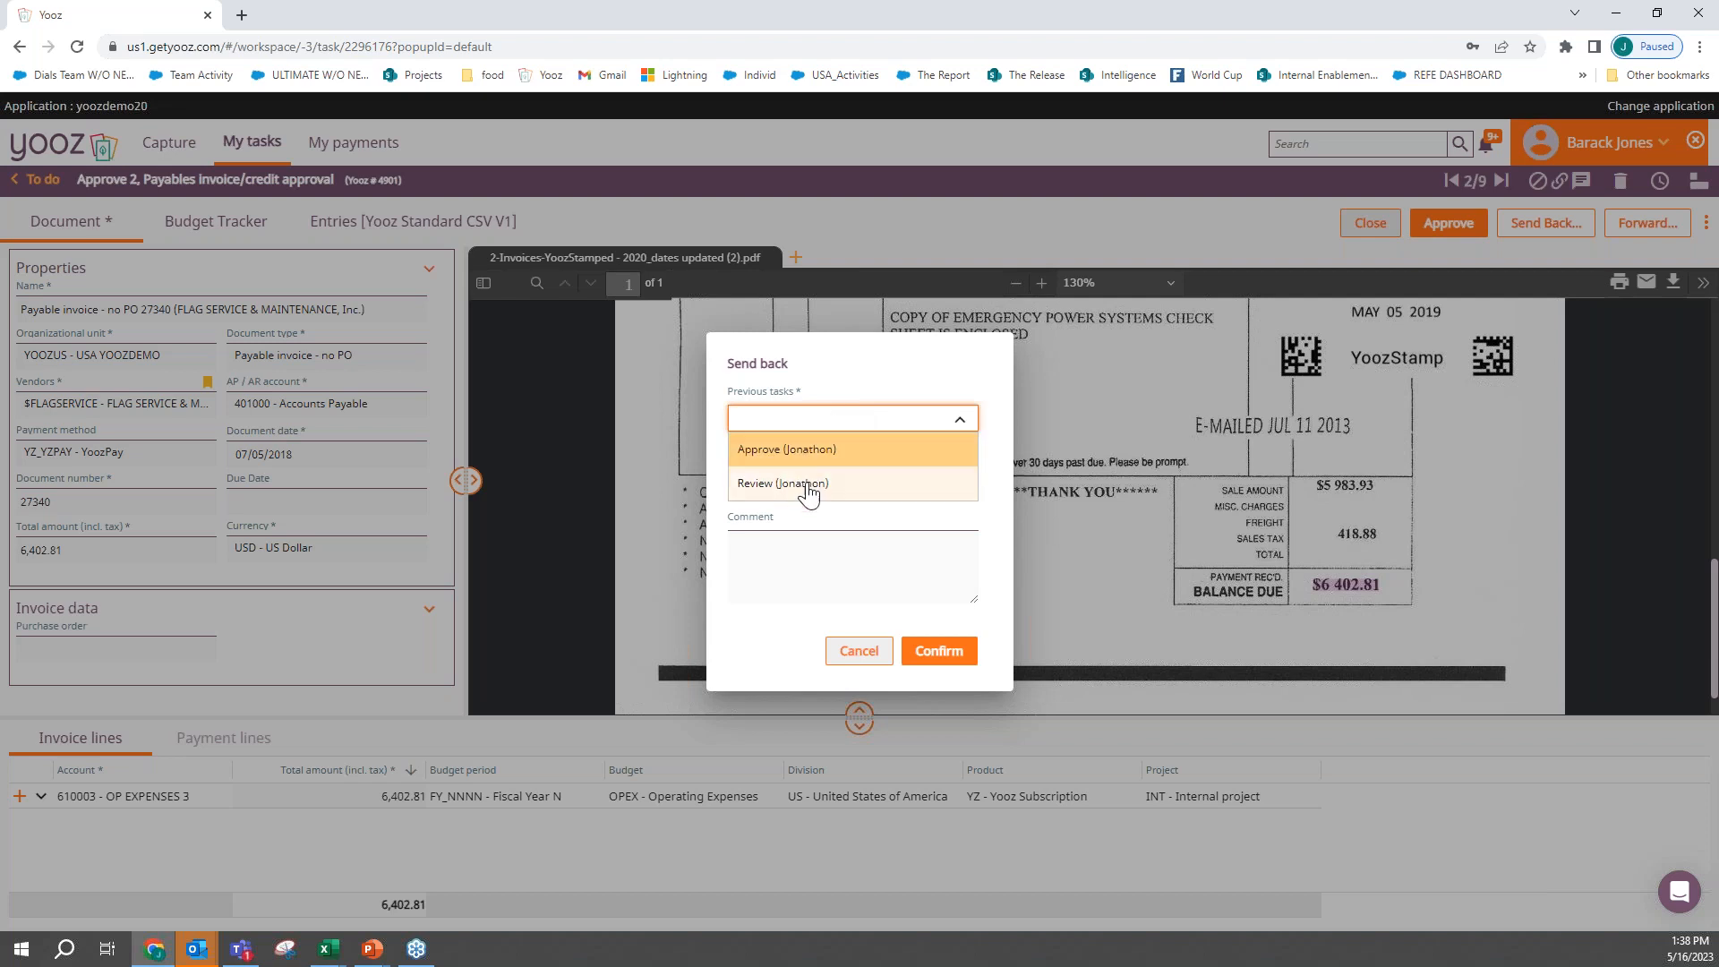
left_click(810, 492)
left_click(833, 564)
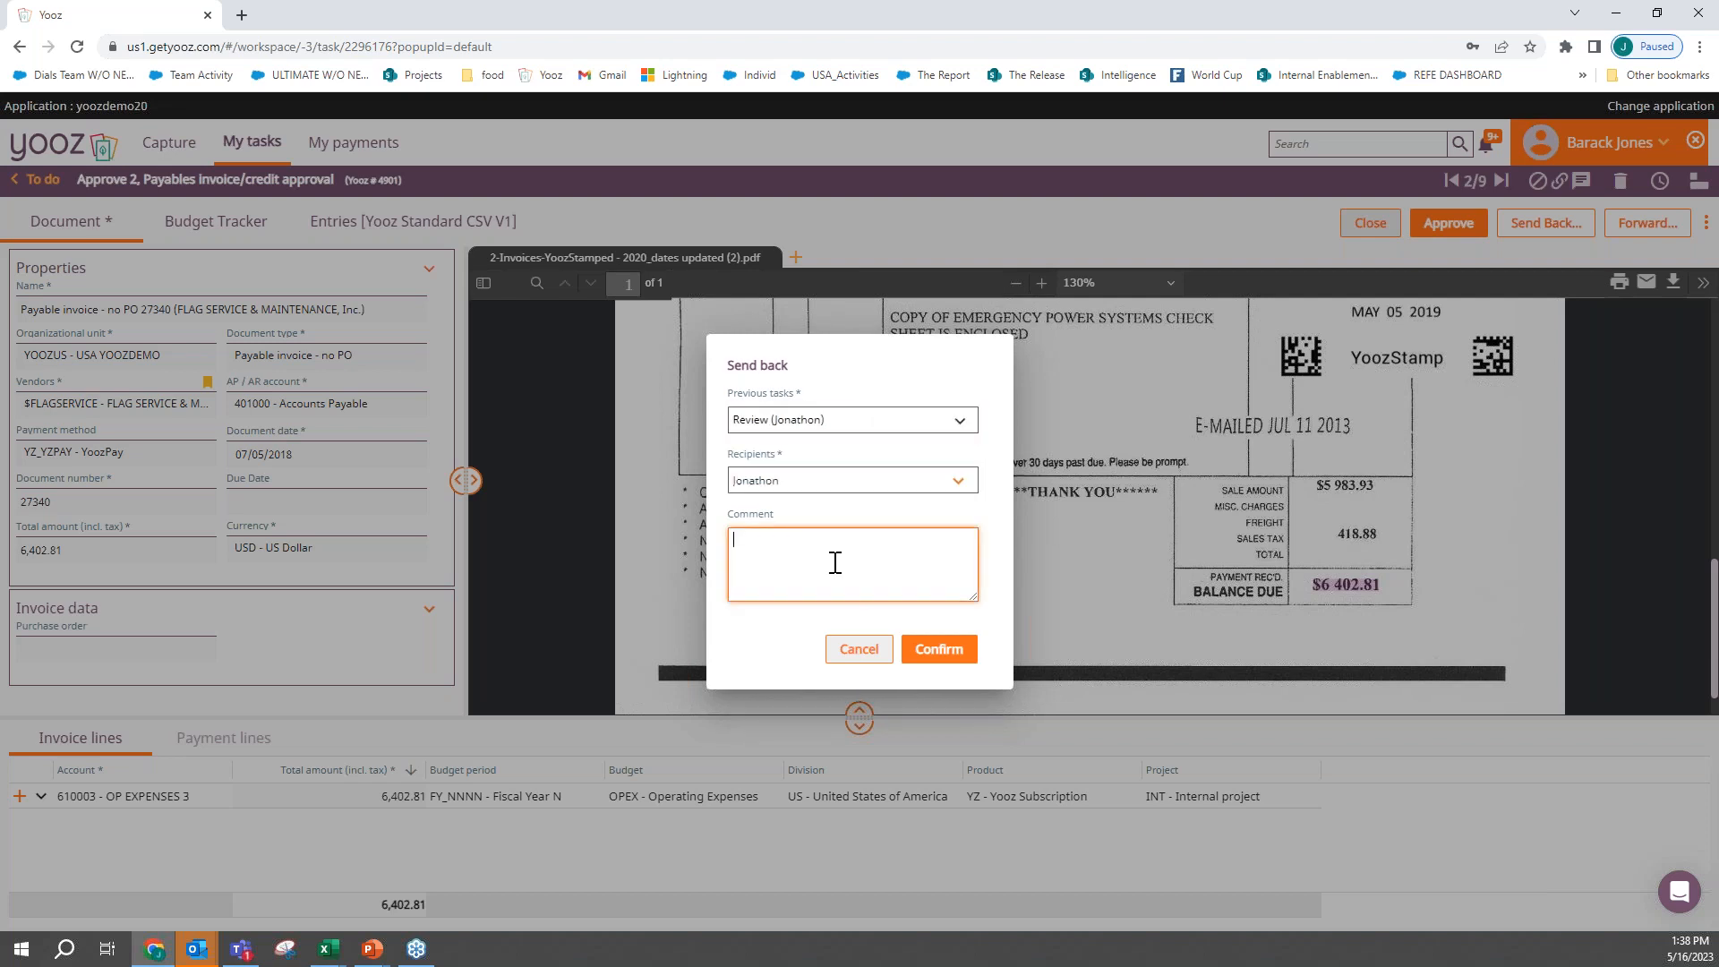
type("not approving")
left_click(940, 649)
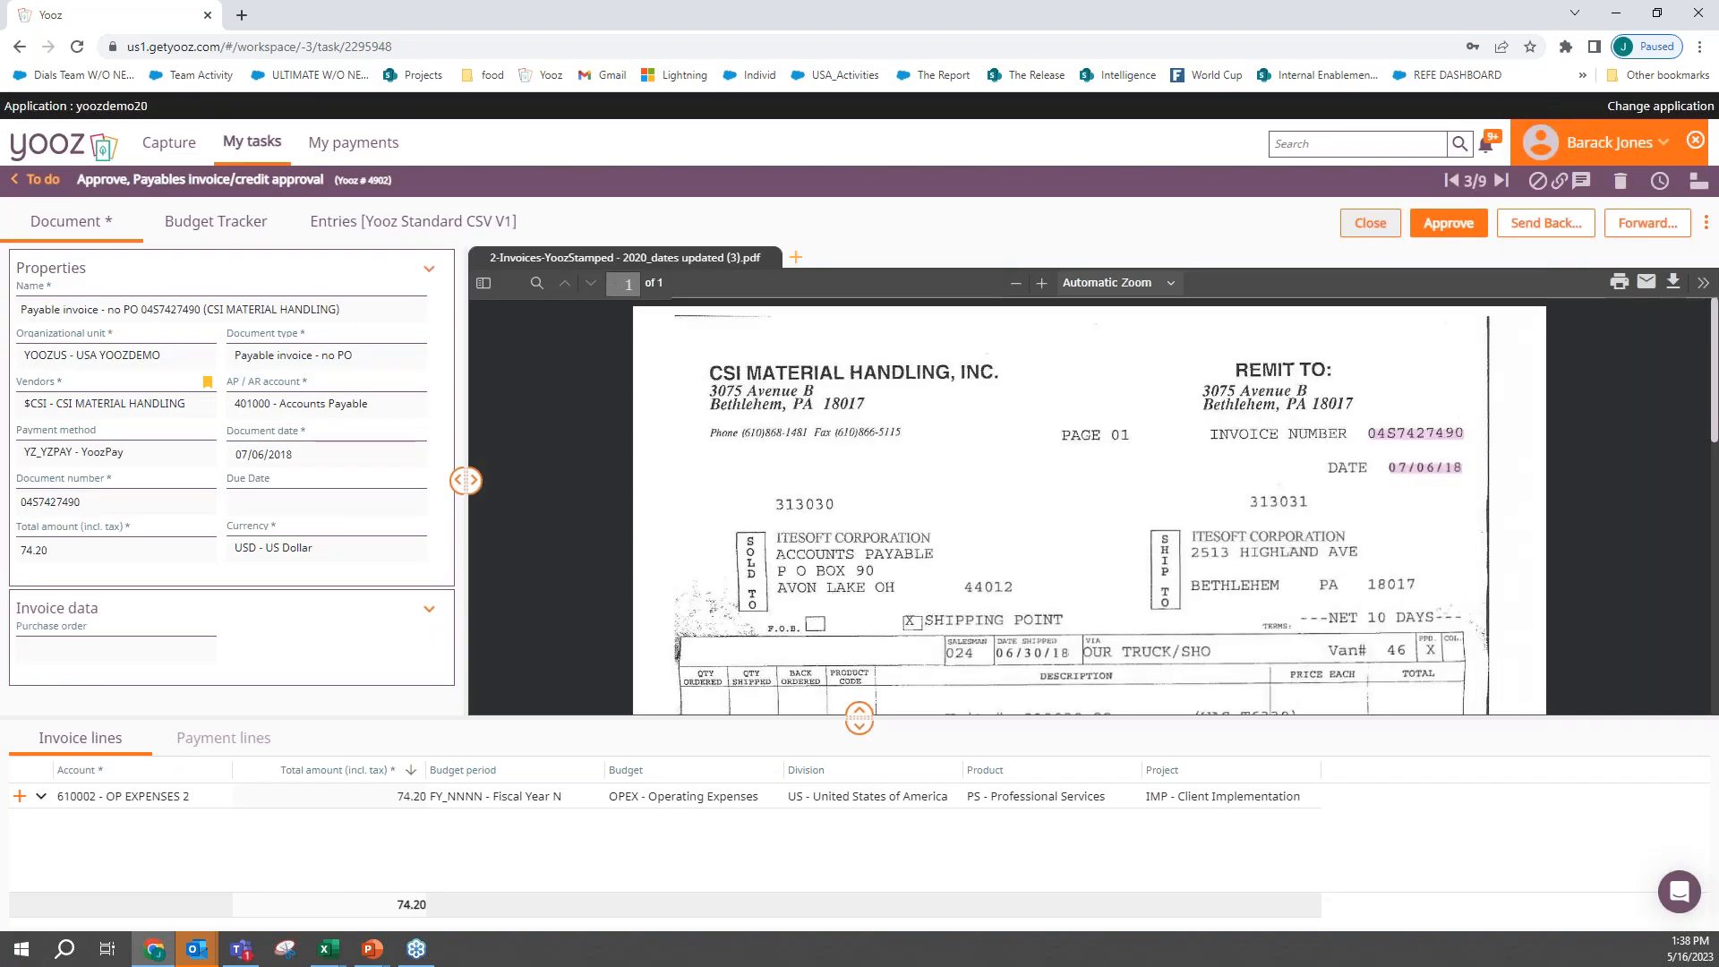
- Return to the task list, saving the CSI Material Handling invoice, and select all complete no-PO payable invoices of USA YOOZDEMO
left_click(47, 186)
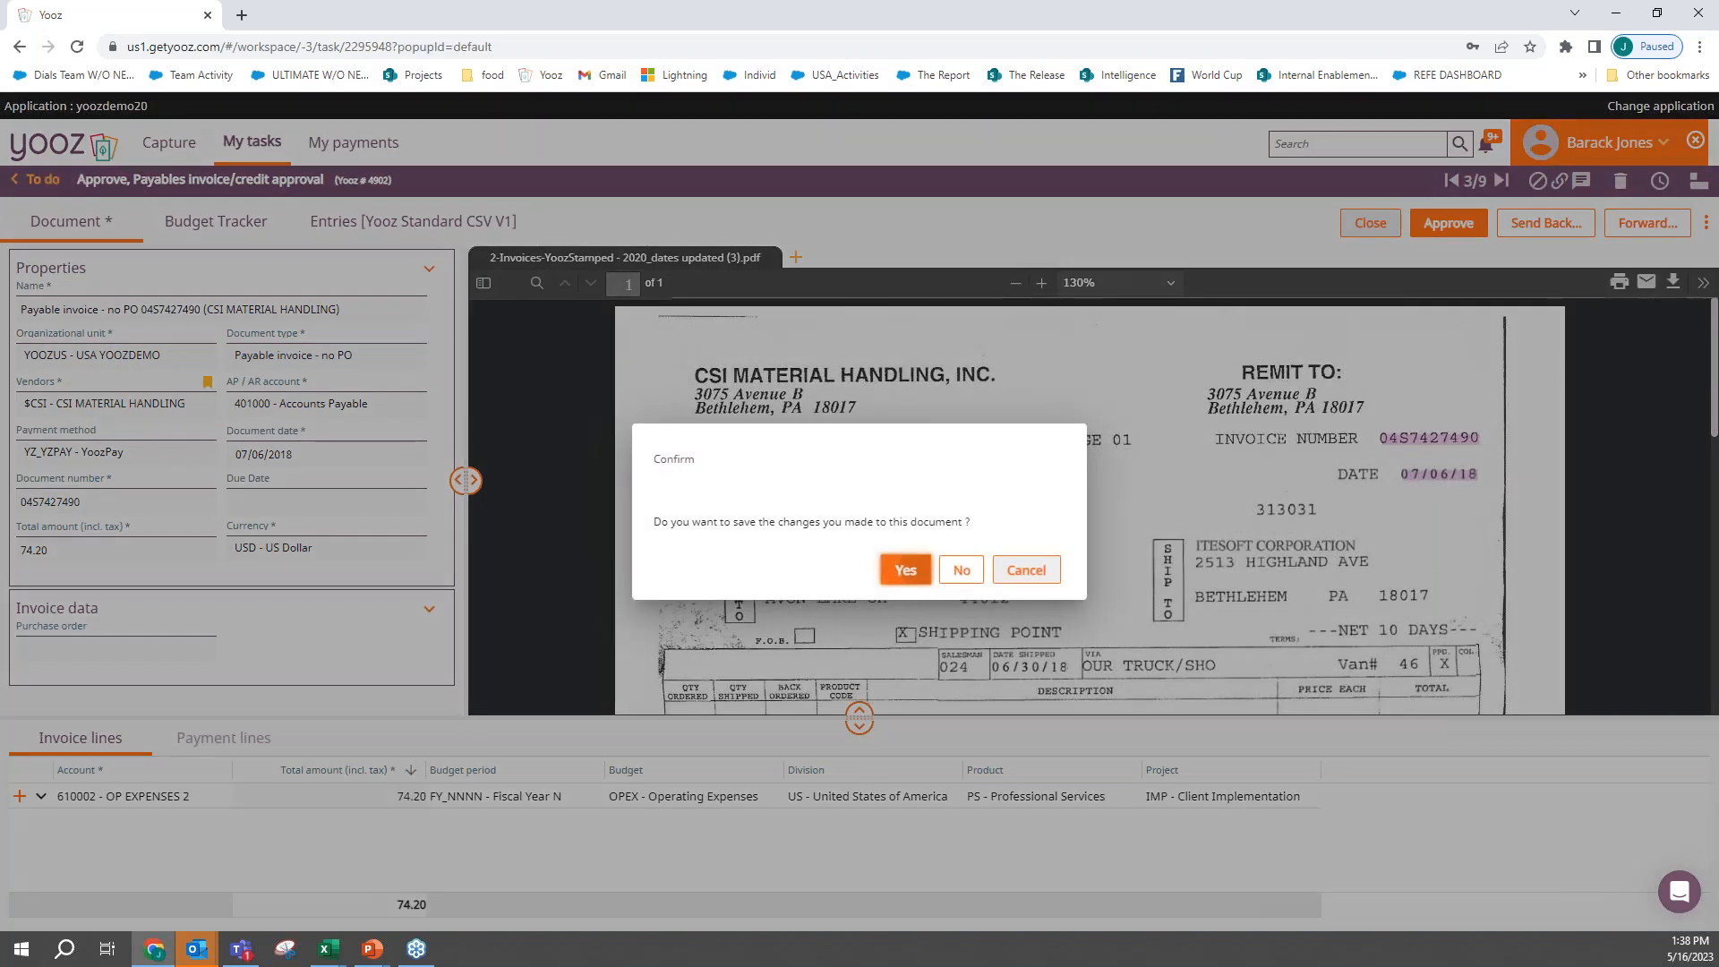
left_click(906, 571)
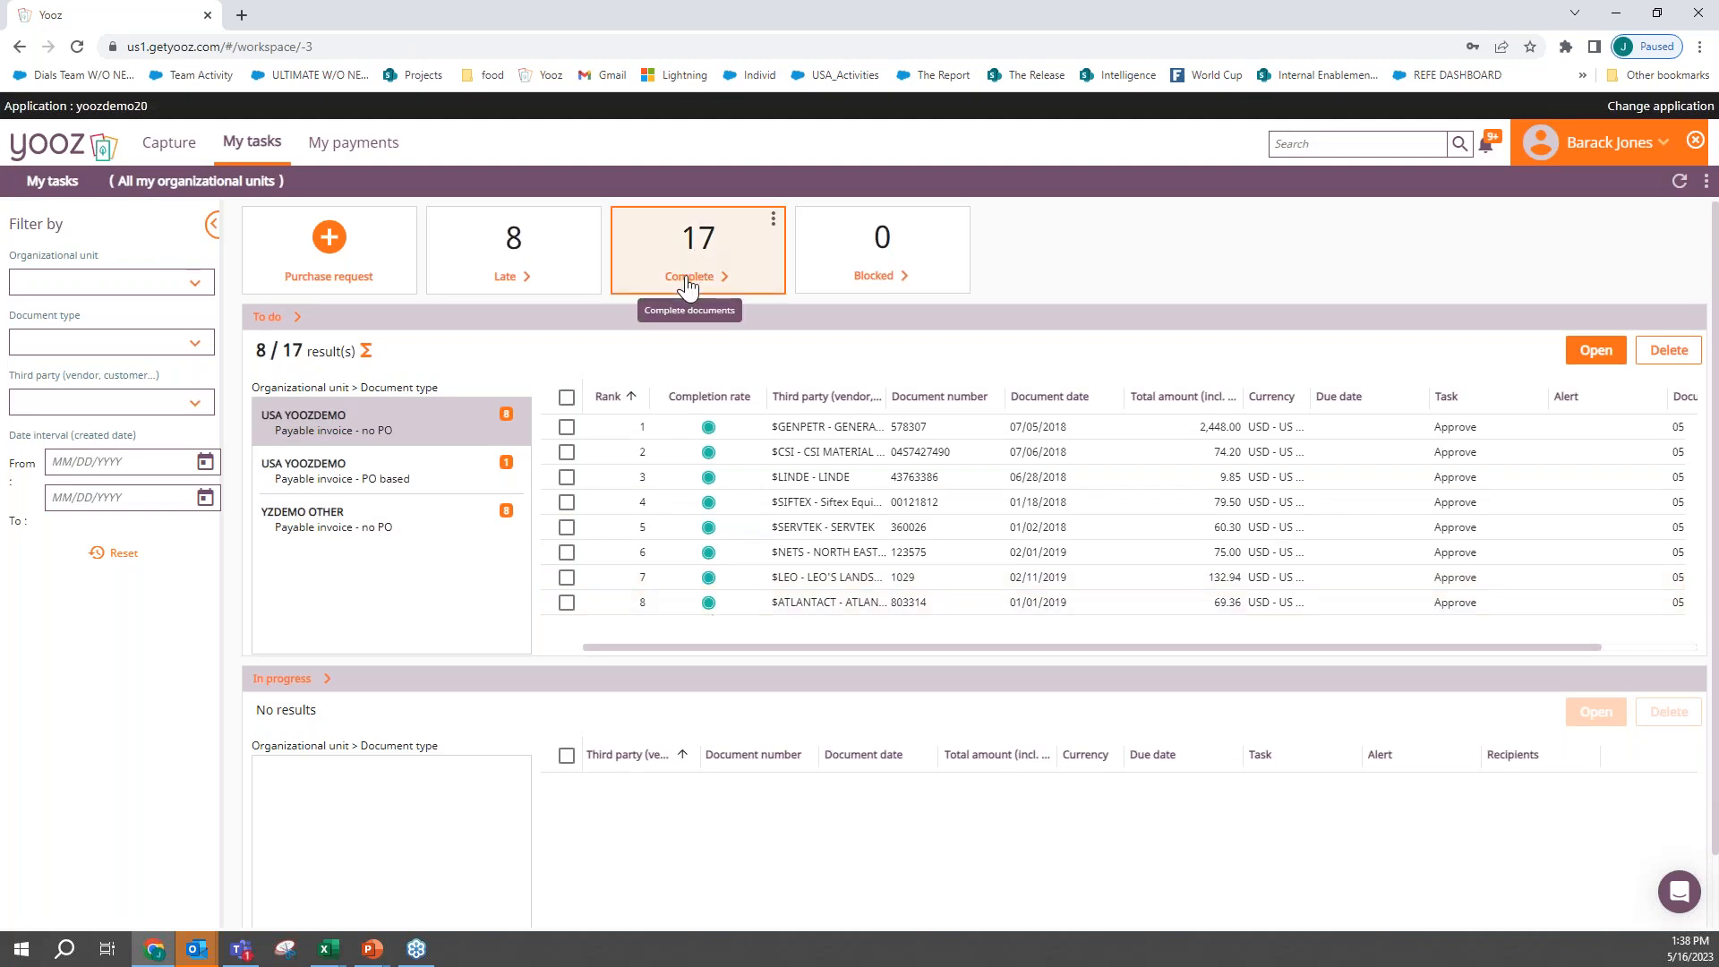
left_click(687, 279)
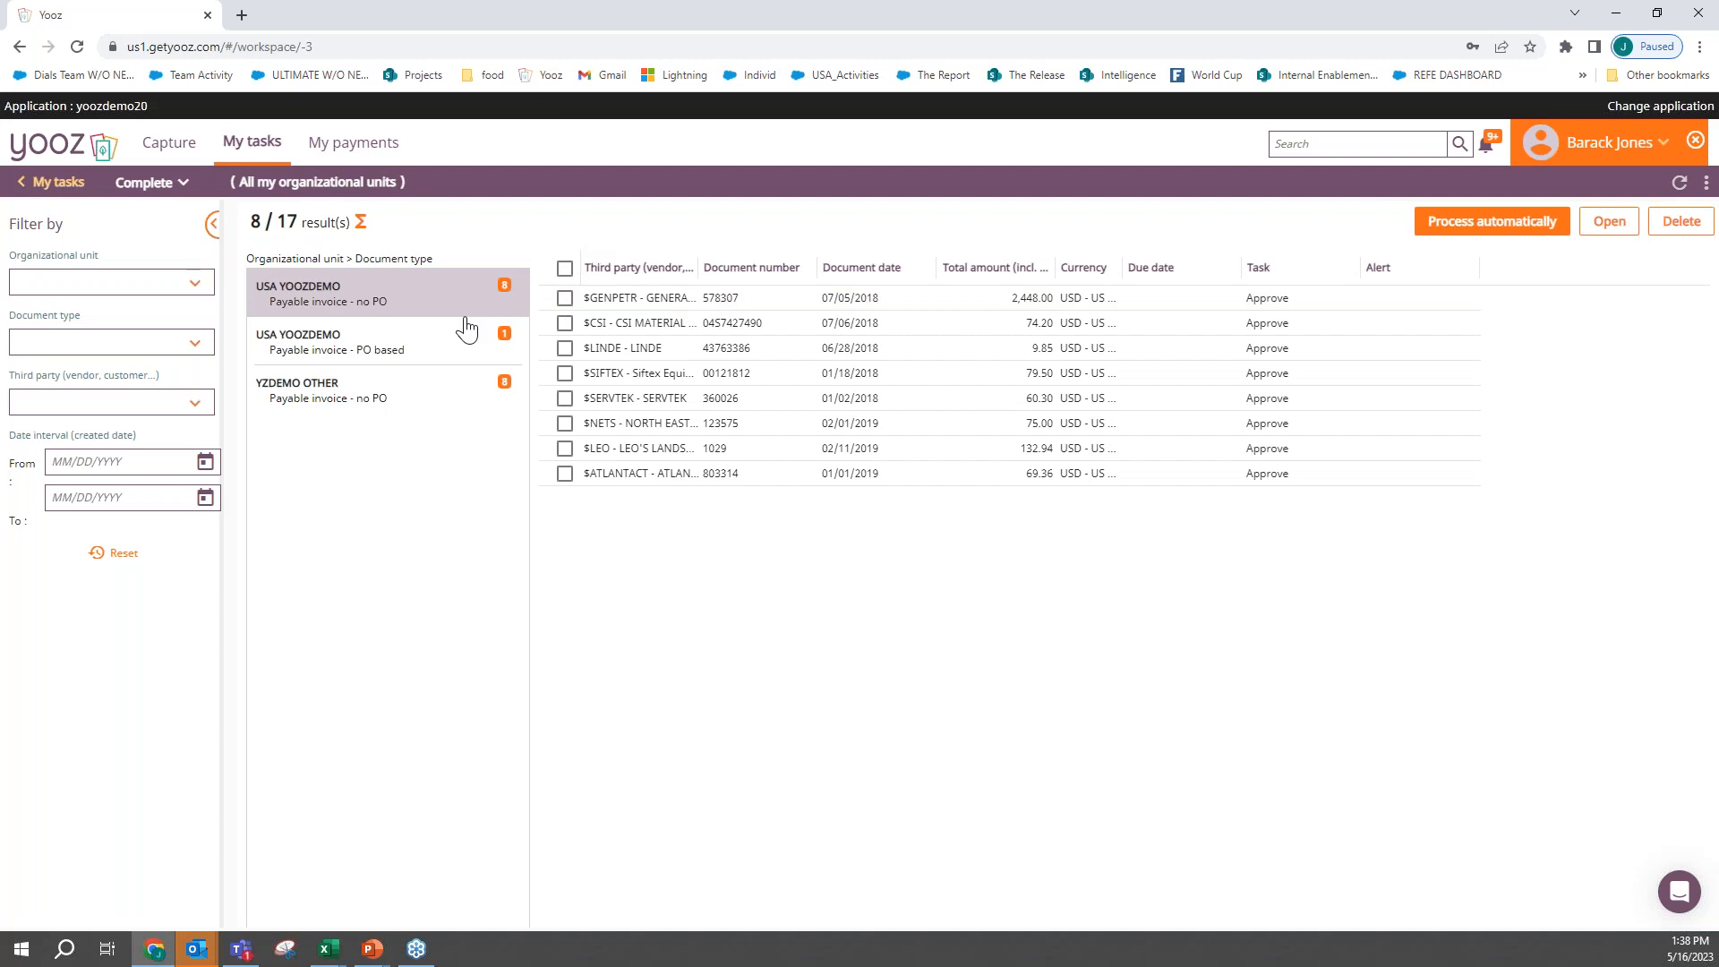
left_click(564, 297)
left_click(565, 322)
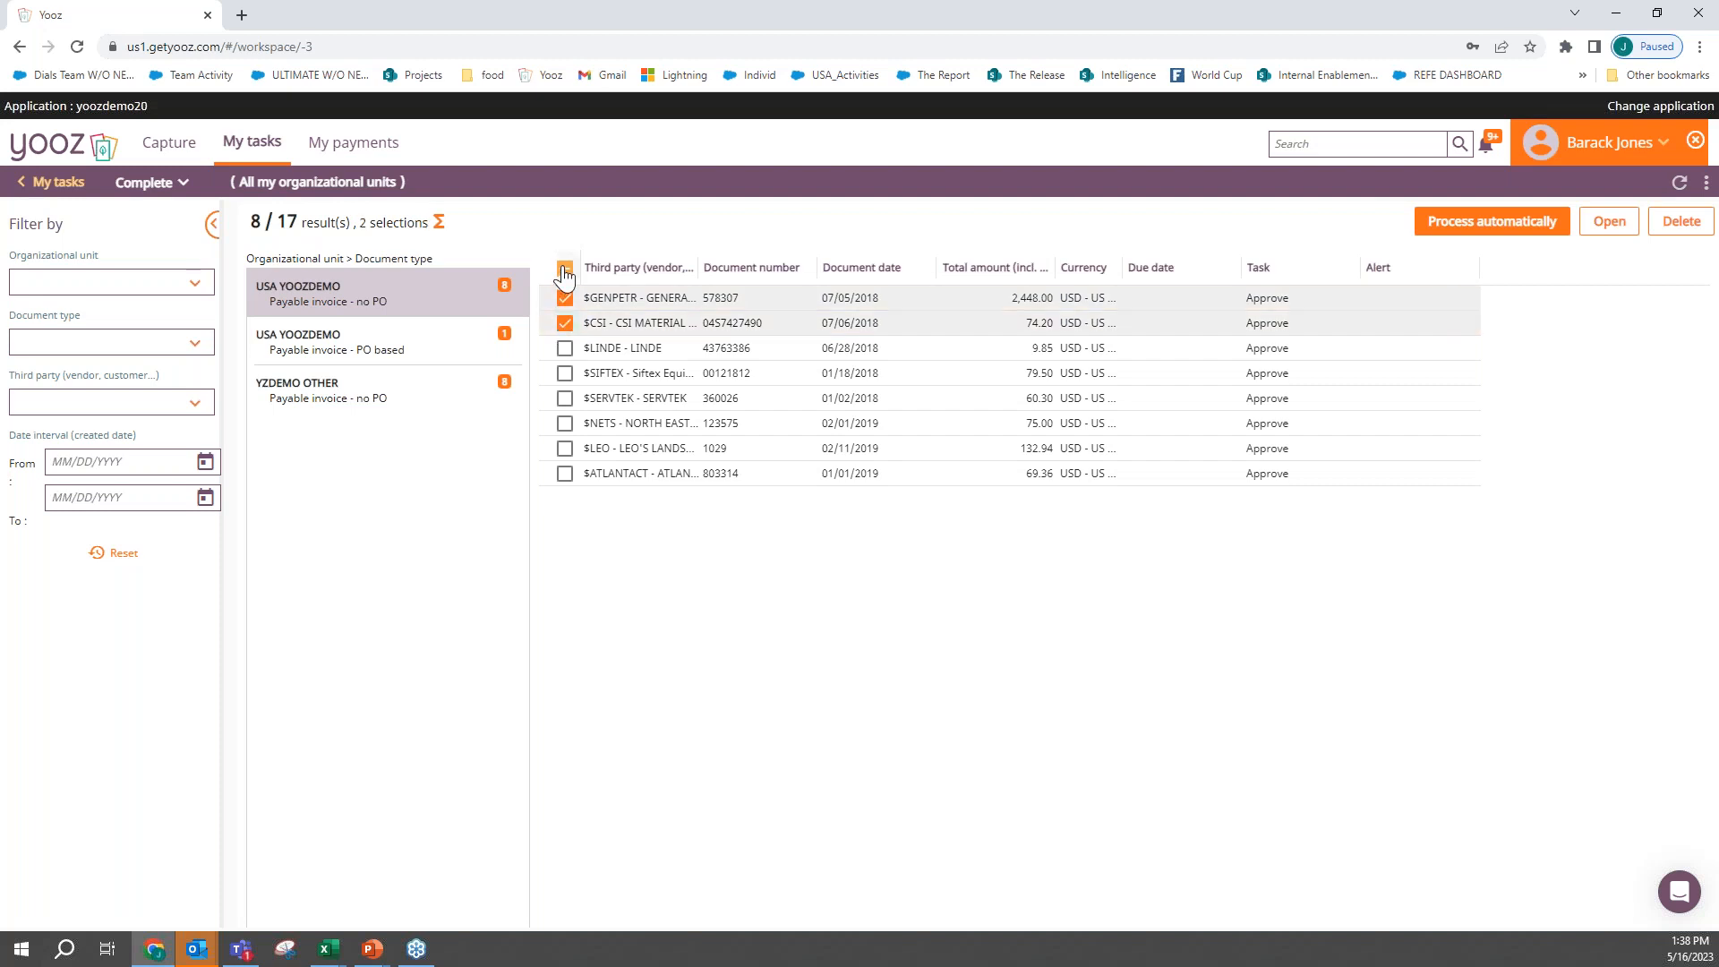
left_click(565, 268)
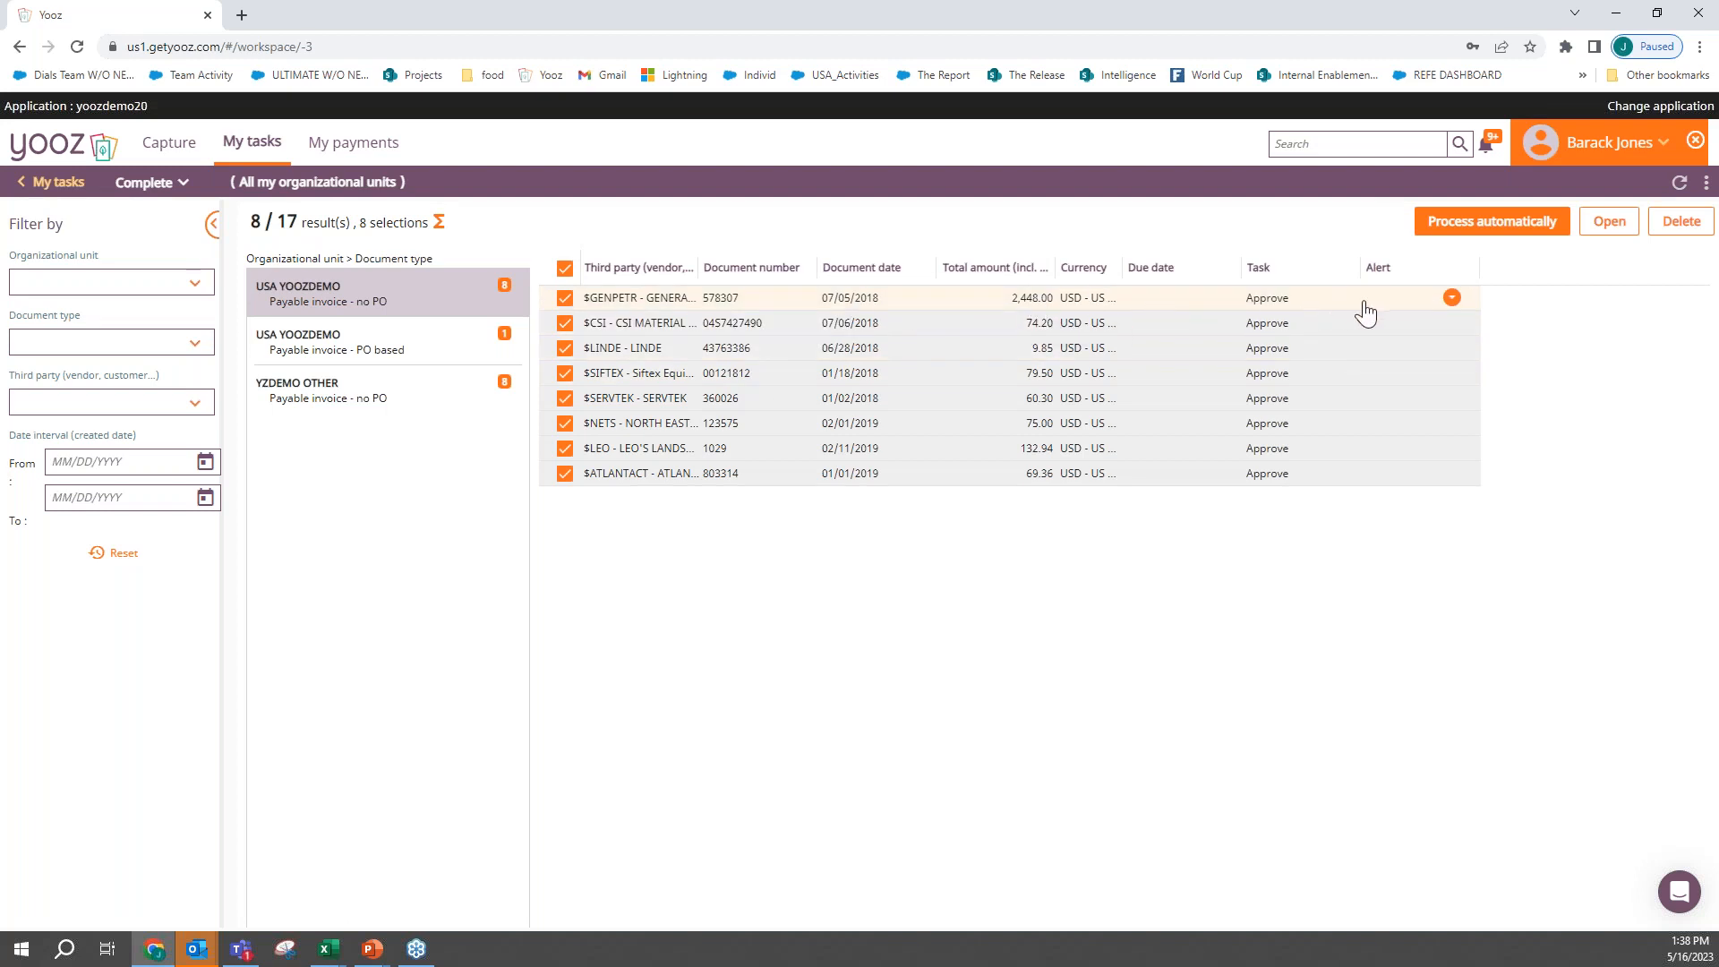
- Preview the General Petroleum invoice and examine its scan and the coding of its invoice lines
left_click(1453, 299)
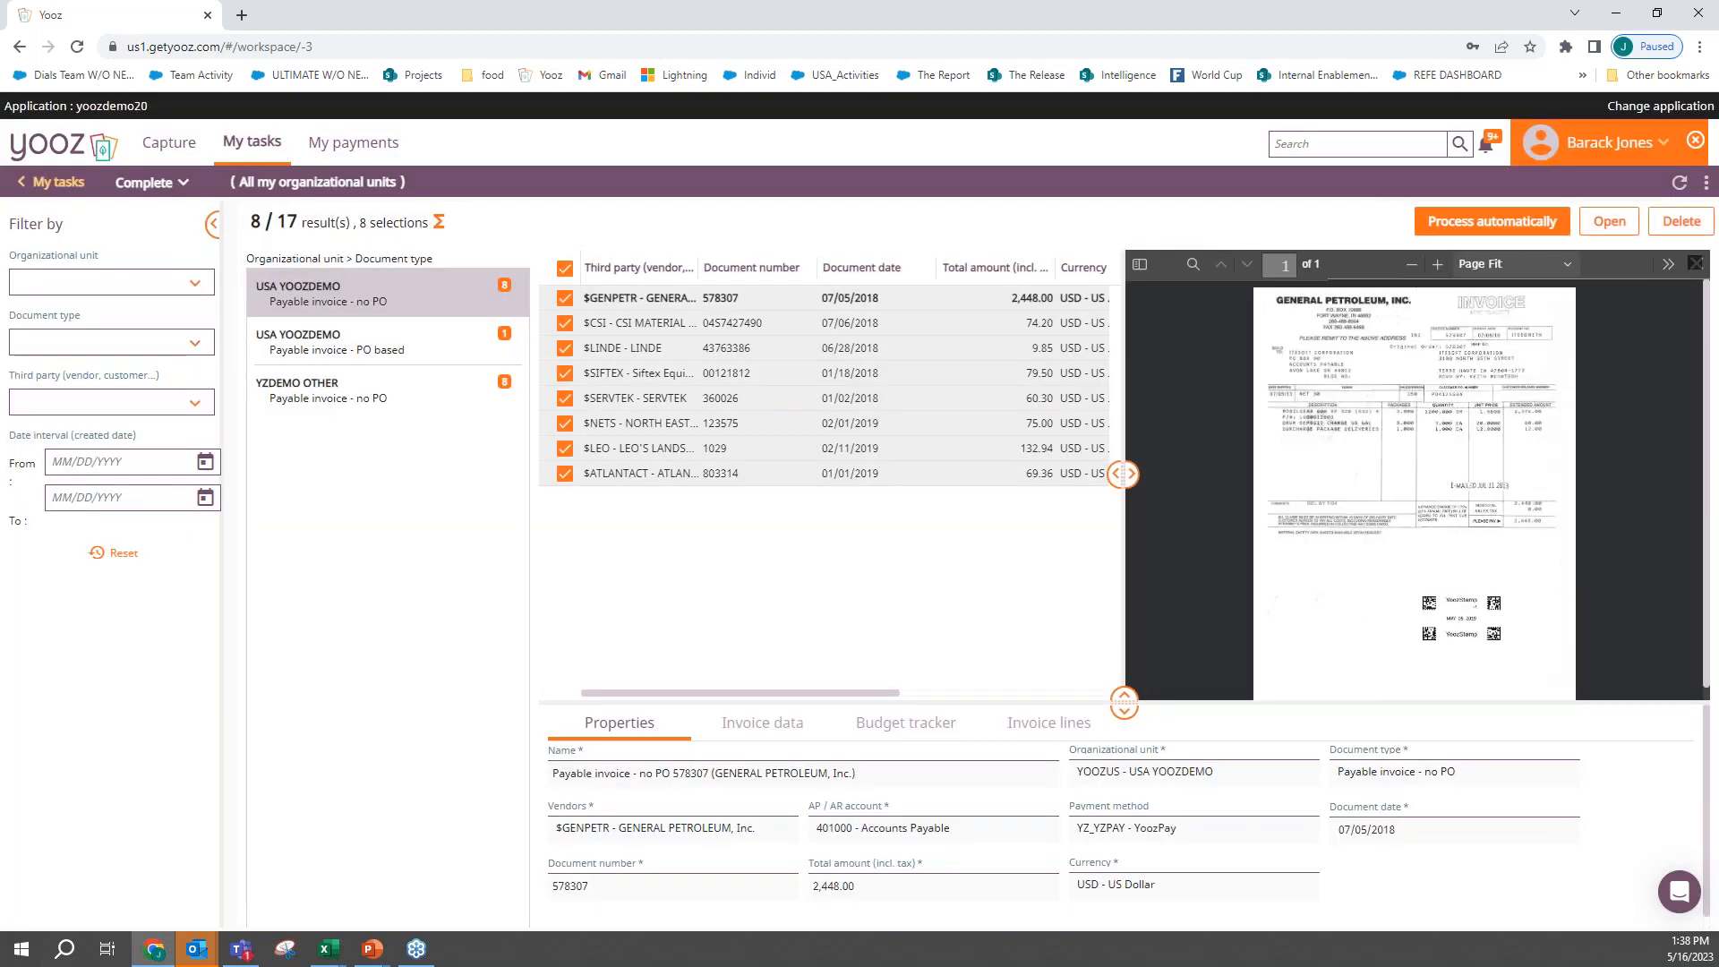
left_click(1438, 264)
left_click(1438, 264)
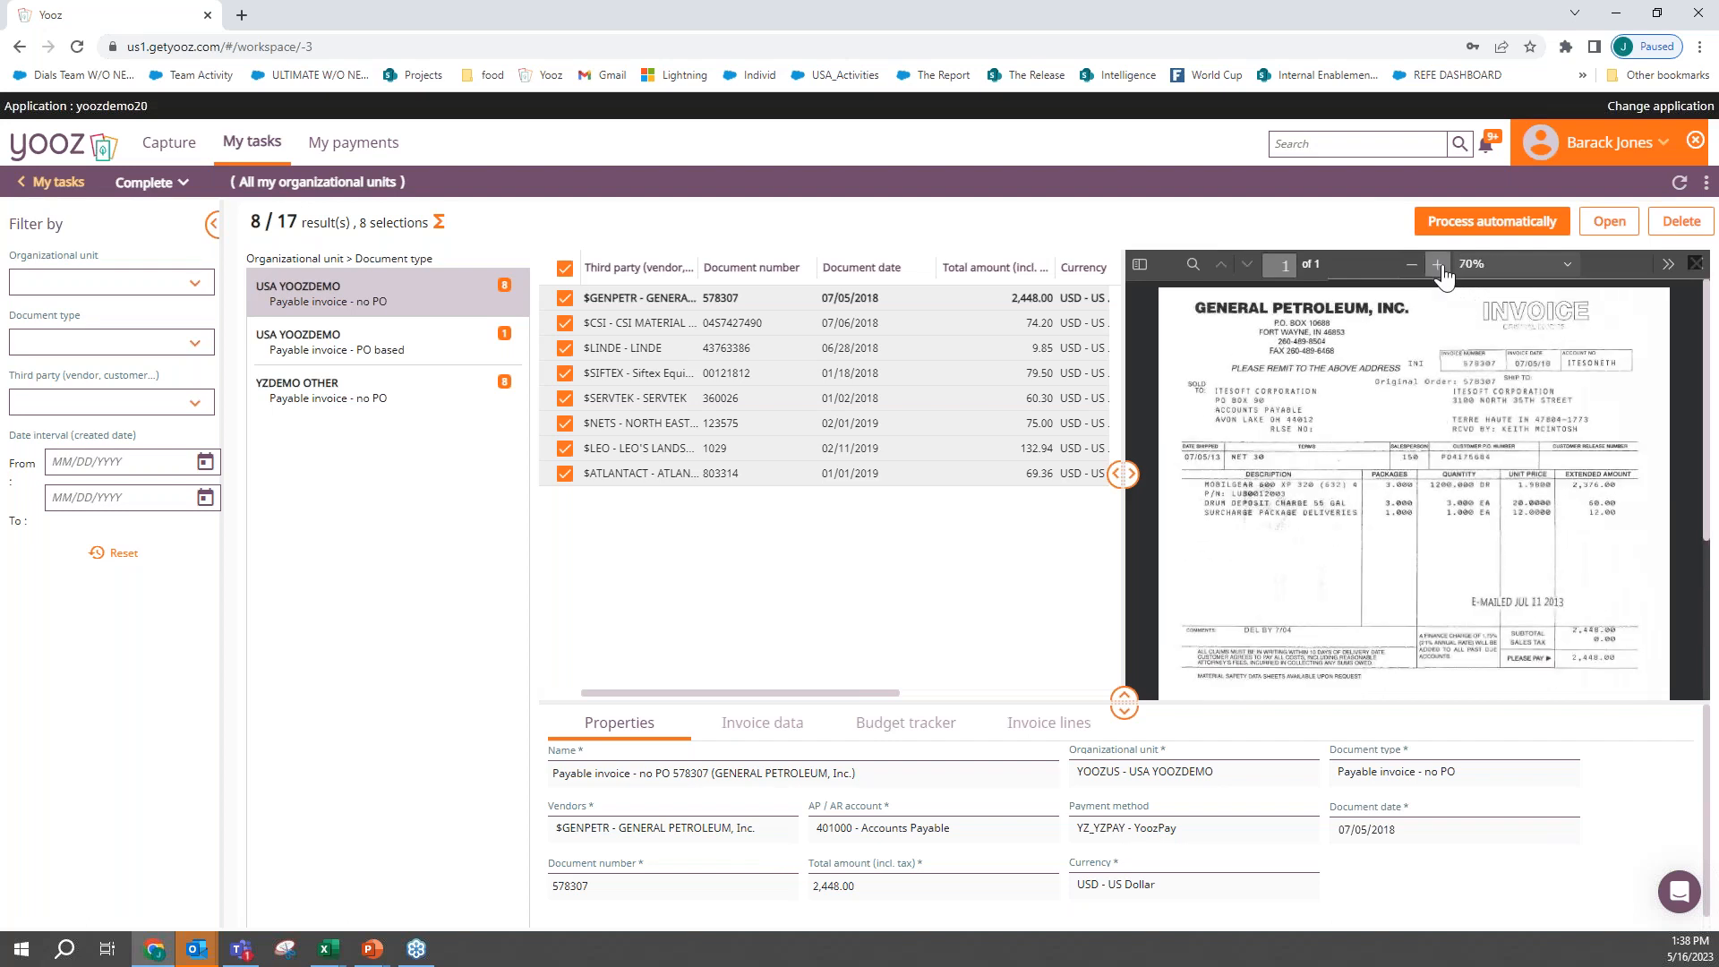
left_click(1438, 264)
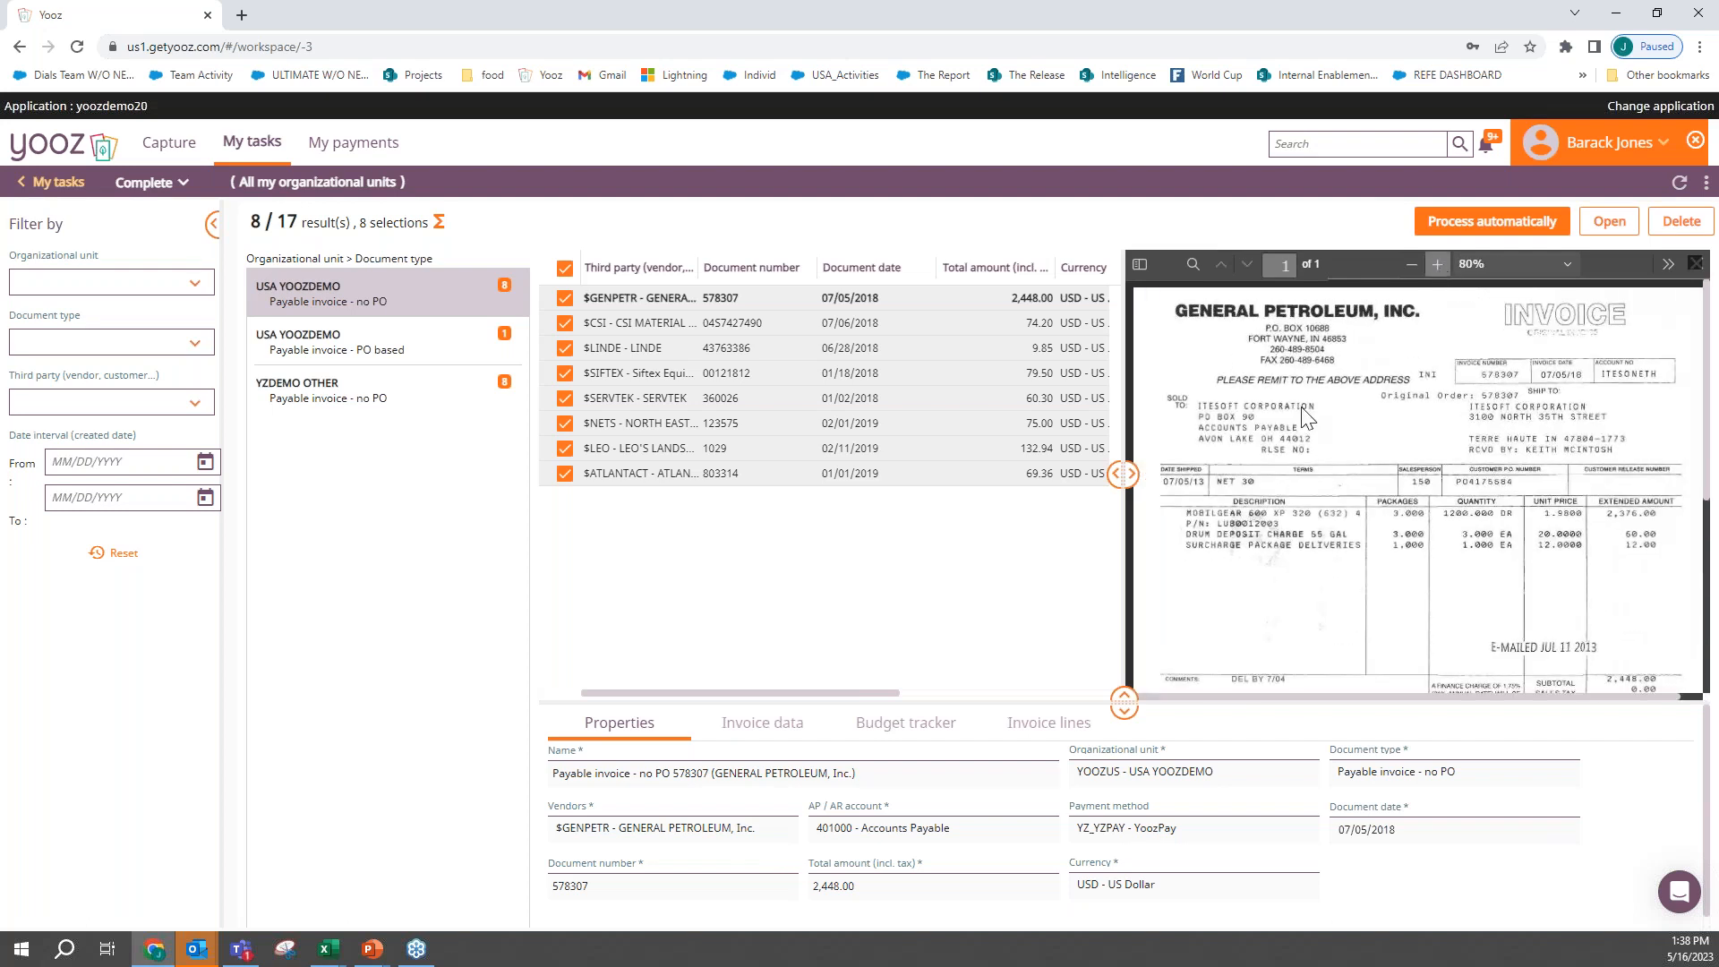
scroll(1295, 603, "down", 1)
scroll(1296, 598, "down", 2)
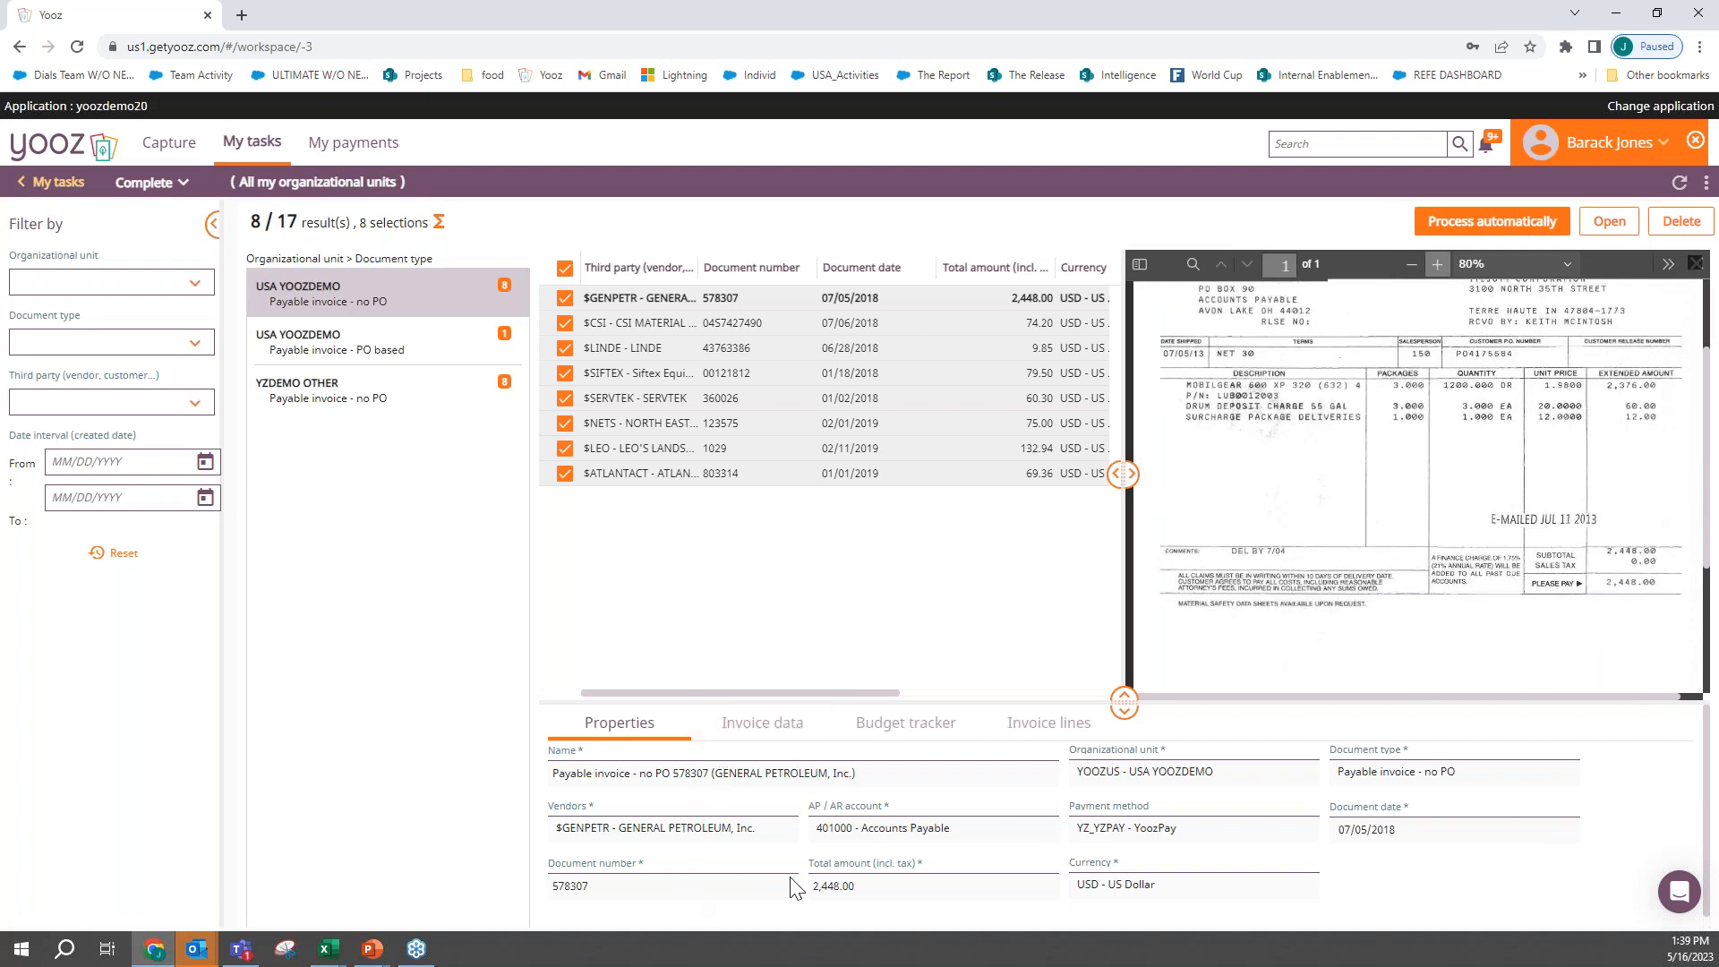
left_click(1041, 726)
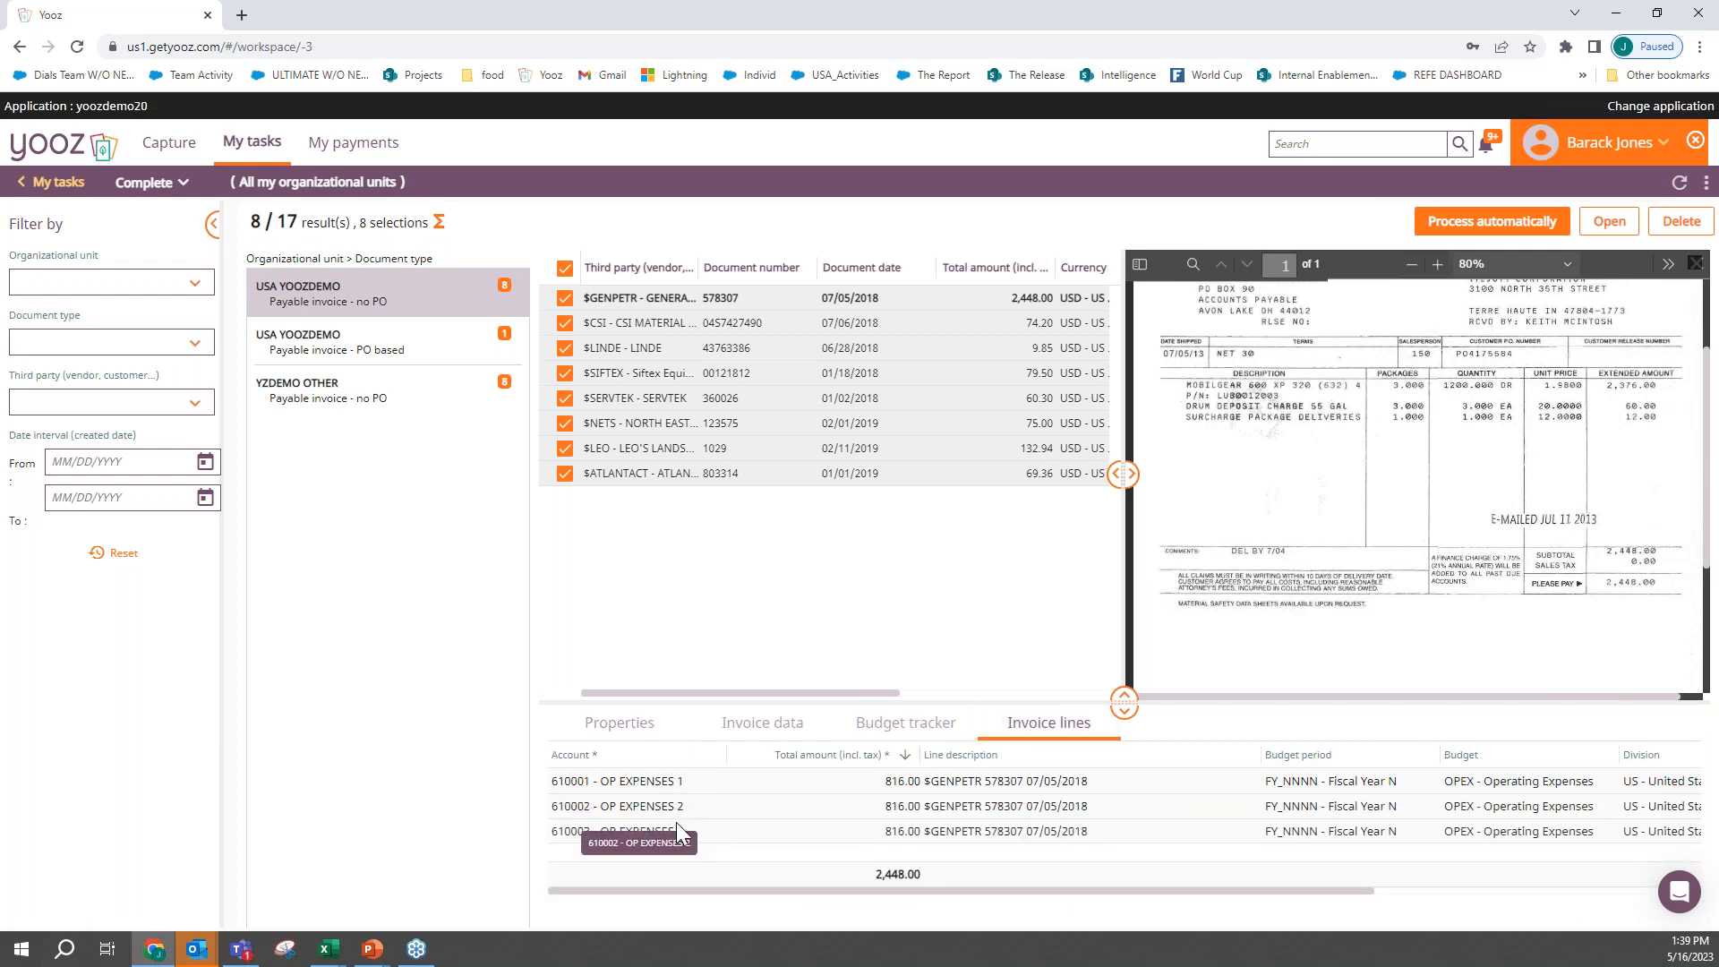
scroll(1097, 822, "right", 3)
scroll(1099, 819, "right", 2)
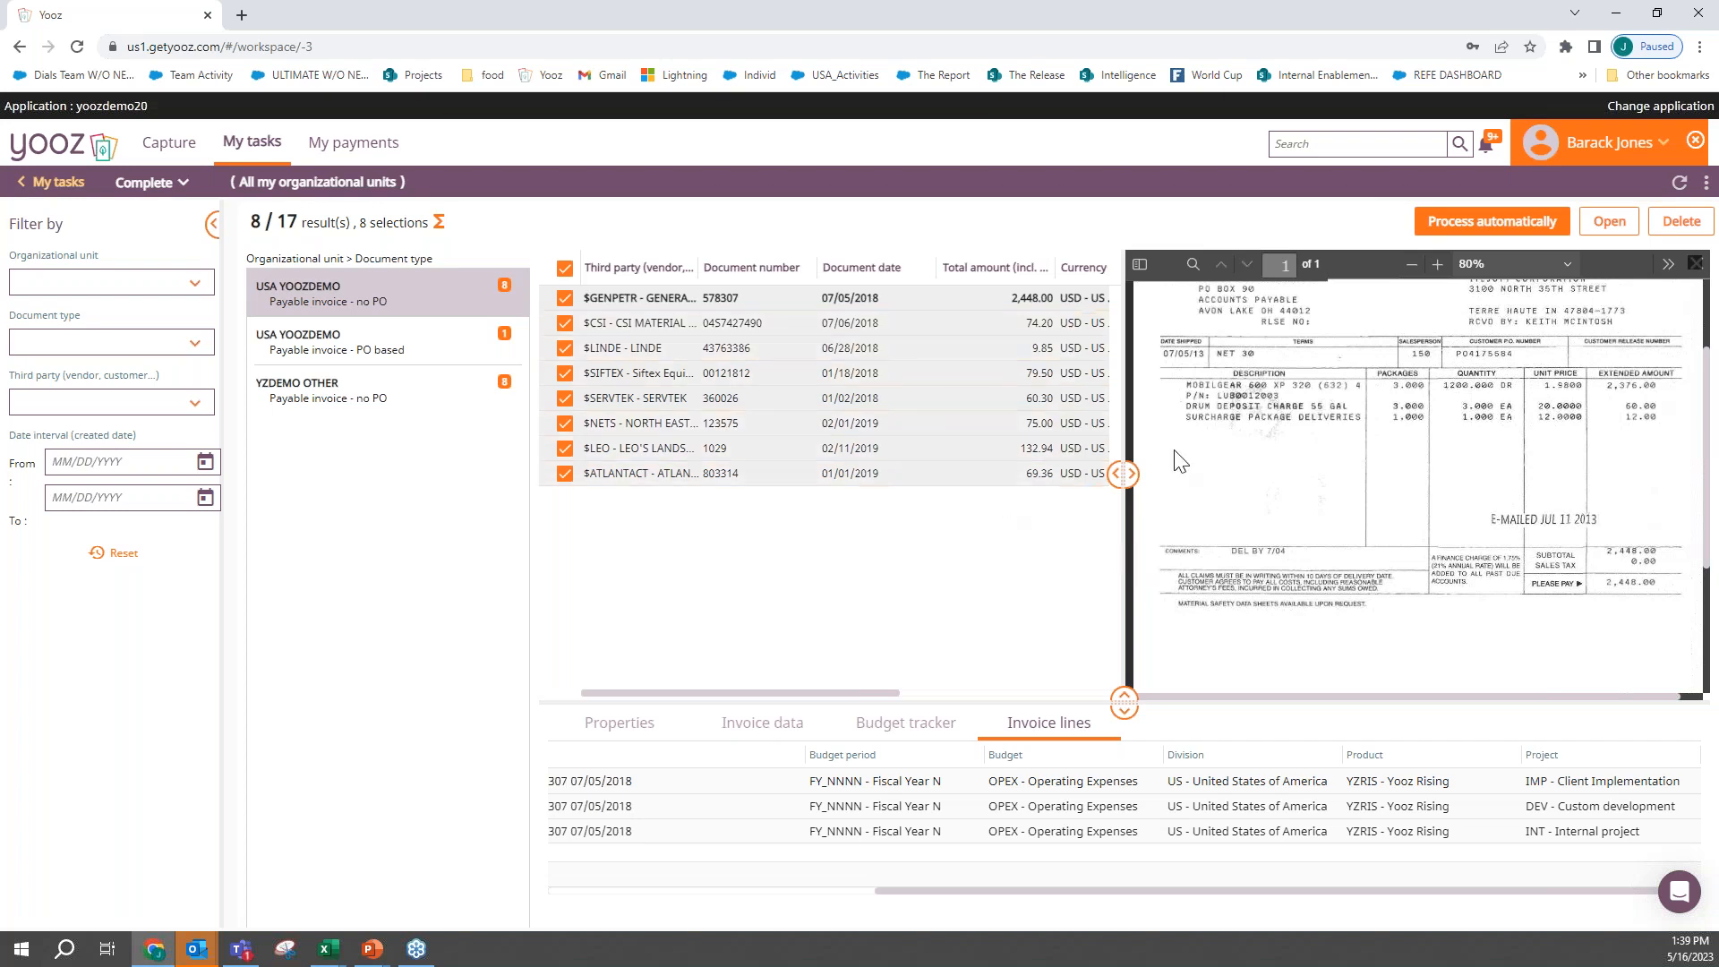
- Process the selected complete invoices automatically and stop impersonating the approver
left_click(1445, 231)
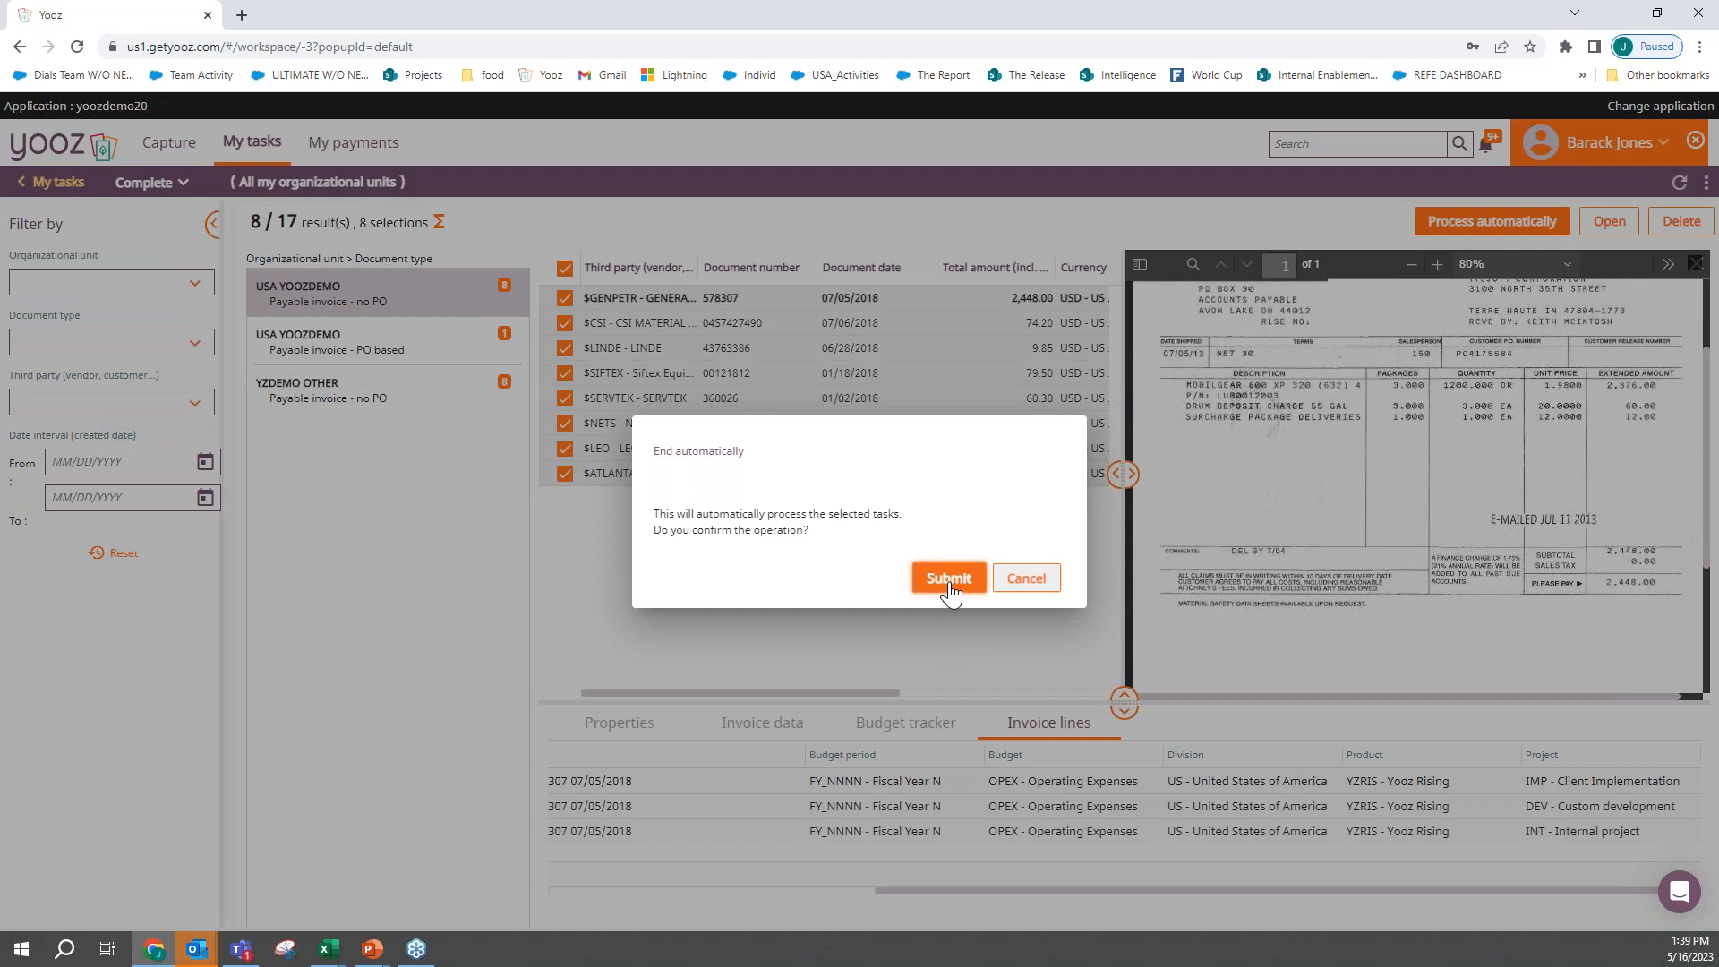
left_click(948, 579)
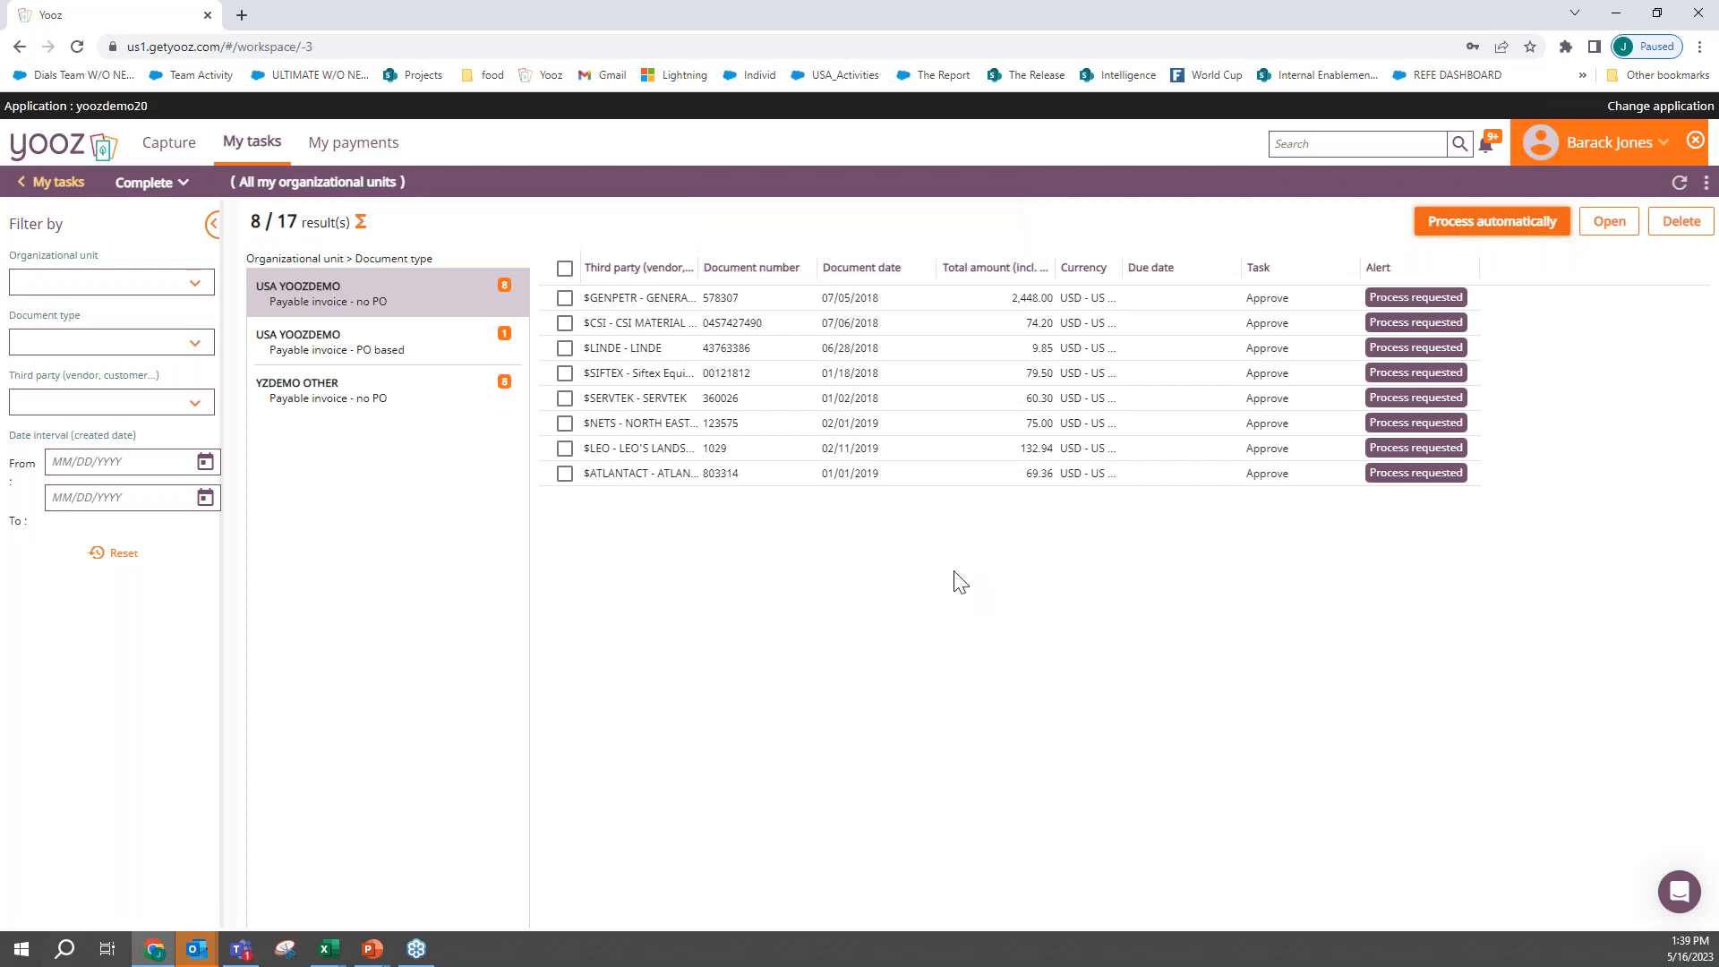
left_click(1697, 140)
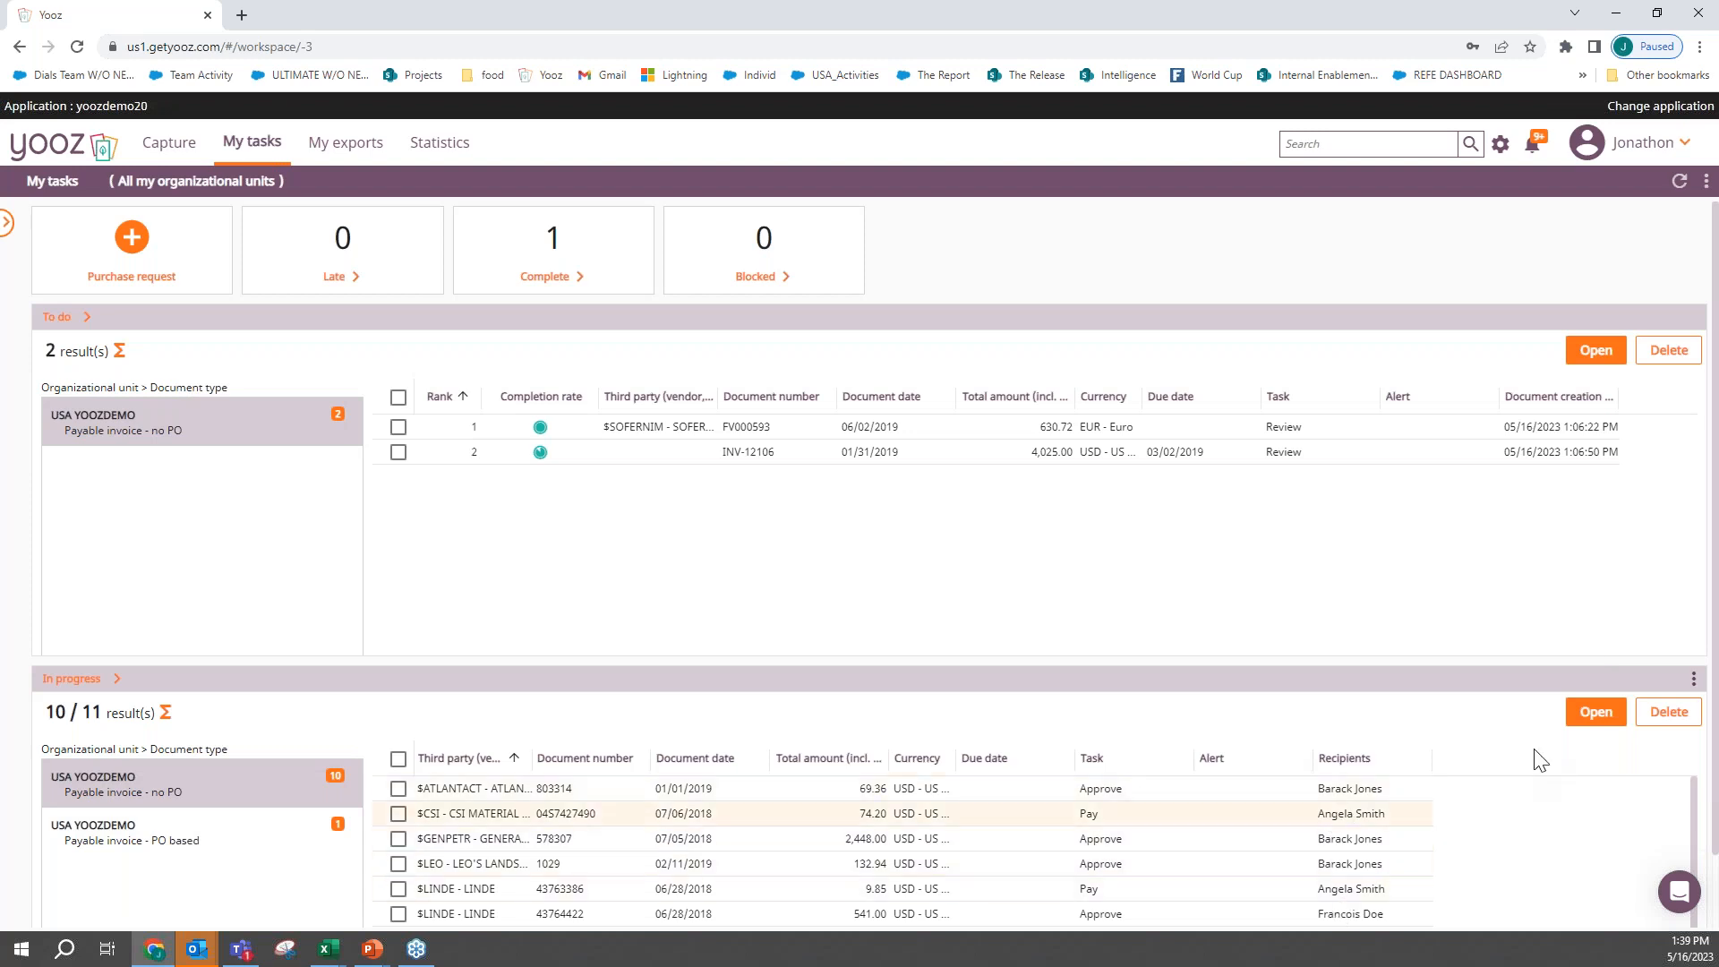
- Impersonate the user assigned to the Pay task of the CSI Material Handling invoice
left_click(1637, 142)
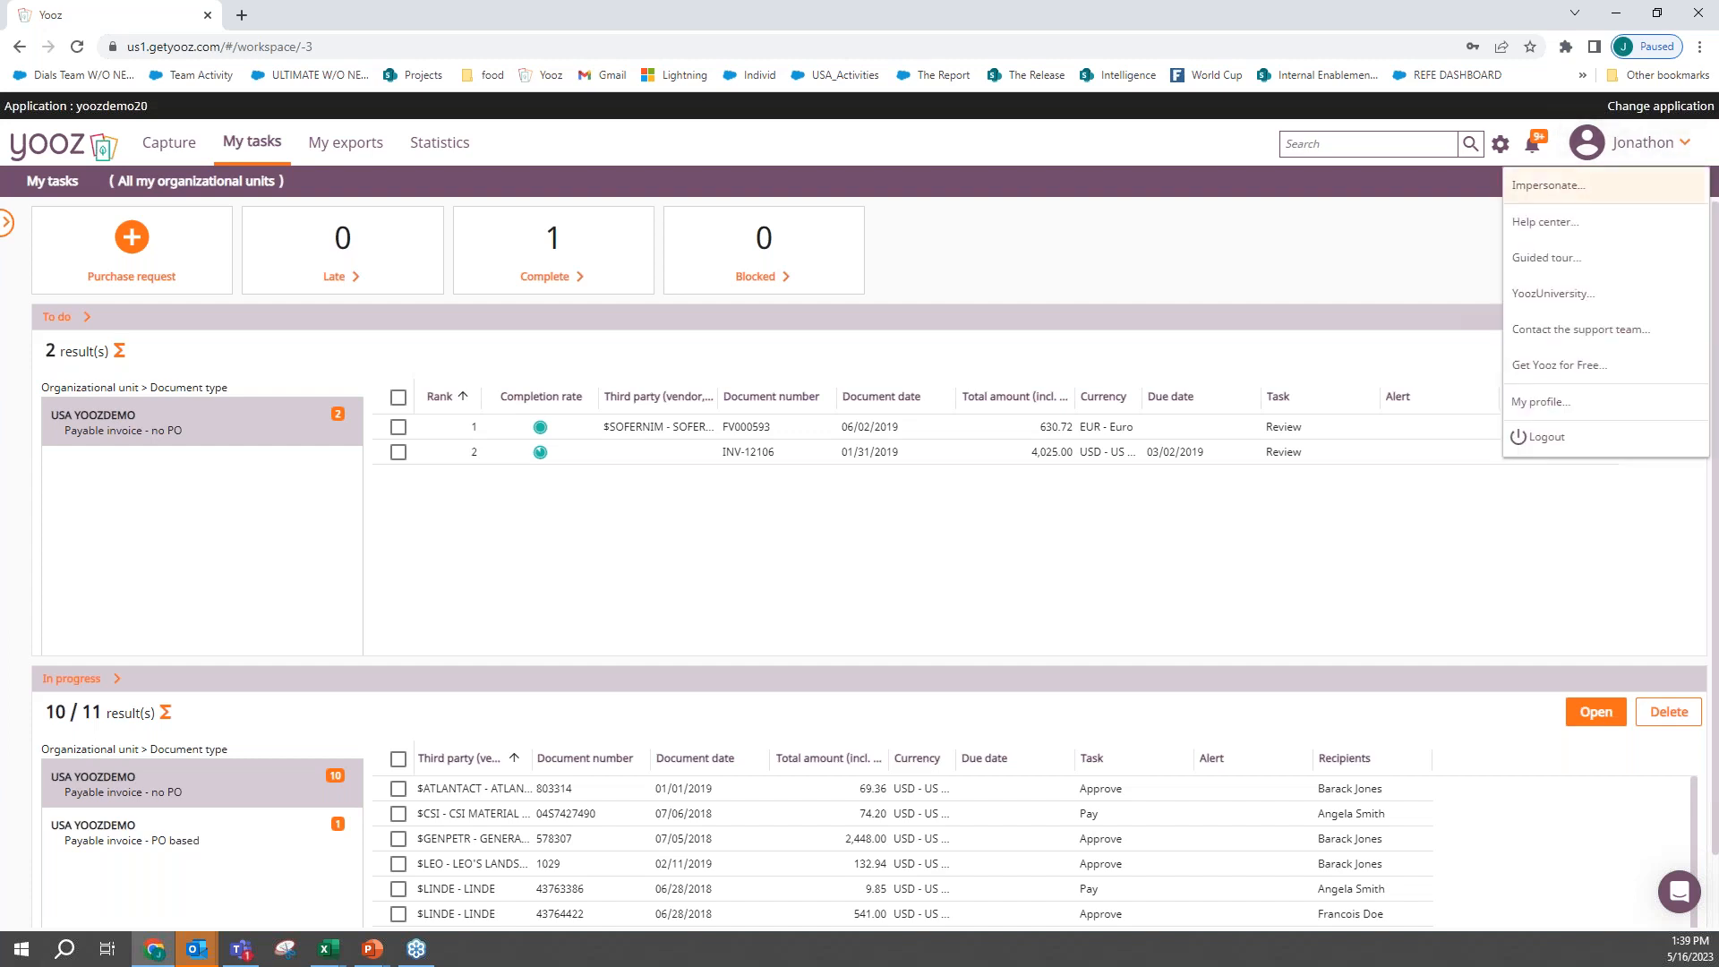
left_click(1551, 185)
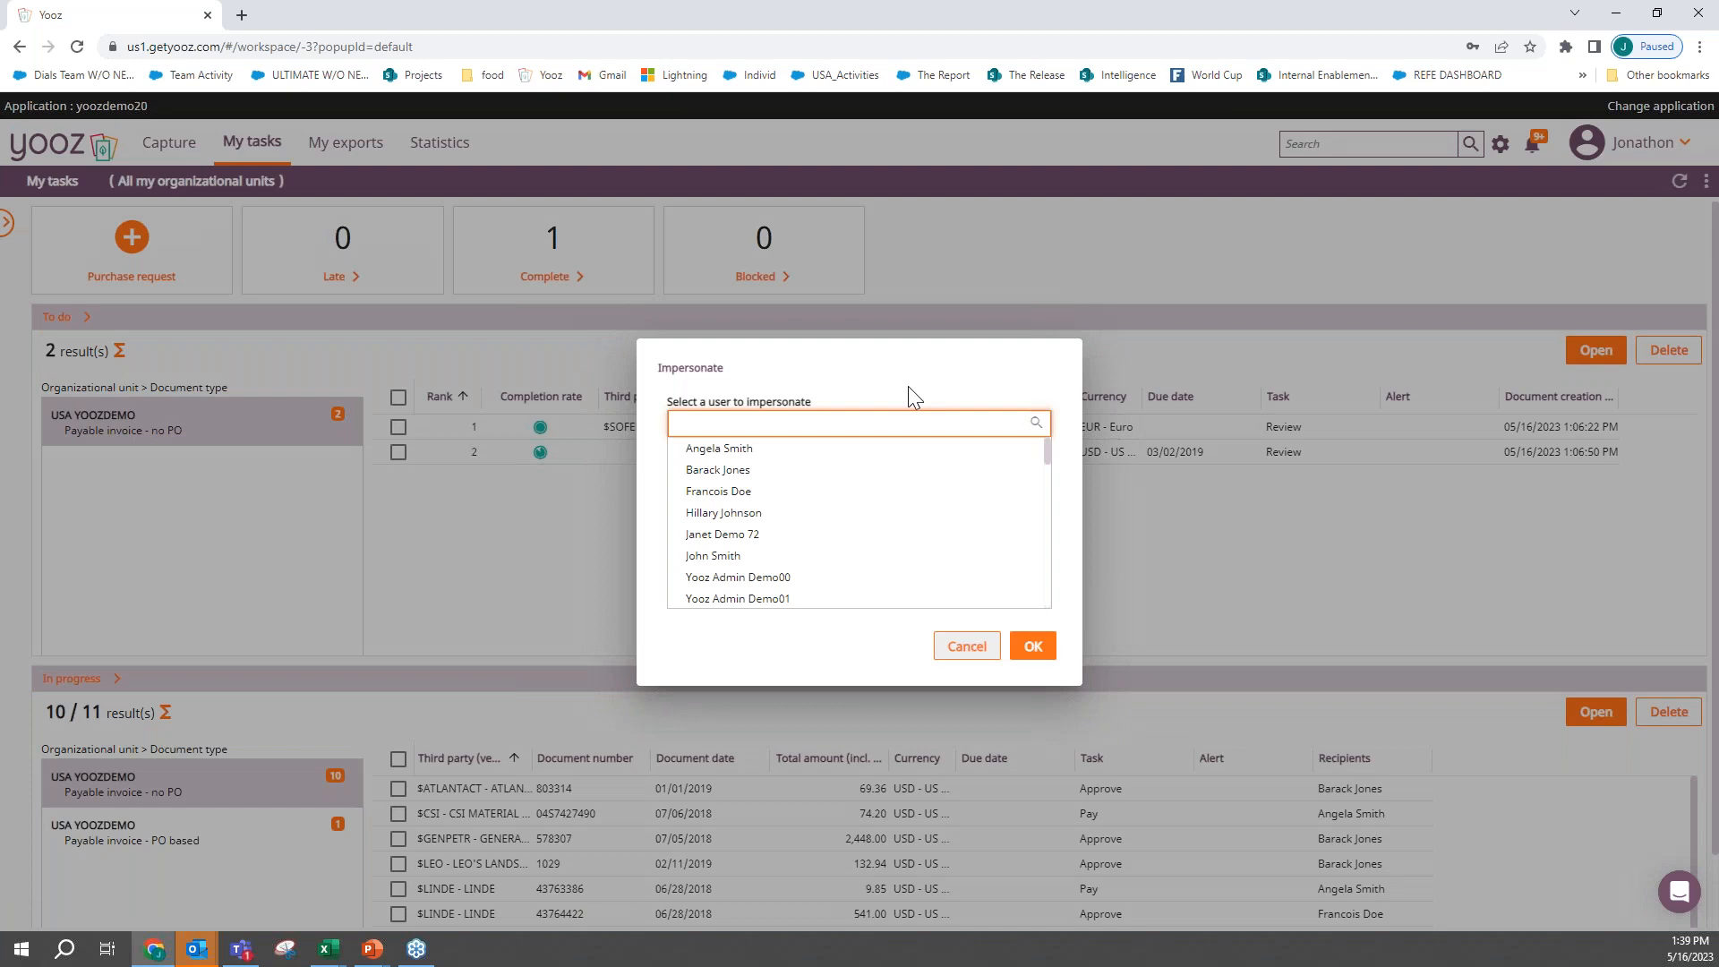
left_click(806, 450)
left_click(1032, 646)
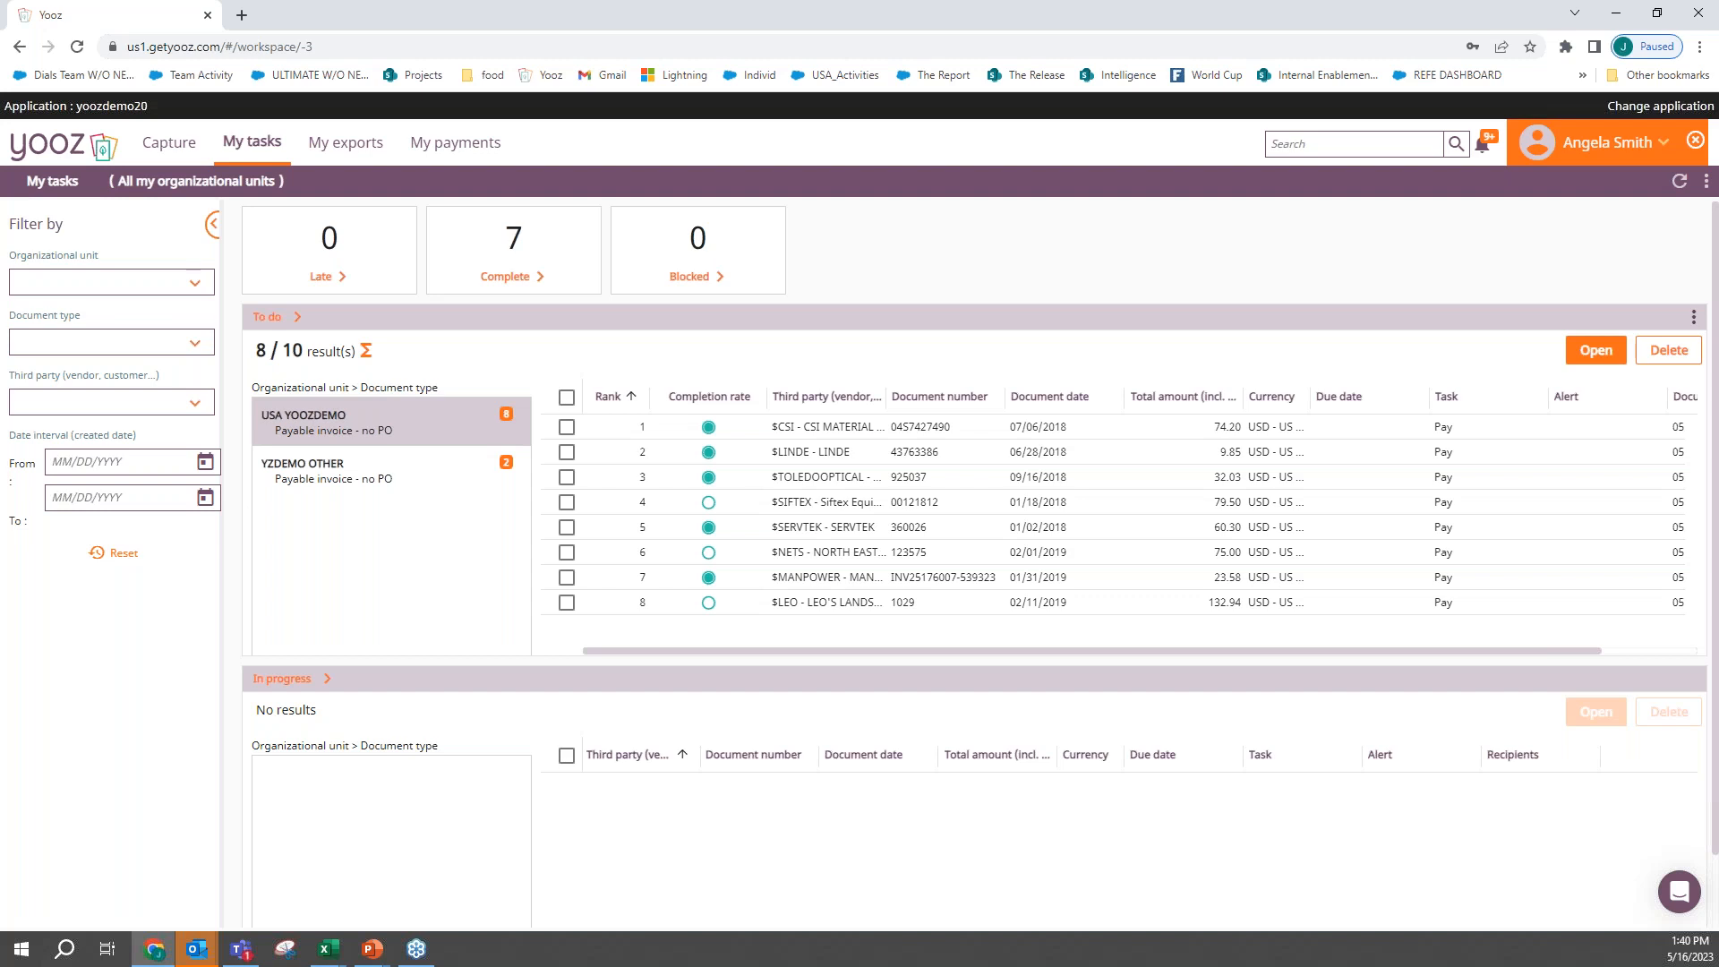
- Open the CSI Material Handling invoice and choose BANK_ACCT_ID - My Bank as the debit account of its payment line
double_click(796, 436)
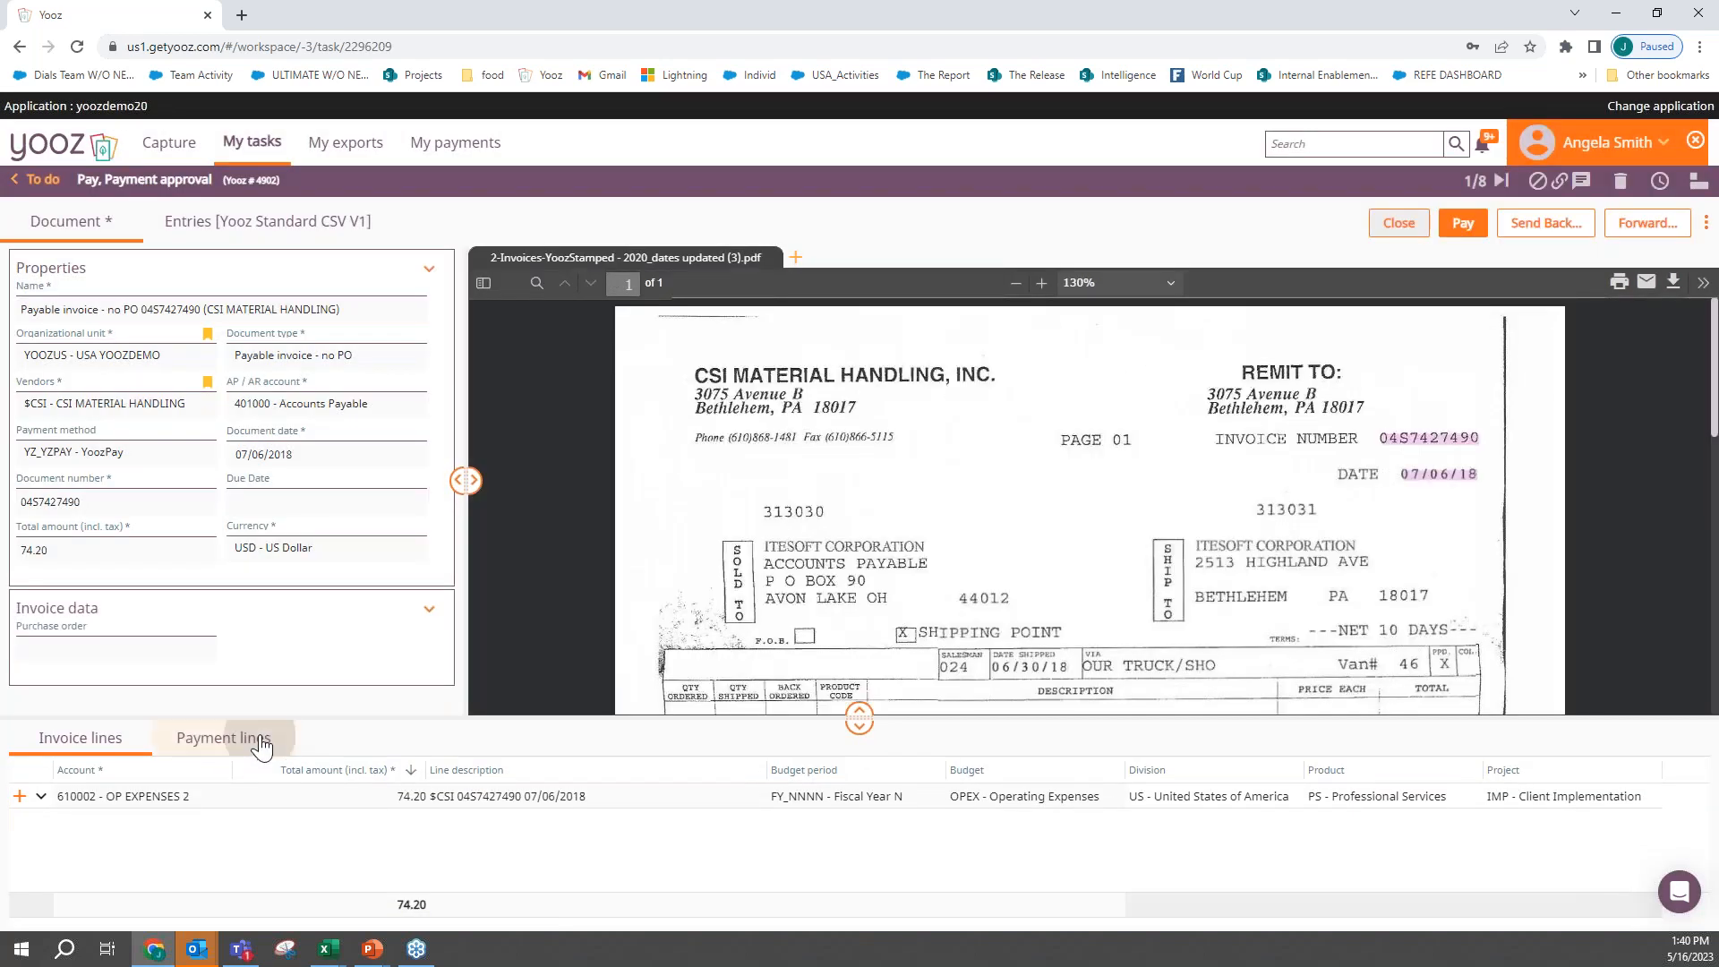
left_click(261, 742)
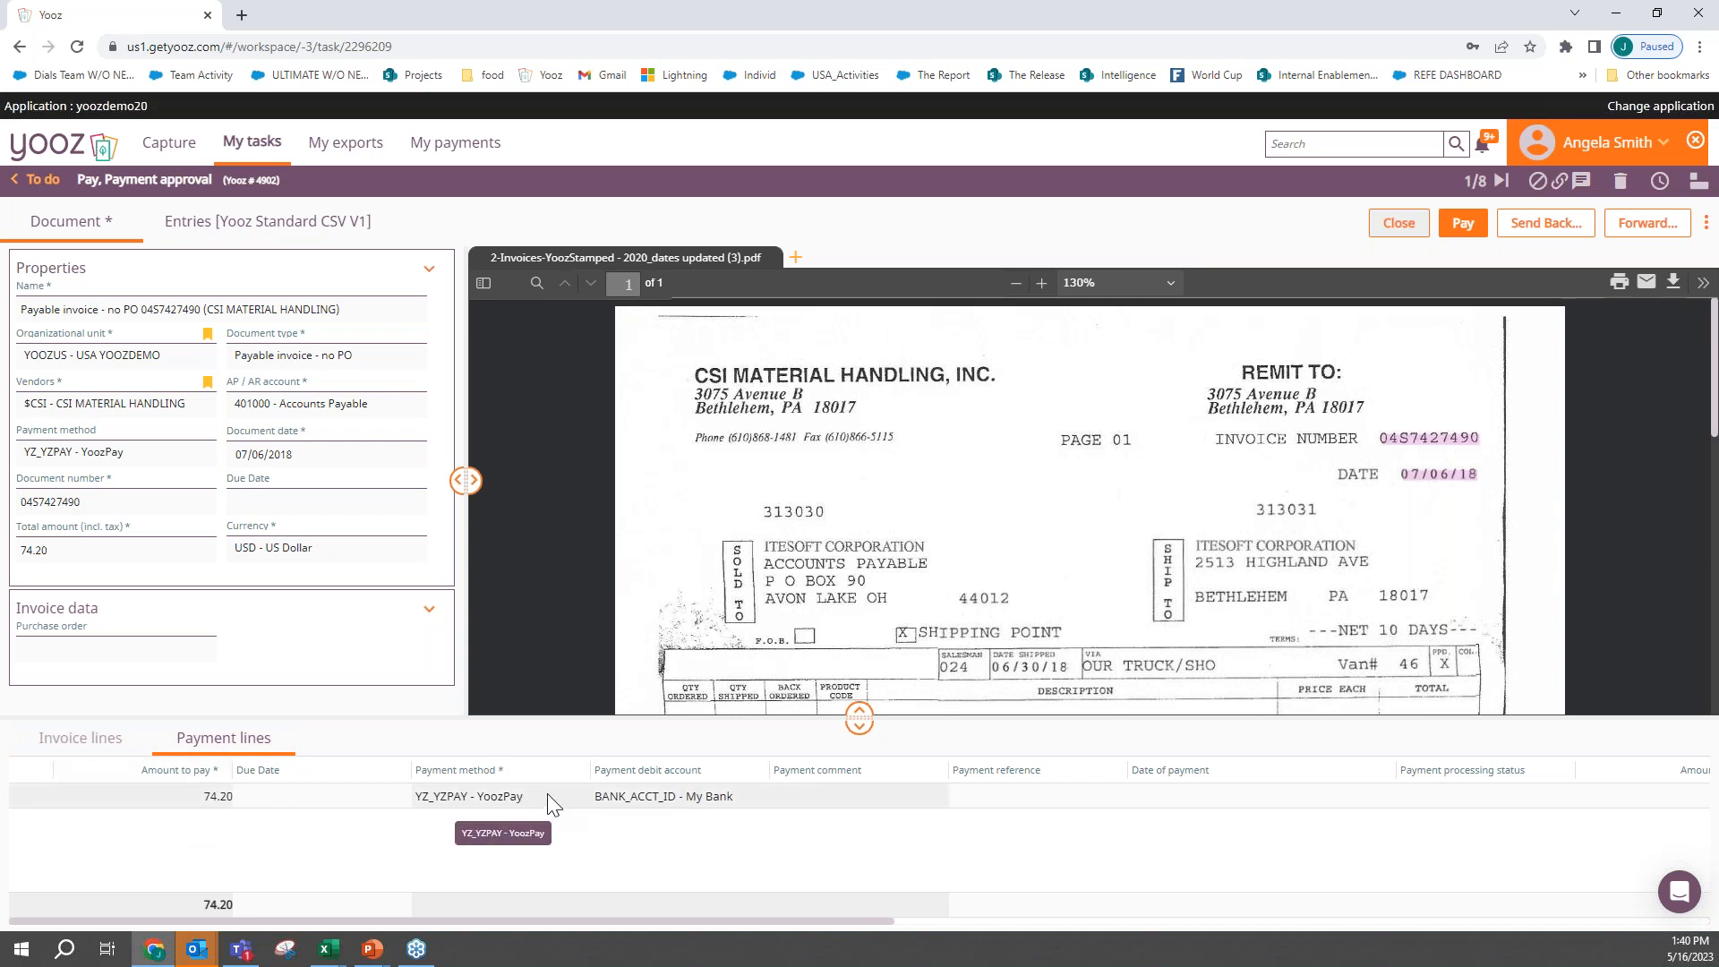
left_click(722, 797)
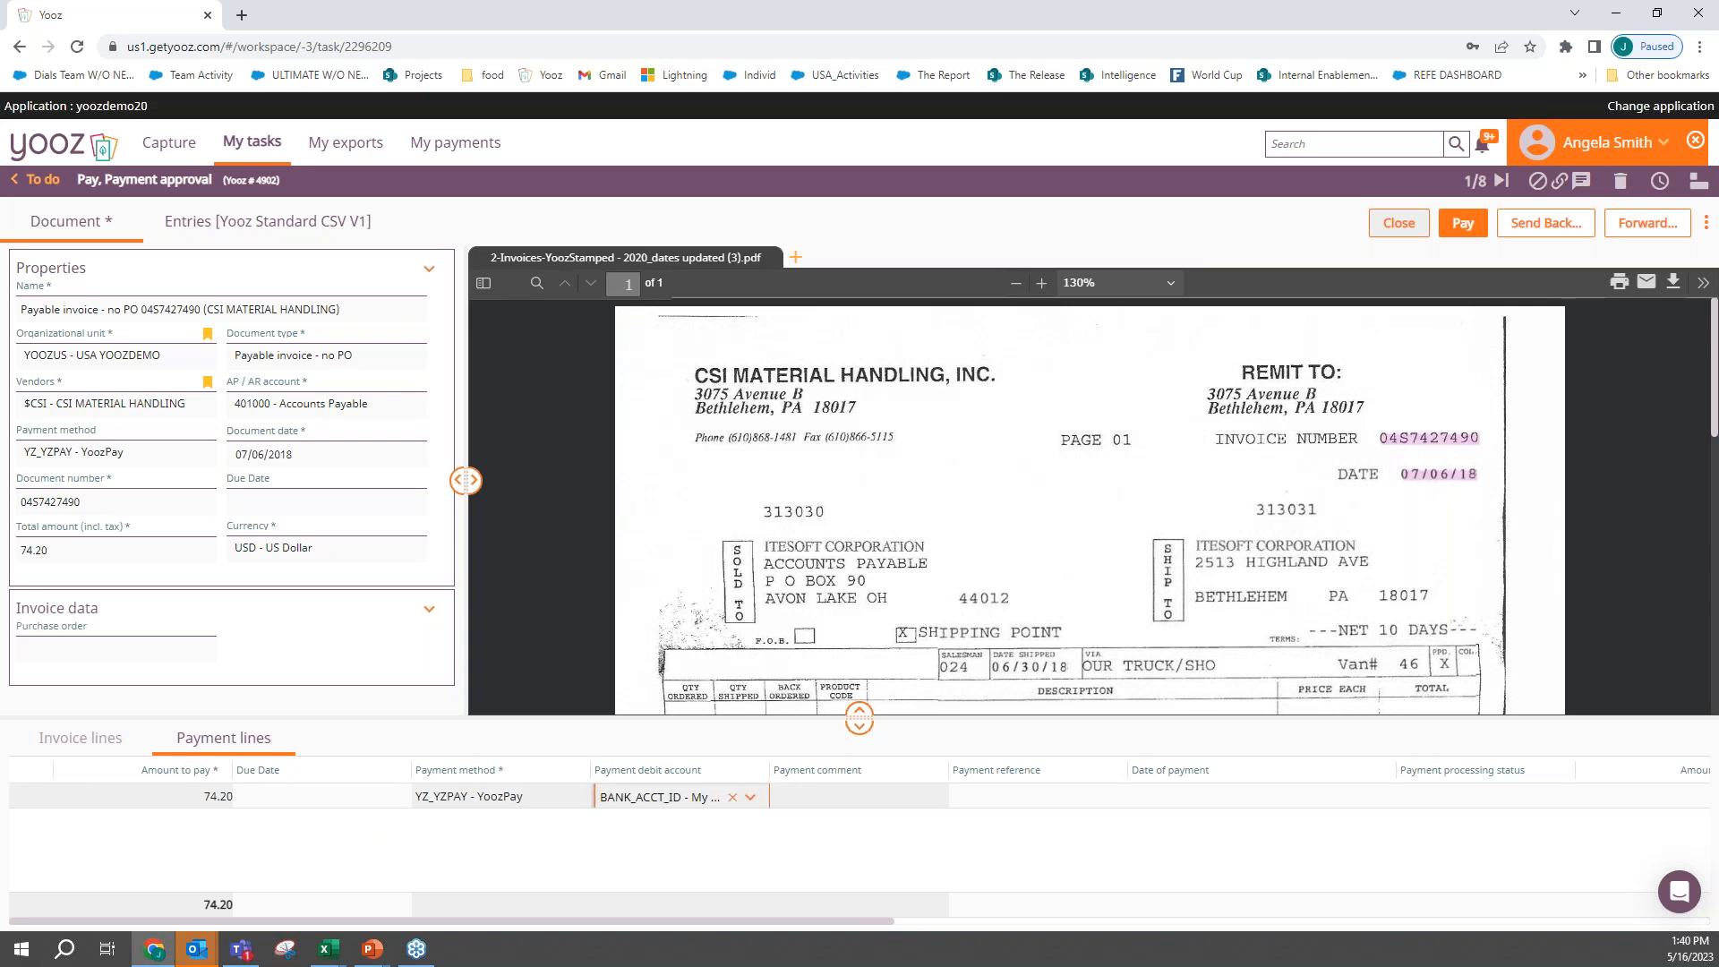
left_click(697, 799)
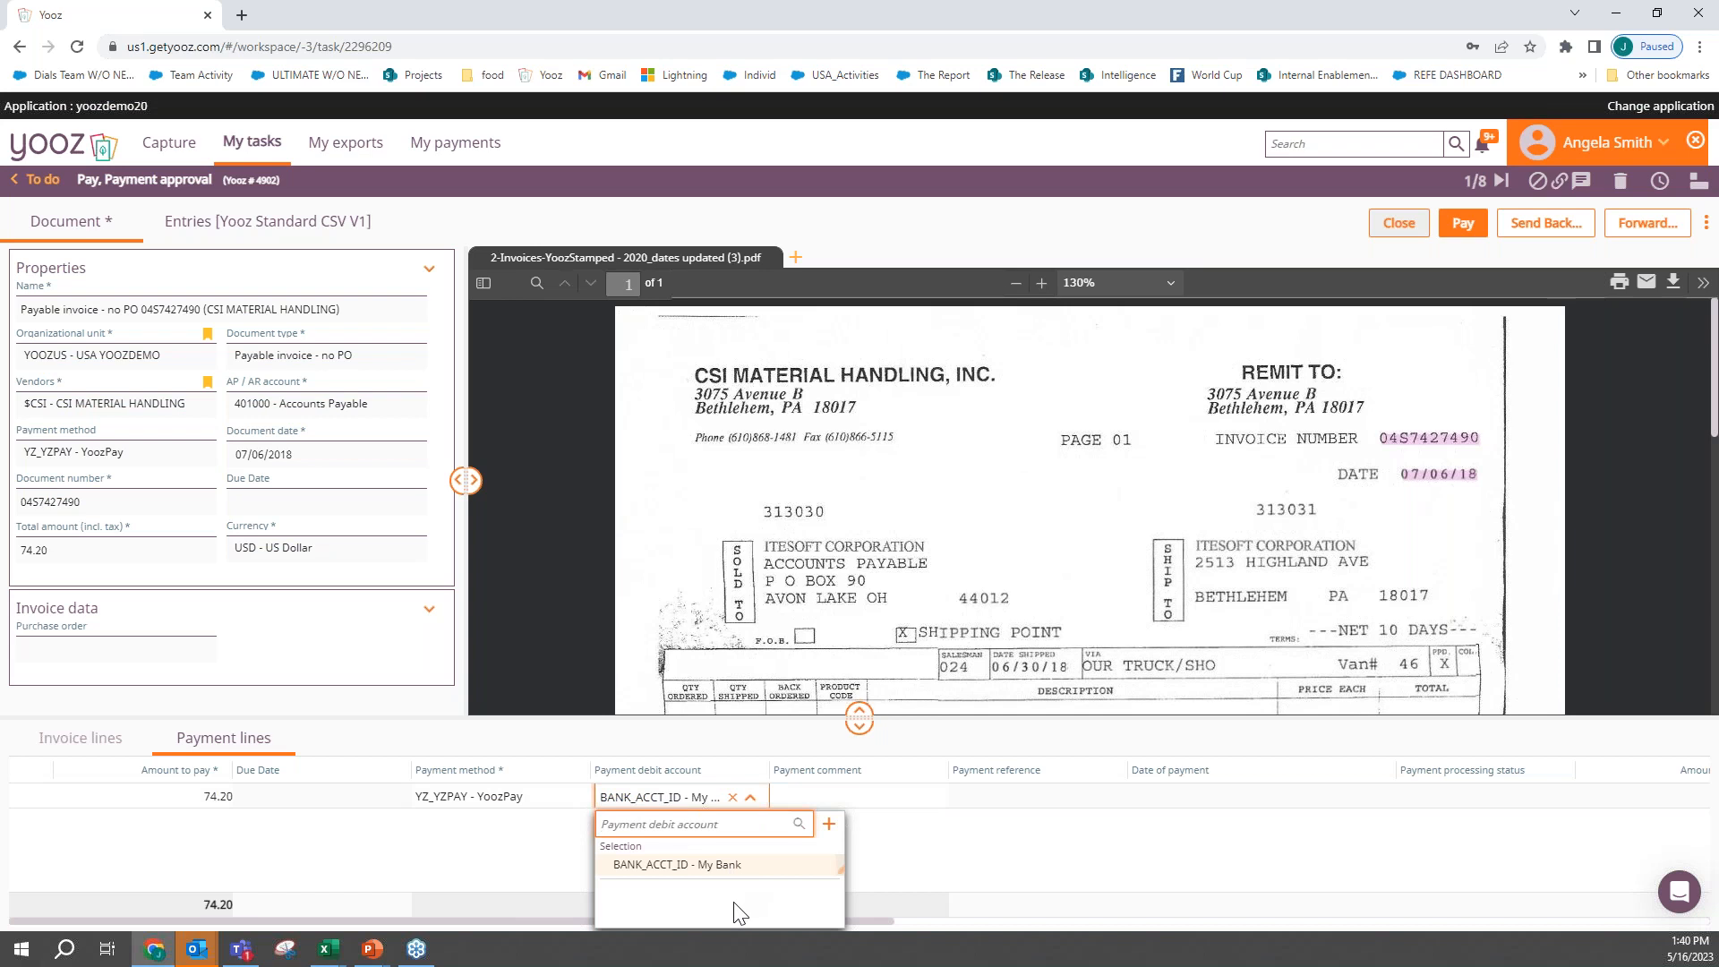
left_click(740, 865)
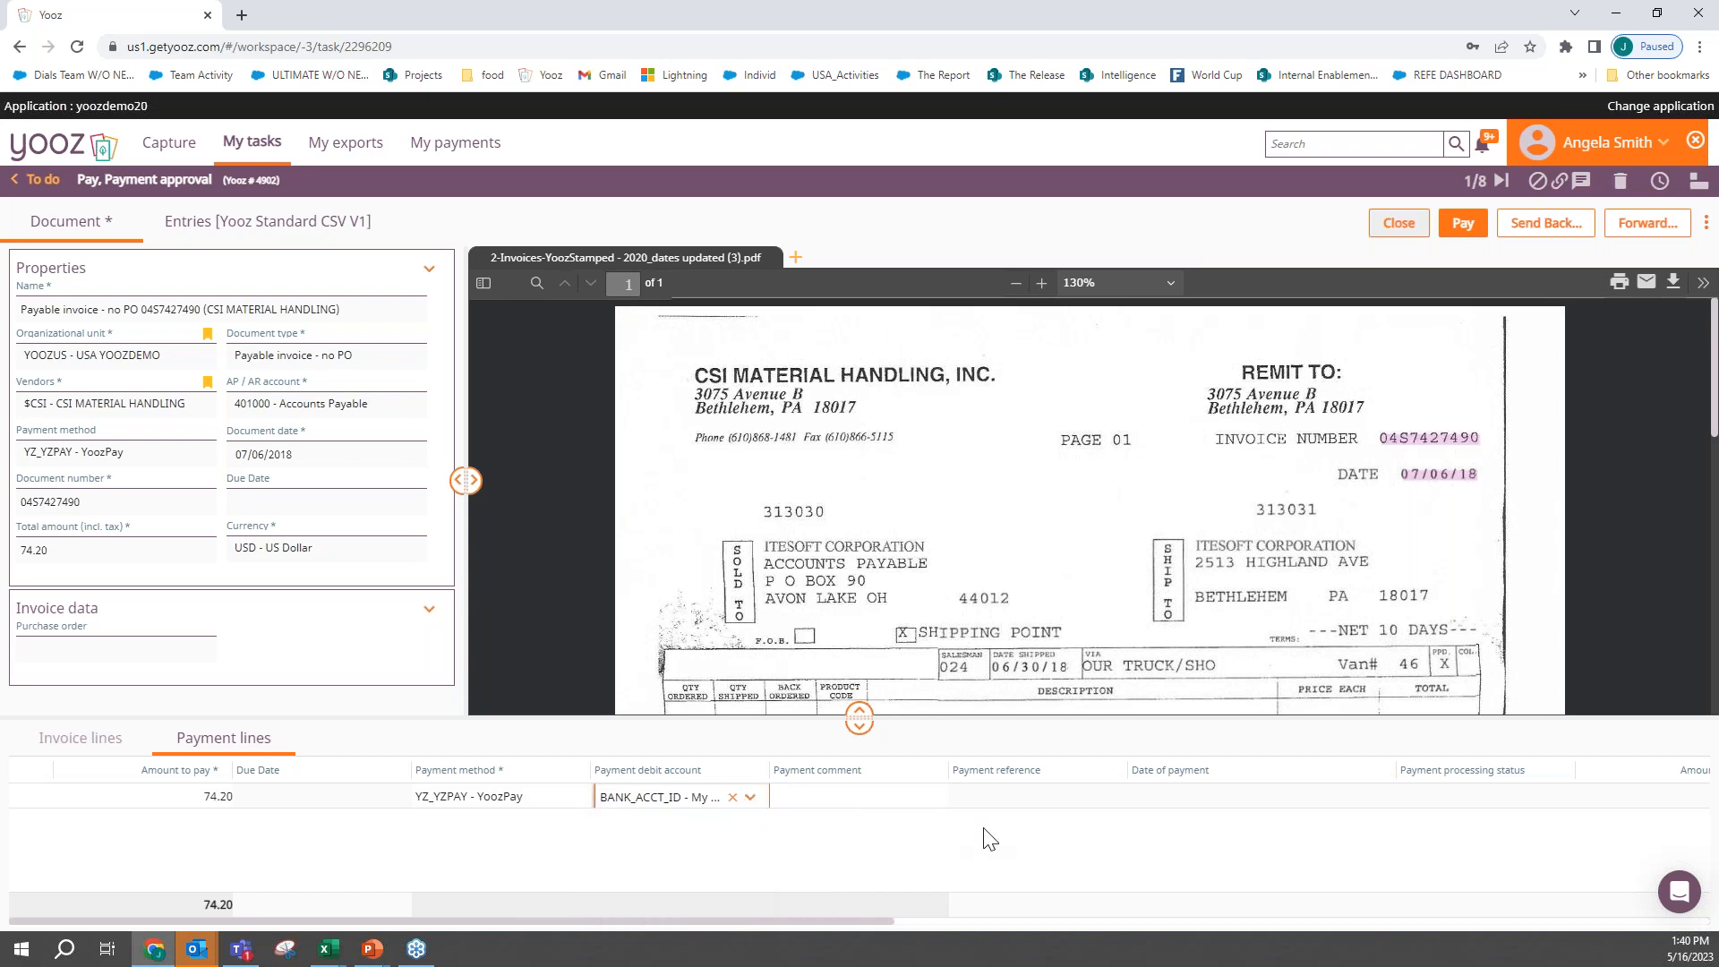
- Check the scan of the CSI Material Handling invoice, approve its payment and return to the task list
scroll(1146, 591, "down", 10)
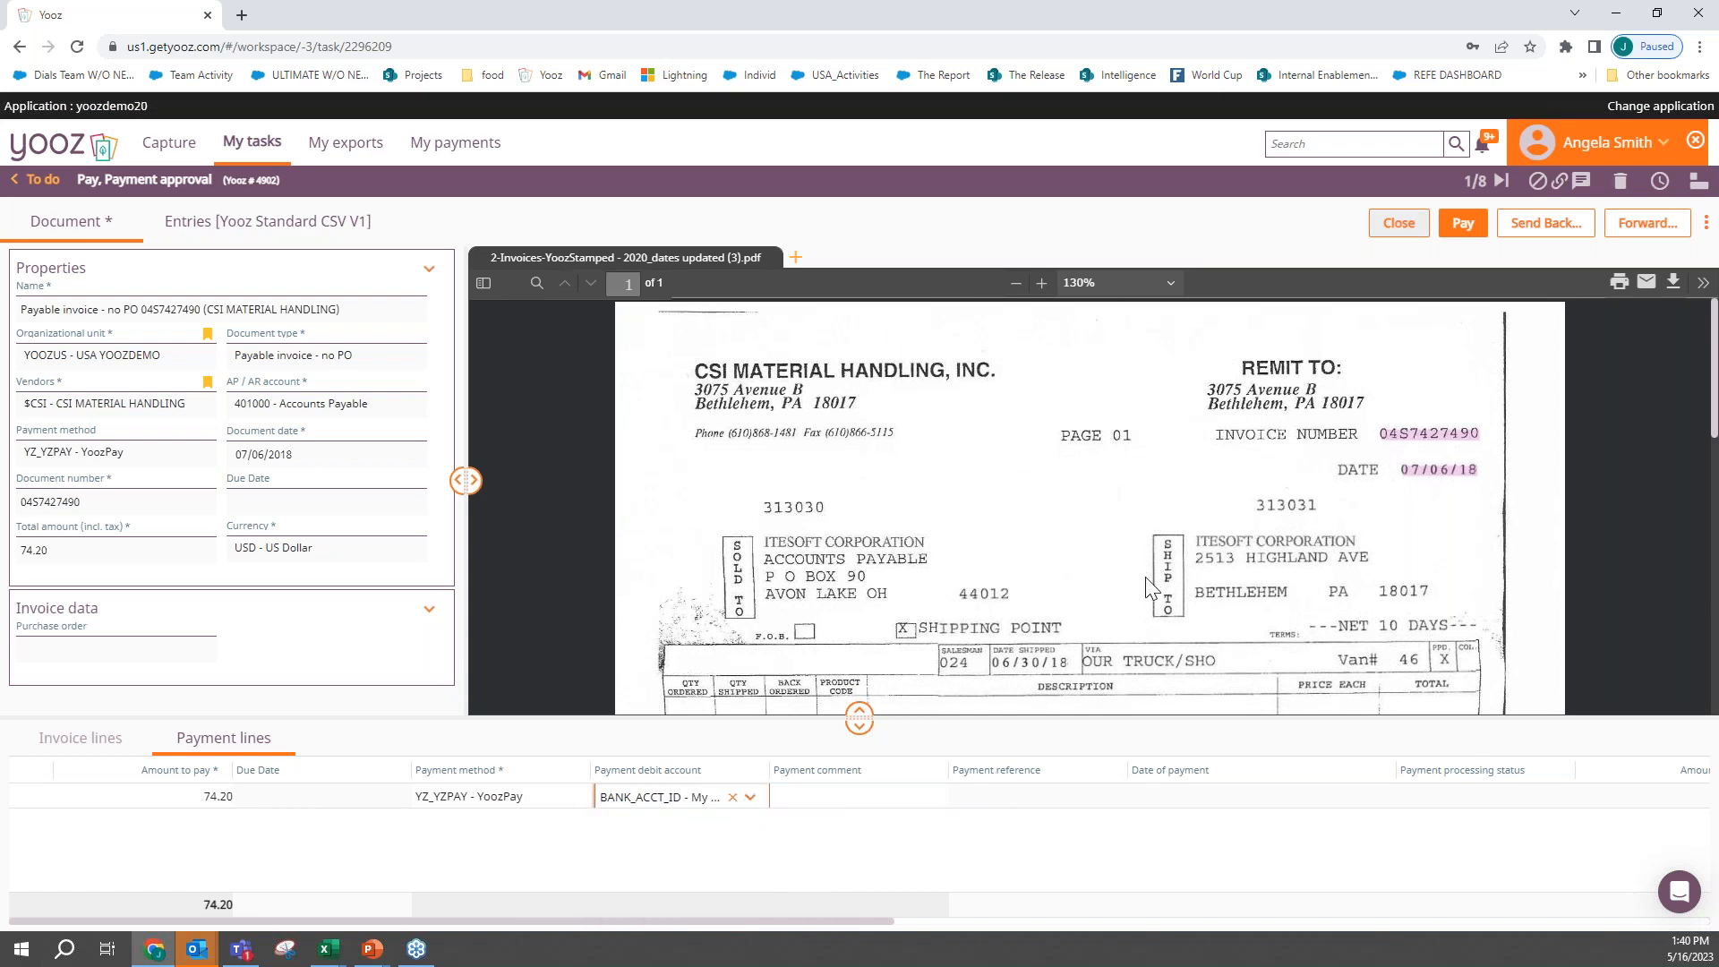
scroll(1146, 586, "down", 2)
scroll(1148, 555, "up", 5)
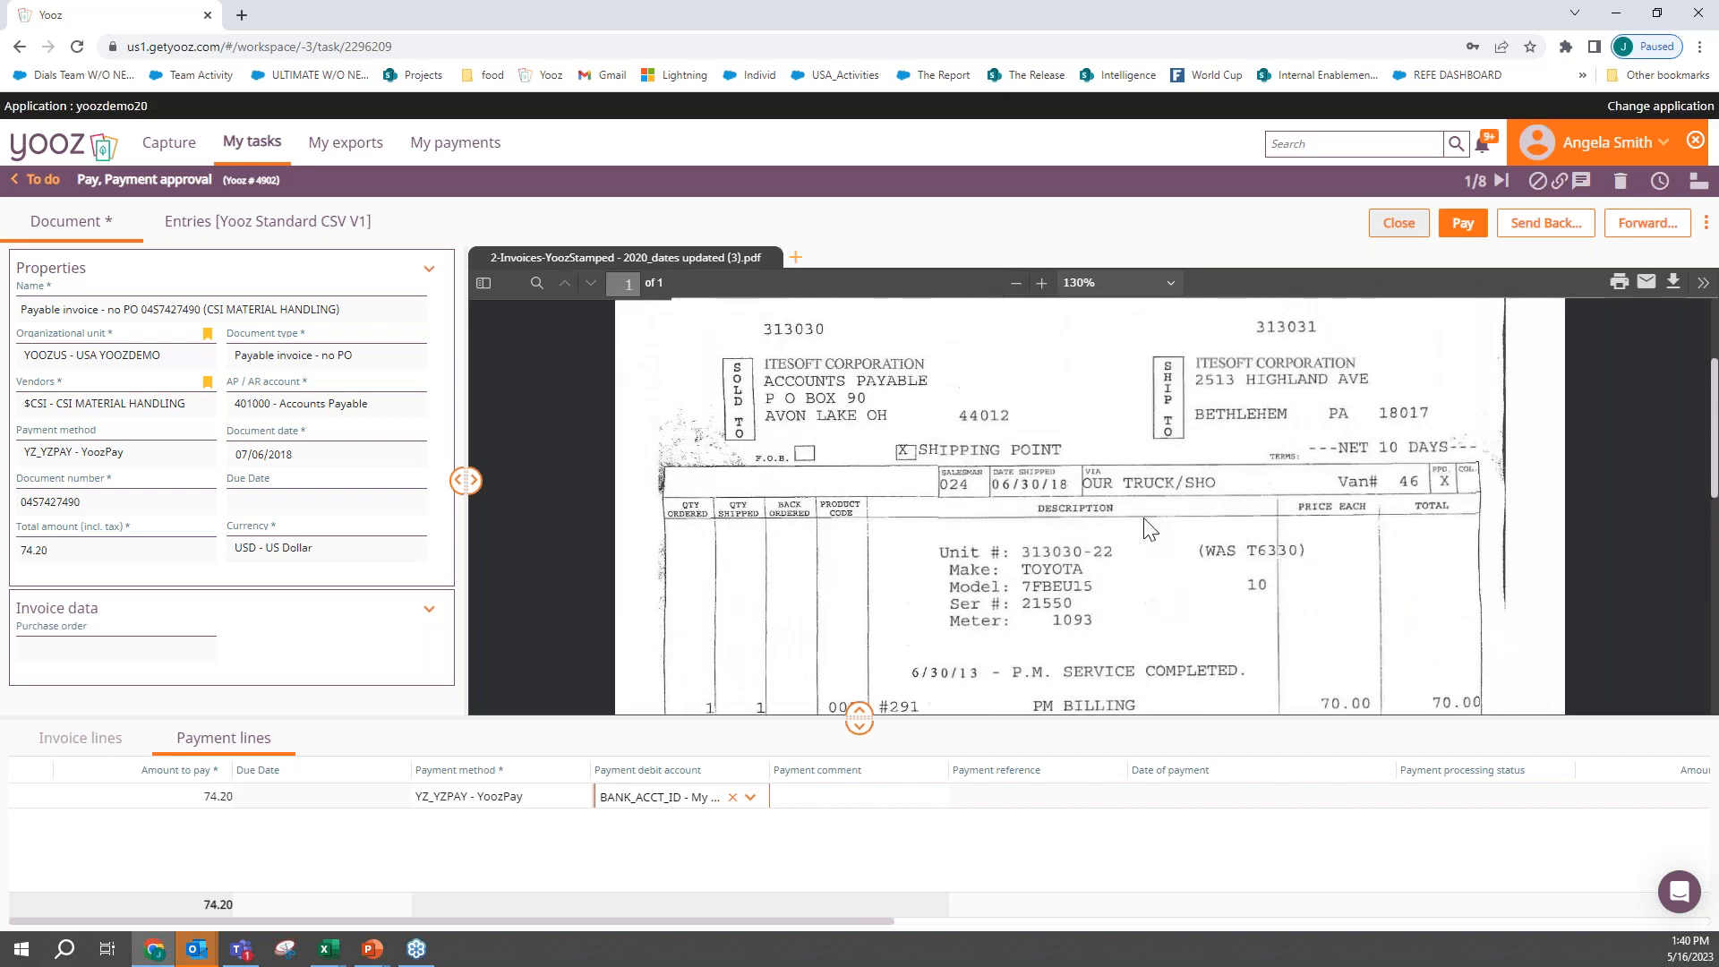
left_click(1463, 228)
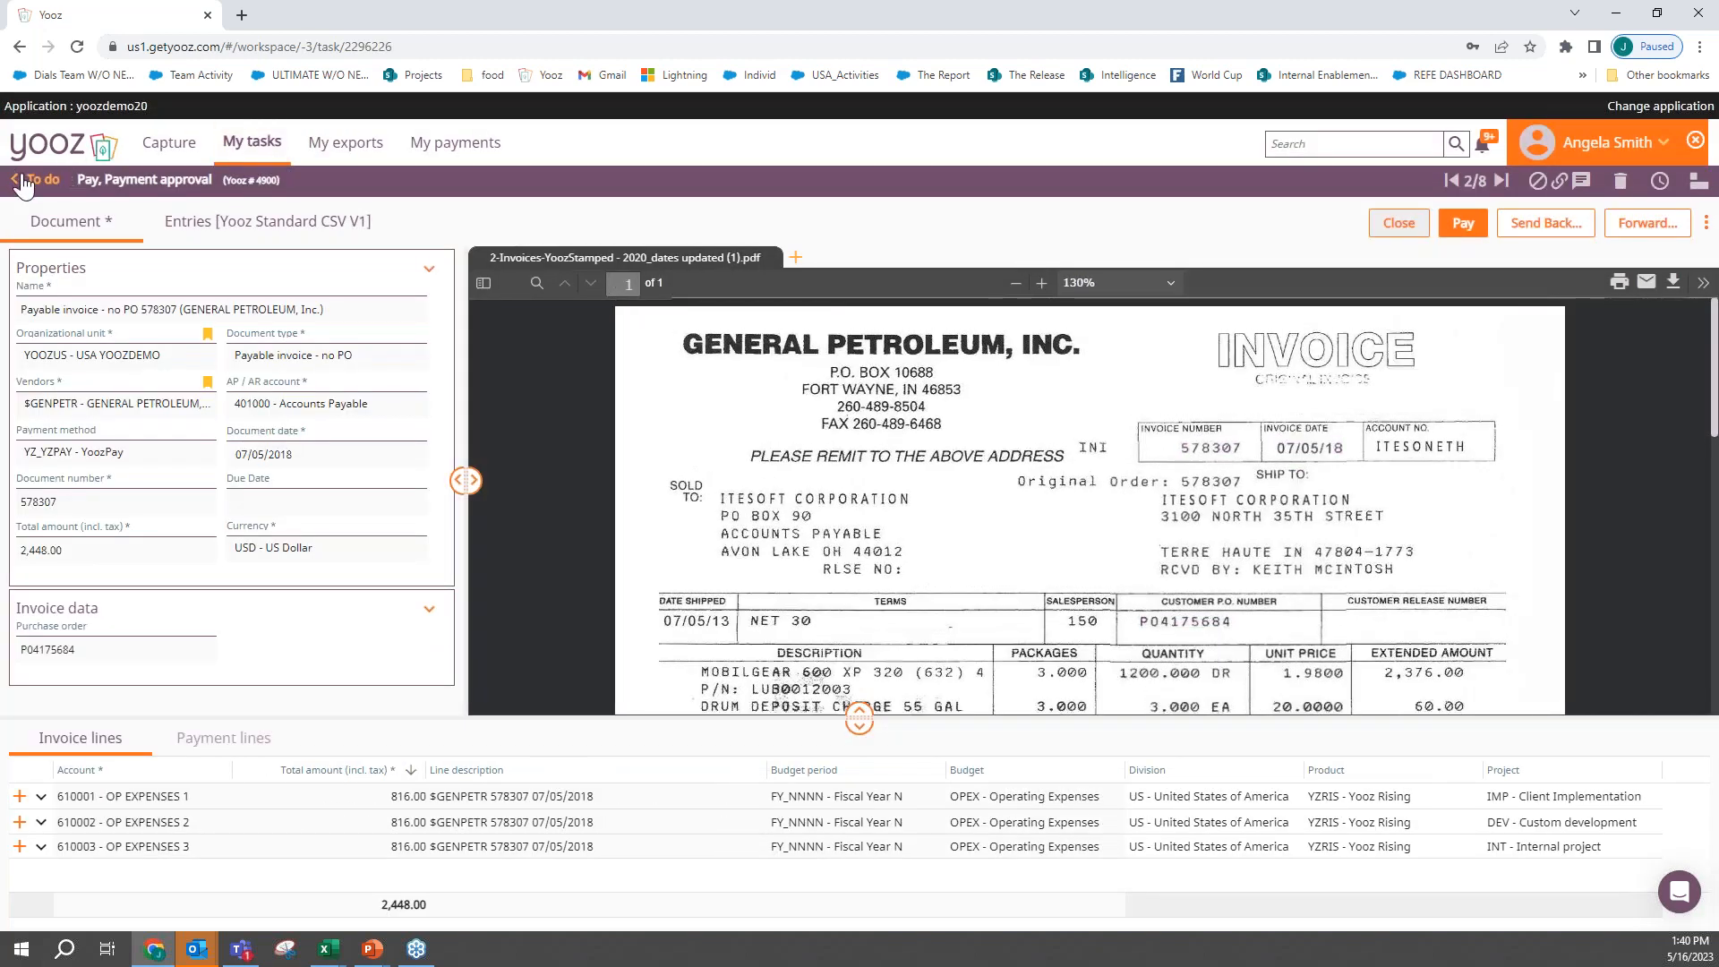
left_click(44, 186)
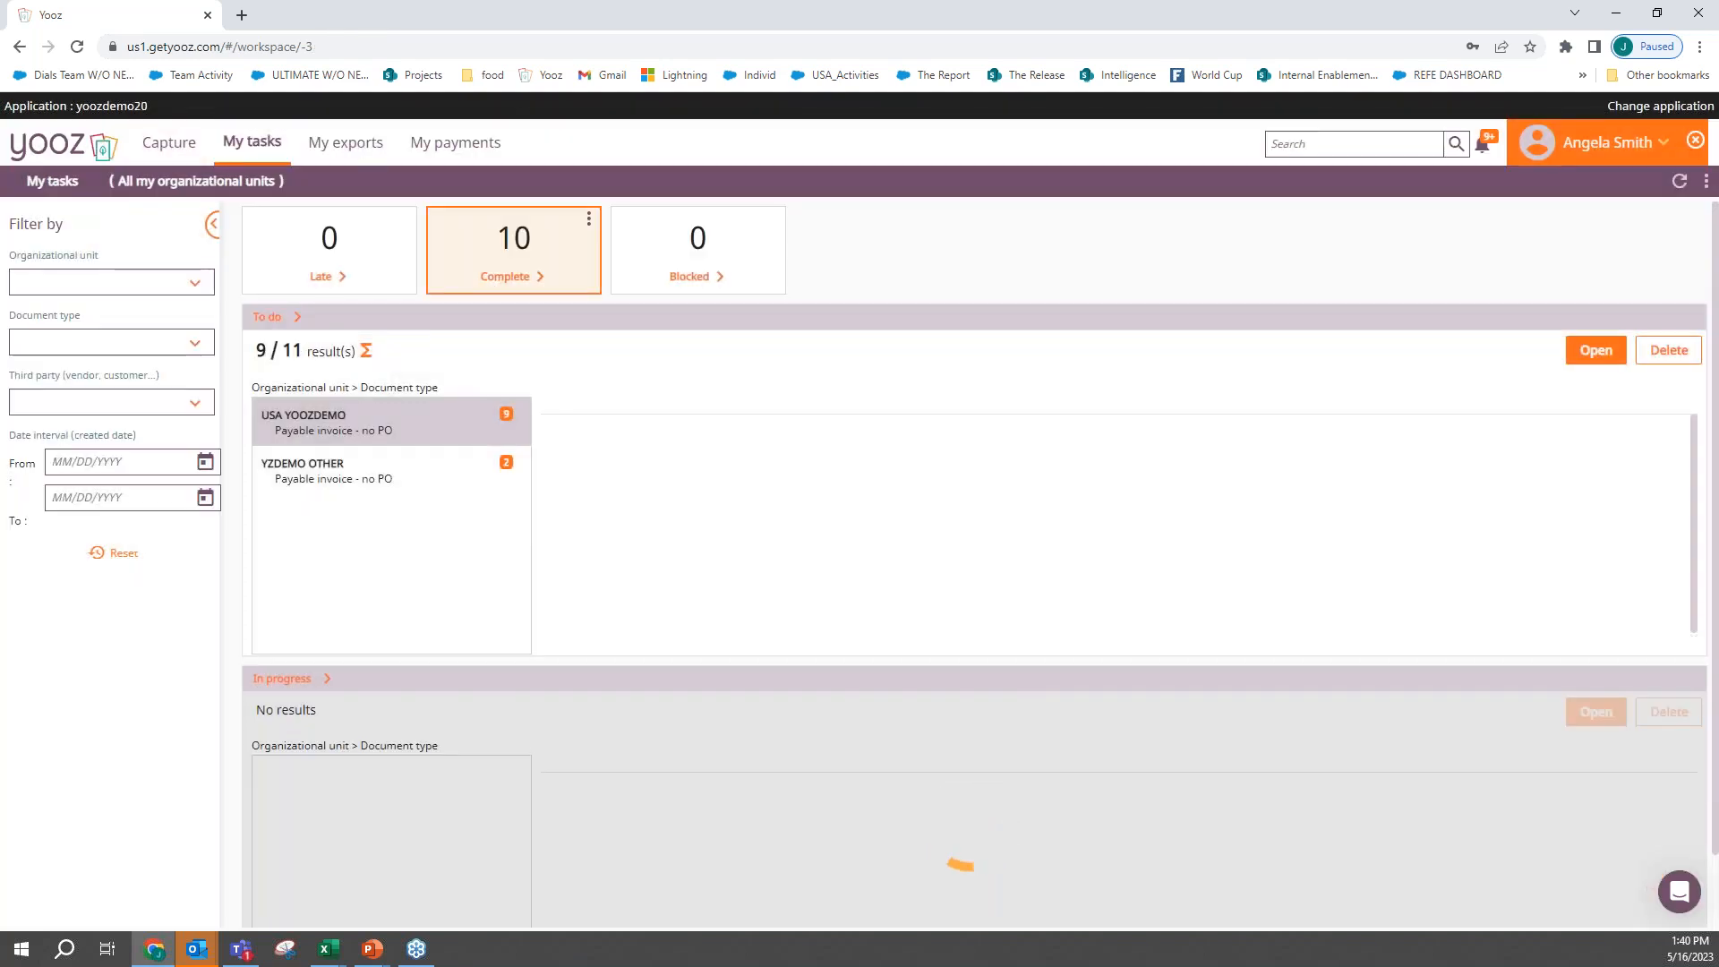
- Refresh the payments overview to check the payments in progress and stop impersonating the payment approver
left_click(502, 154)
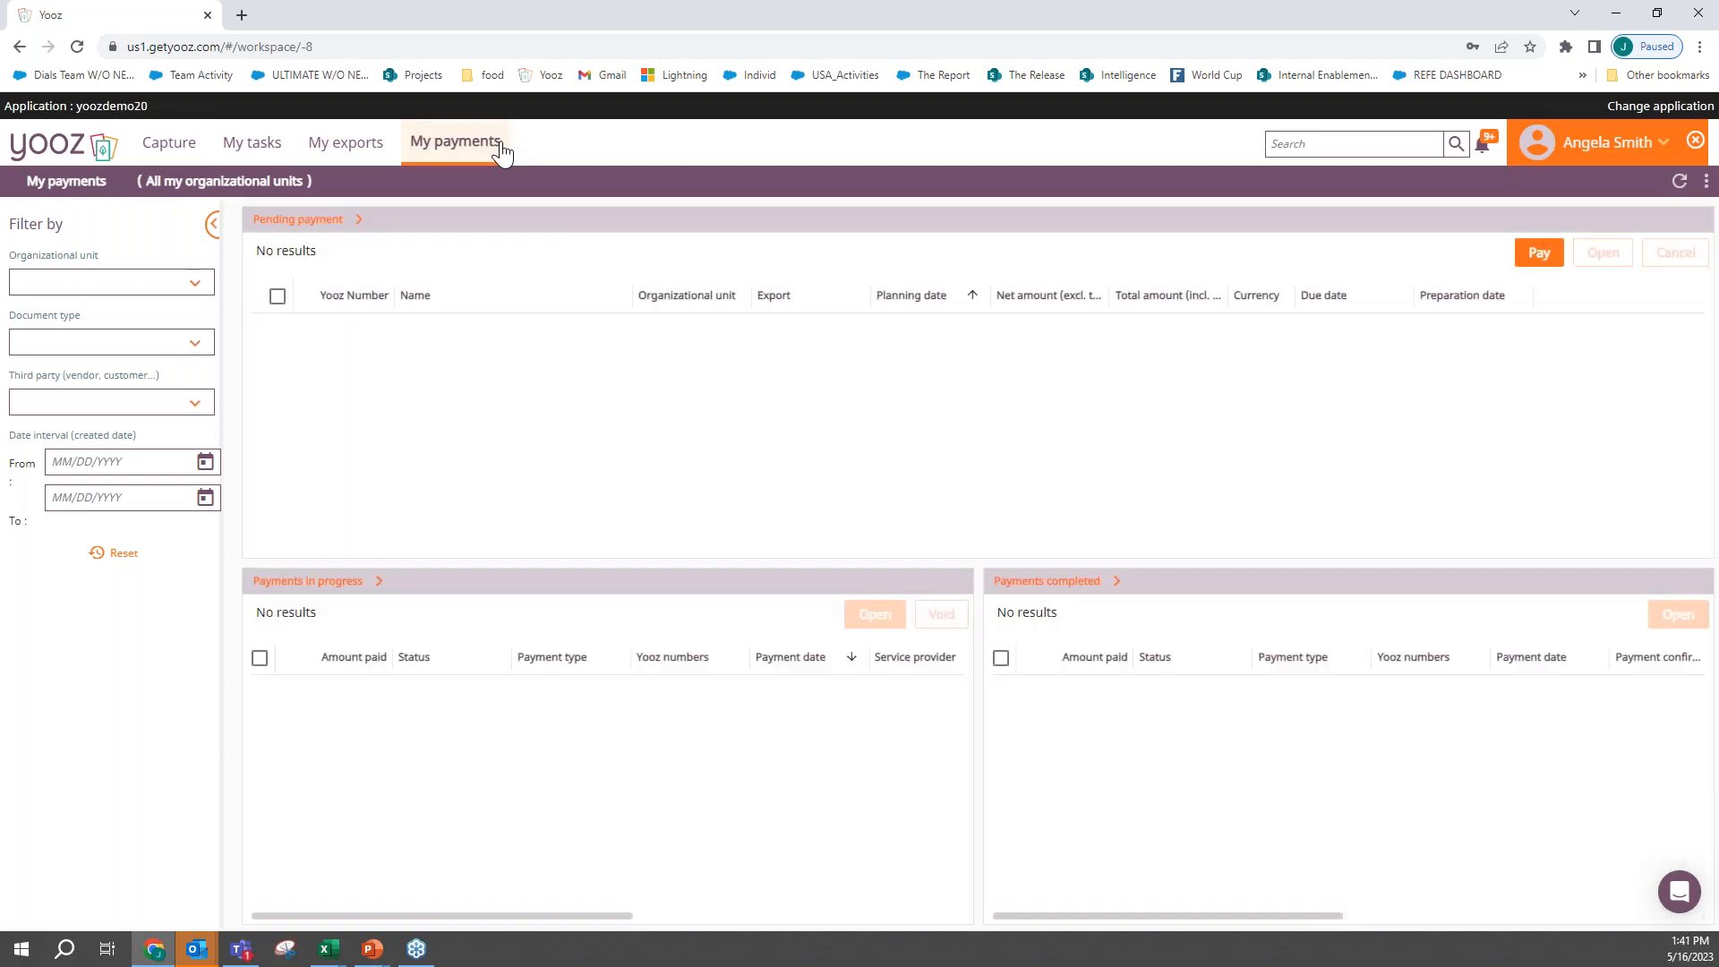
left_click(1679, 181)
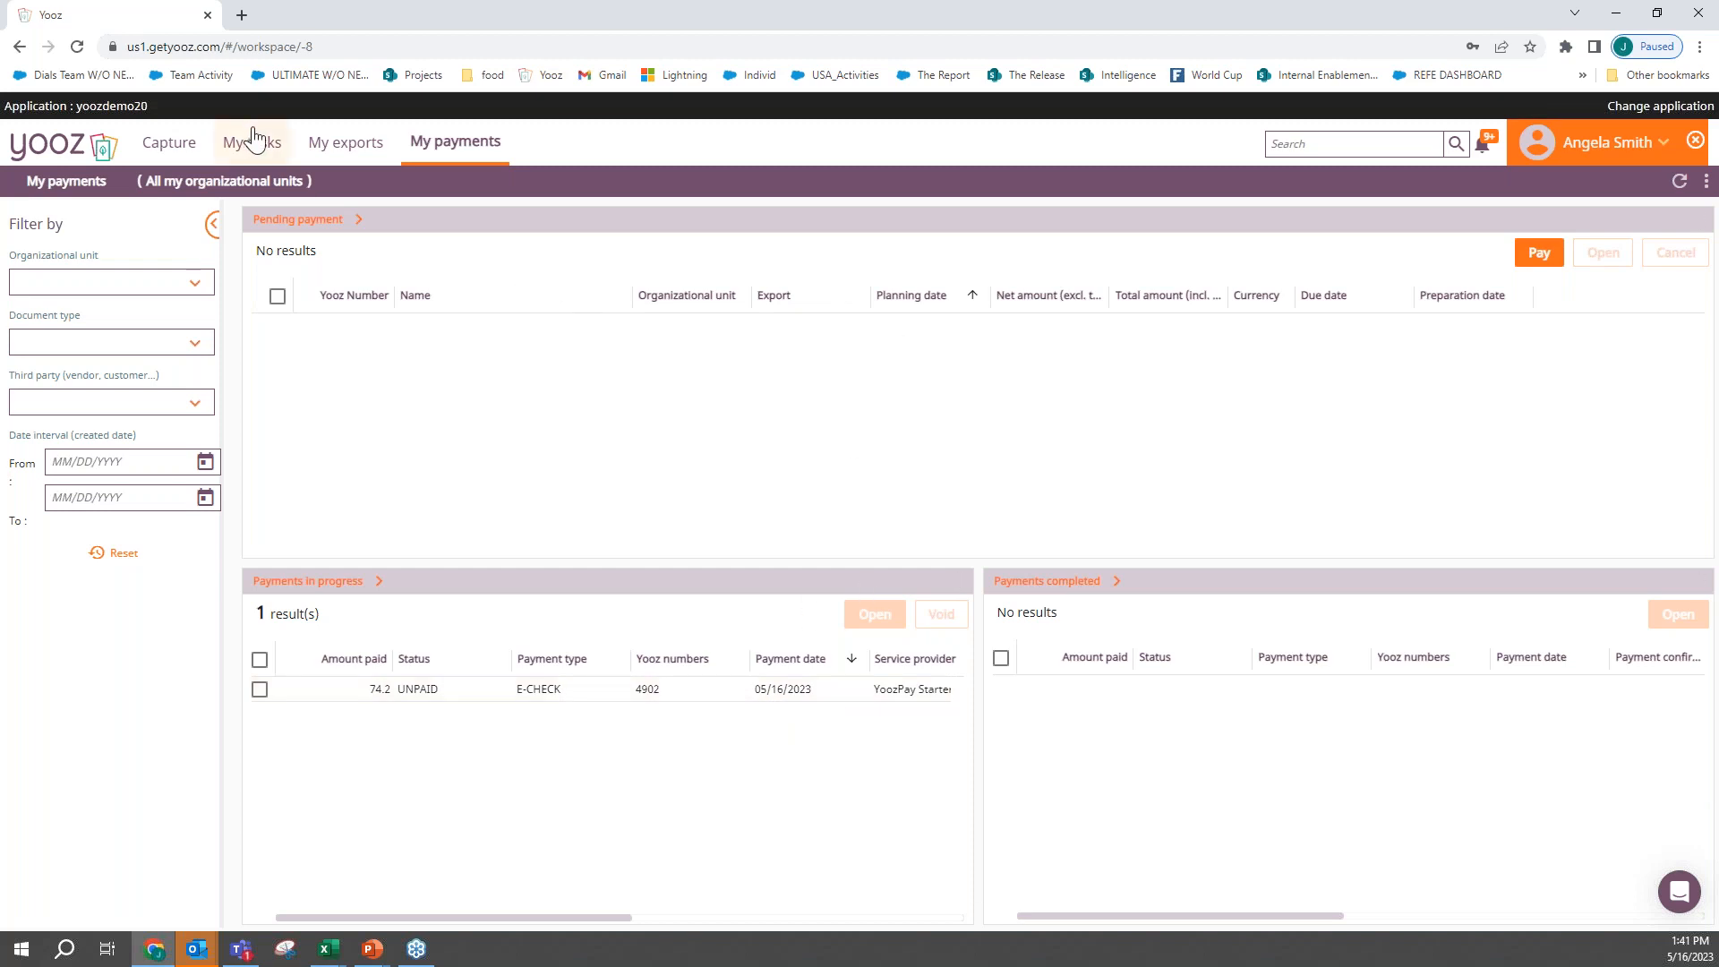
left_click(1694, 141)
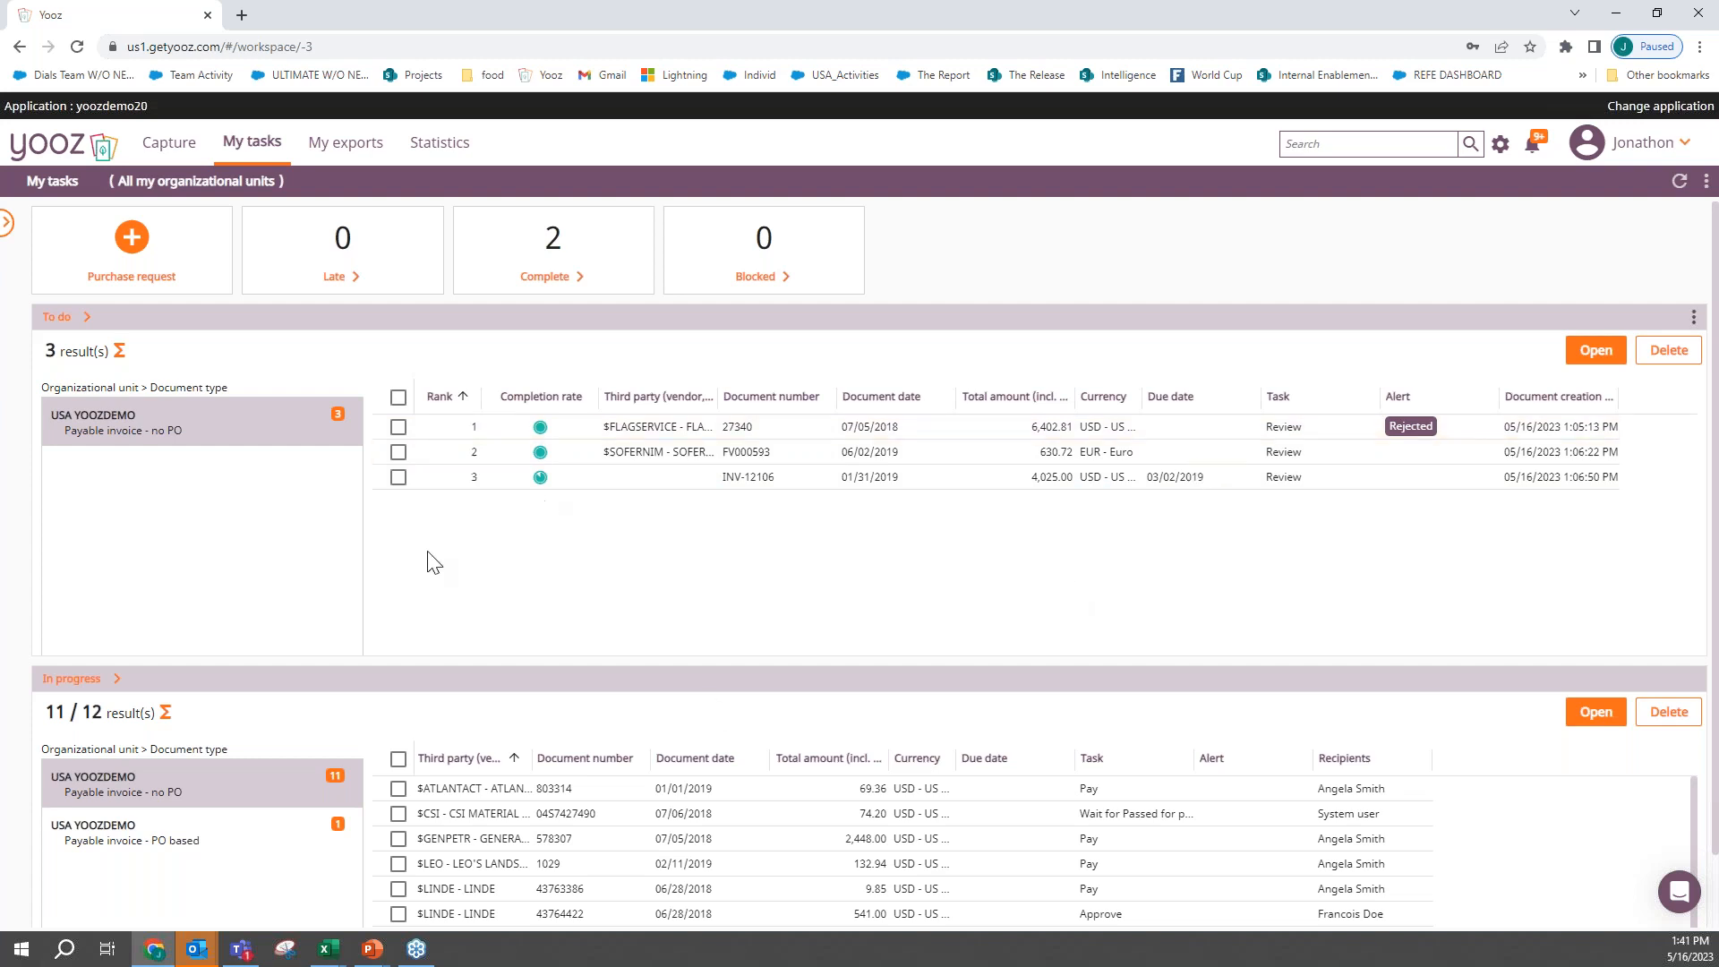
- Examine the statistics on extraction success rate, documents in progress, and monthly amounts and number of documents
left_click(439, 147)
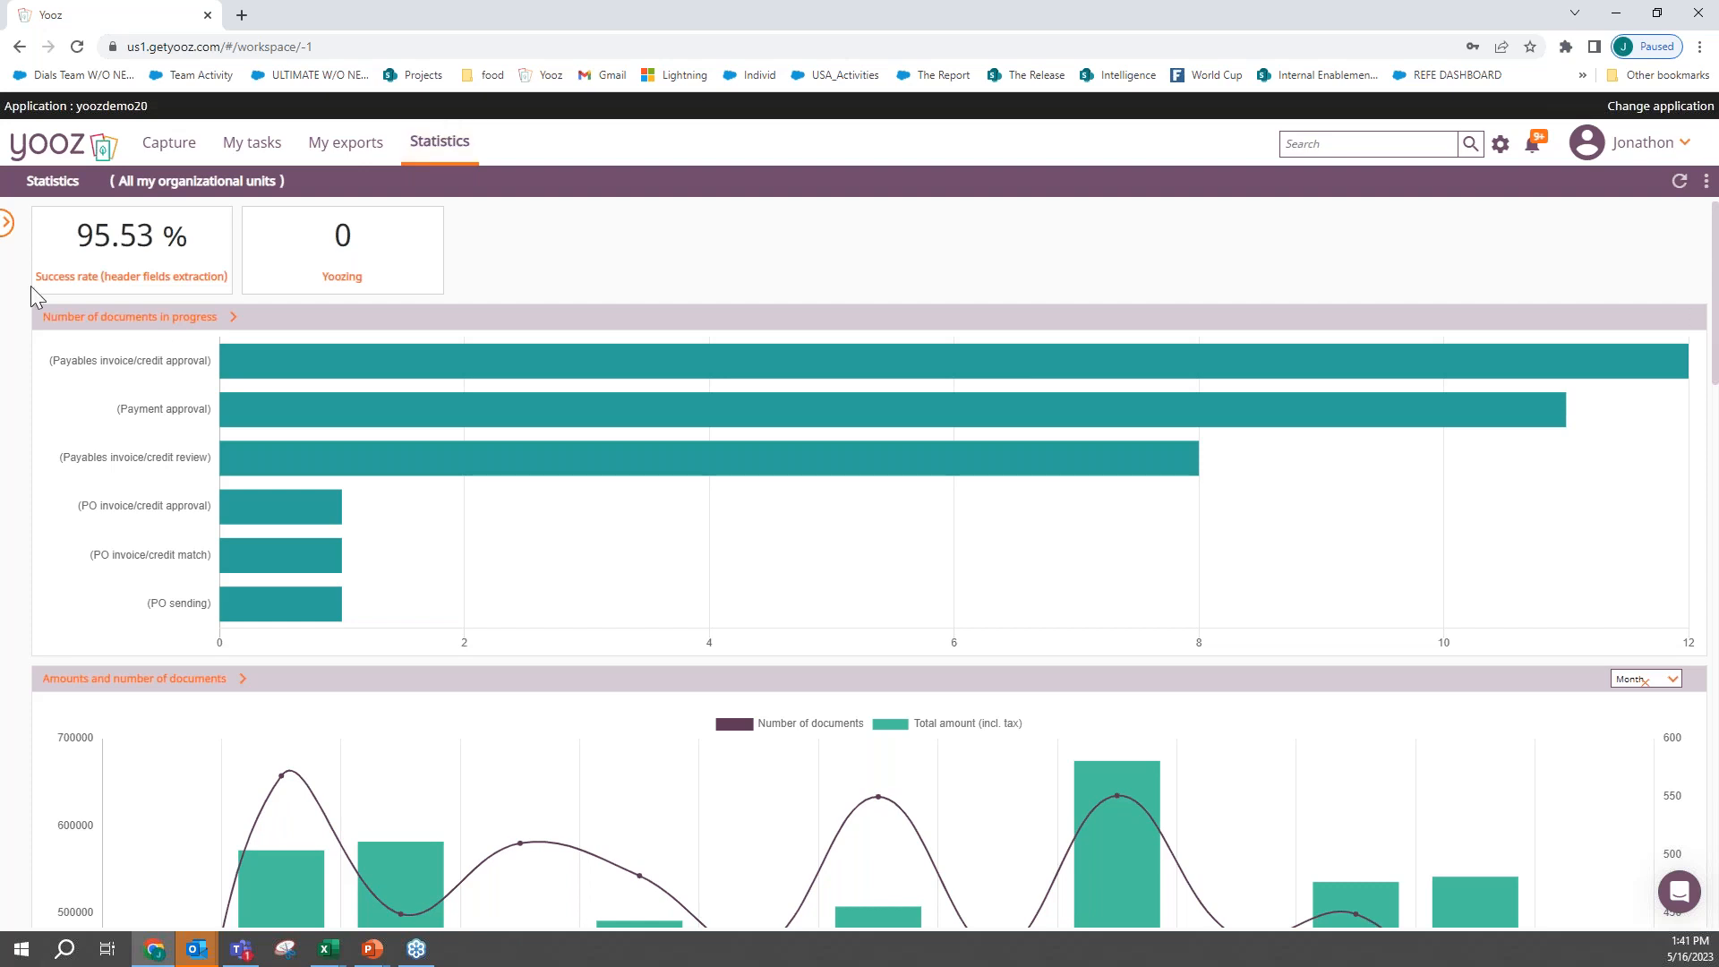
mouse_move(155, 273)
mouse_move(259, 370)
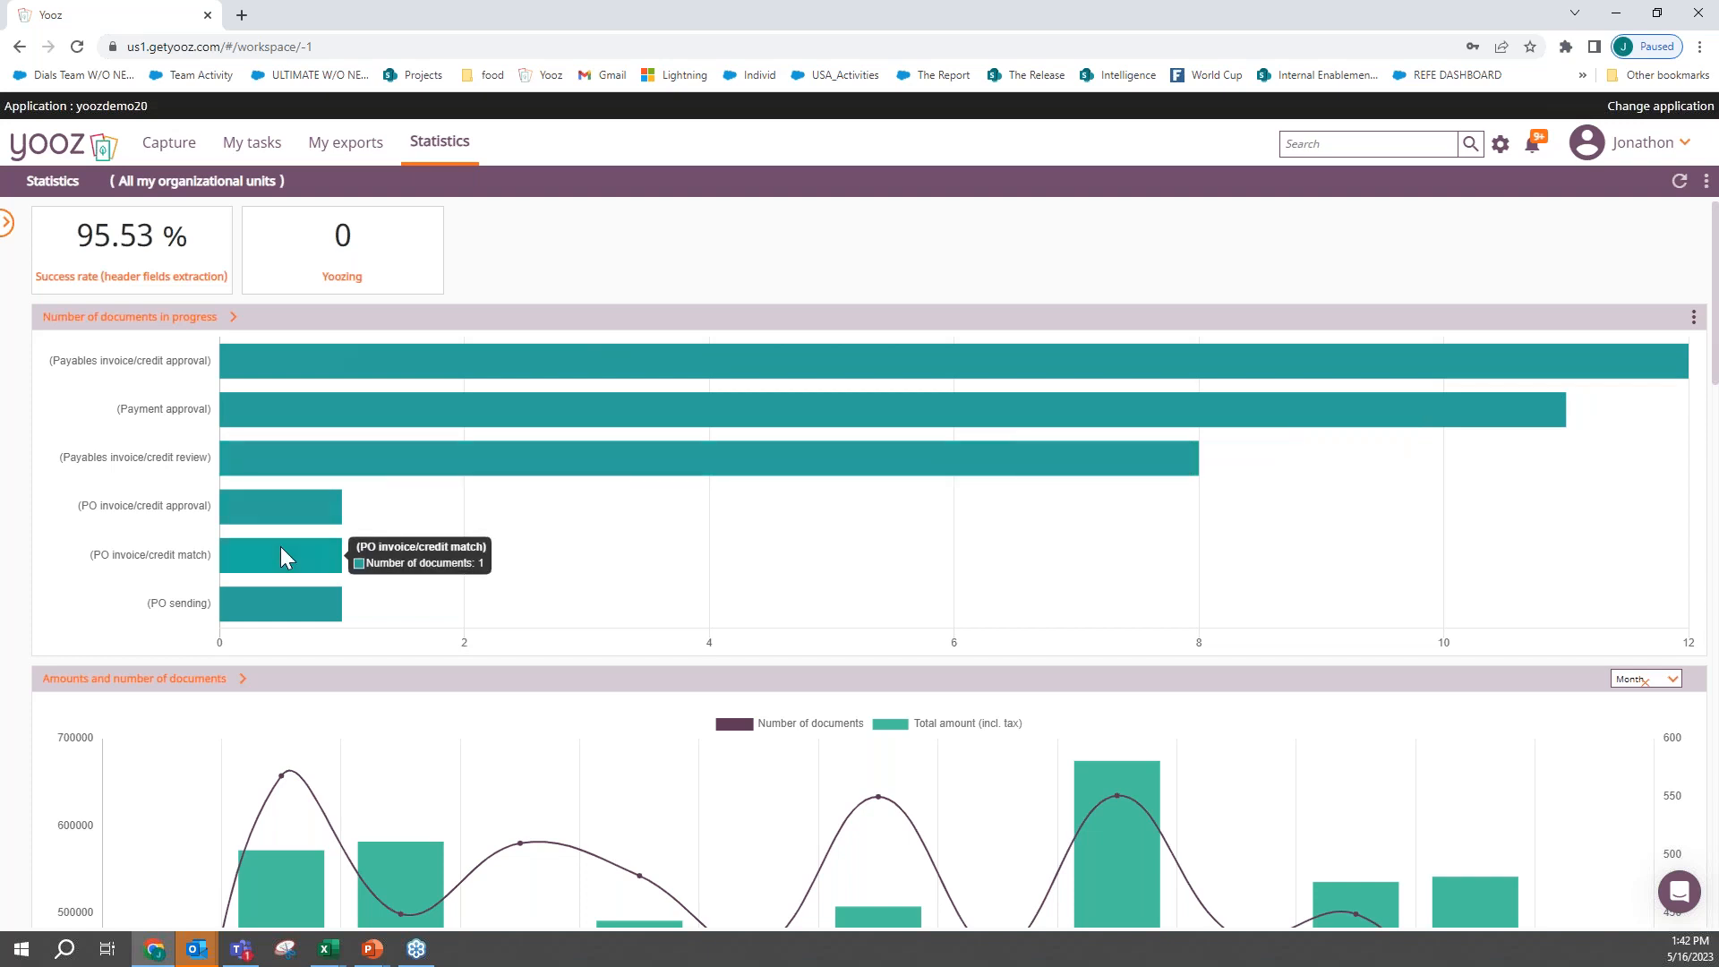
scroll(281, 548, "down", 5)
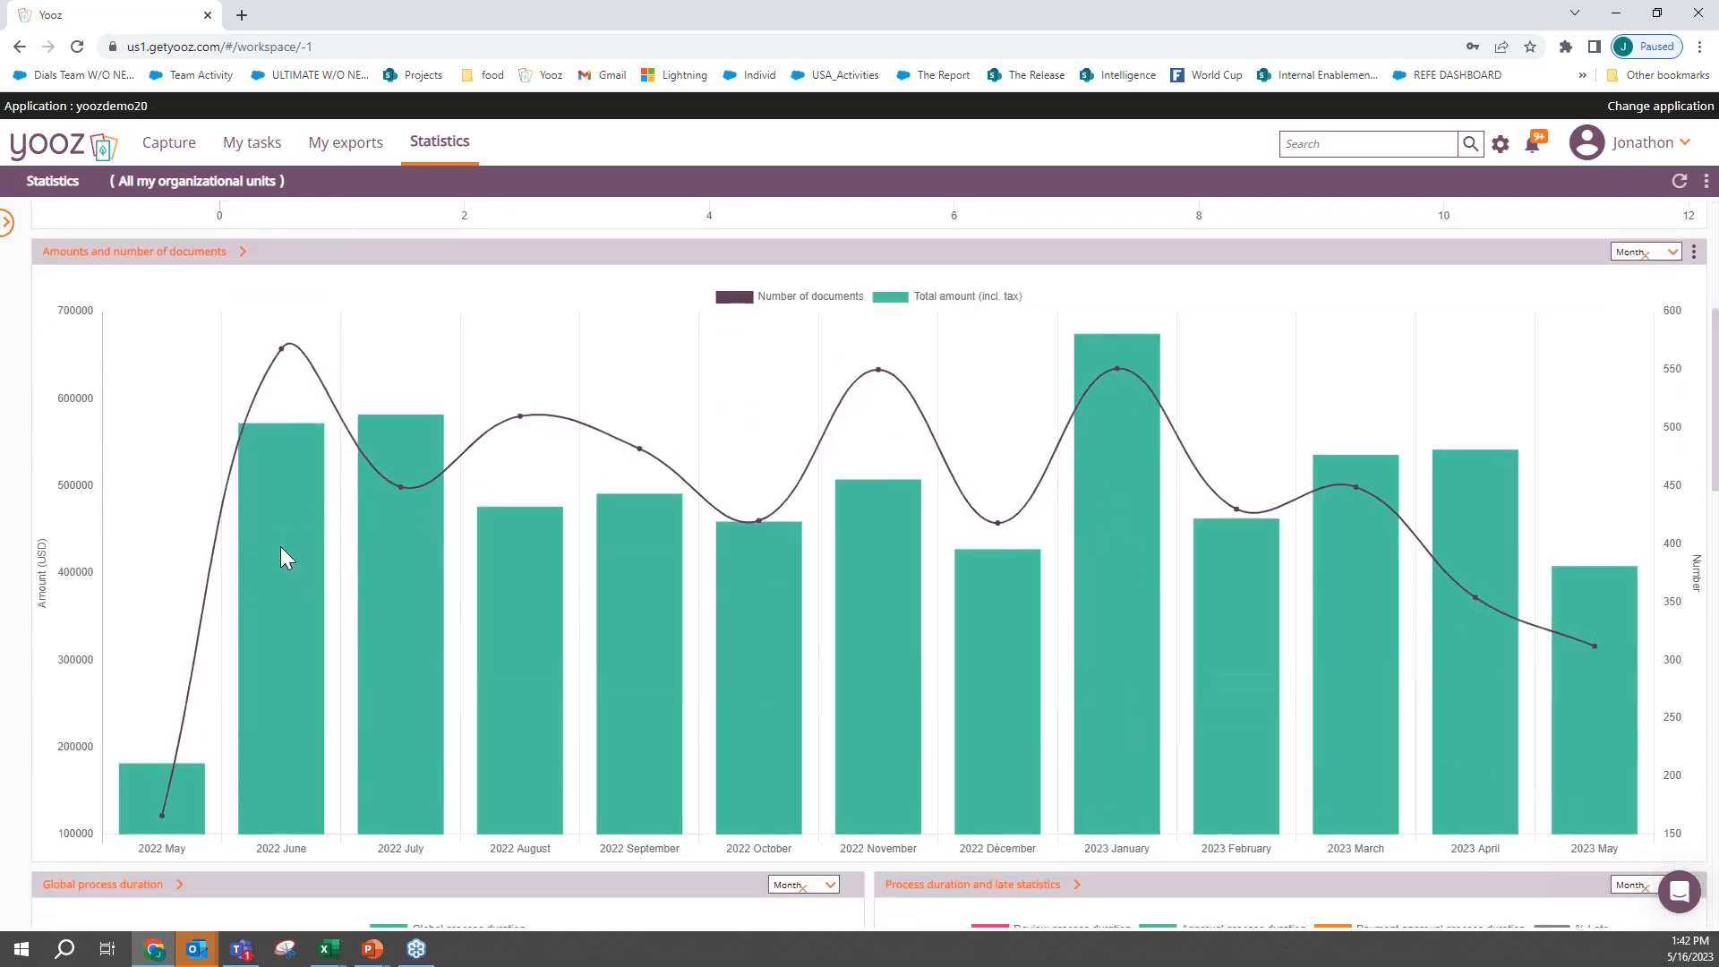
scroll(281, 557, "down", 1)
mouse_move(174, 775)
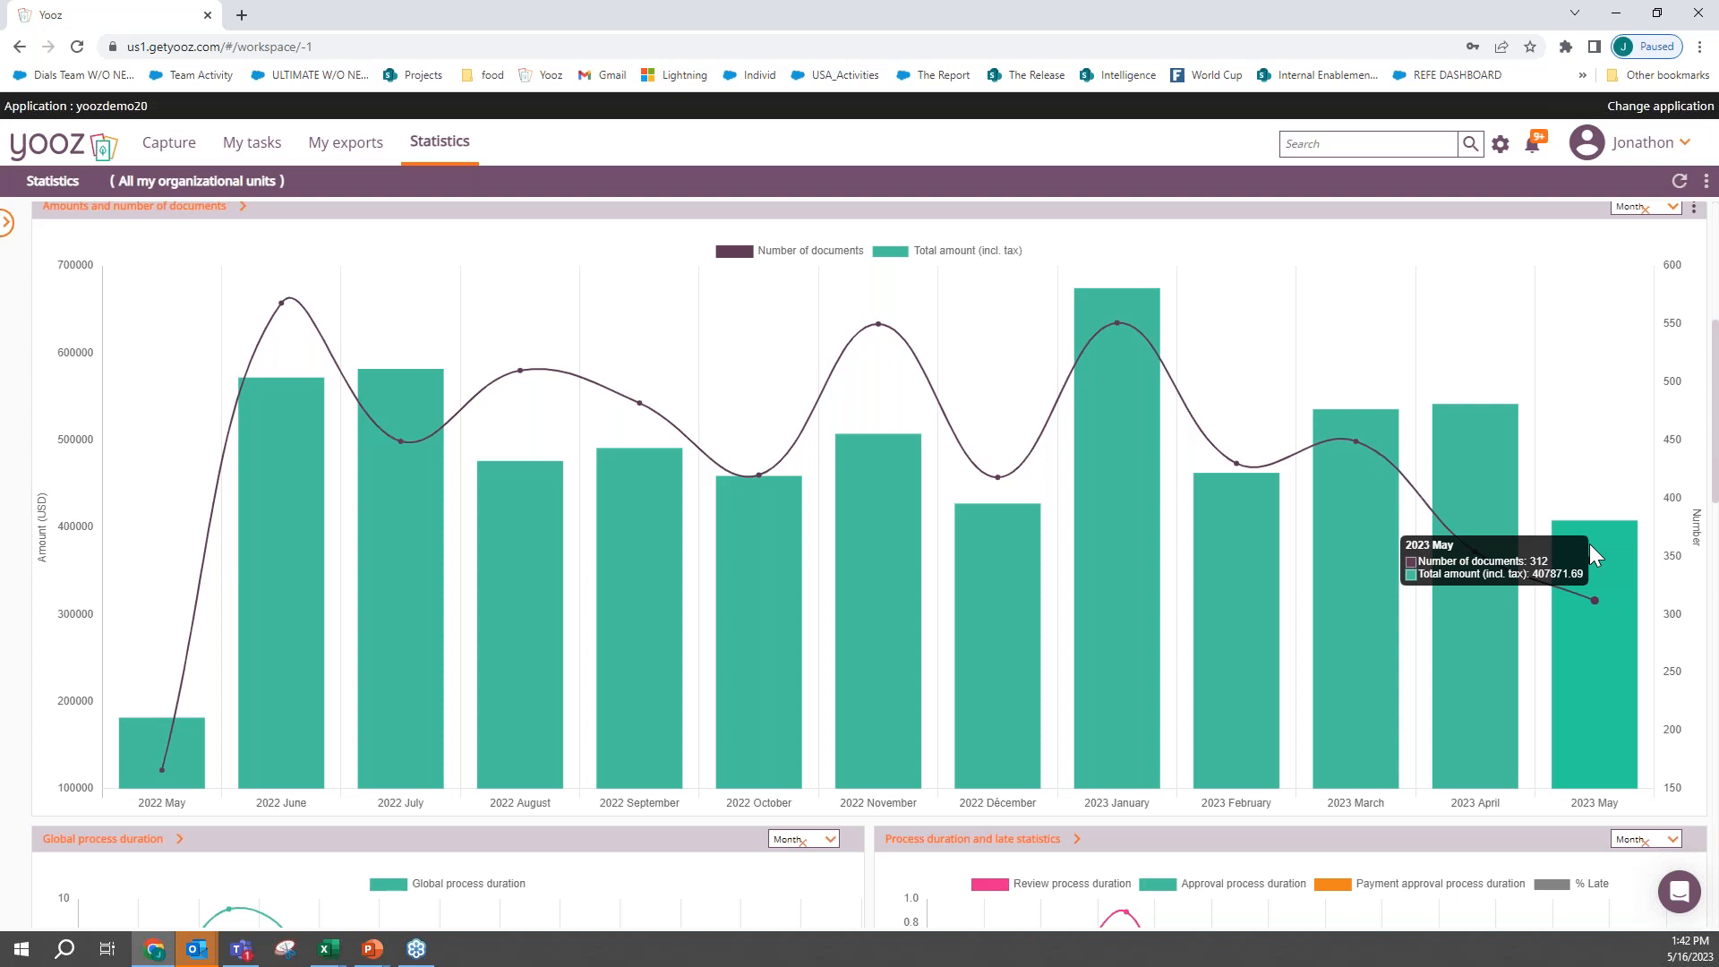
- Examine the statistics on process durations, top vendors, organizational units, completion of records and documents by capture source
scroll(1590, 550, "down", 4)
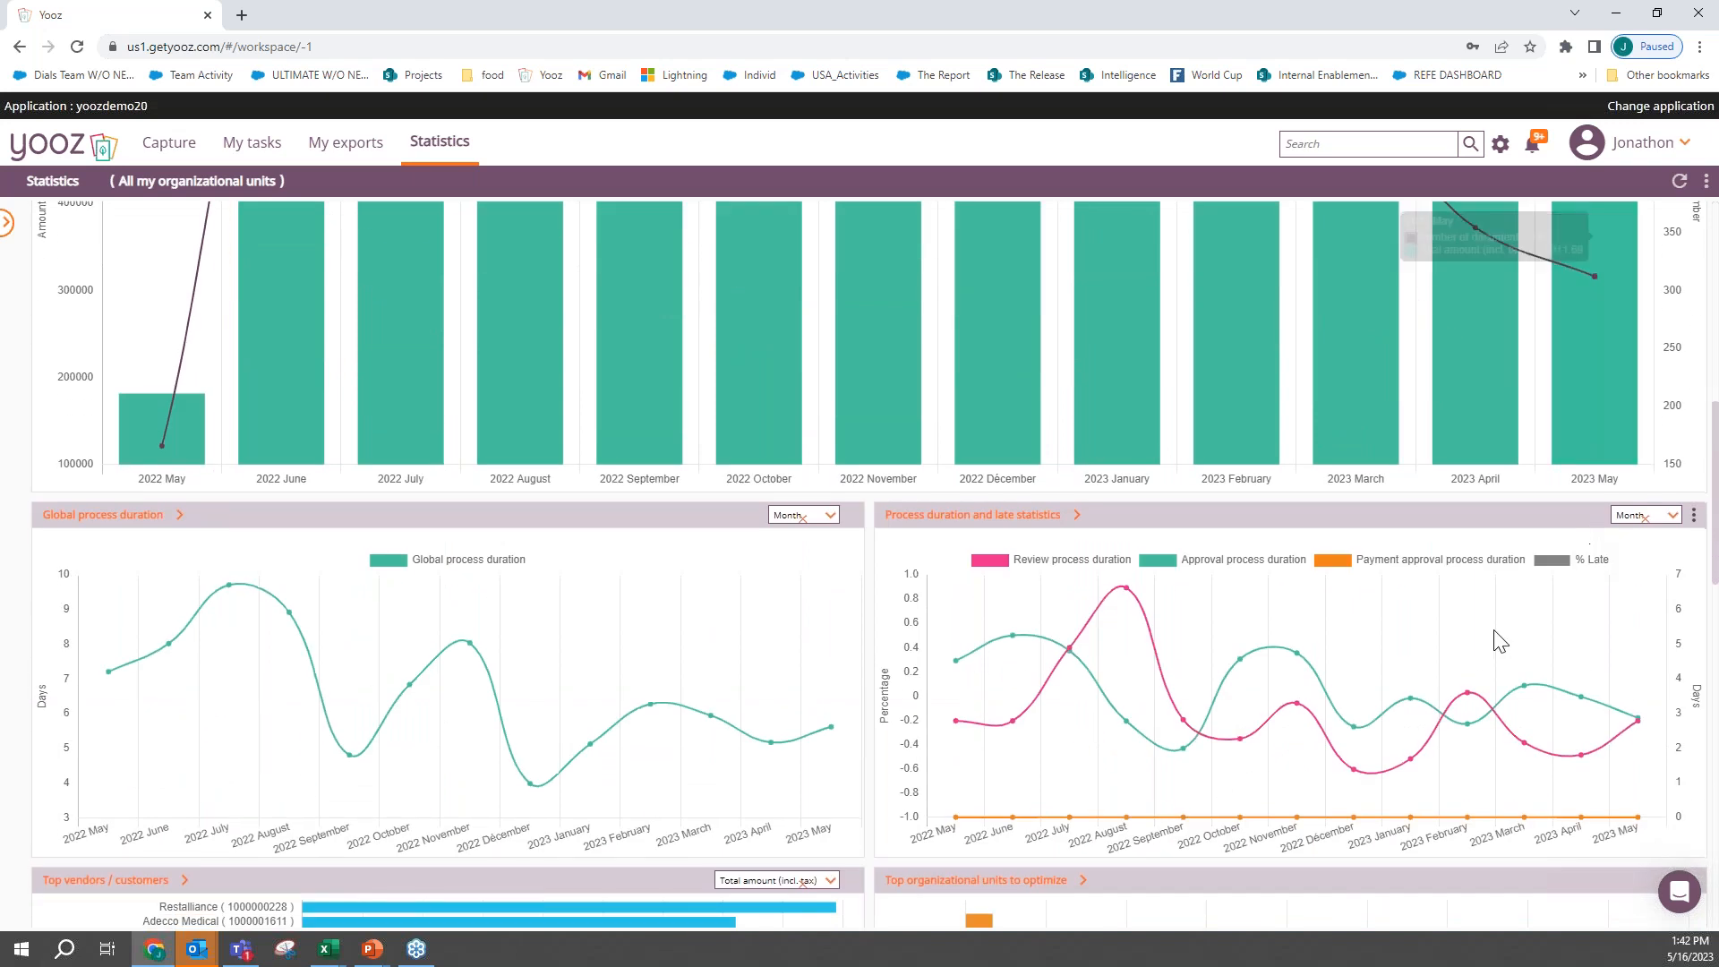
scroll(882, 703, "down", 5)
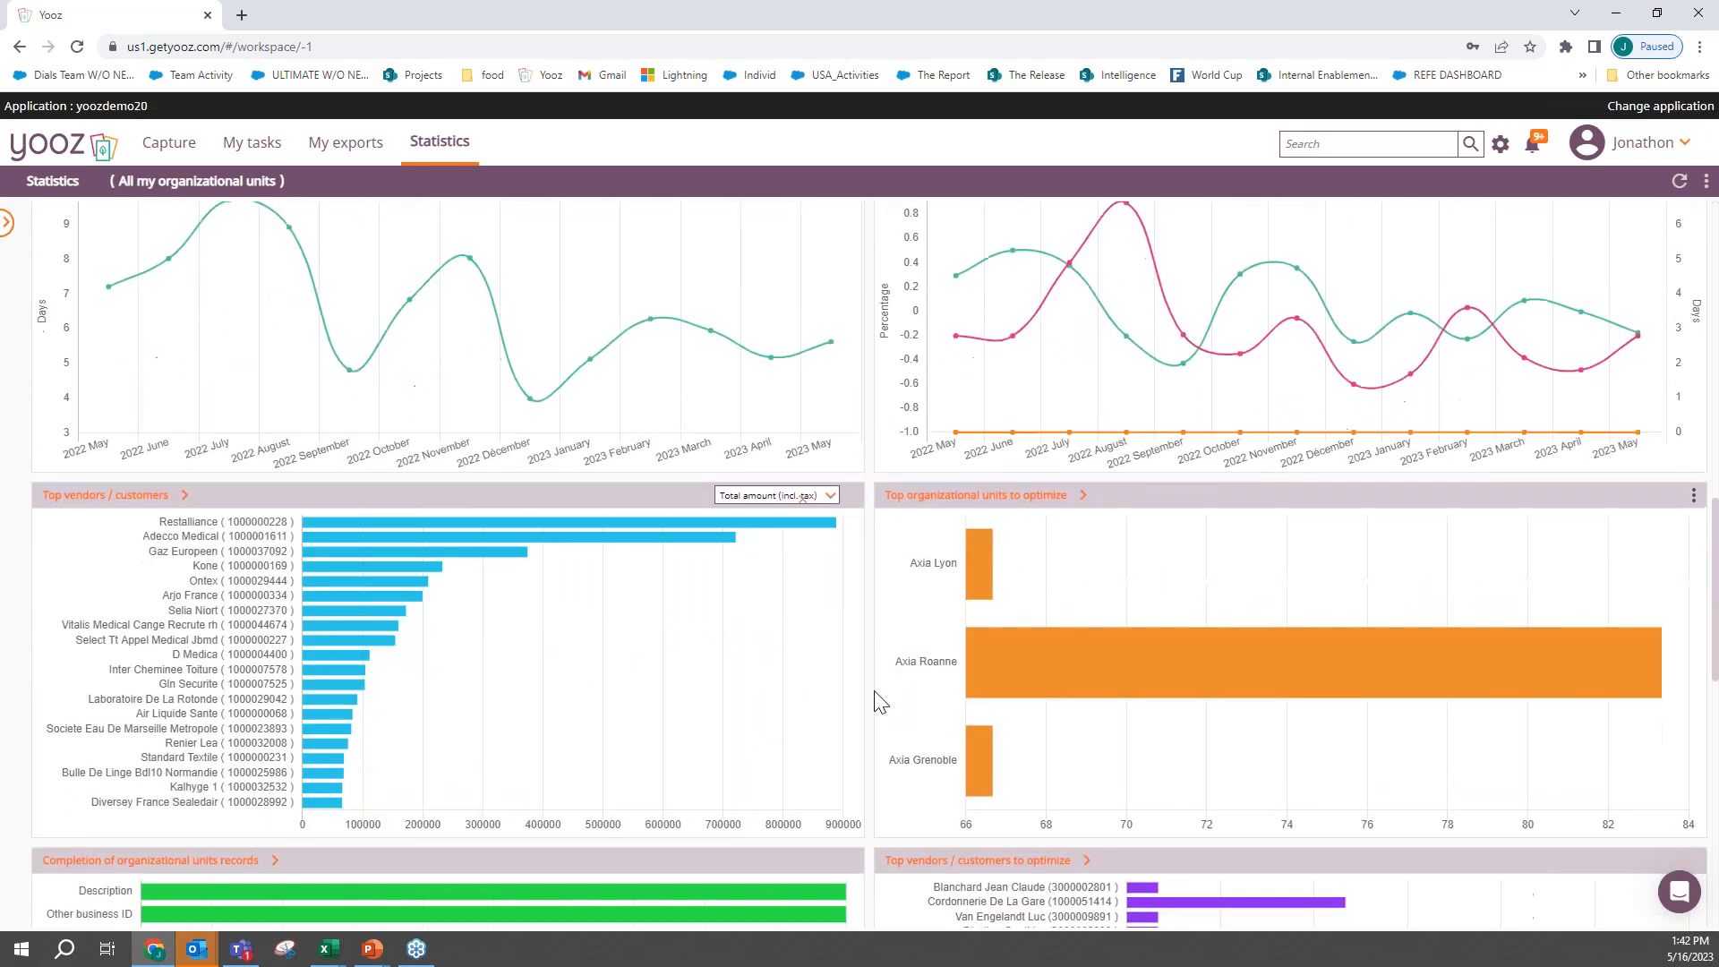
scroll(877, 701, "down", 1)
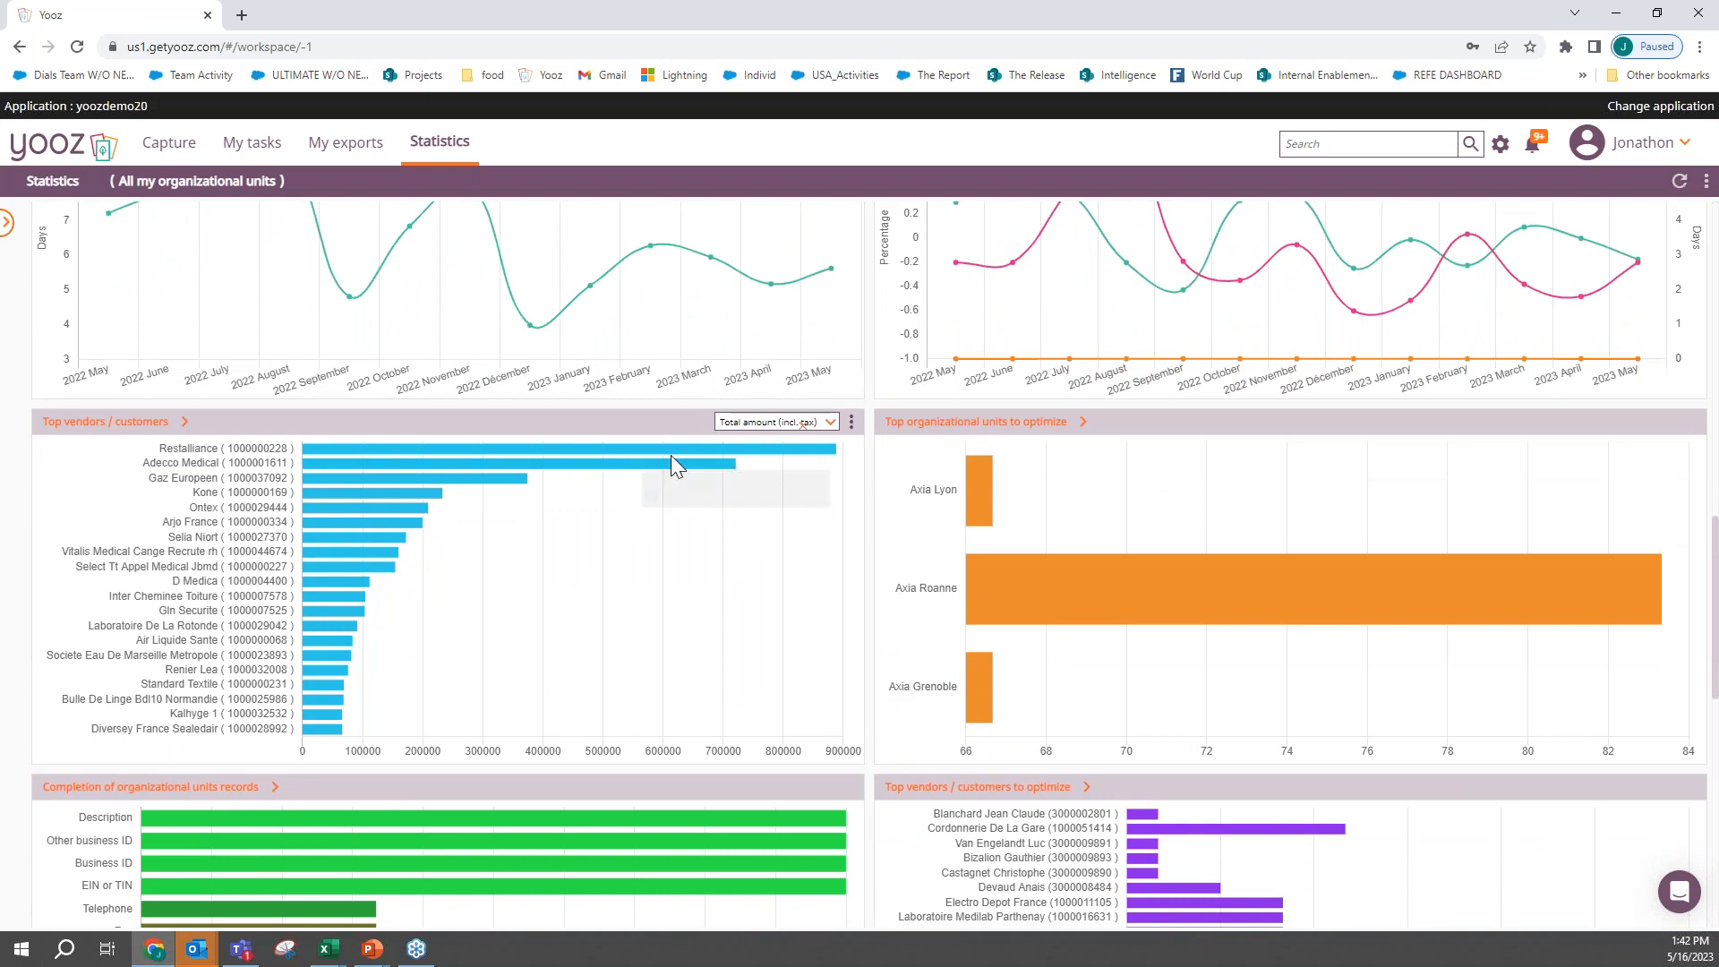
mouse_move(676, 450)
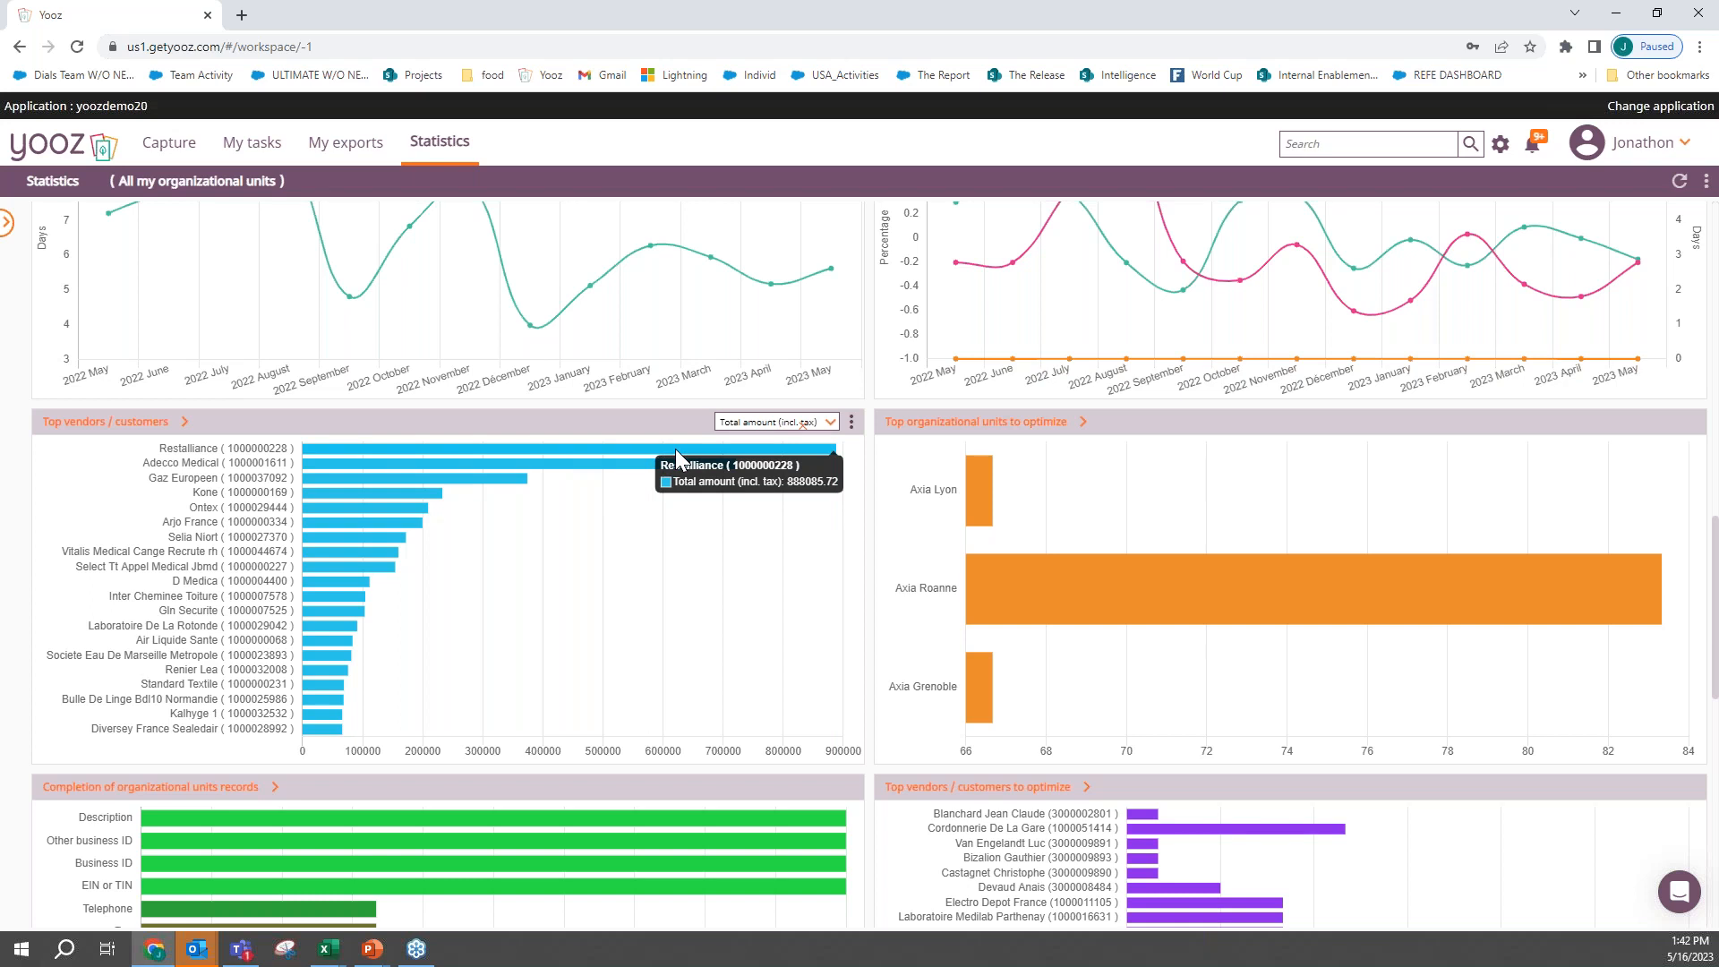
scroll(676, 448, "down", 4)
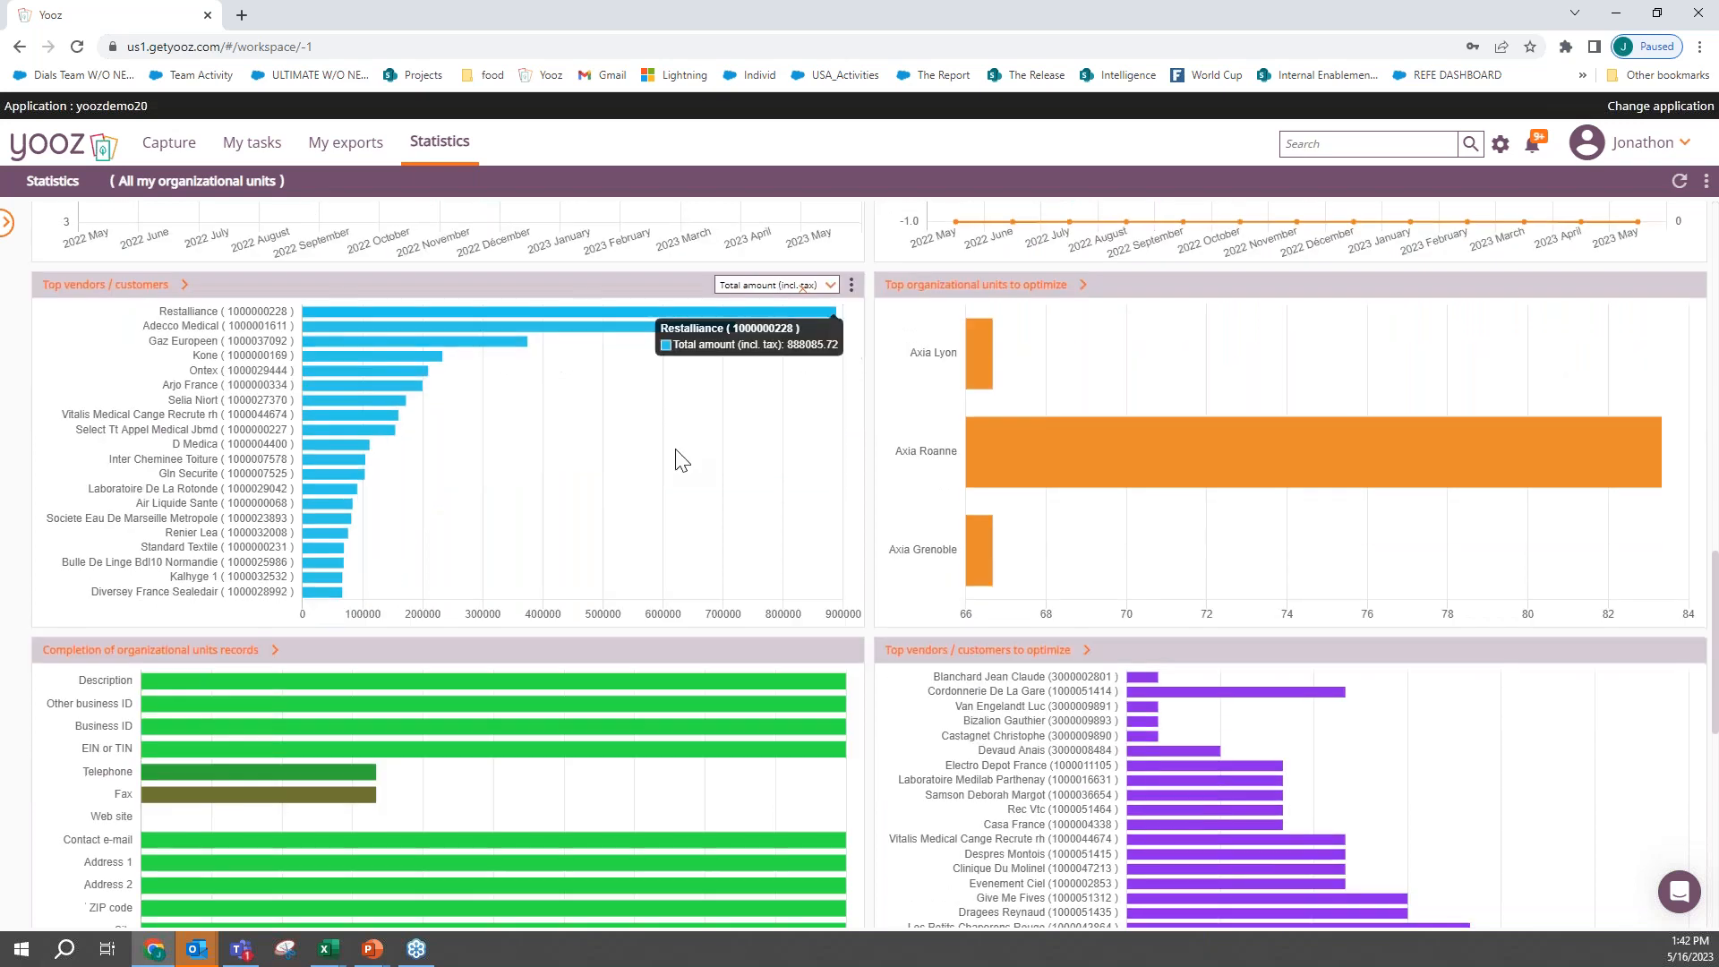
scroll(679, 459, "down", 3)
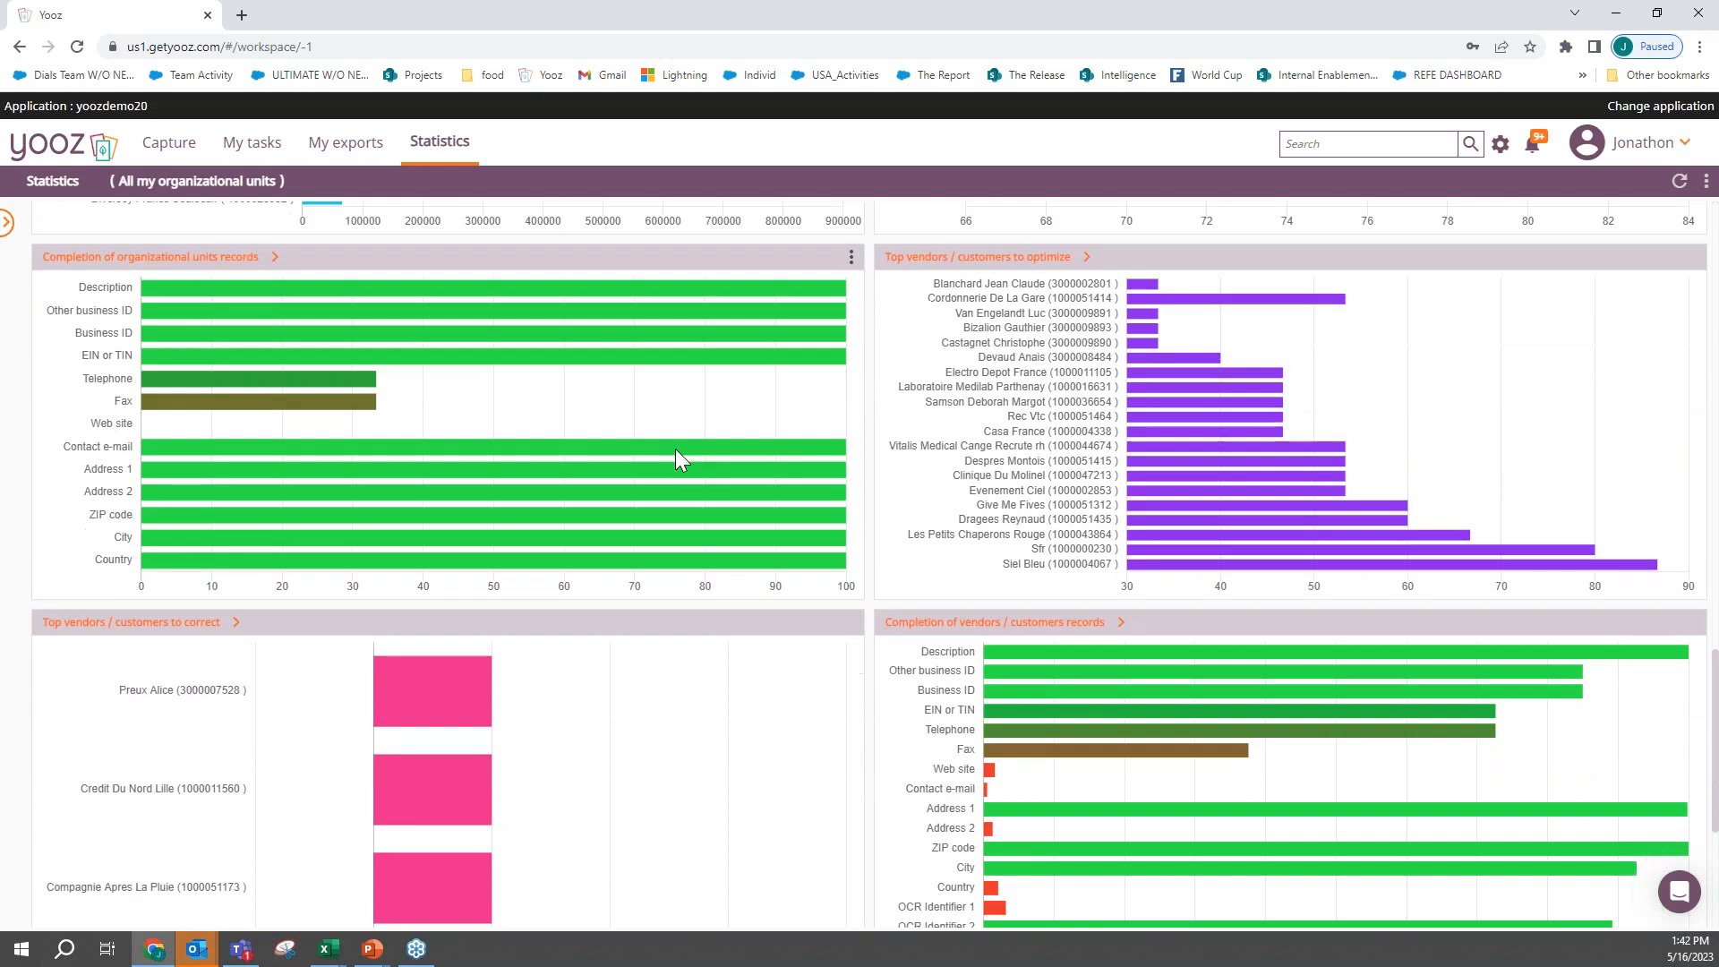
scroll(677, 451, "down", 3)
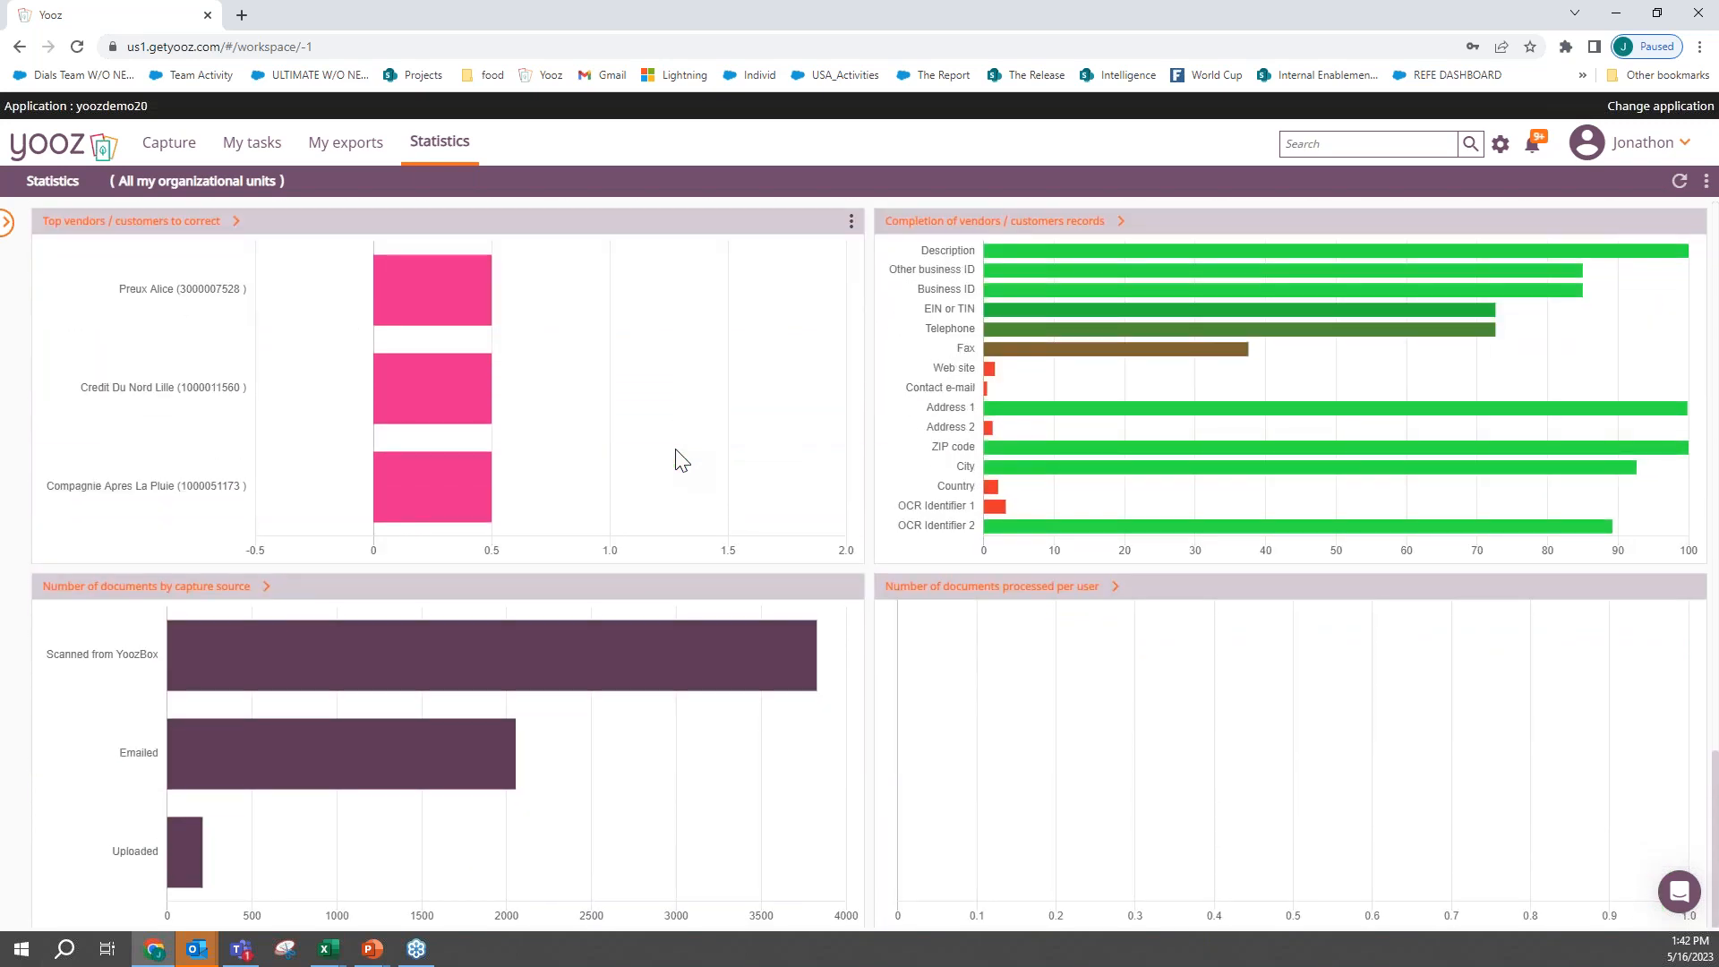
mouse_move(544, 685)
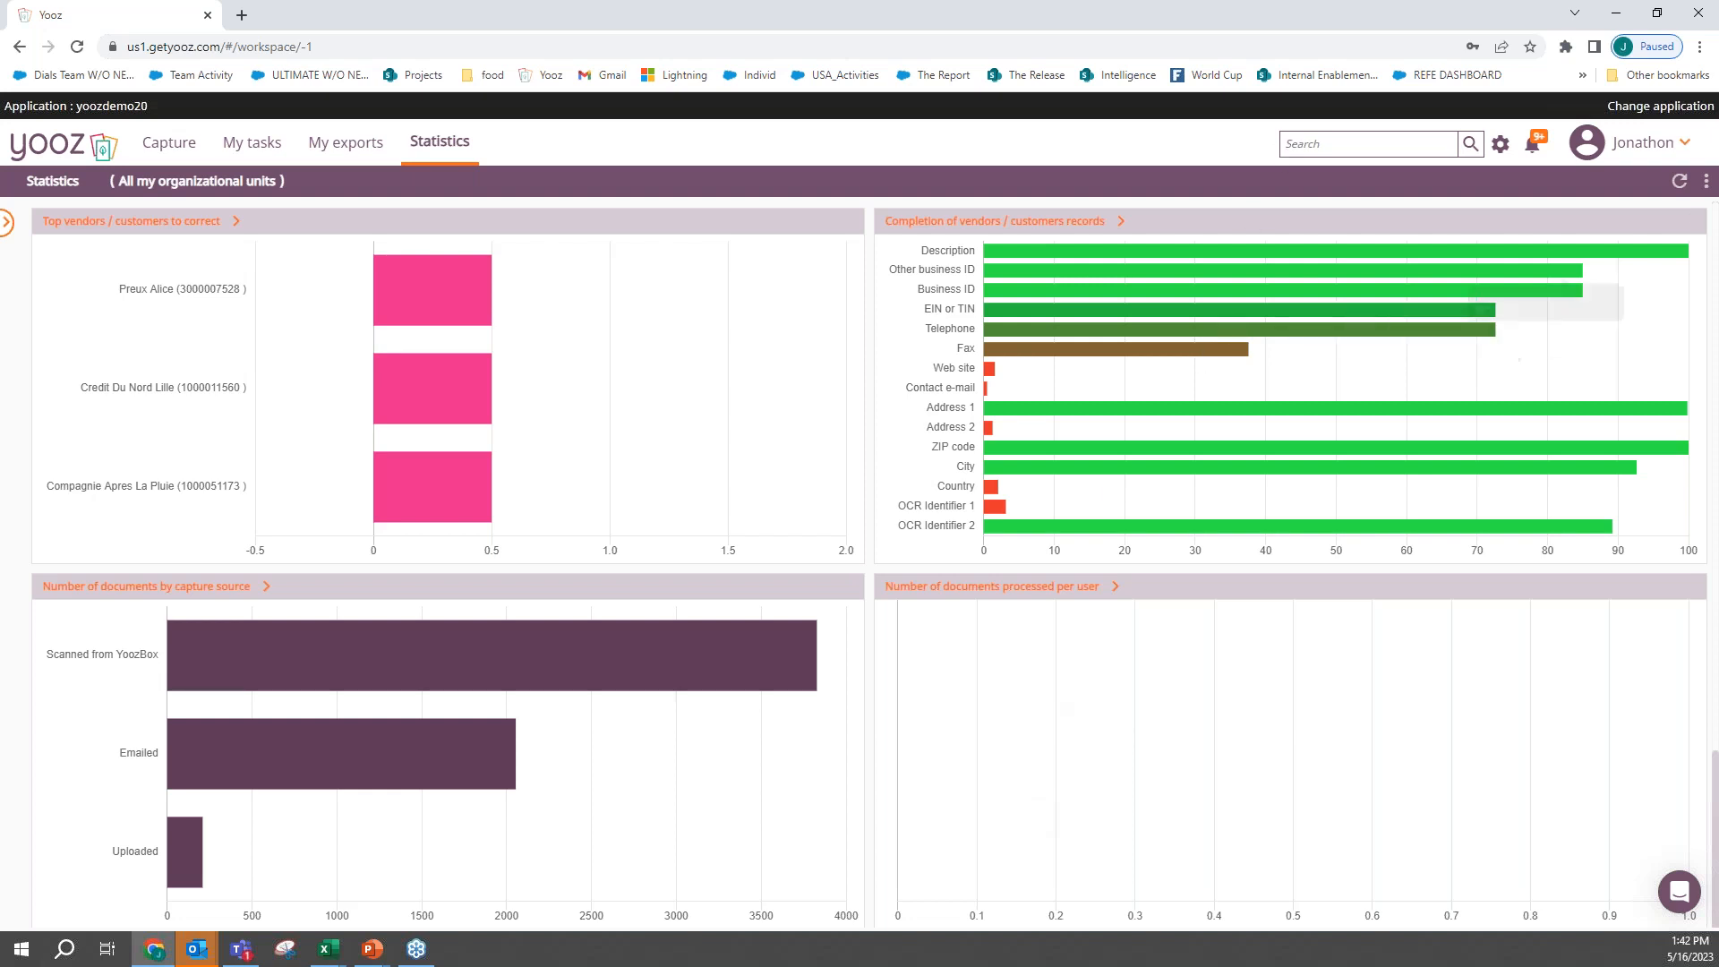
- Search the documents of the last twelve months for "drum" and examine where the word occurs in the General Petroleum invoice
left_click(1320, 144)
key("Return")
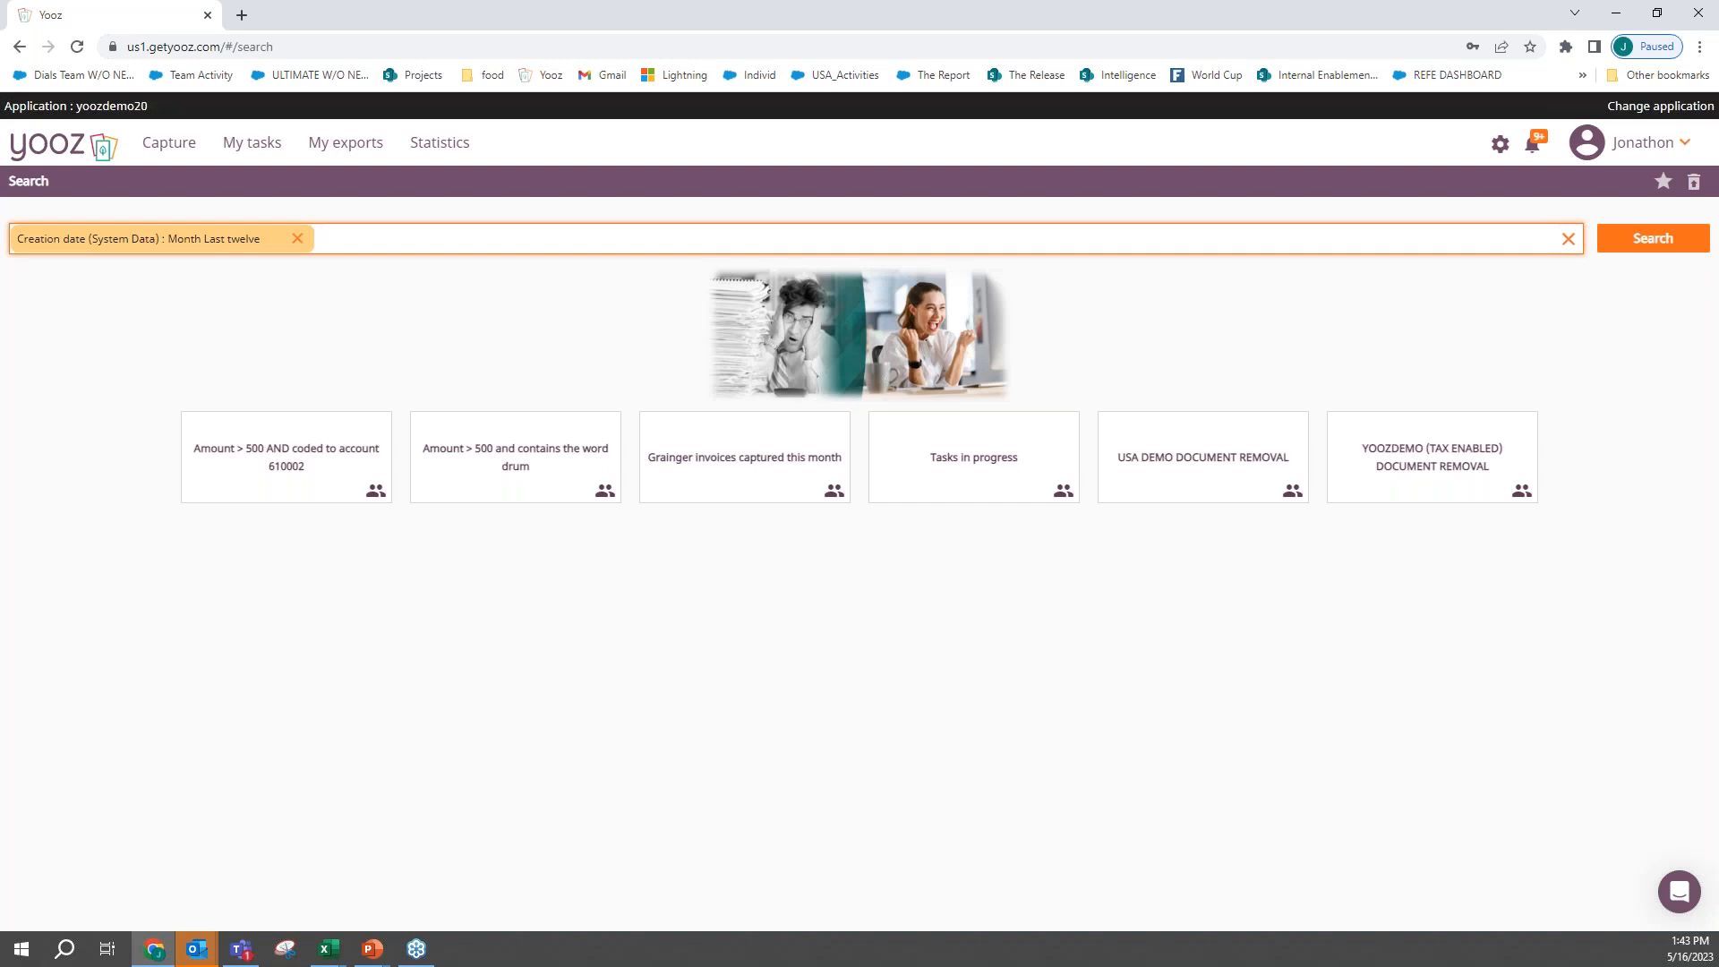
type("drum")
key("Return")
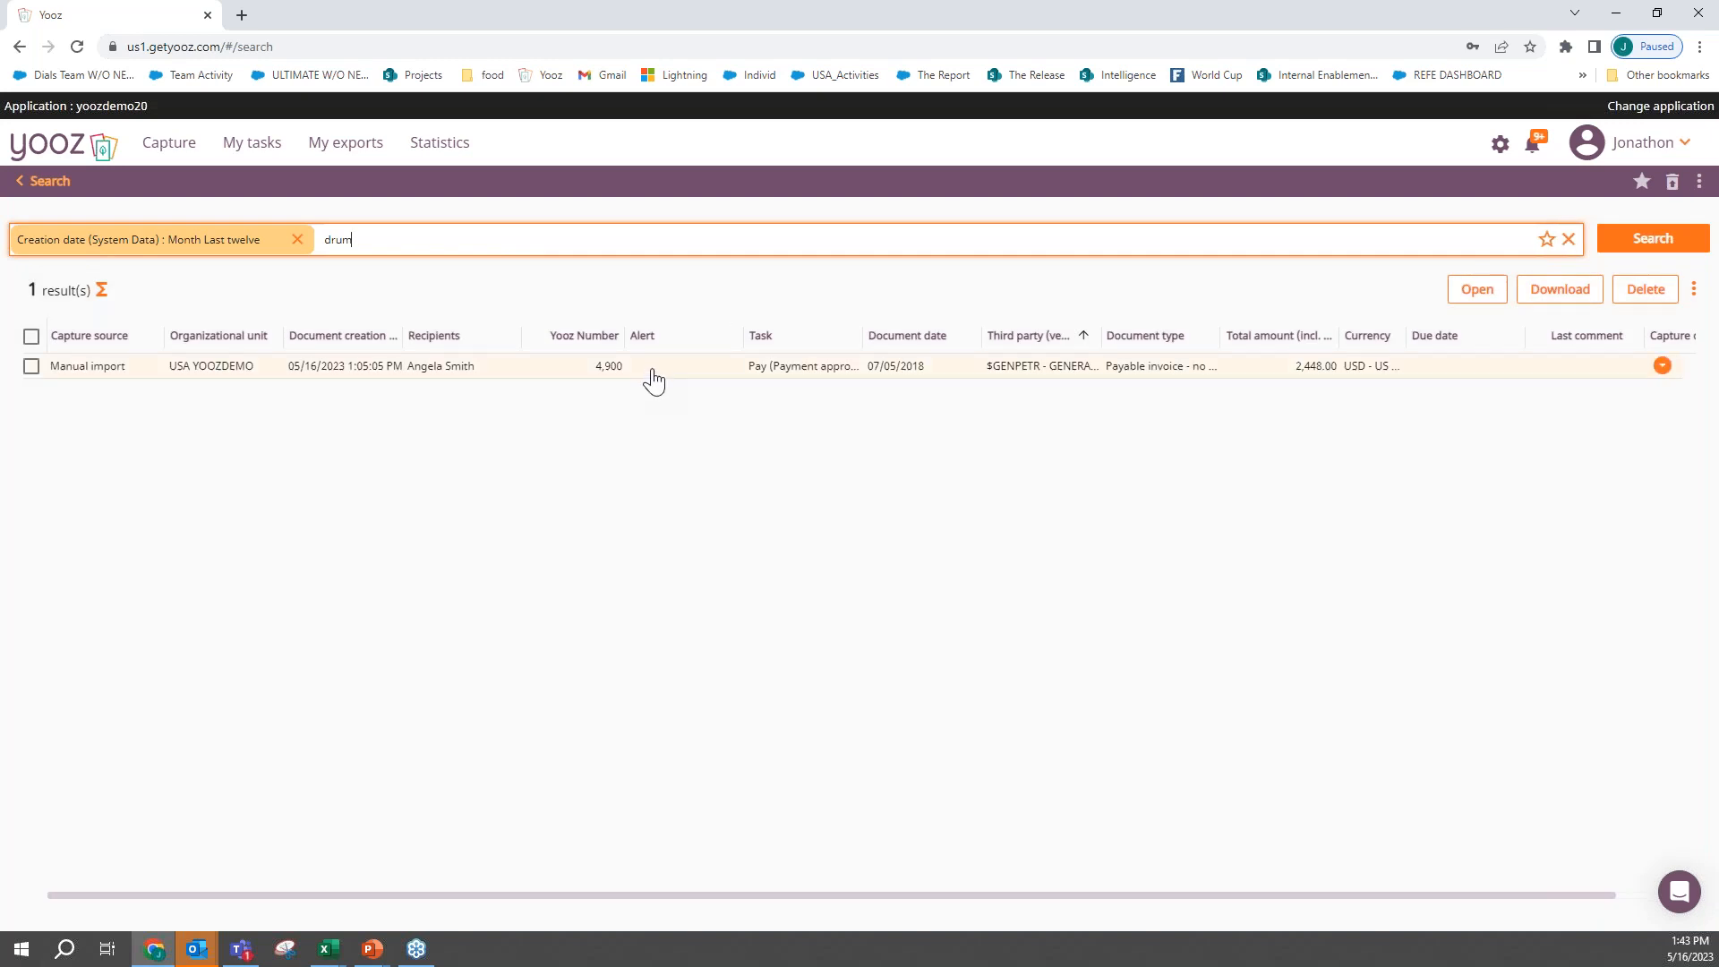
double_click(772, 383)
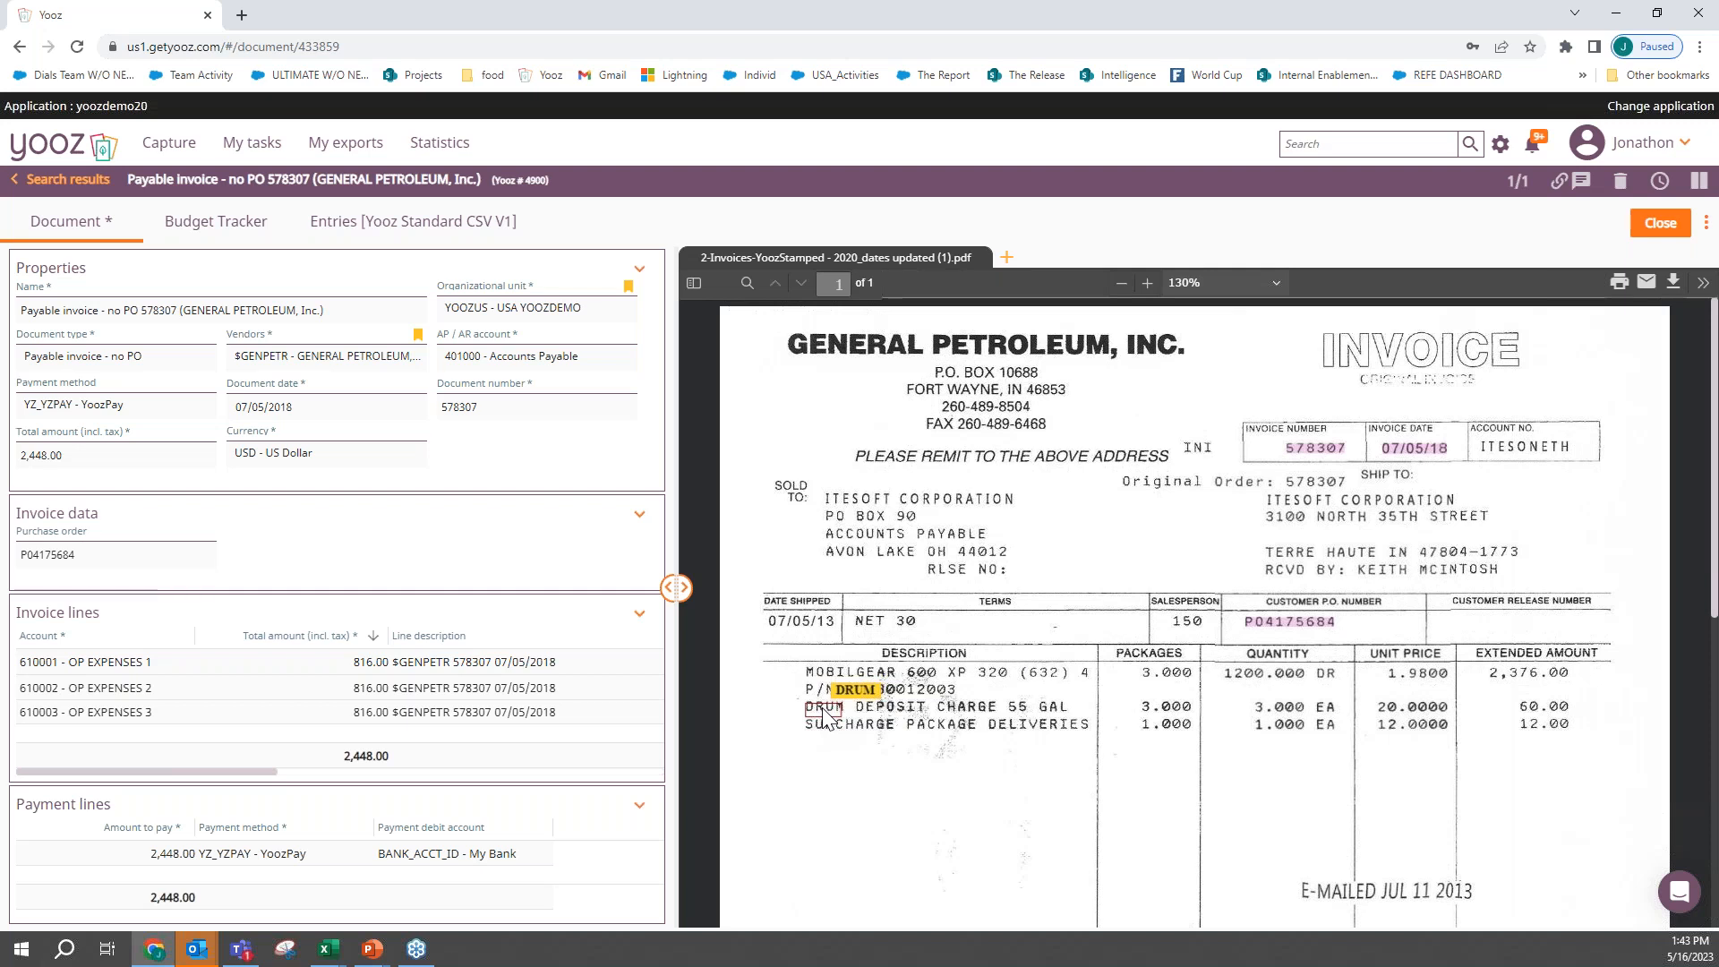
left_click(89, 182)
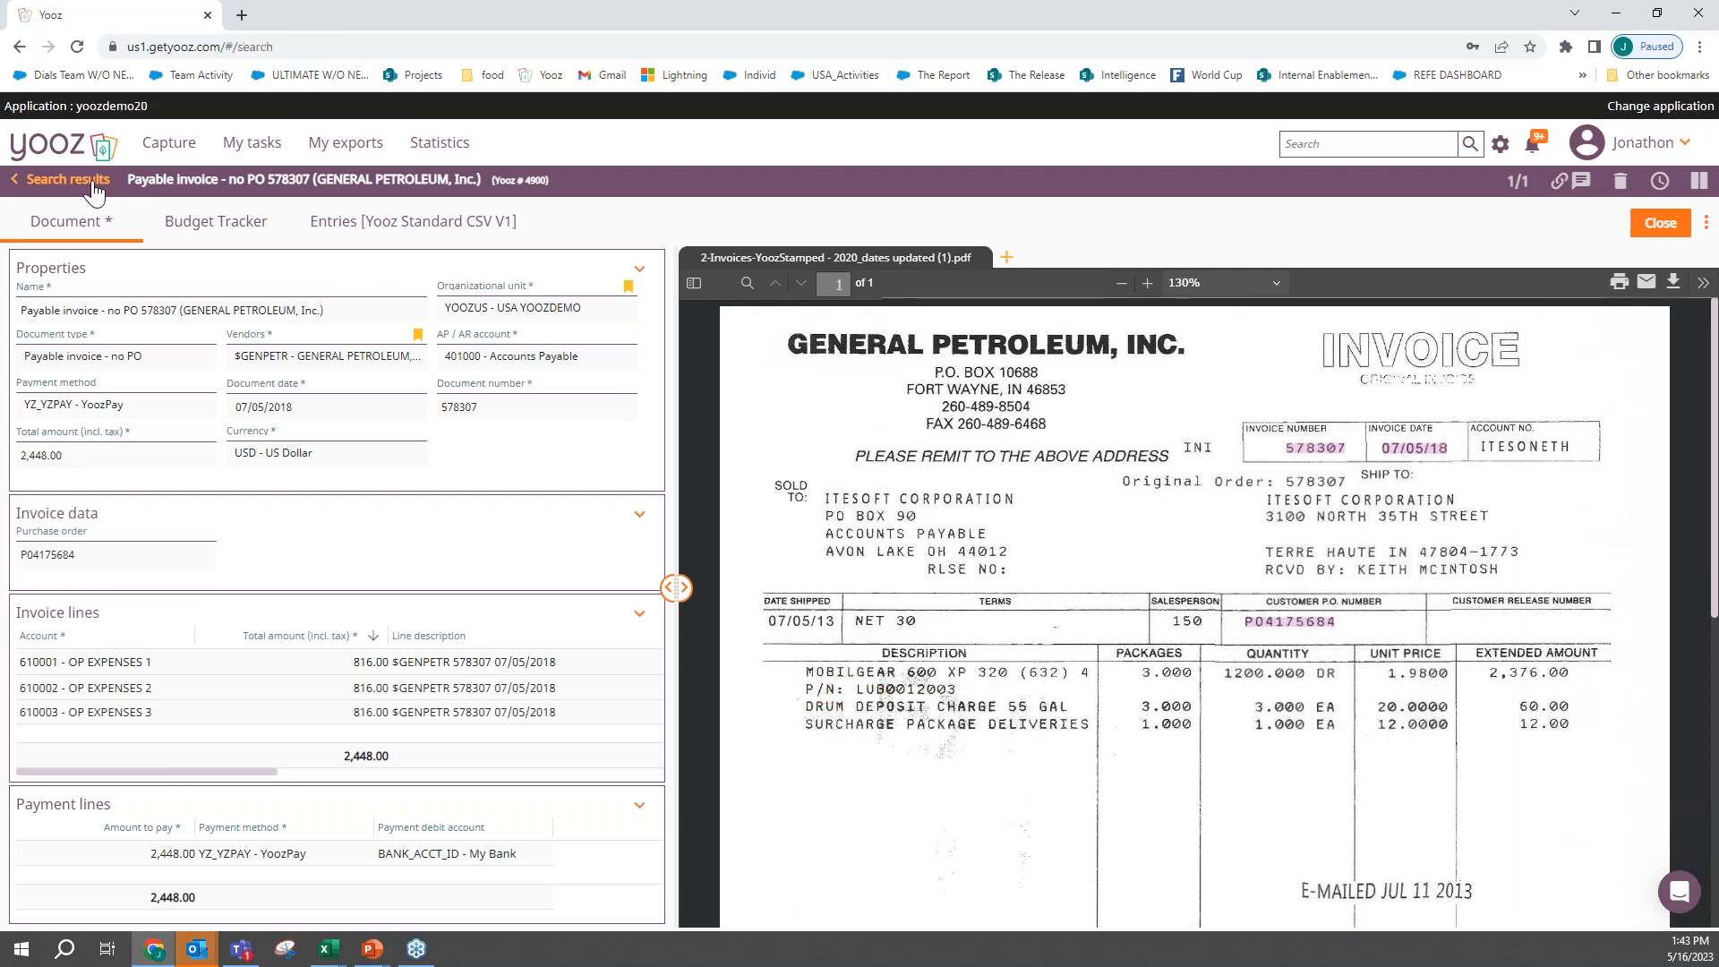
- Replace the search word with a third-party criterion for $ATLANTACT, $CSI, $FLAGSERVICE, $GENPETR, $GRAINGER and $LEO
key("BackSpace")
key("BackSpace")
key("BackSpace")
key("BackSpace")
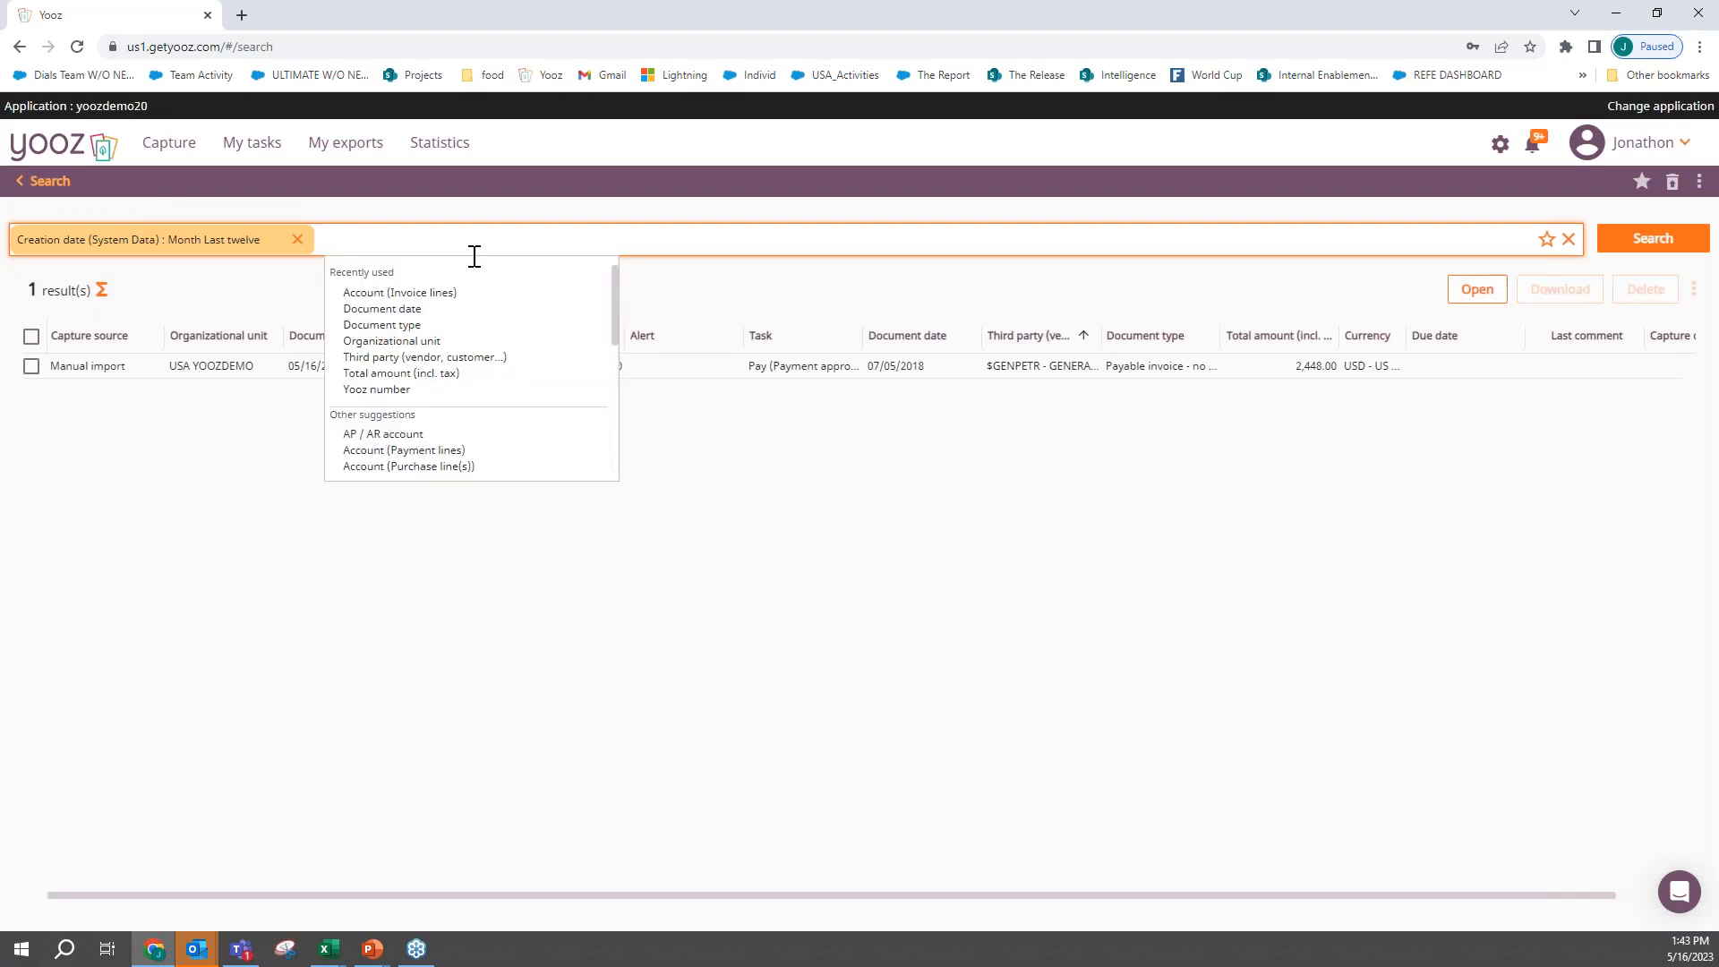
type("vend")
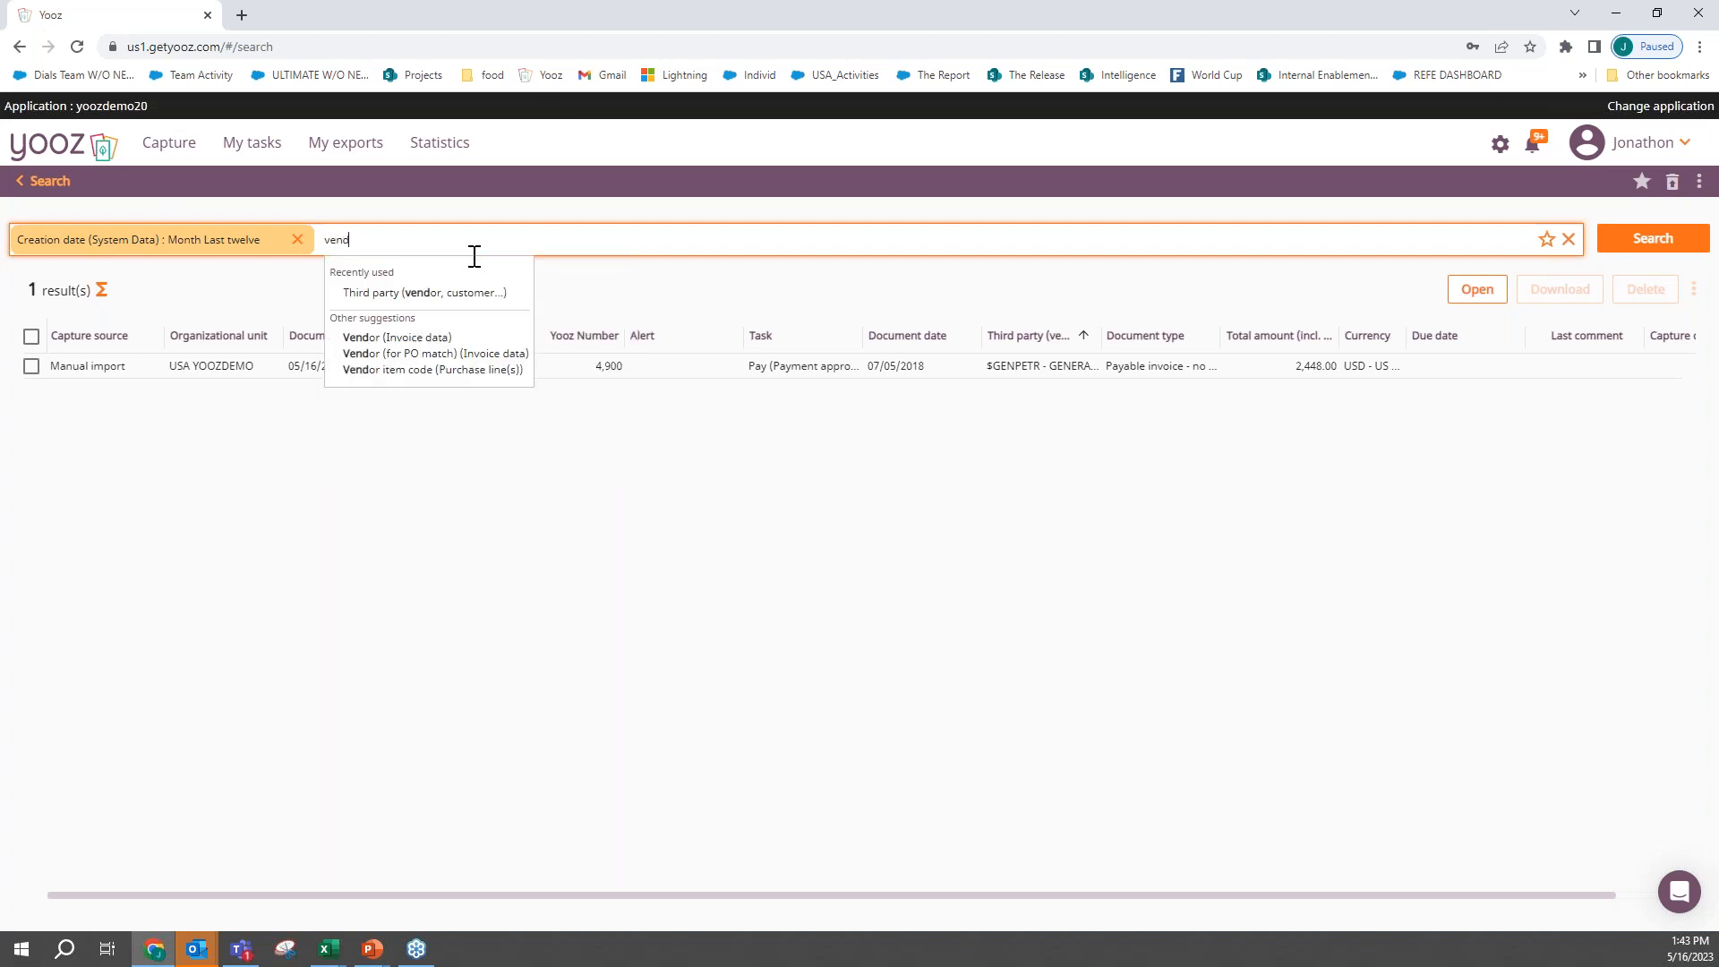
left_click(464, 293)
left_click(518, 326)
left_click(517, 329)
left_click(517, 349)
left_click(518, 372)
left_click(518, 394)
left_click(518, 417)
left_click(519, 415)
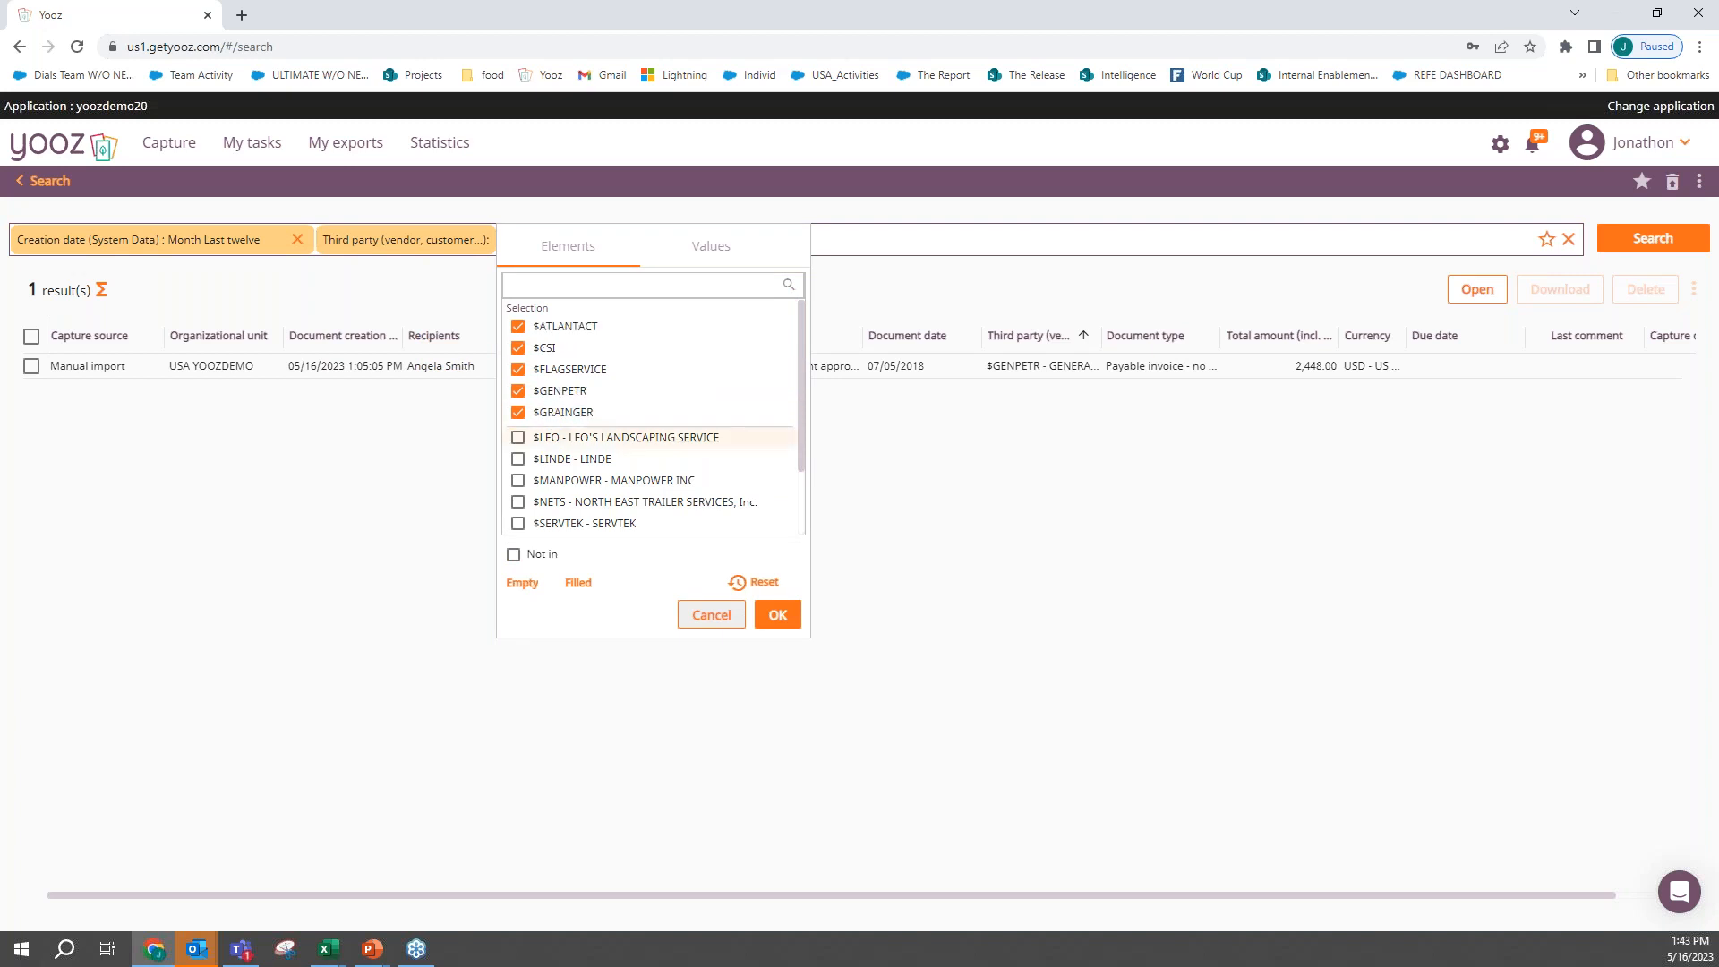
left_click(519, 436)
left_click(775, 614)
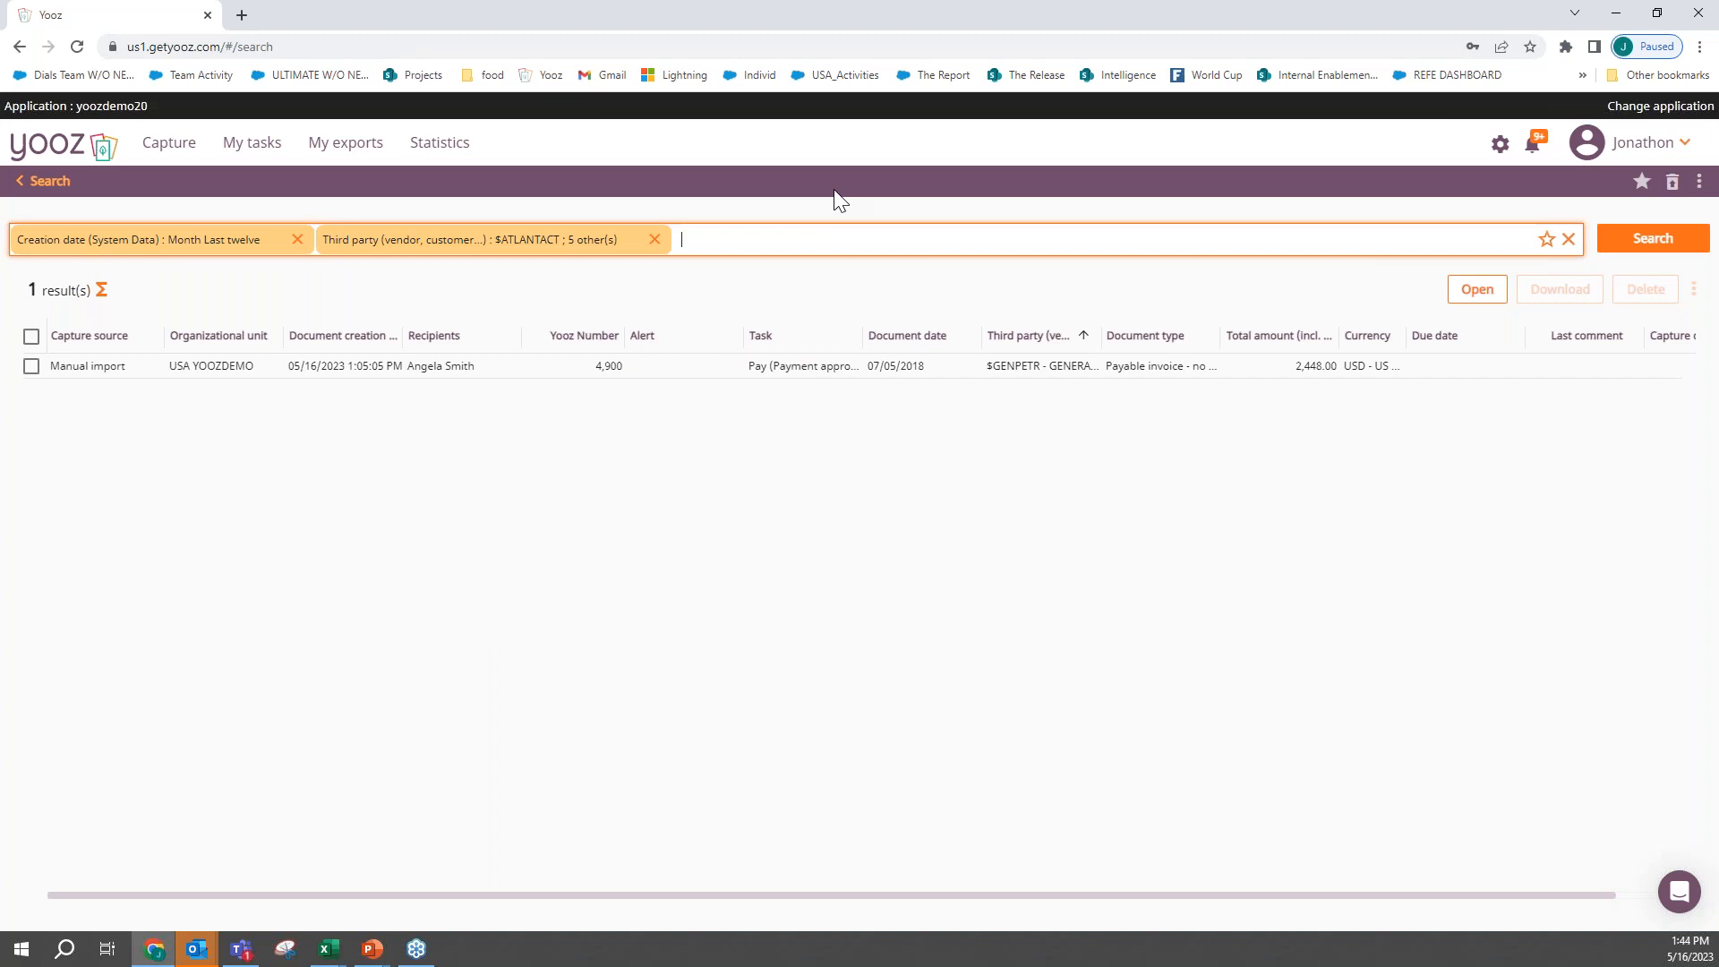
- Add a criterion for a total amount including tax greater than 100 and run the search
type("tot")
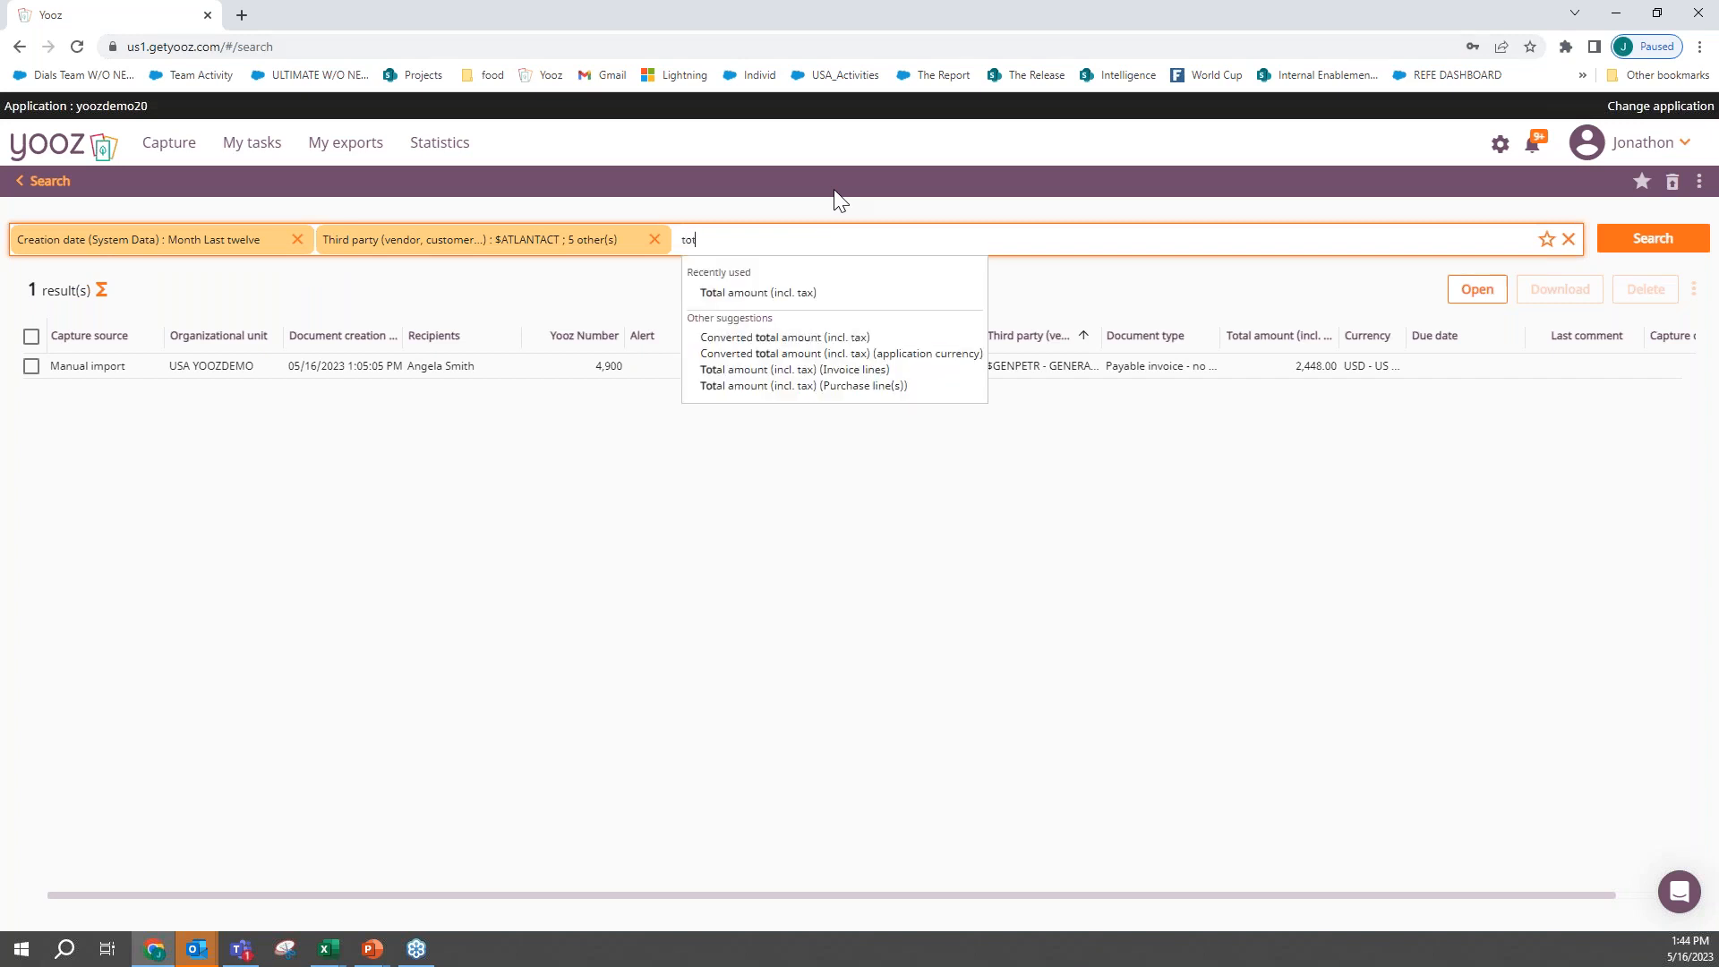
key("Down")
key("Return")
left_click(968, 307)
left_click(968, 307)
left_click(931, 473)
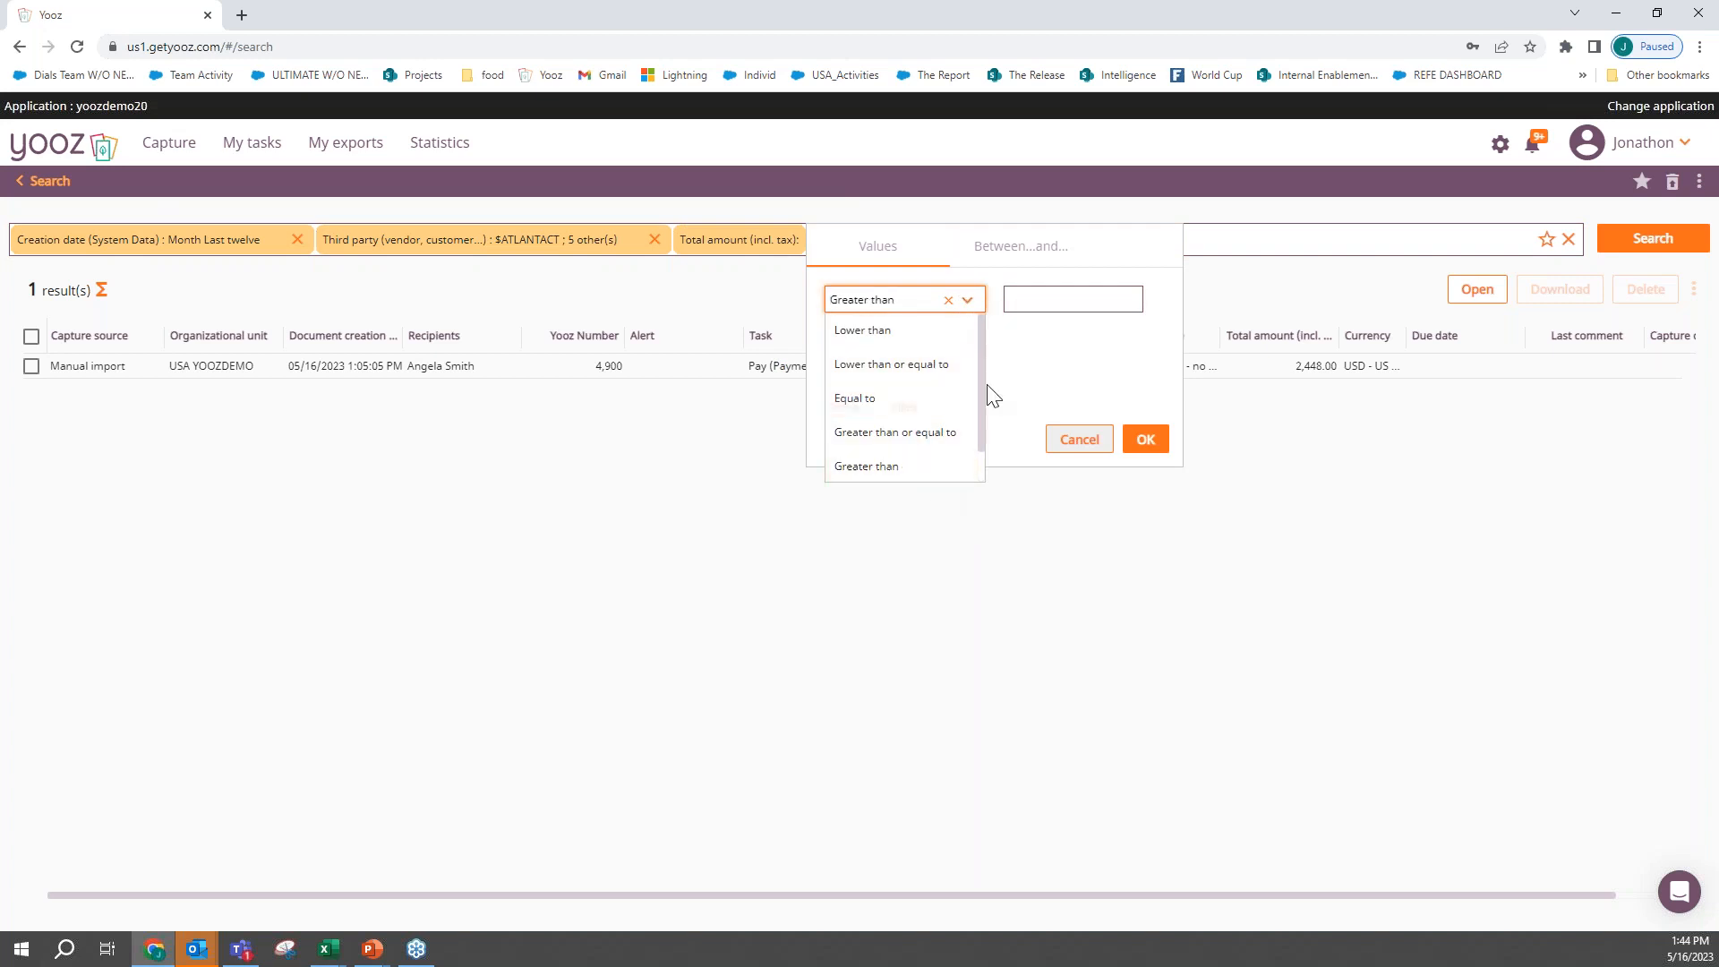
left_click(1052, 299)
type("100")
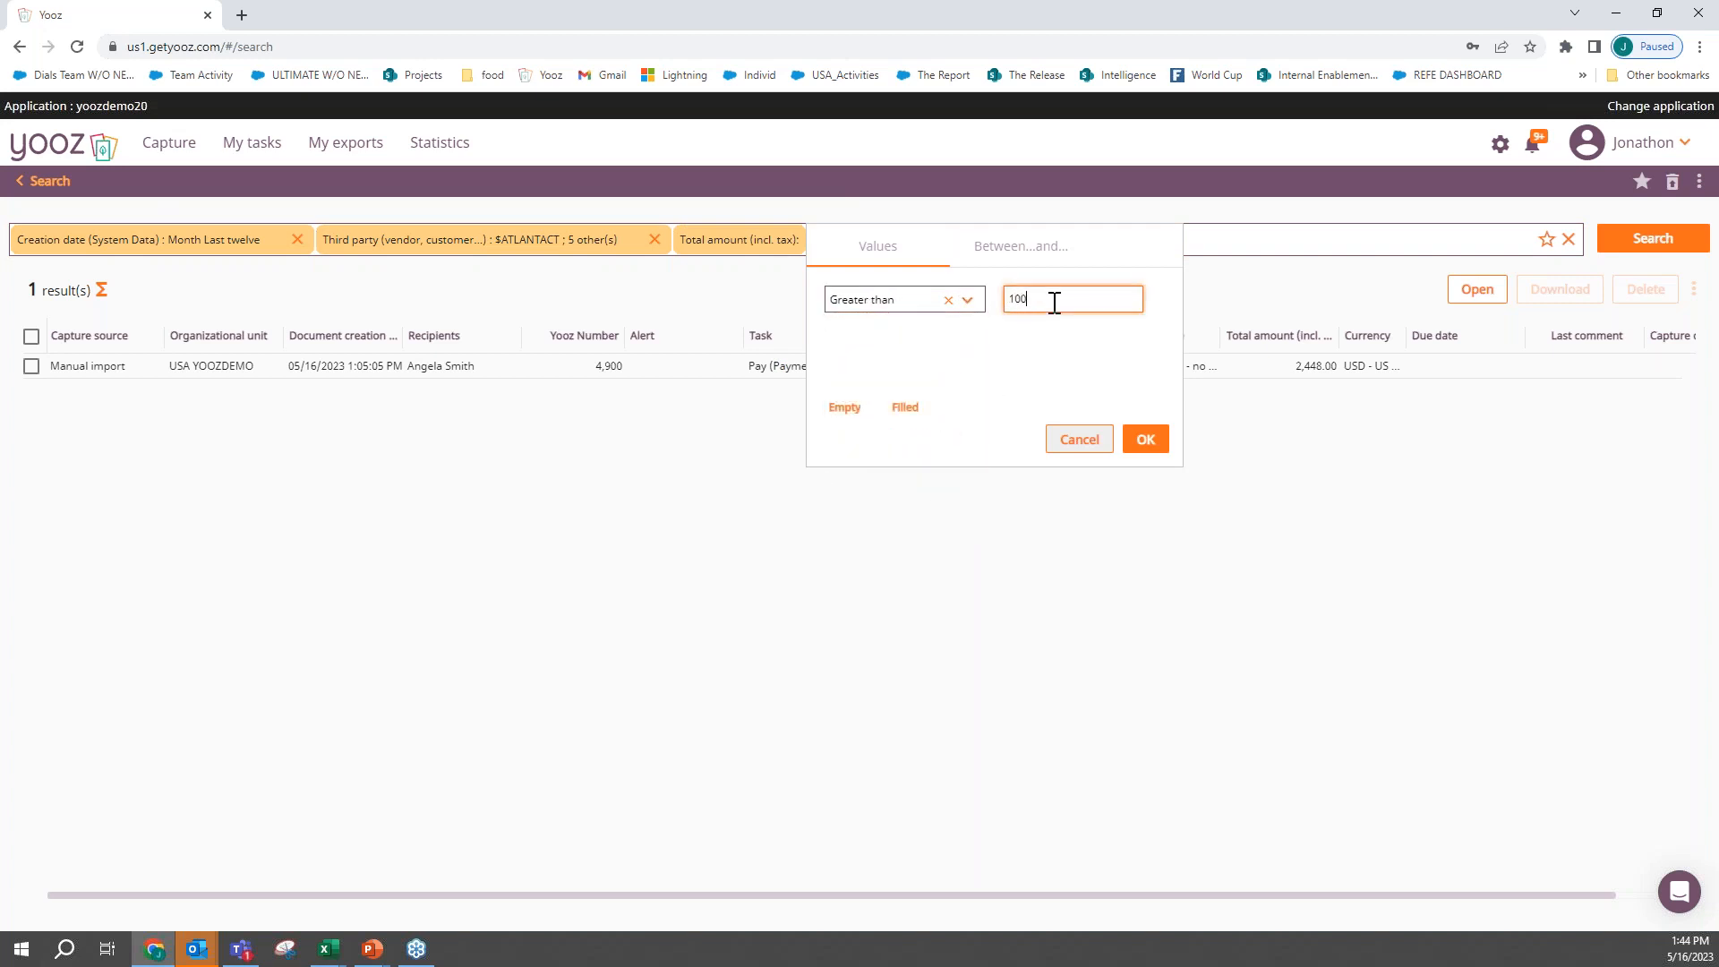
left_click(1146, 439)
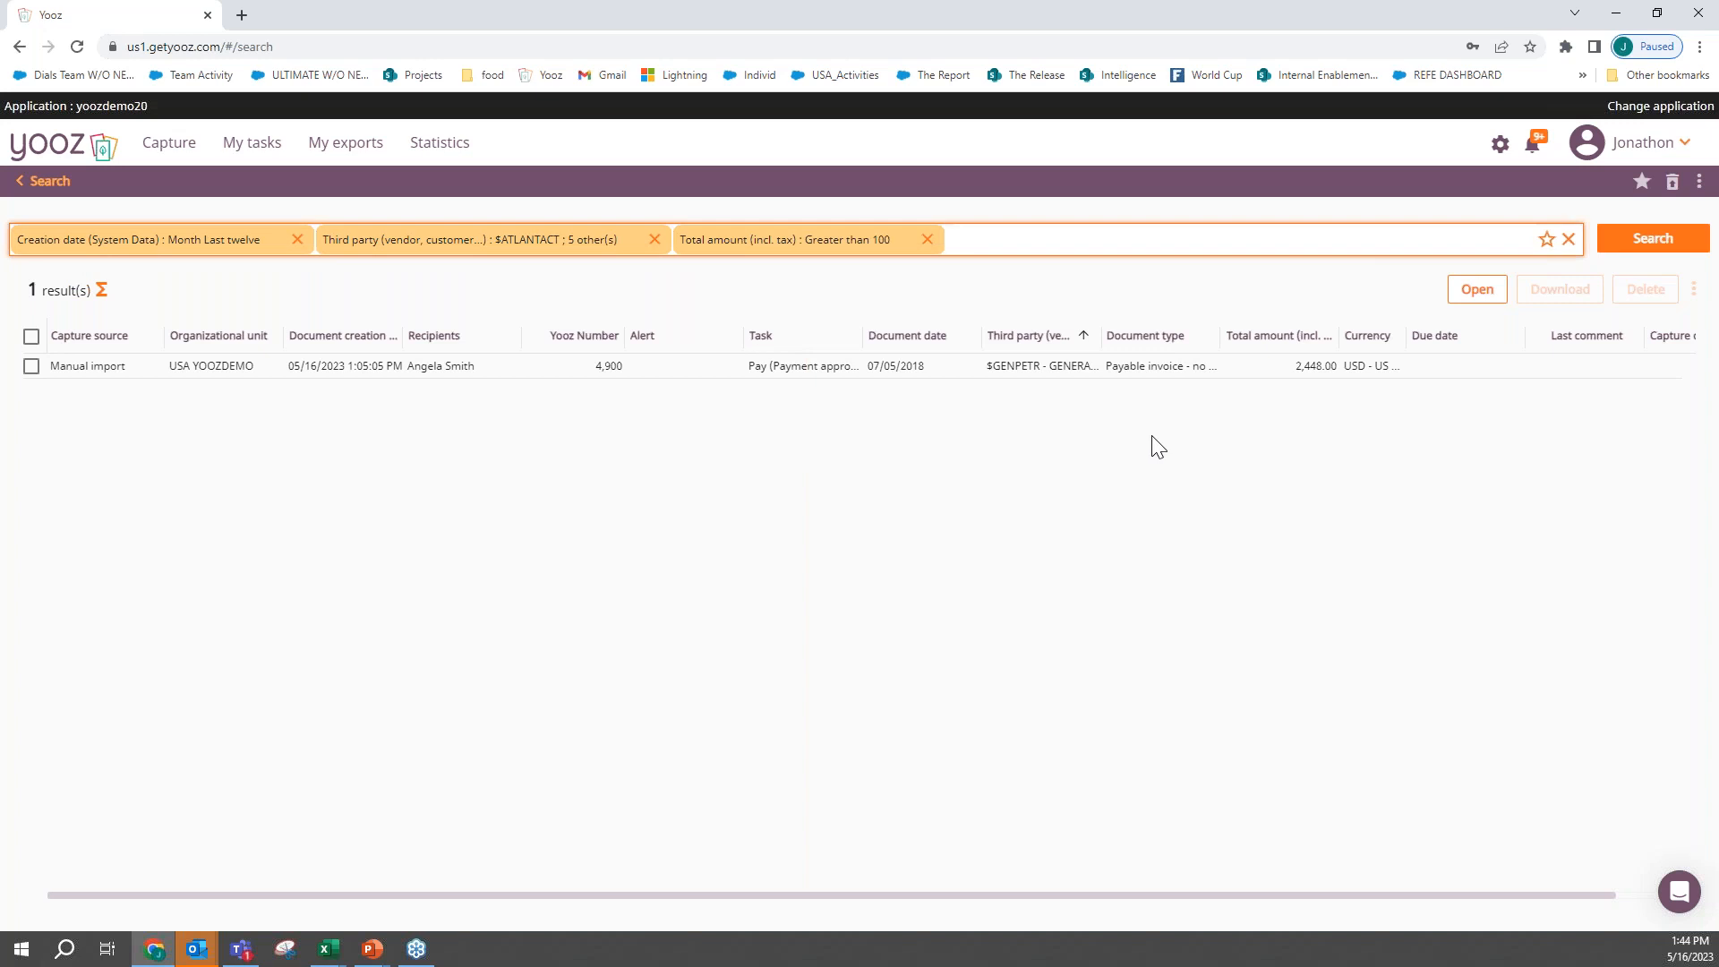
left_click(1650, 242)
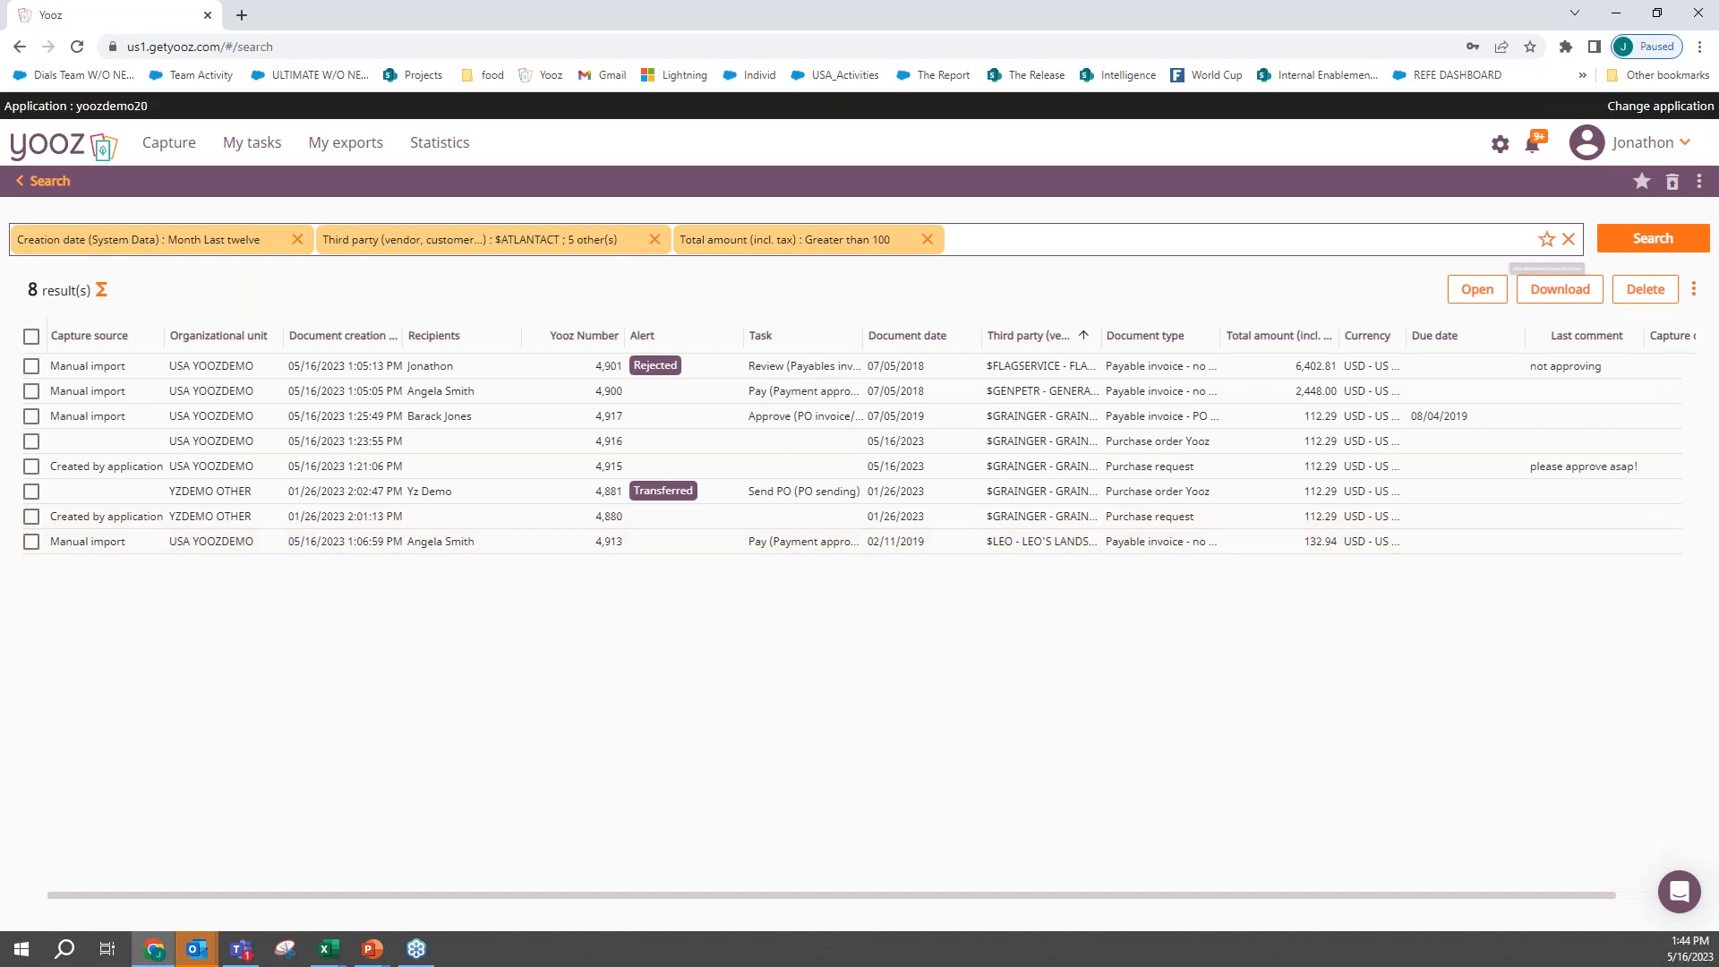
- Examine the options for saving this search as a favorite shared with users, groups or roles, without saving it
left_click(1546, 239)
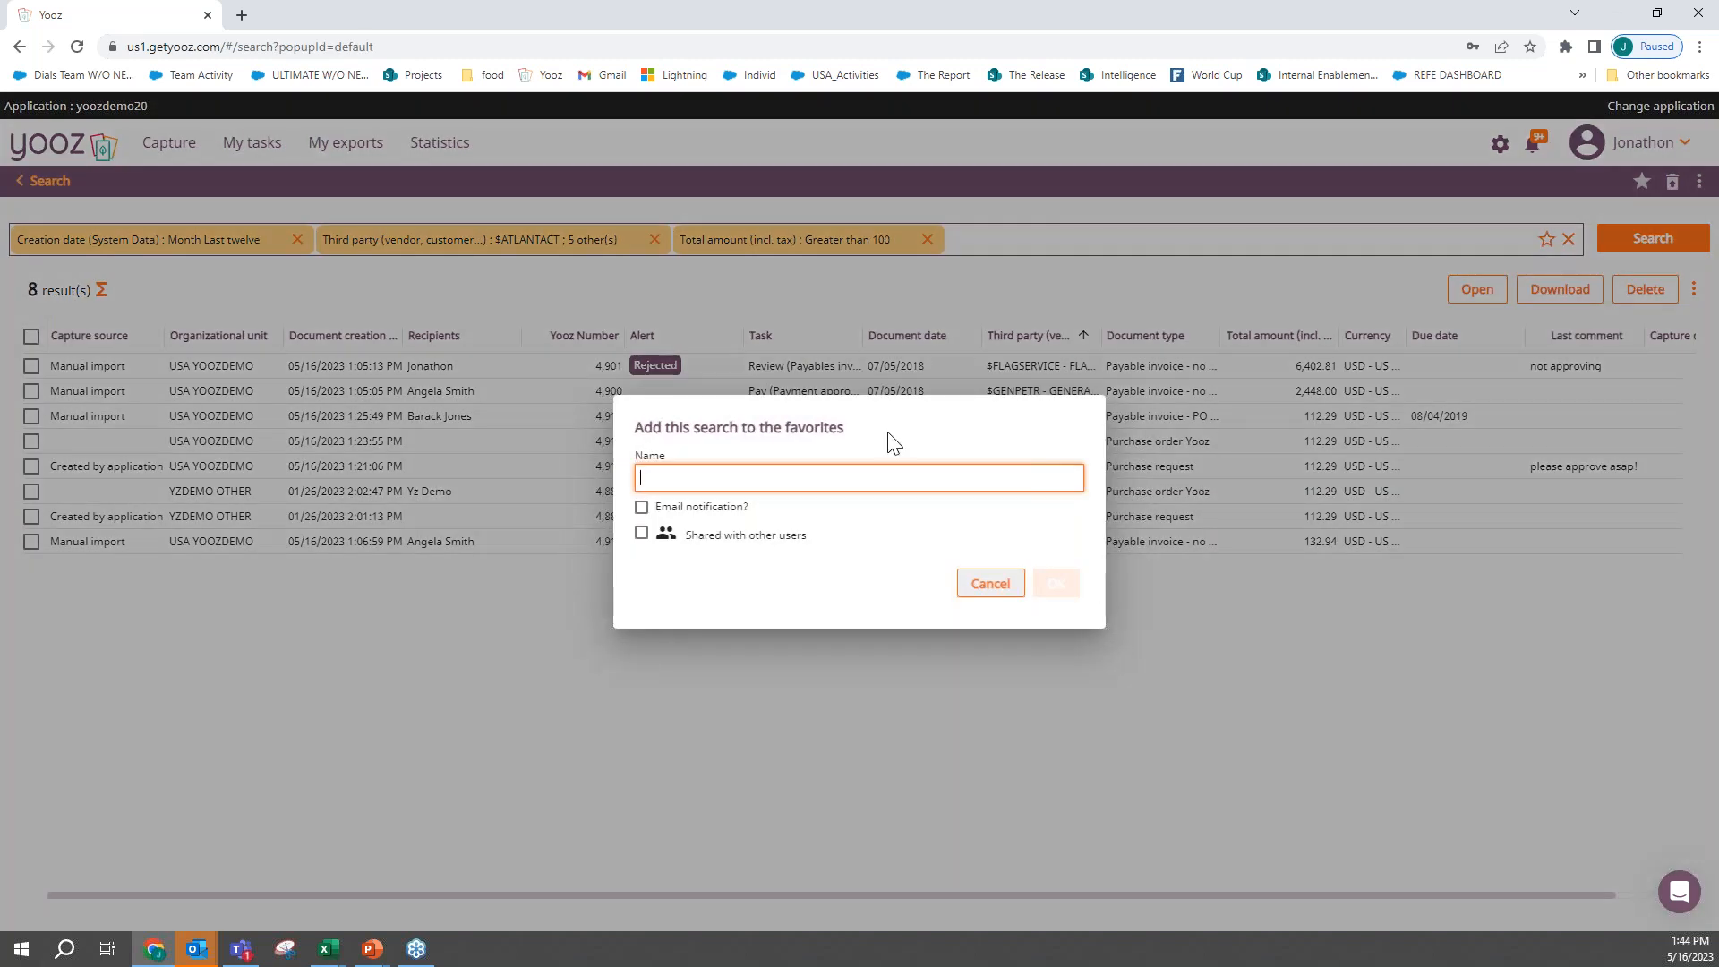
left_click(642, 534)
left_click(672, 523)
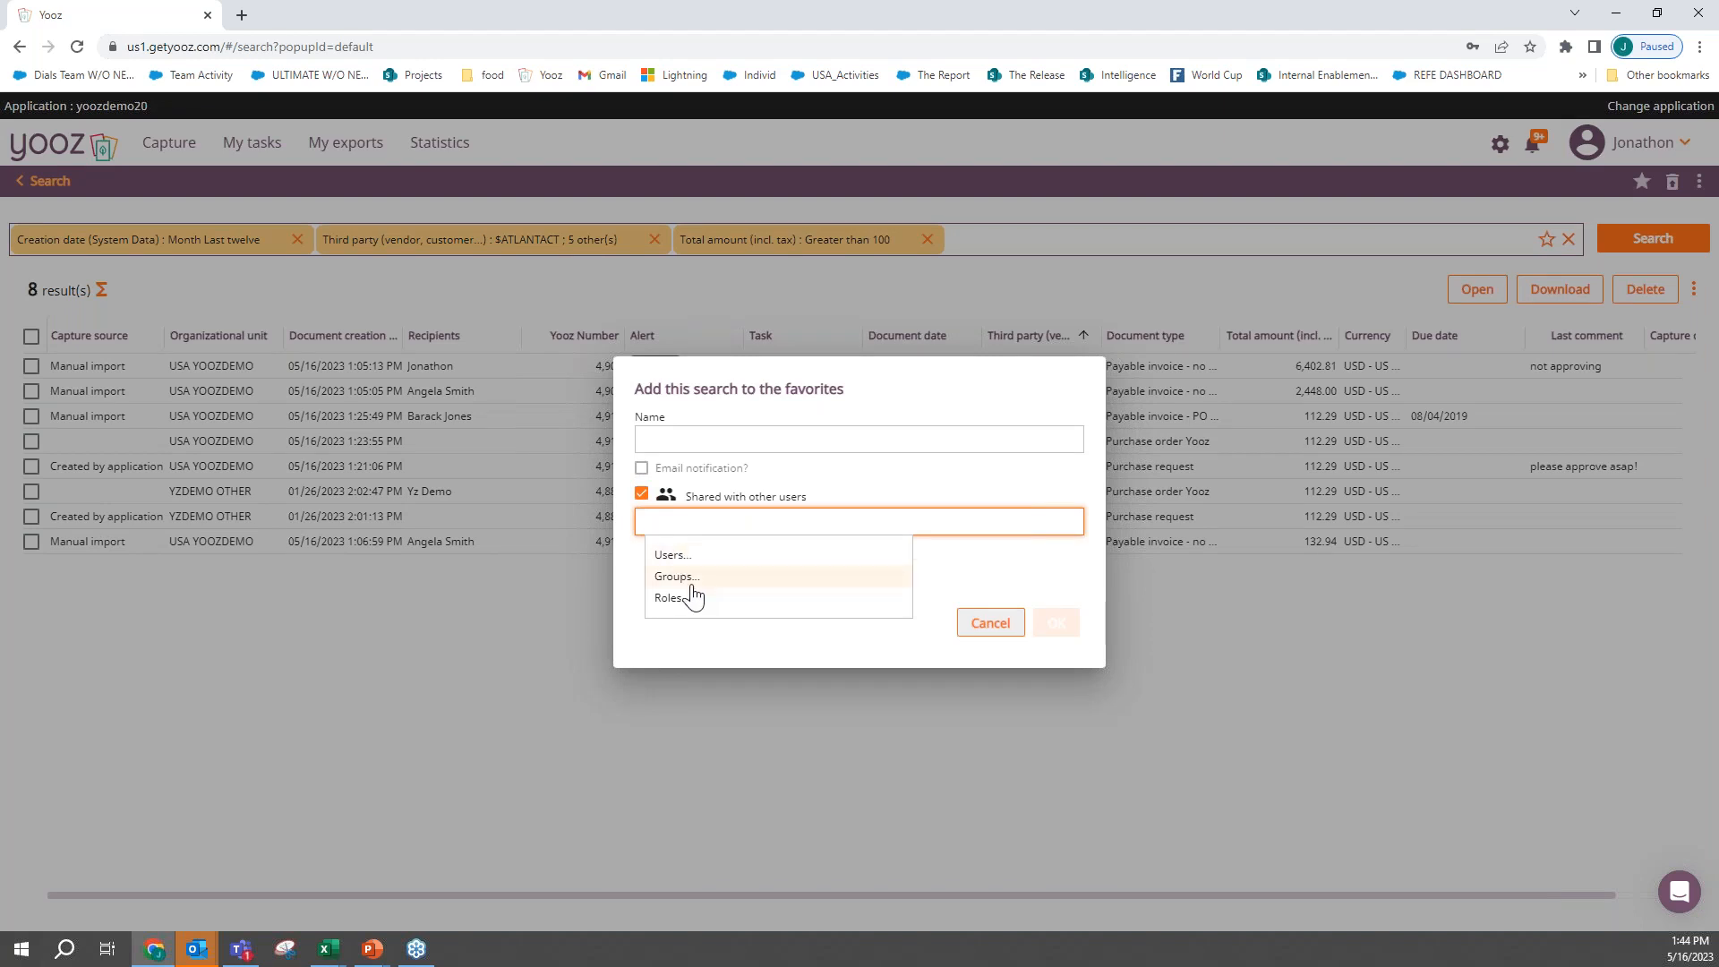
left_click(988, 627)
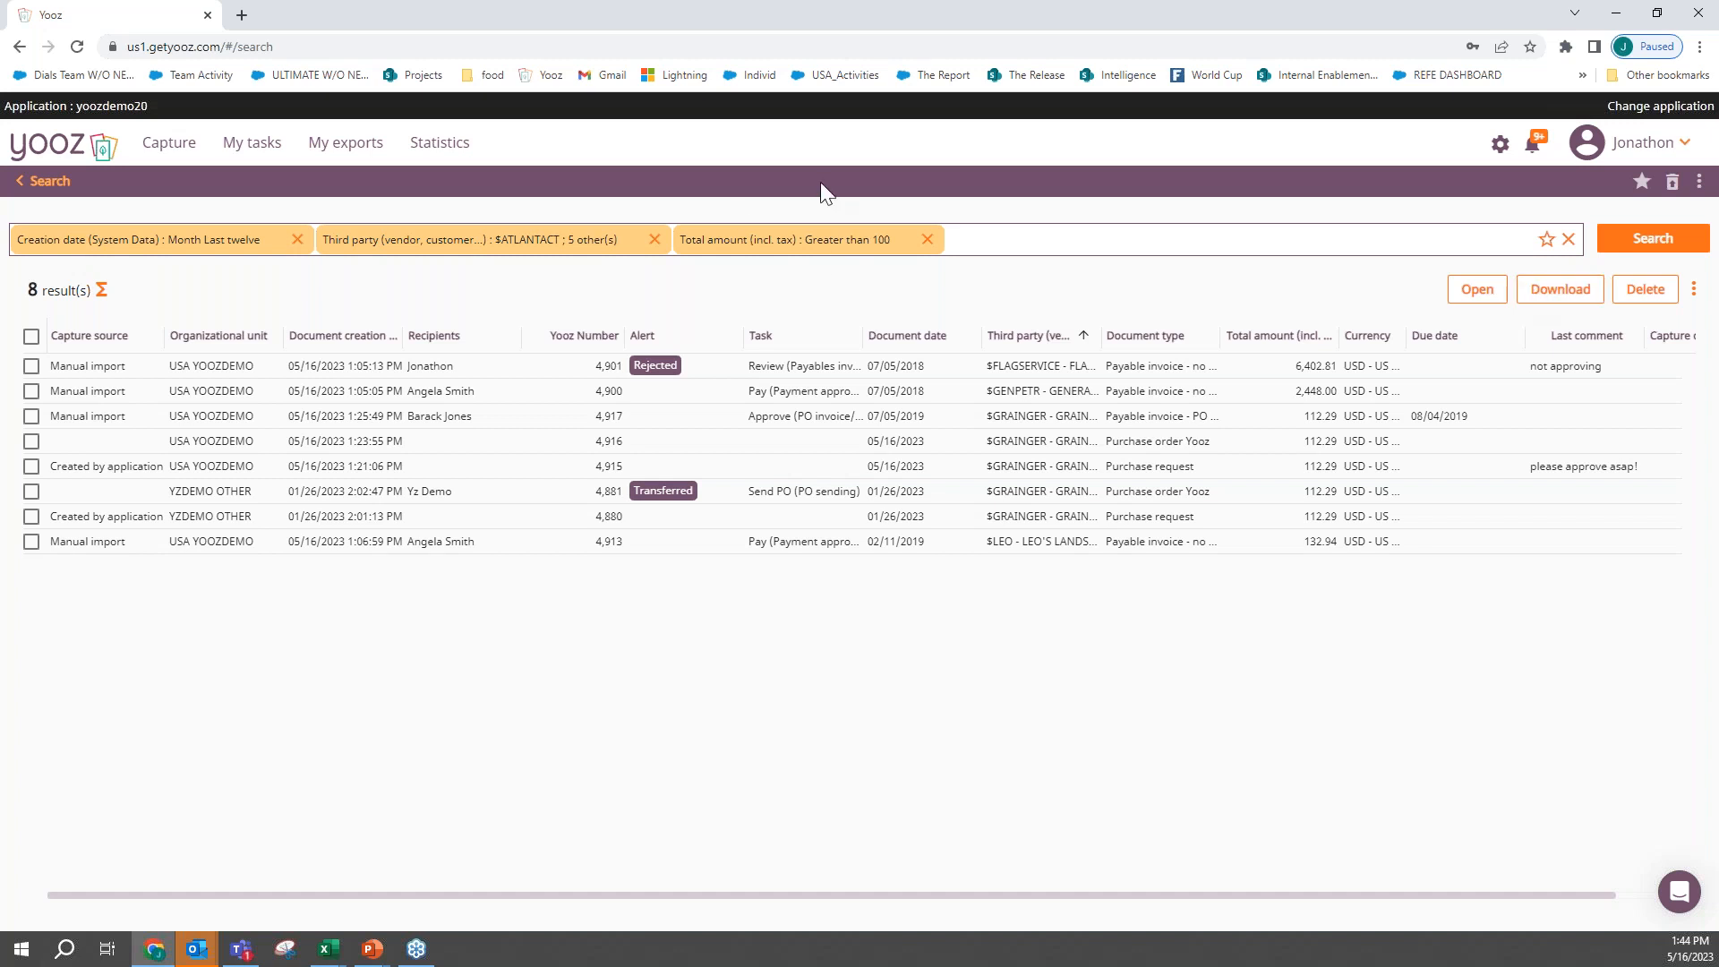
- Return to the search home page and run the shared favorite search "Tasks in progress"
left_click(67, 190)
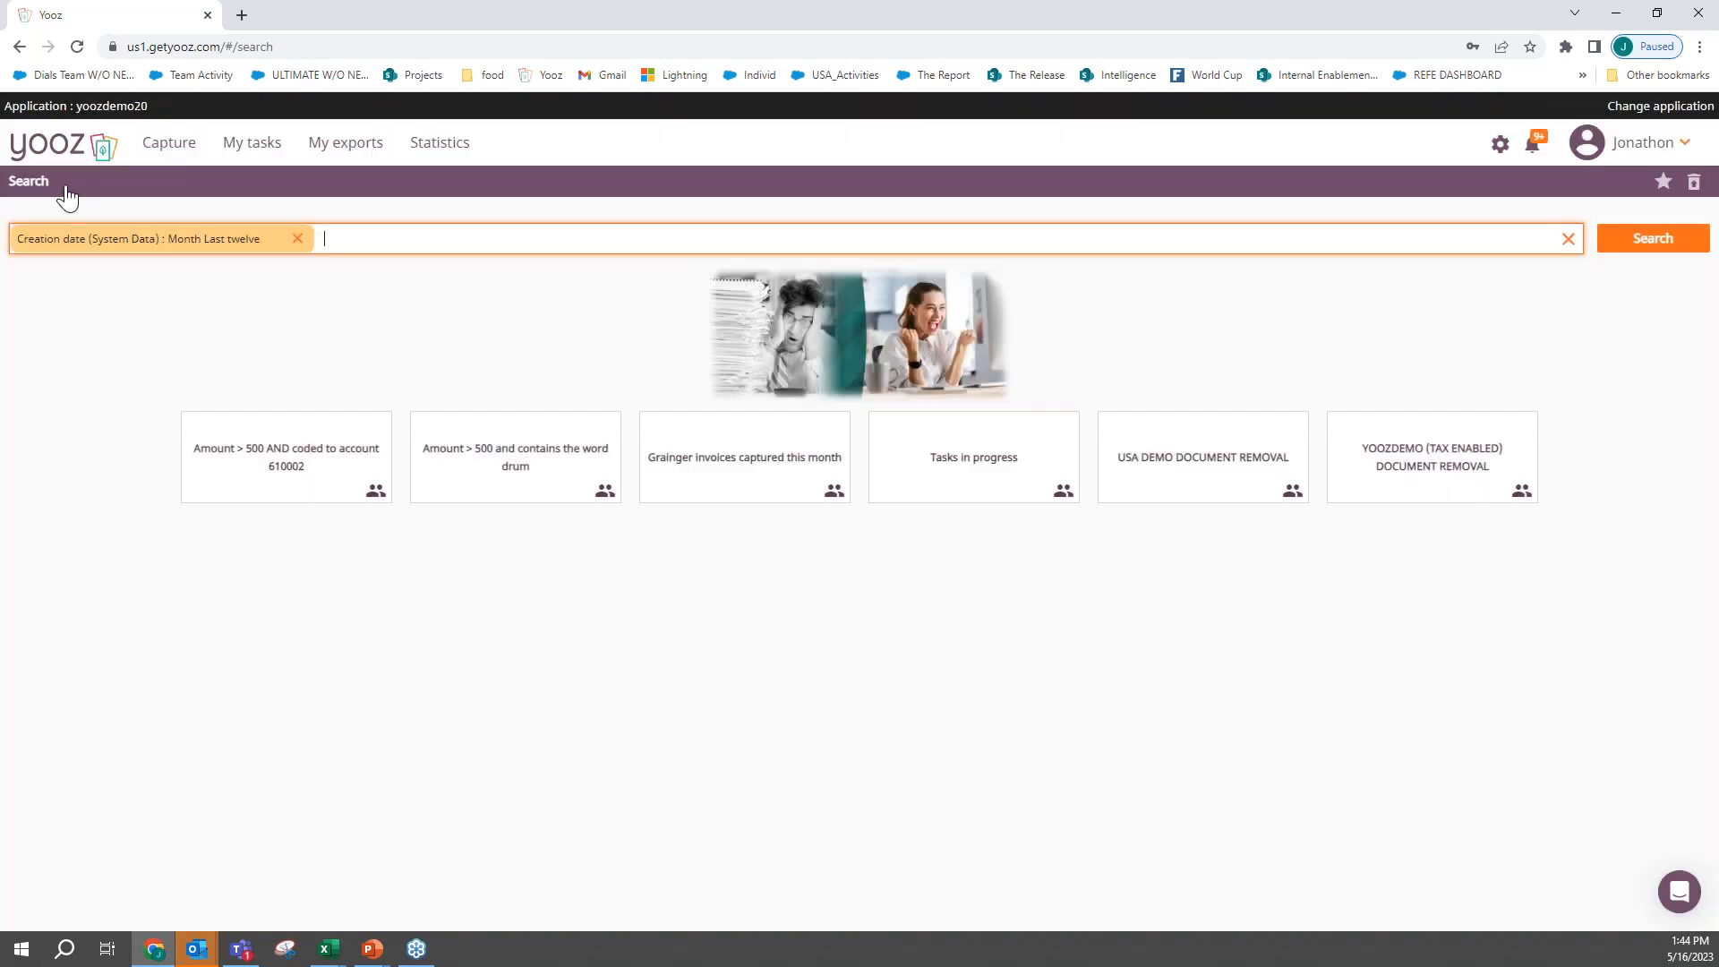
left_click(932, 481)
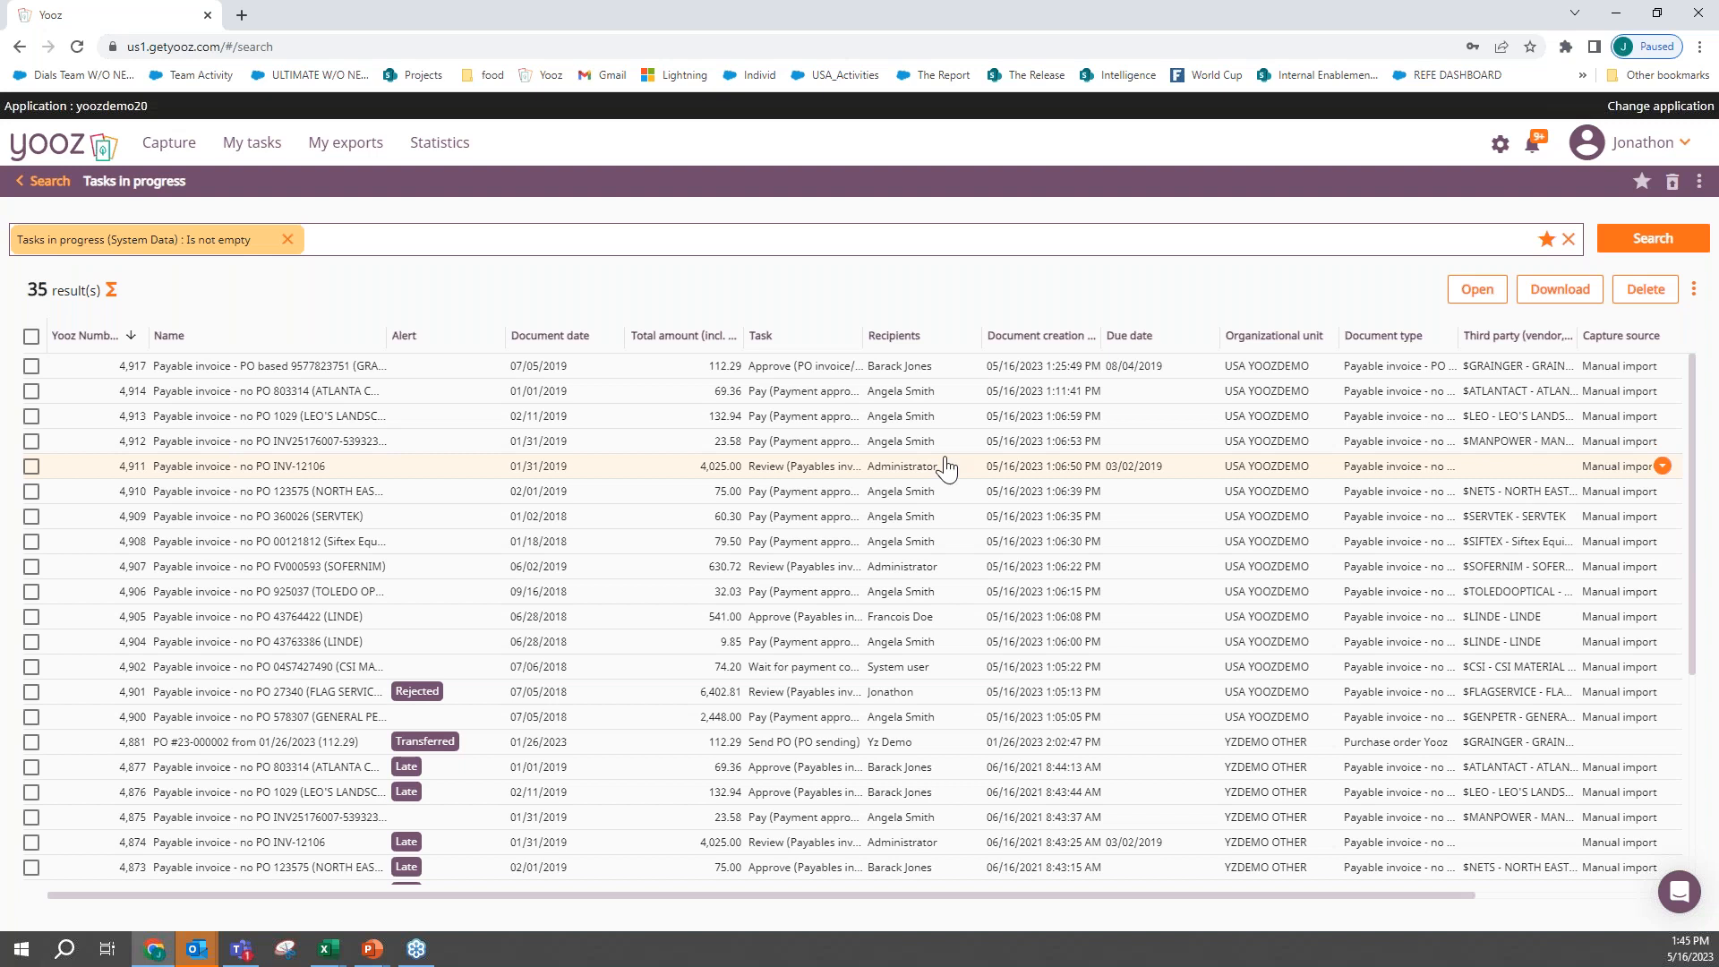
- View the support messenger's contact and help options, close it and return to the search home page
left_click(1683, 904)
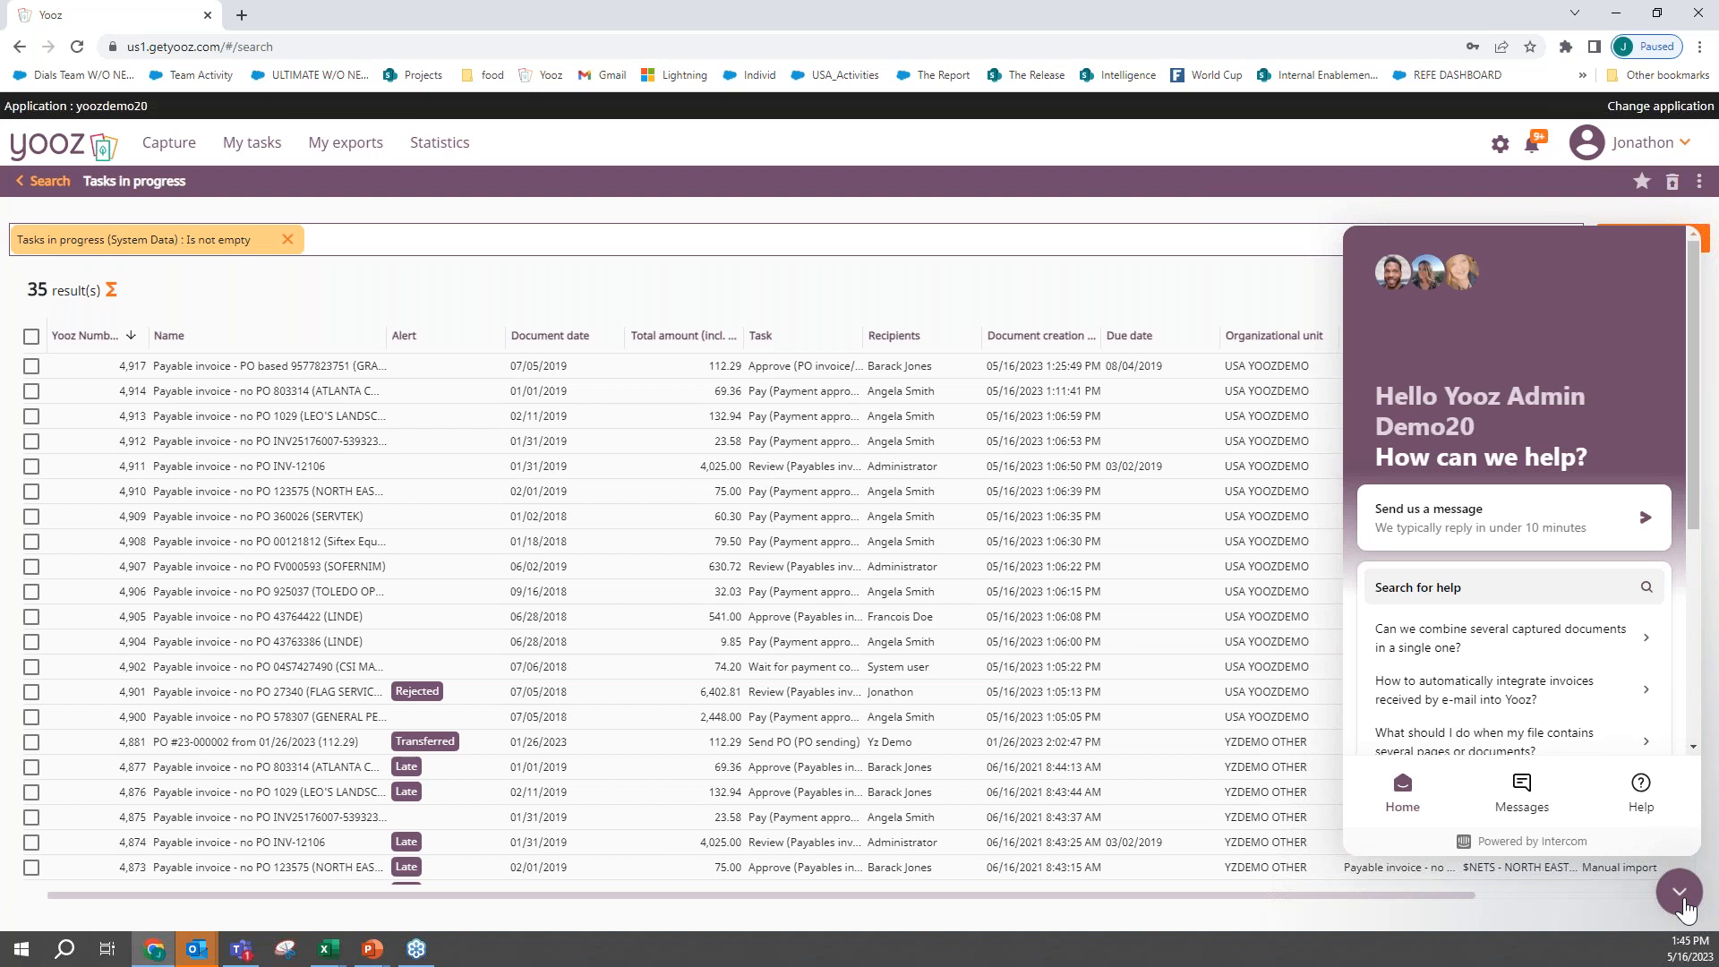
left_click(1681, 893)
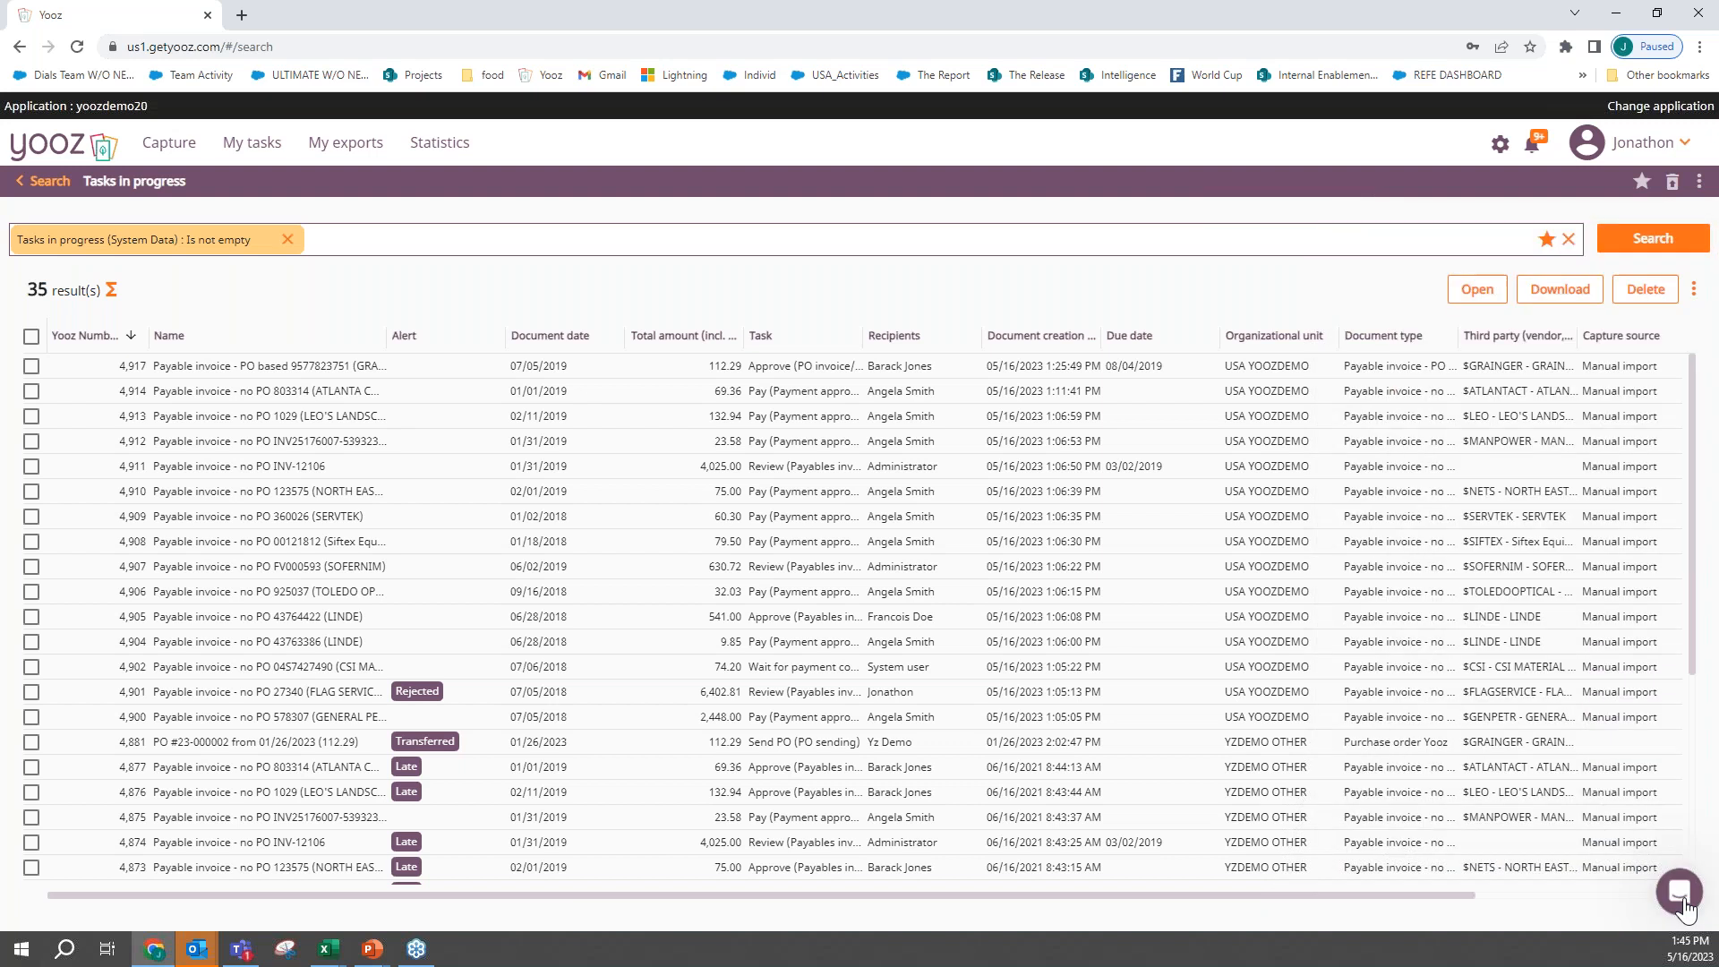
left_click(23, 183)
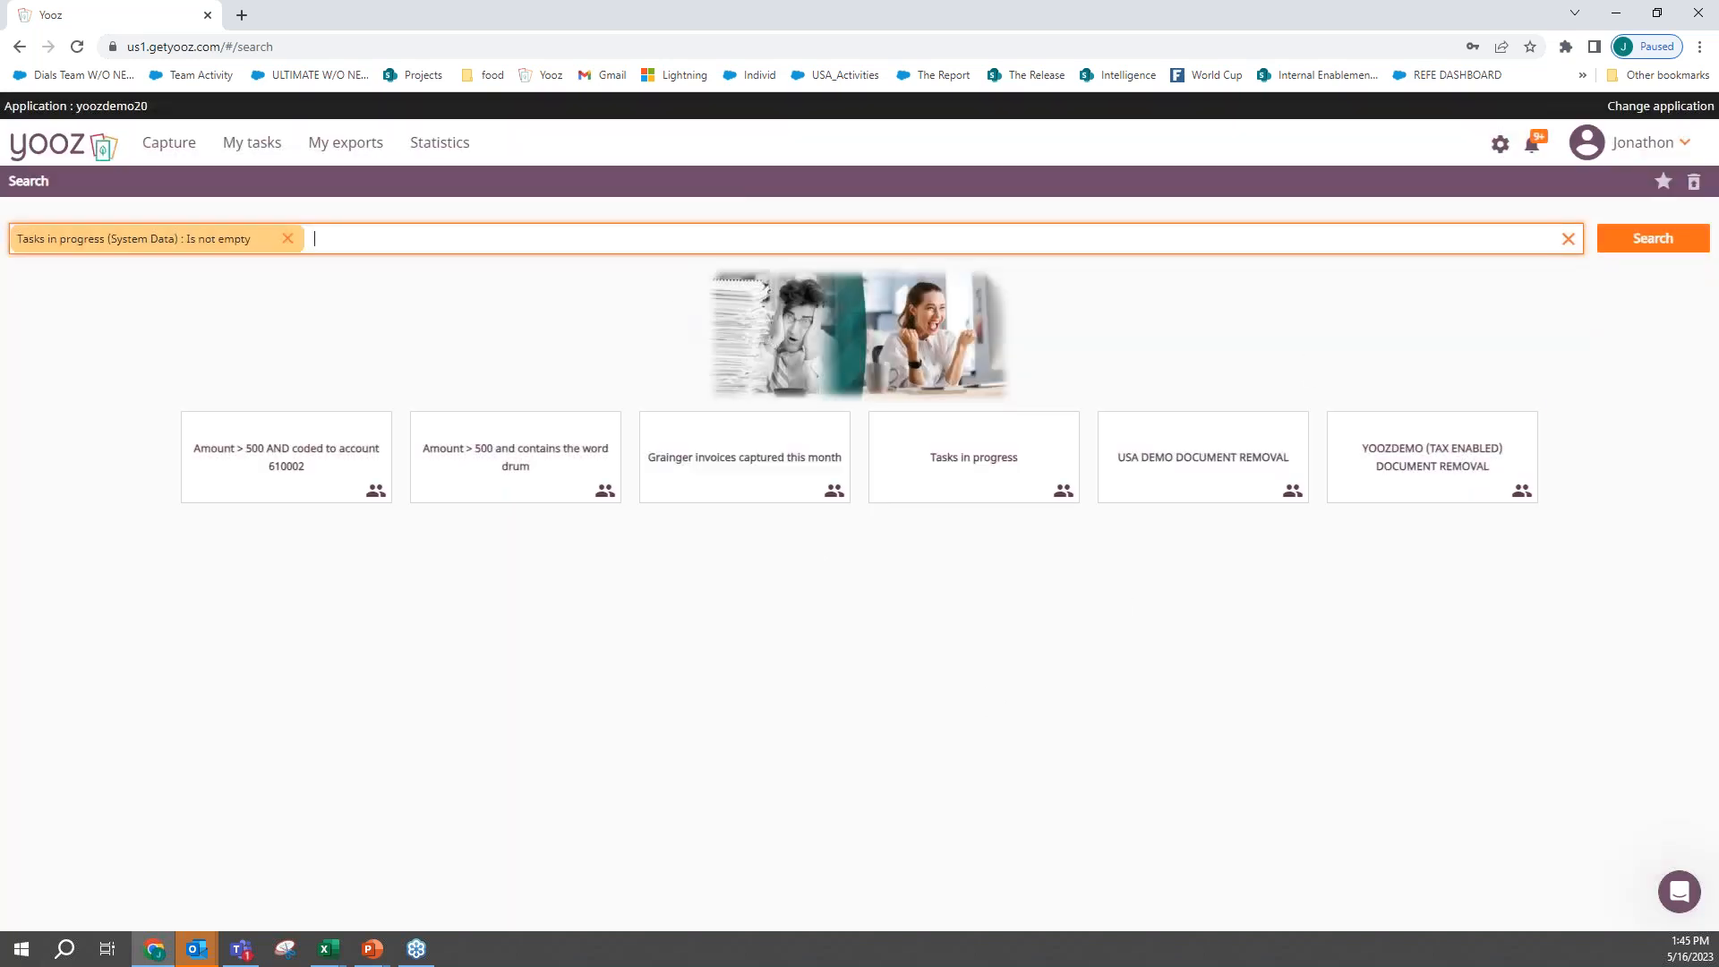